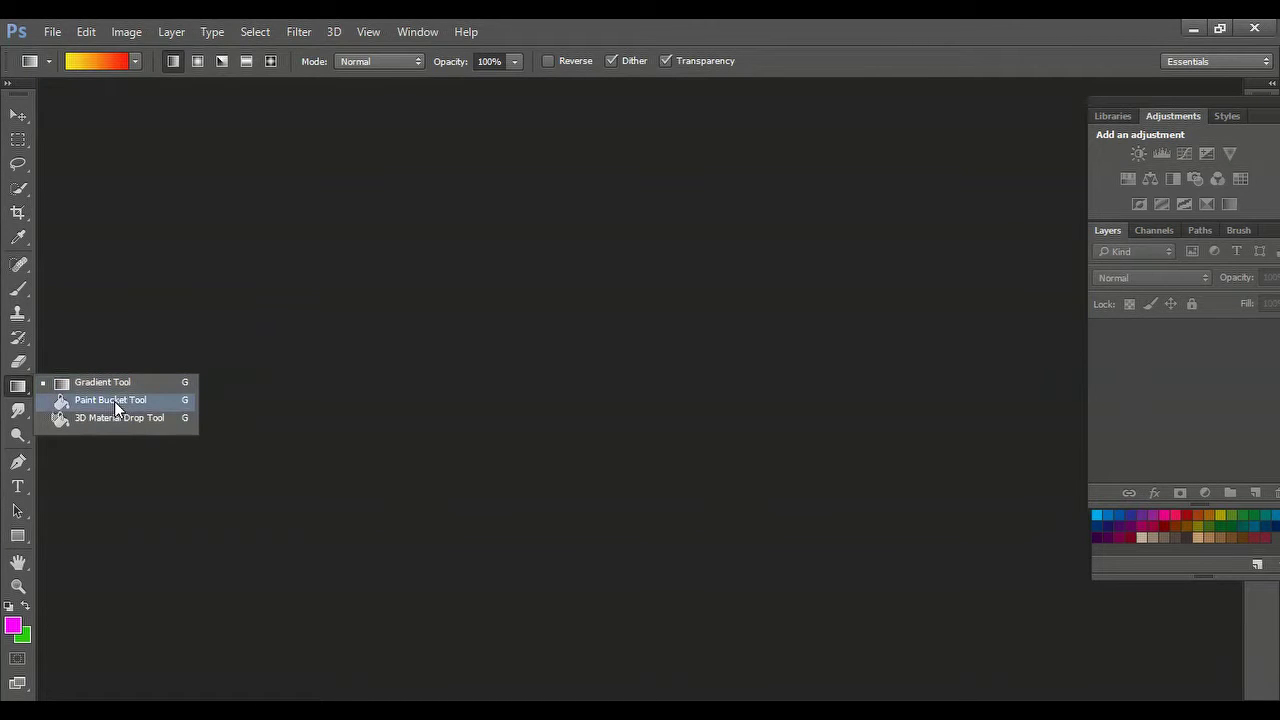
Choose the Paint Bucket Tool and create a new blank document with a white background
{"action": "left_click", "coordinate": [114, 401]}
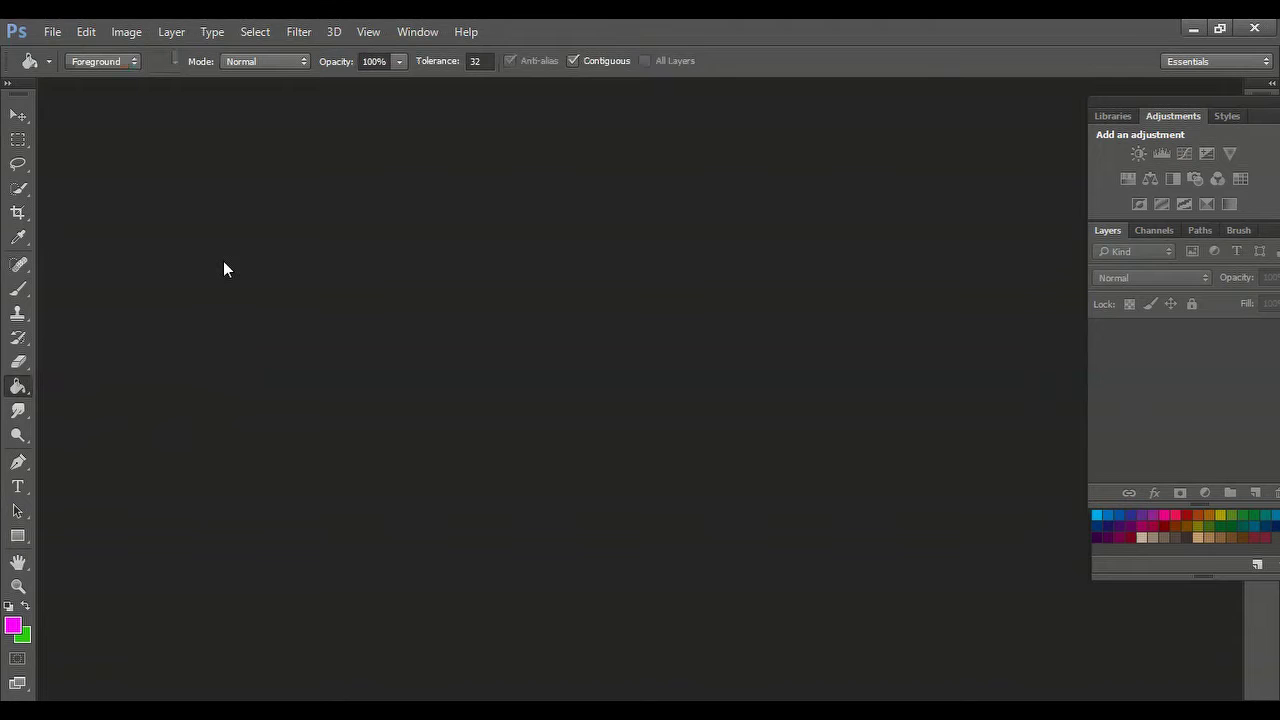
{"action": "left_click", "coordinate": [53, 33]}
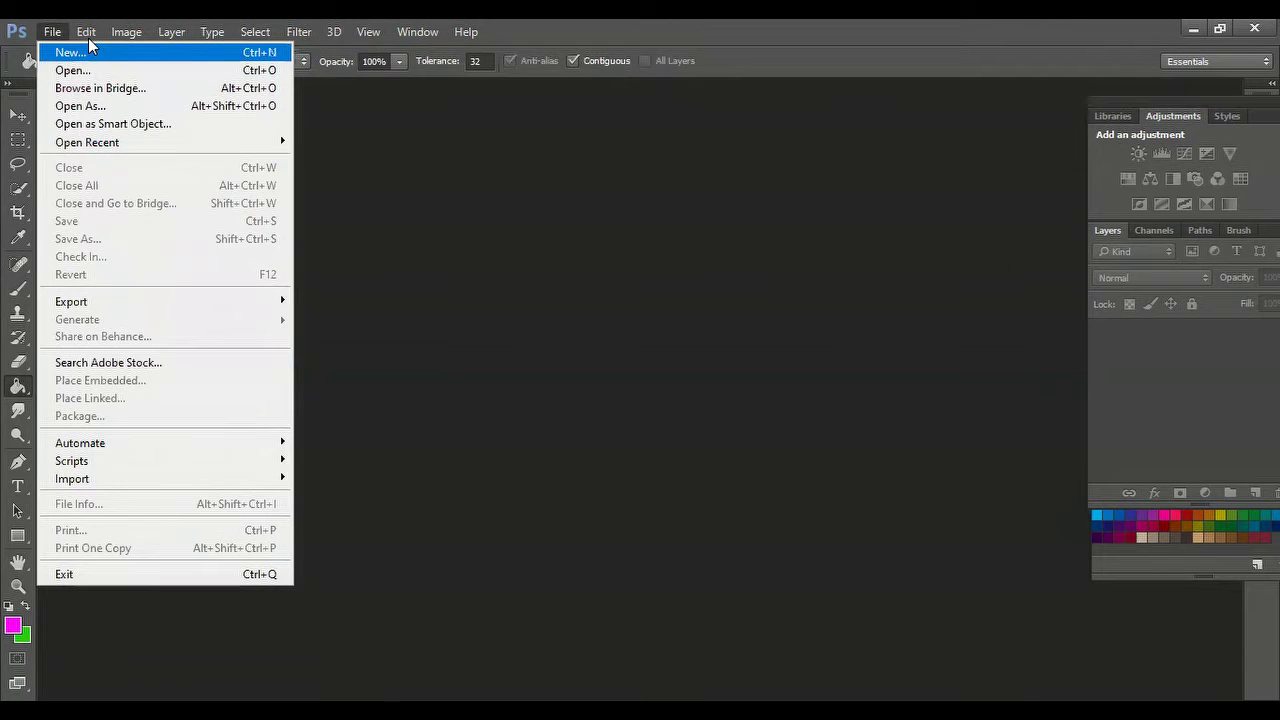
{"action": "left_click", "coordinate": [66, 52]}
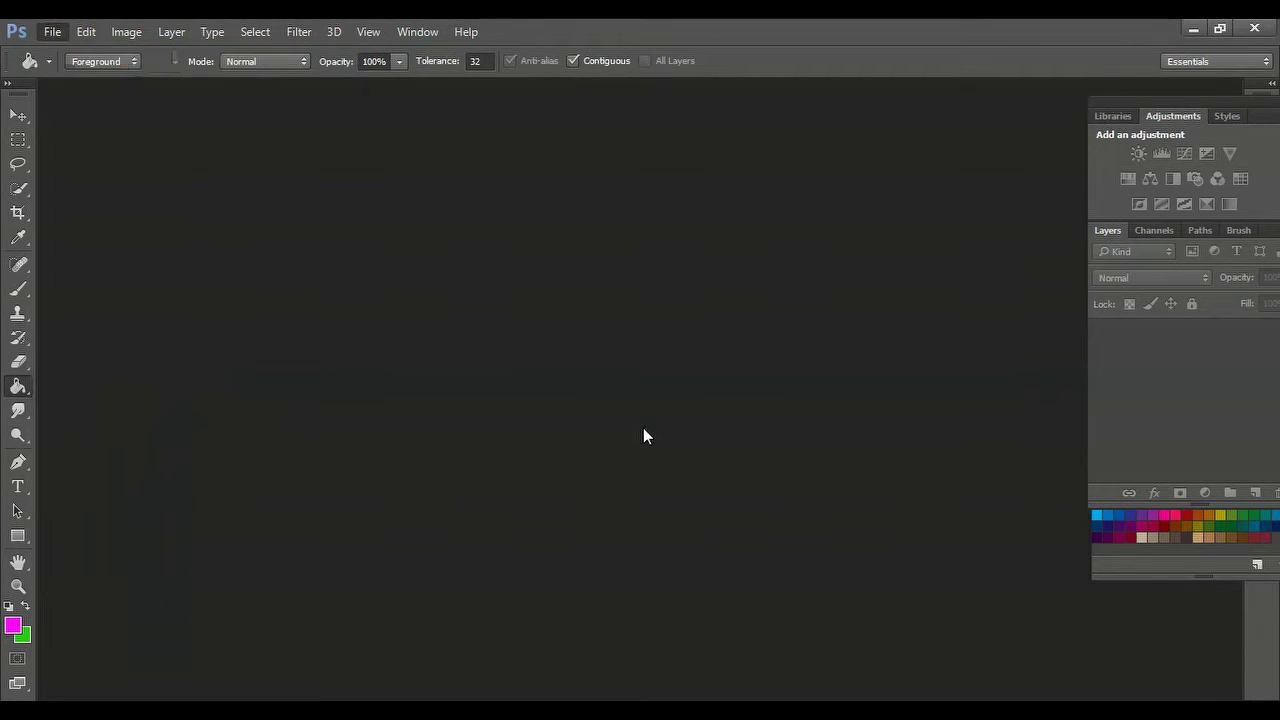
{"action": "left_click", "coordinate": [633, 192]}
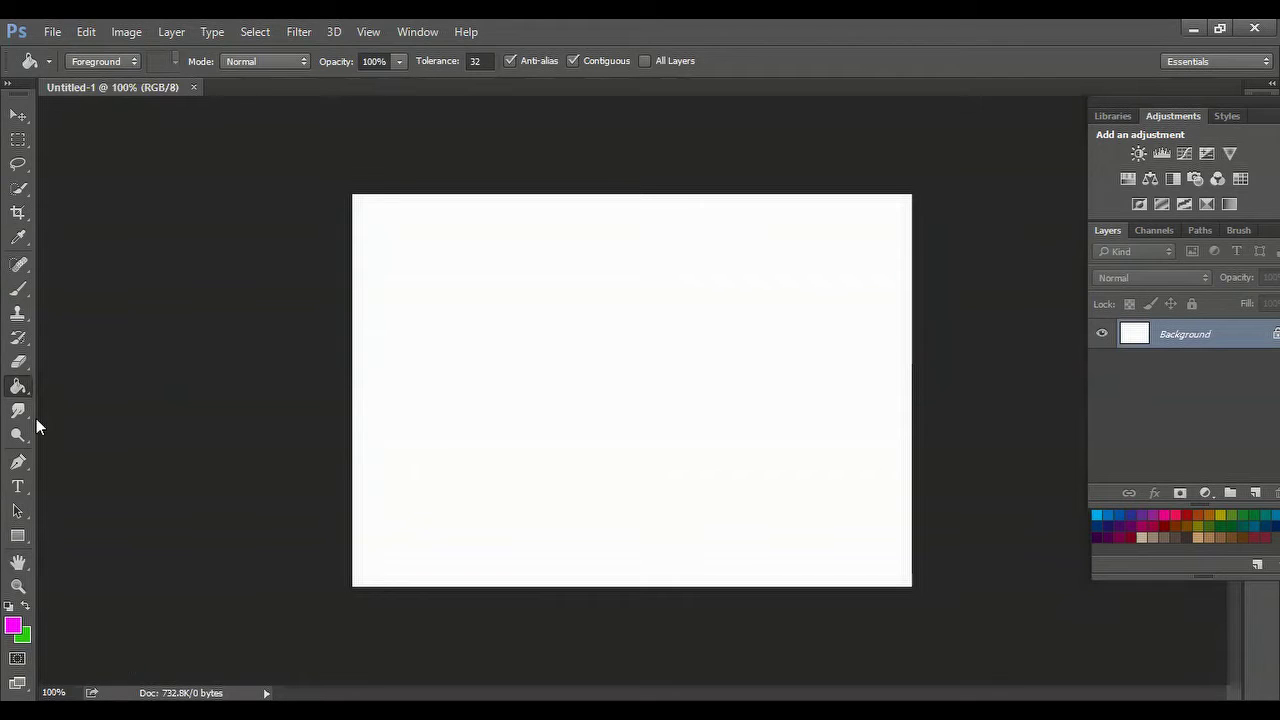
Try filling the canvas with the magenta foreground colour and with the green background colour, undoing each fill
{"action": "right_click", "coordinate": [21, 392]}
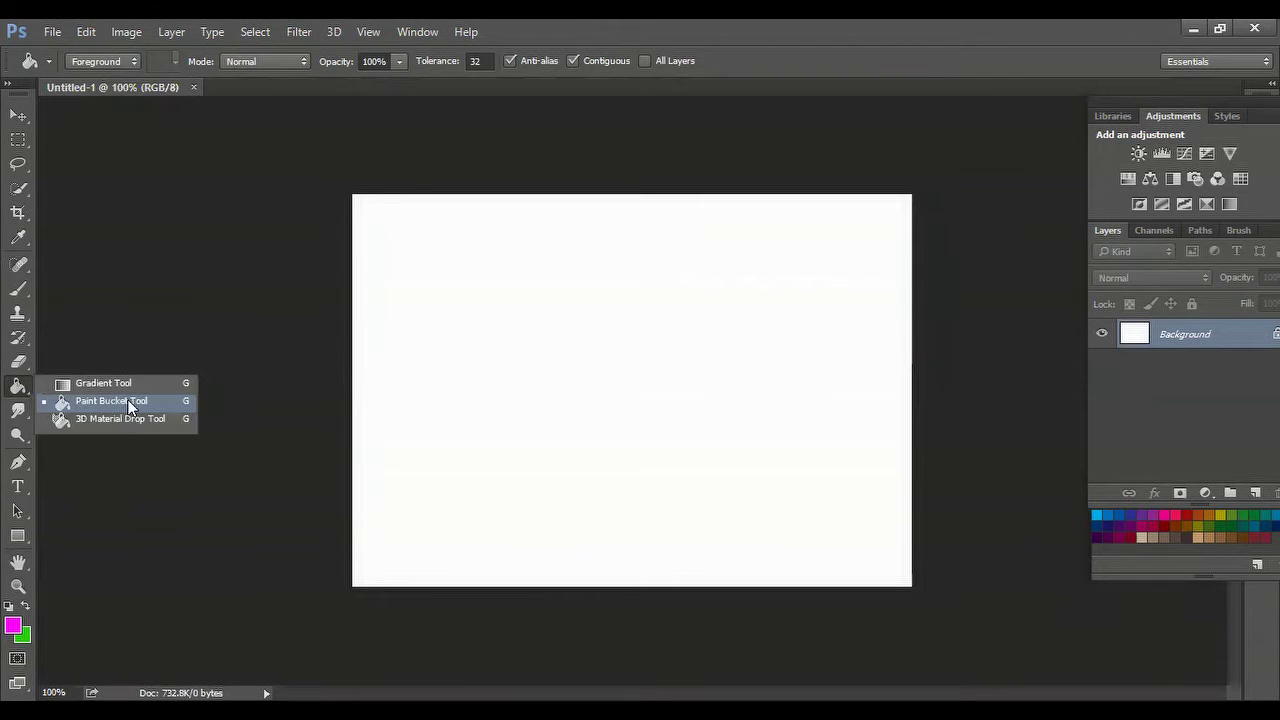
{"action": "left_click", "coordinate": [129, 407]}
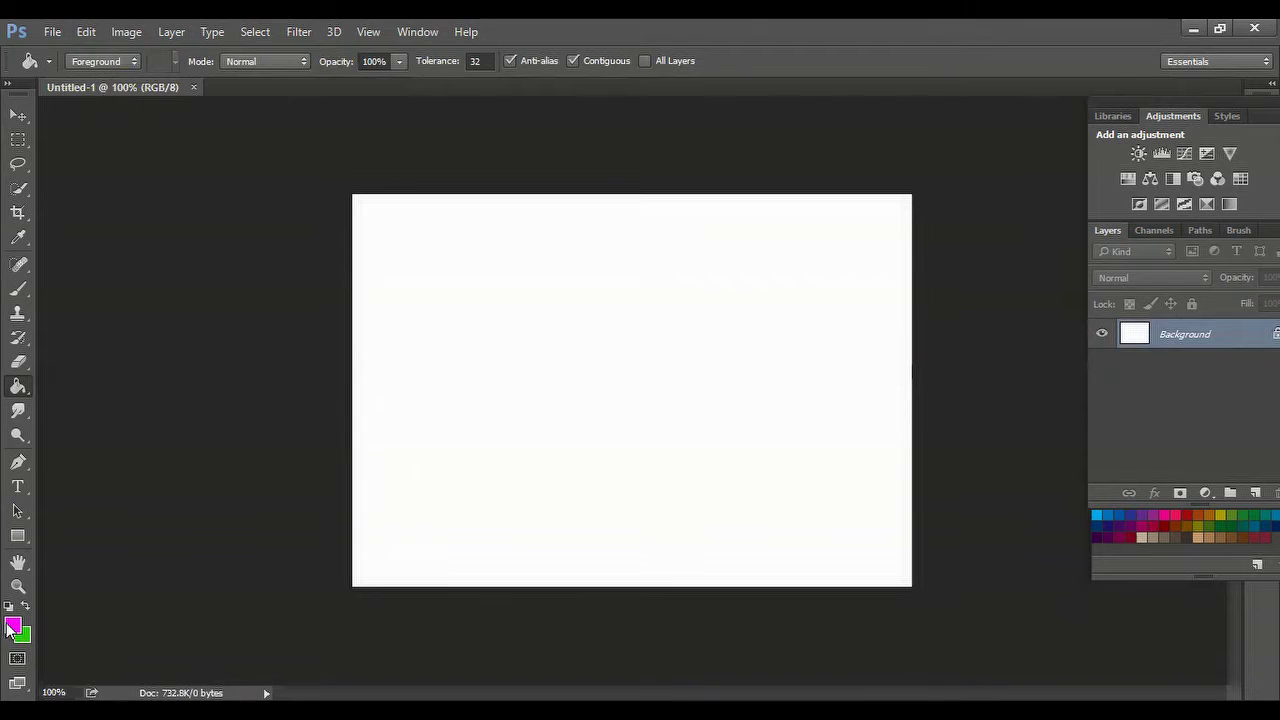
{"action": "left_click", "coordinate": [523, 312]}
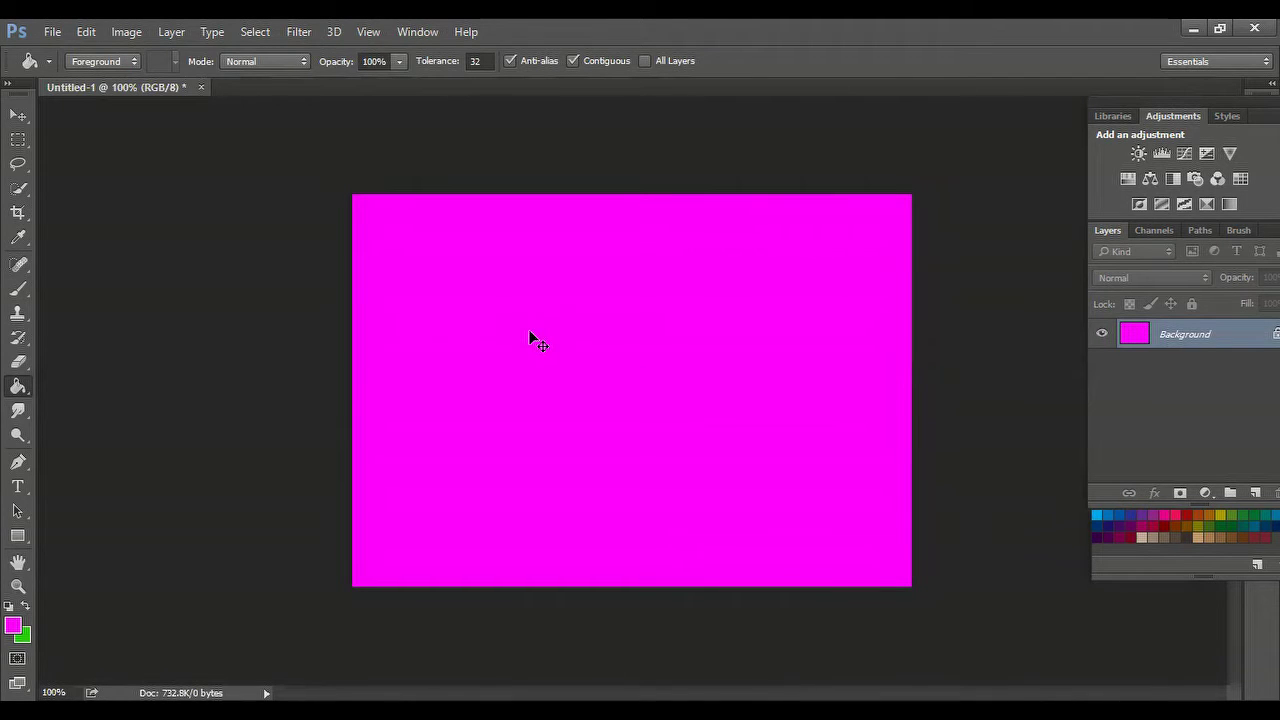
{"action": "key", "text": "ctrl+z"}
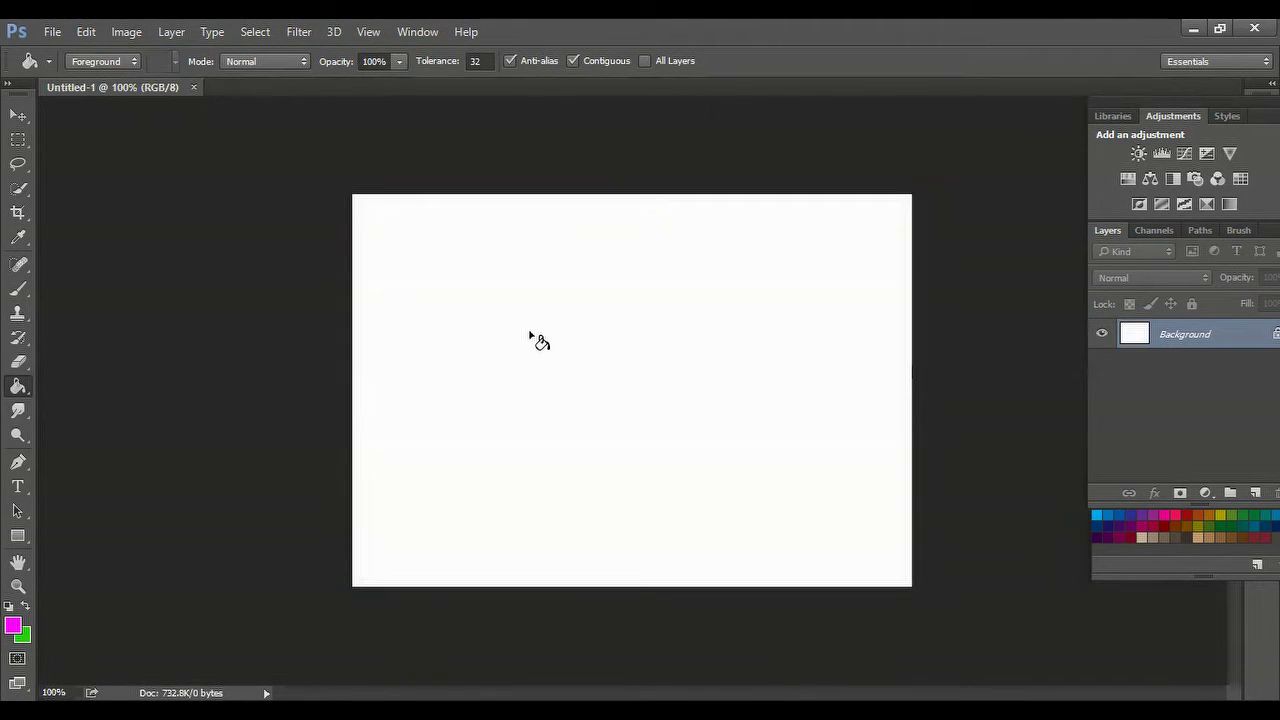
{"action": "left_click", "coordinate": [593, 345]}
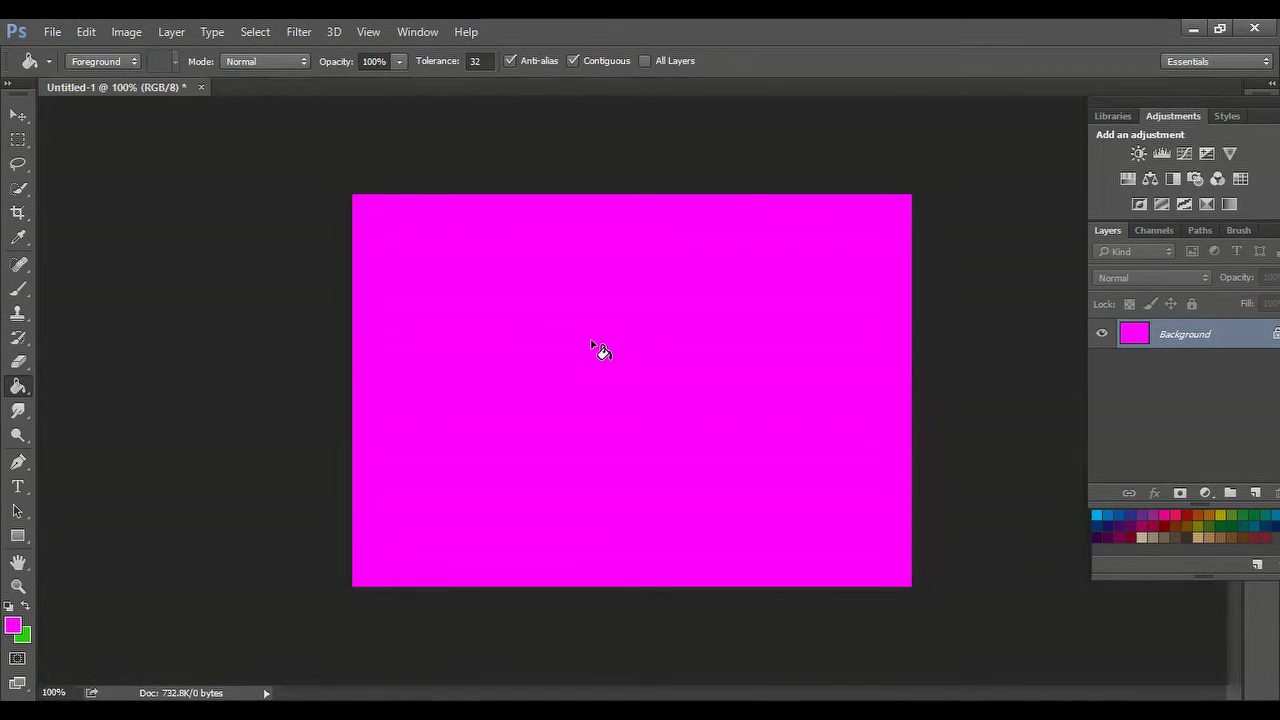
{"action": "key", "text": "ctrl+z"}
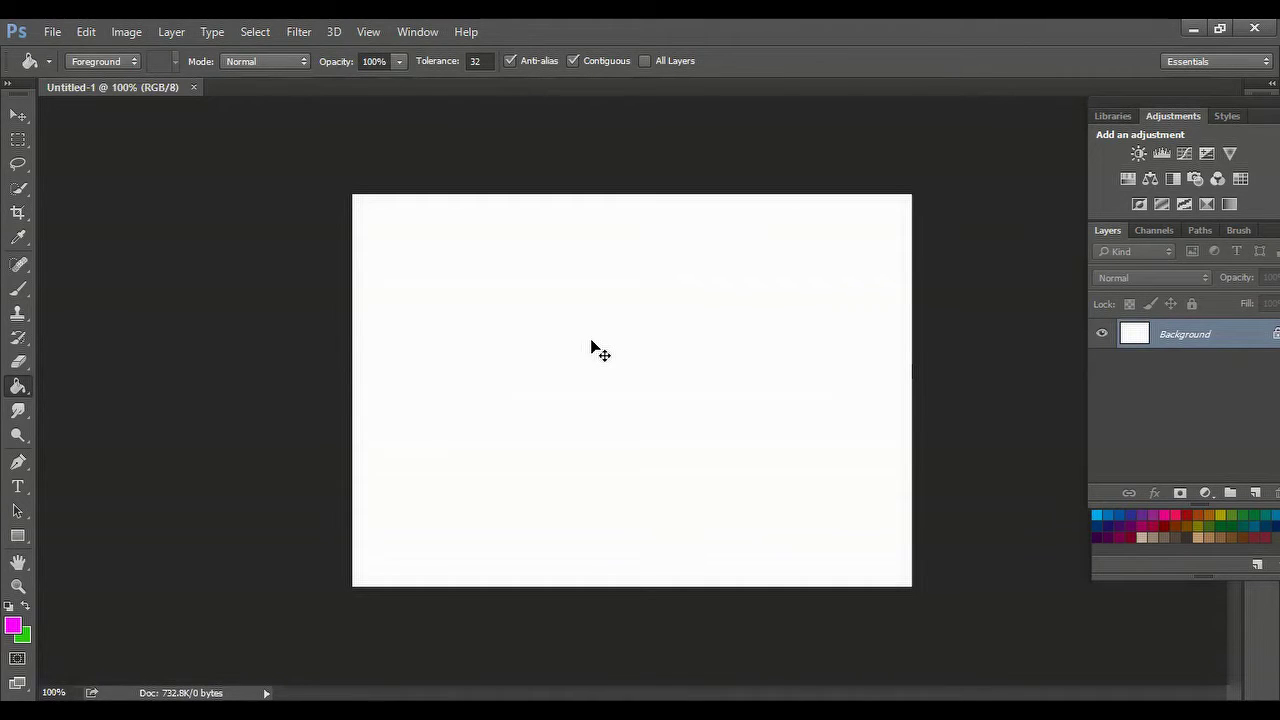
{"action": "key", "text": "ctrl+BackSpace"}
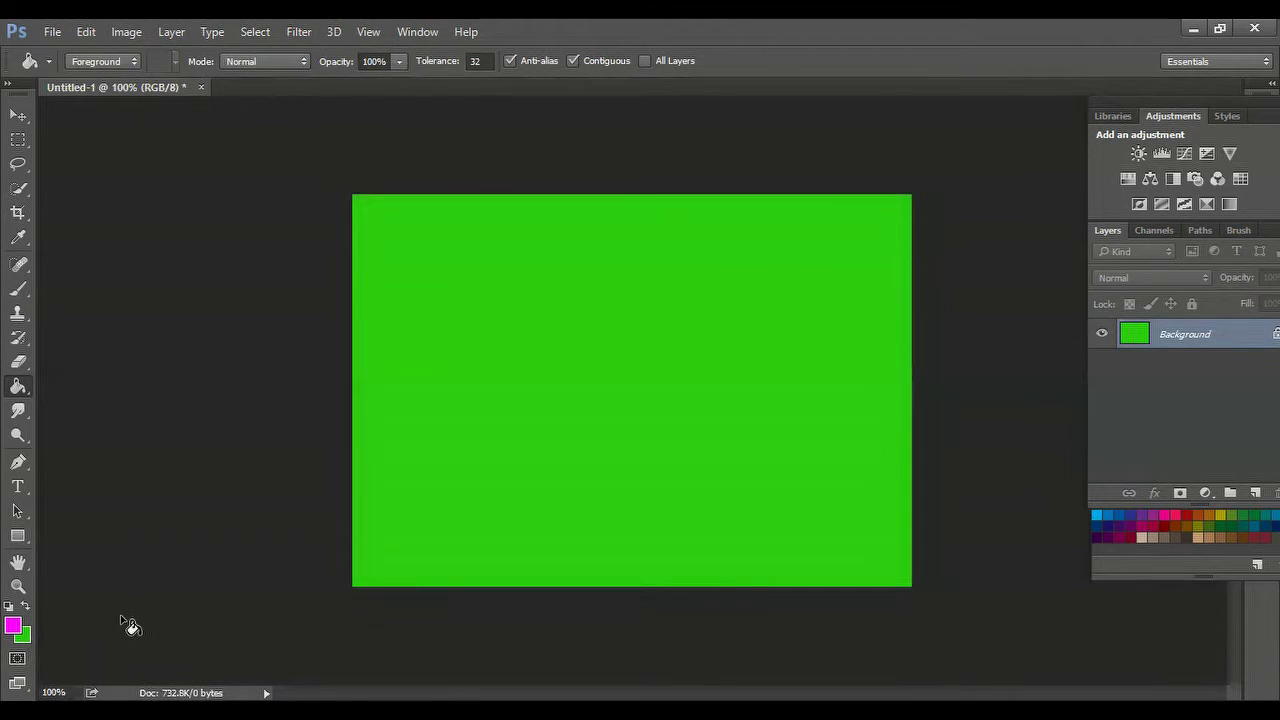
{"action": "key", "text": "ctrl+z"}
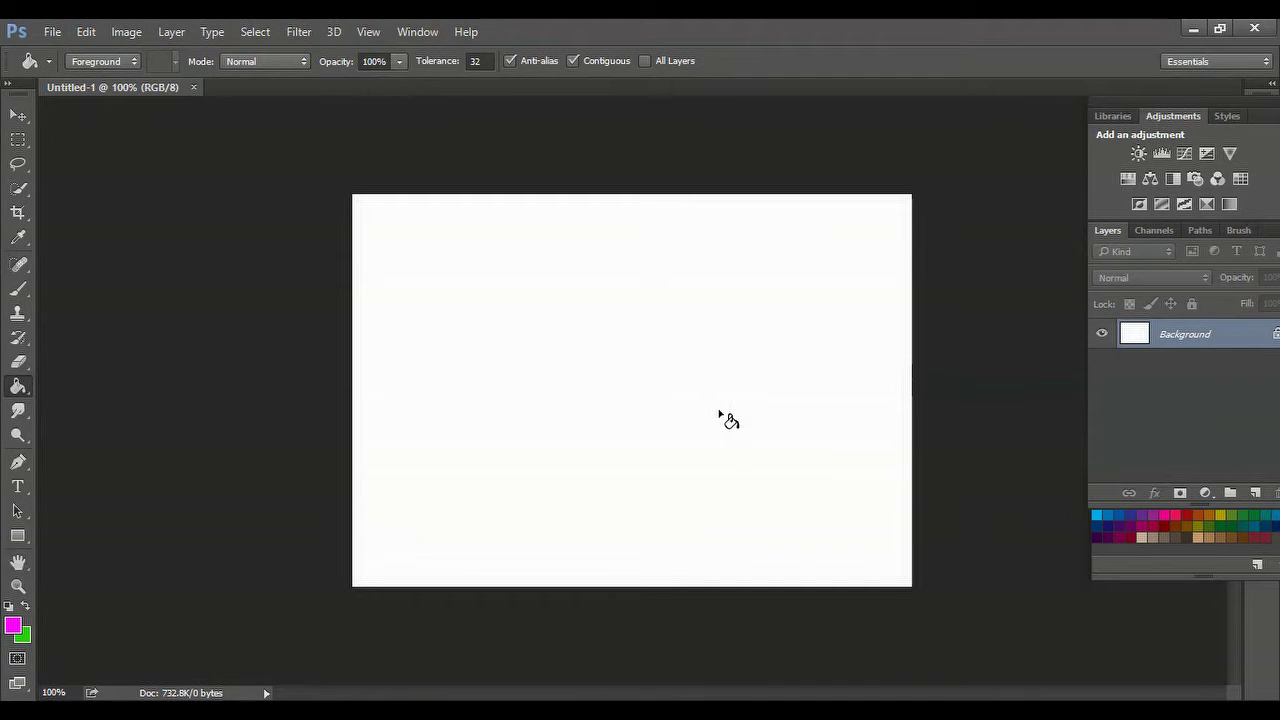
Set the foreground colour to green 48d333 and the background colour to blue 2c63d2
{"action": "left_click", "coordinate": [14, 628]}
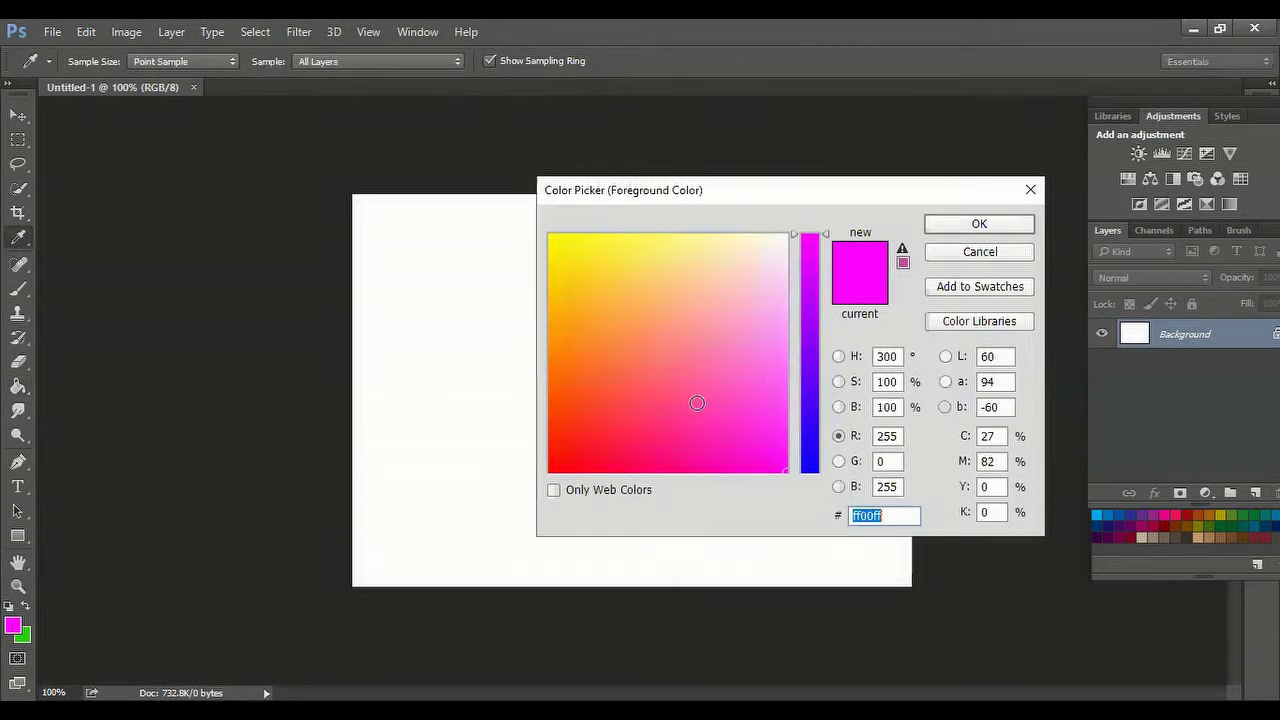
{"action": "left_click", "coordinate": [806, 405]}
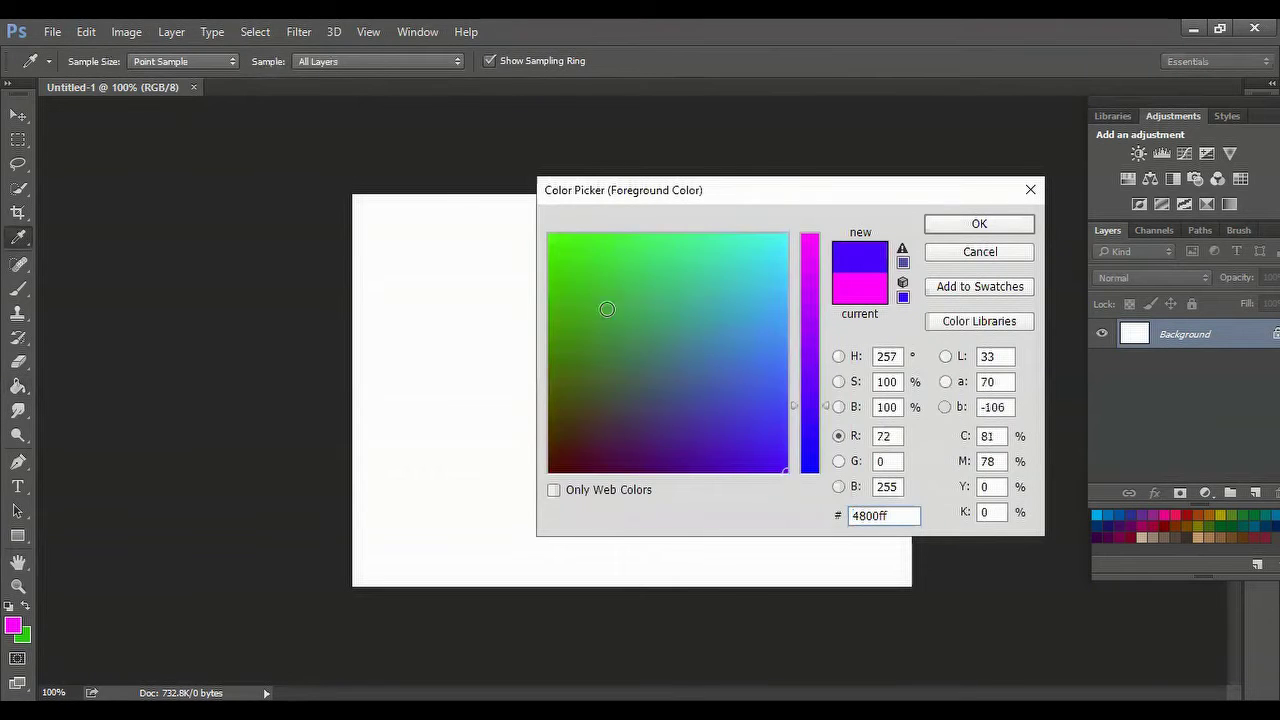
{"action": "left_click", "coordinate": [596, 275]}
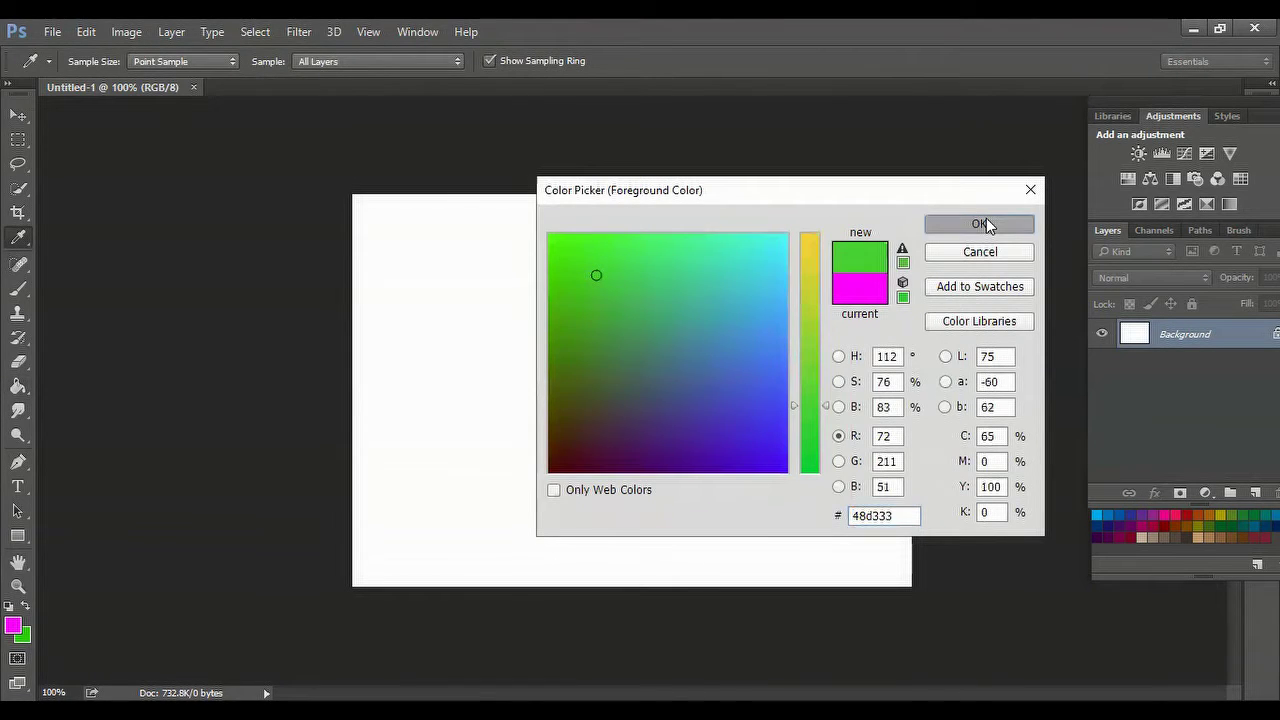
{"action": "left_click", "coordinate": [985, 224]}
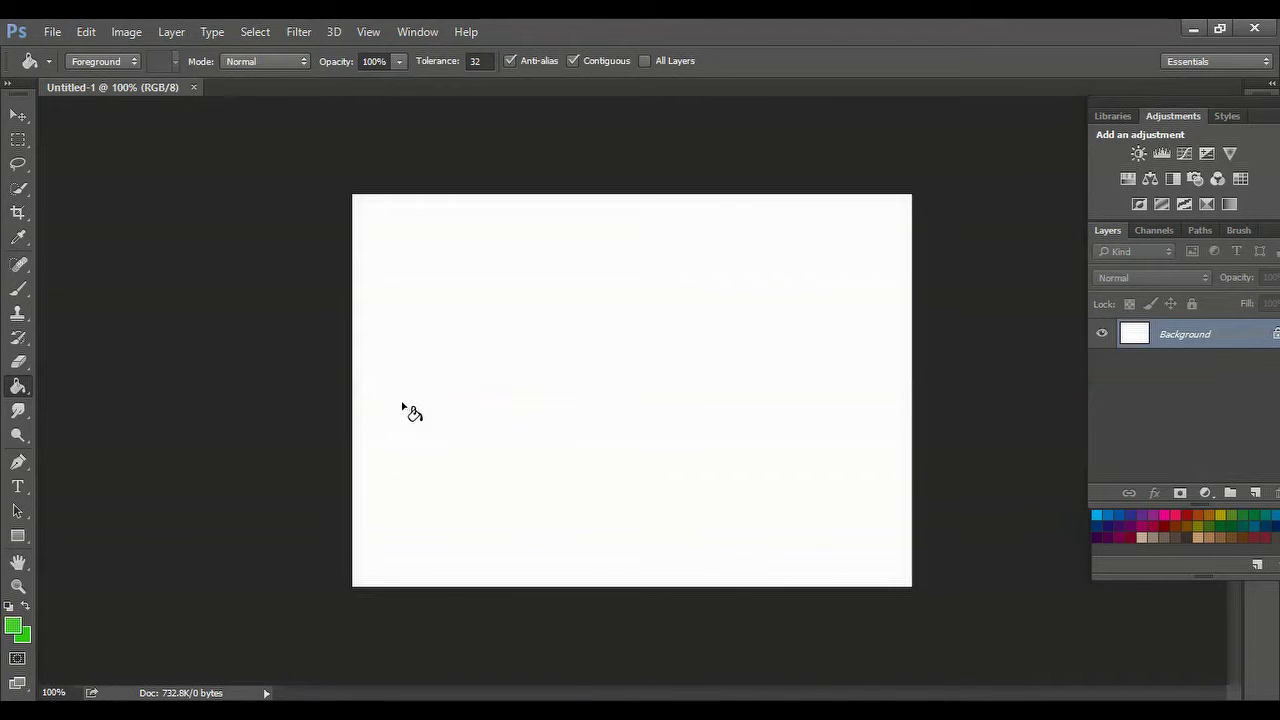
{"action": "left_click", "coordinate": [26, 634]}
{"action": "left_click", "coordinate": [745, 380]}
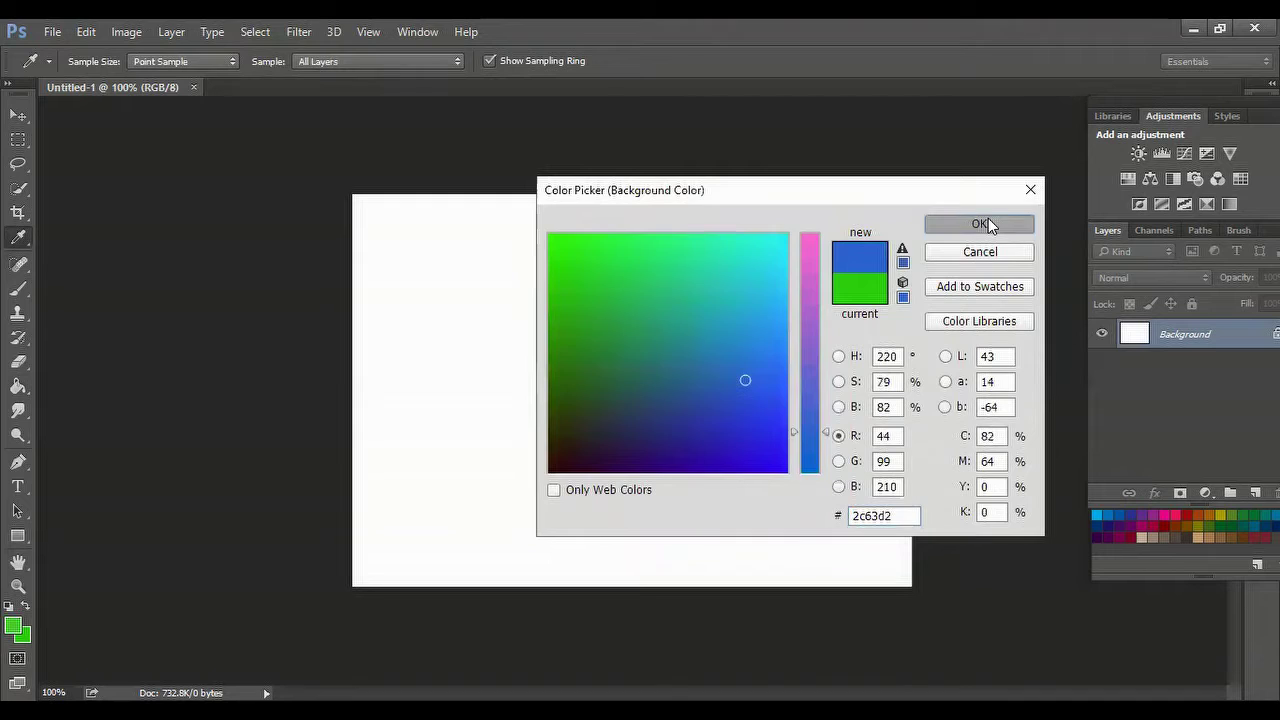
{"action": "left_click", "coordinate": [985, 223]}
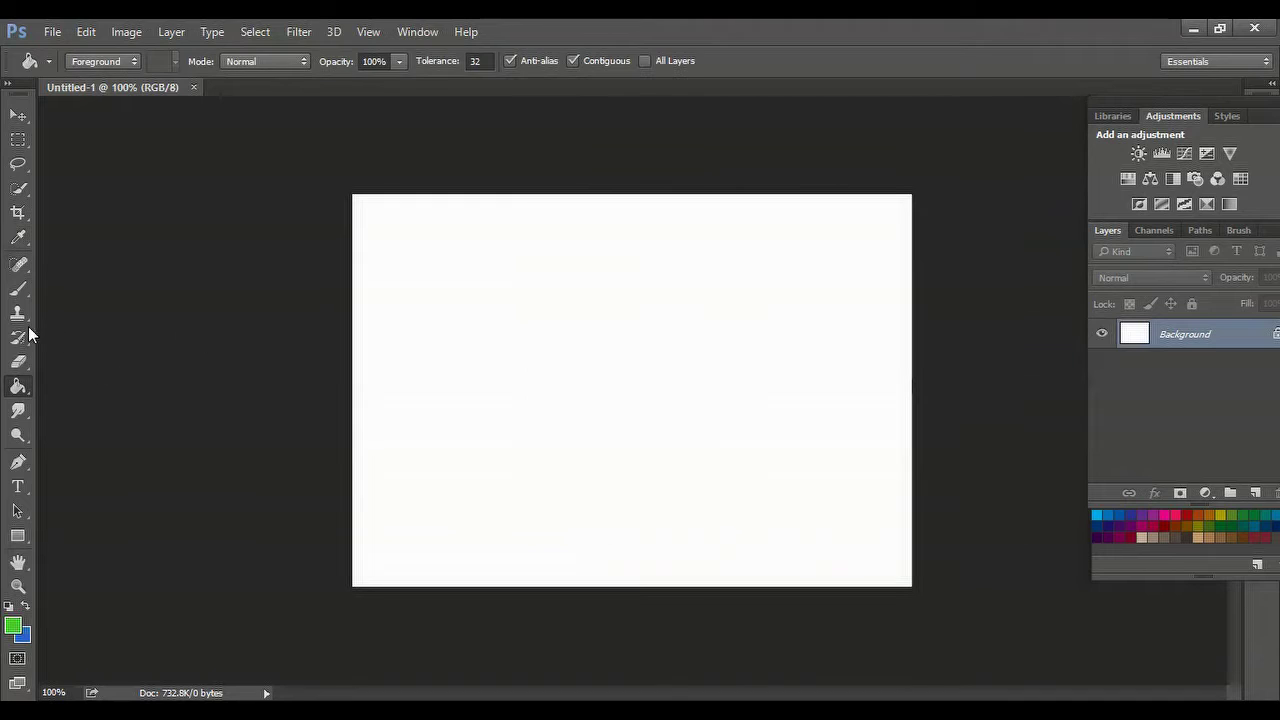
Try filling the canvas with the new green foreground colour using the Paint Bucket, and undo the fill
{"action": "left_click", "coordinate": [477, 308]}
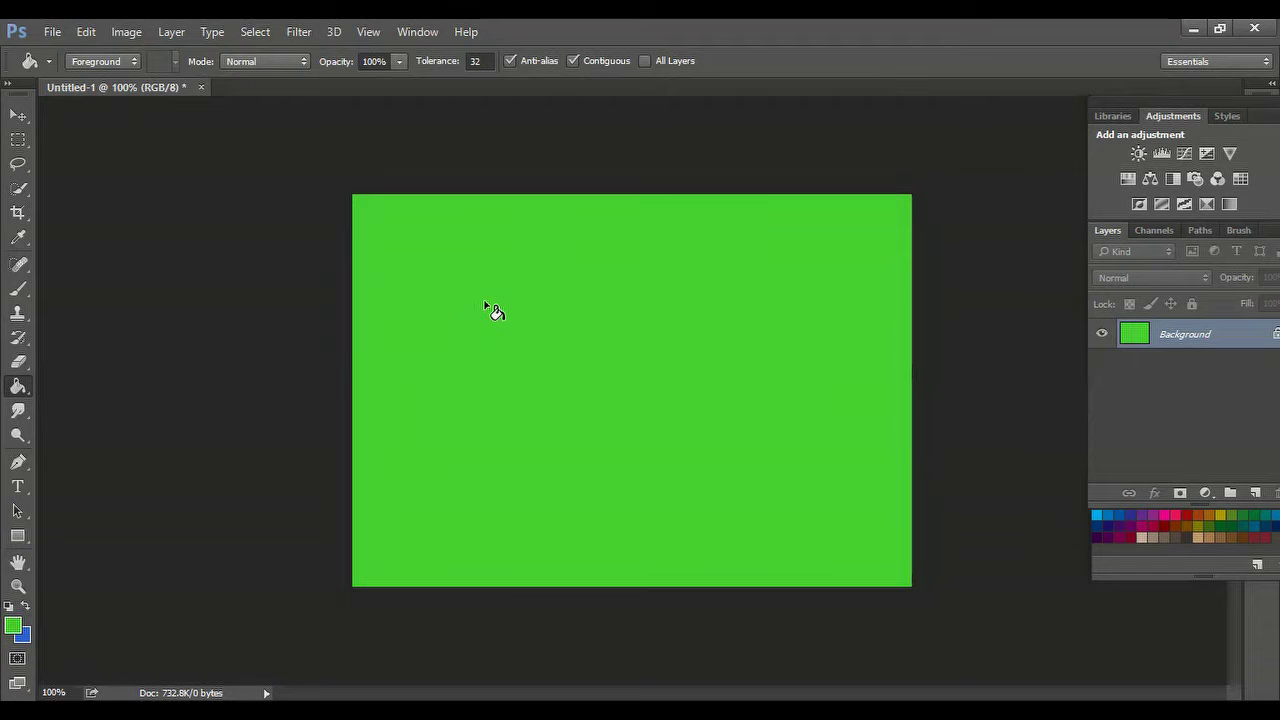
{"action": "key", "text": "ctrl+z"}
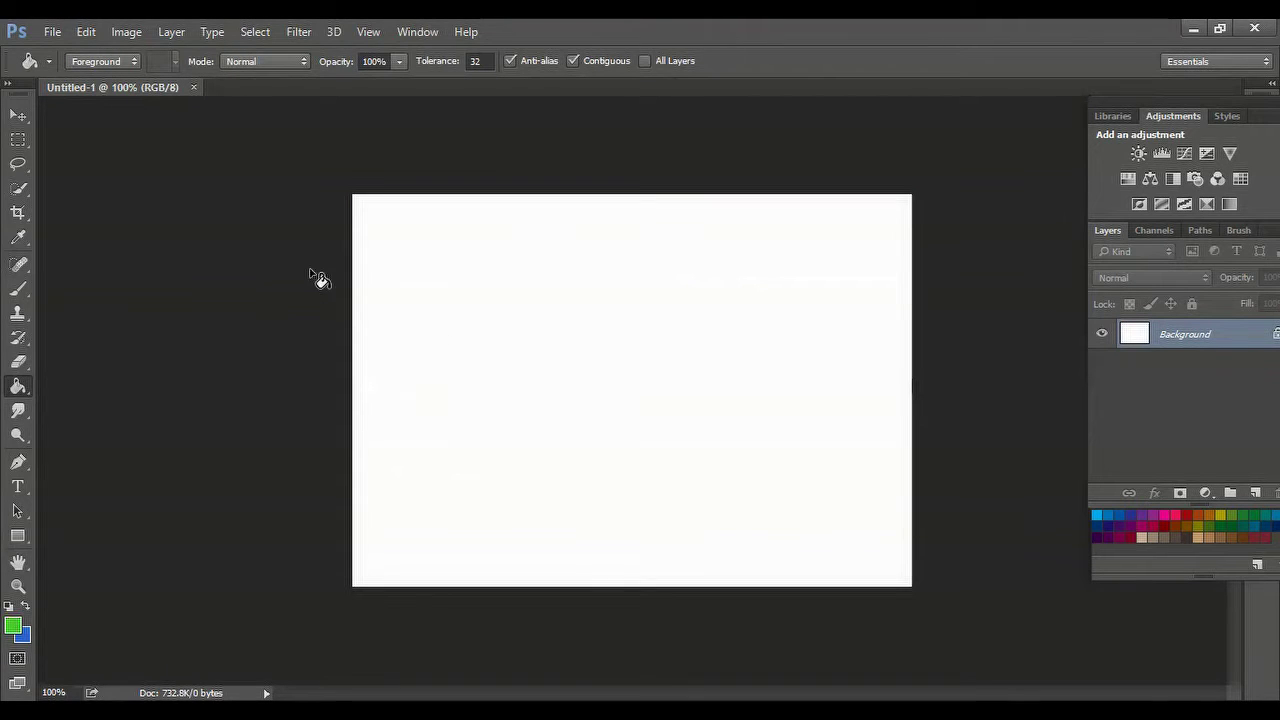
Use the Gradient Tool with the green-to-blue preset to draw a linear gradient across the canvas from left to right, and undo it
{"action": "right_click", "coordinate": [29, 397]}
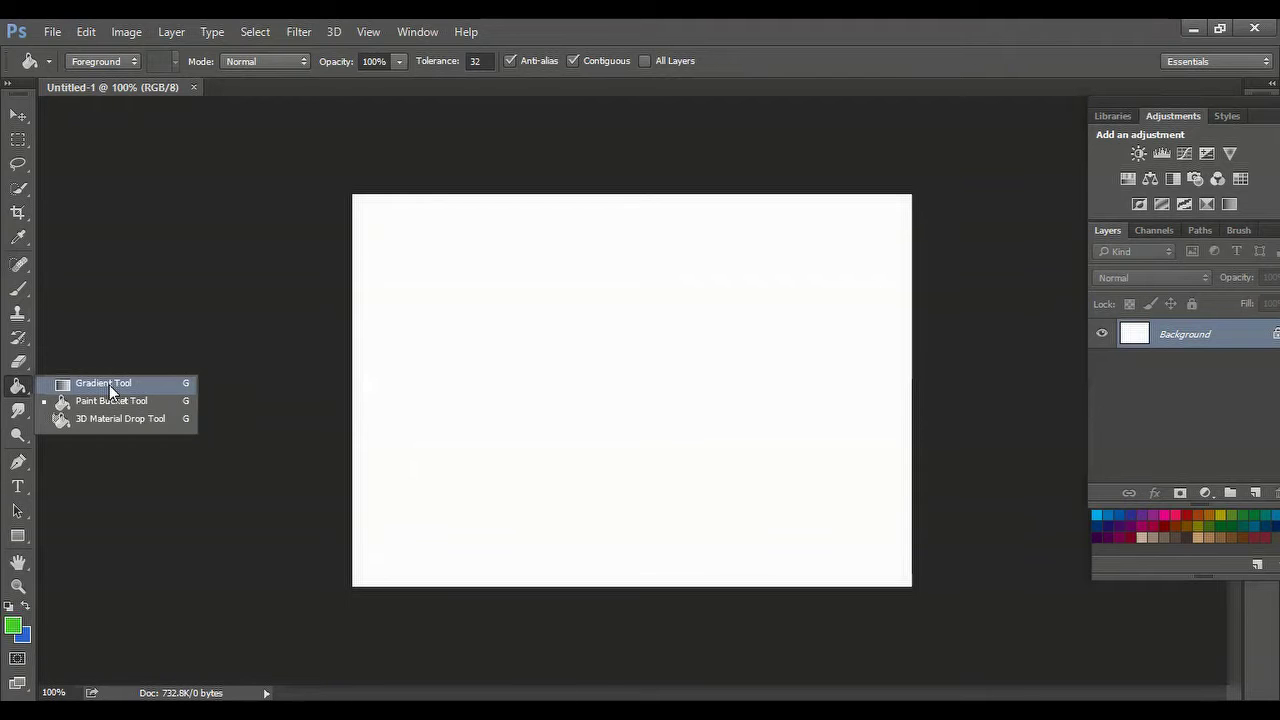
{"action": "left_click", "coordinate": [109, 384]}
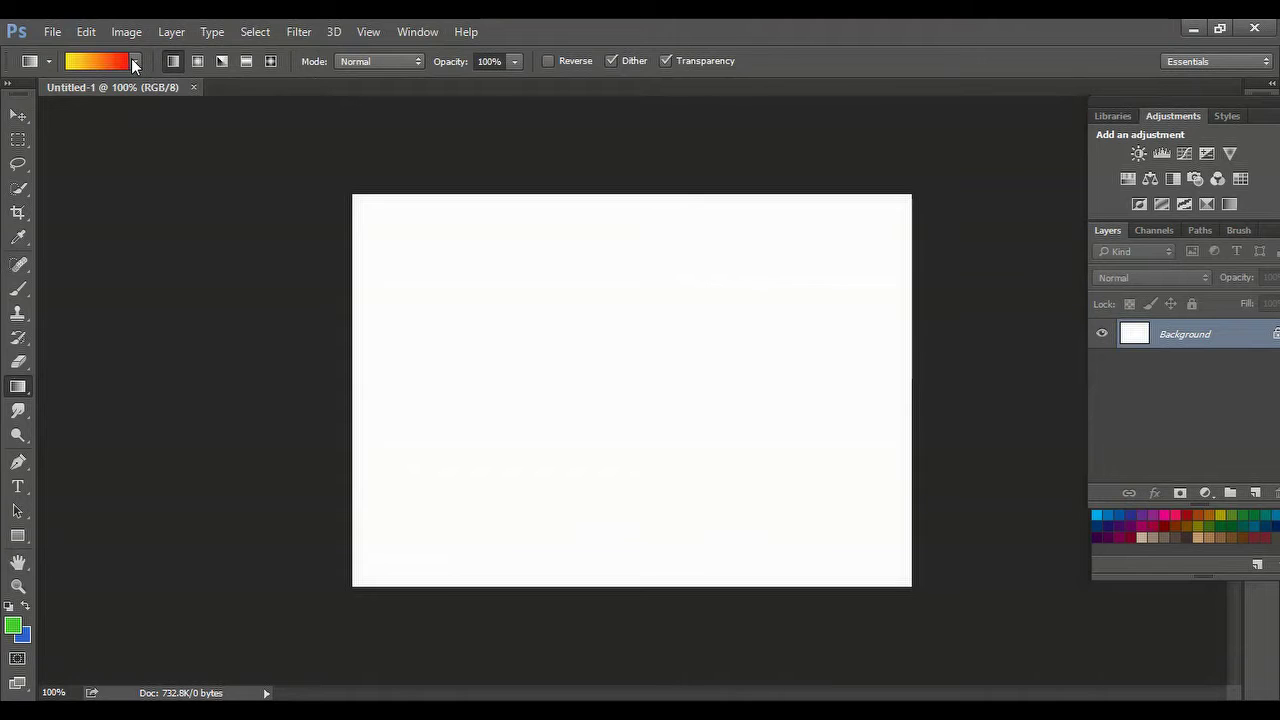
{"action": "left_click", "coordinate": [134, 62]}
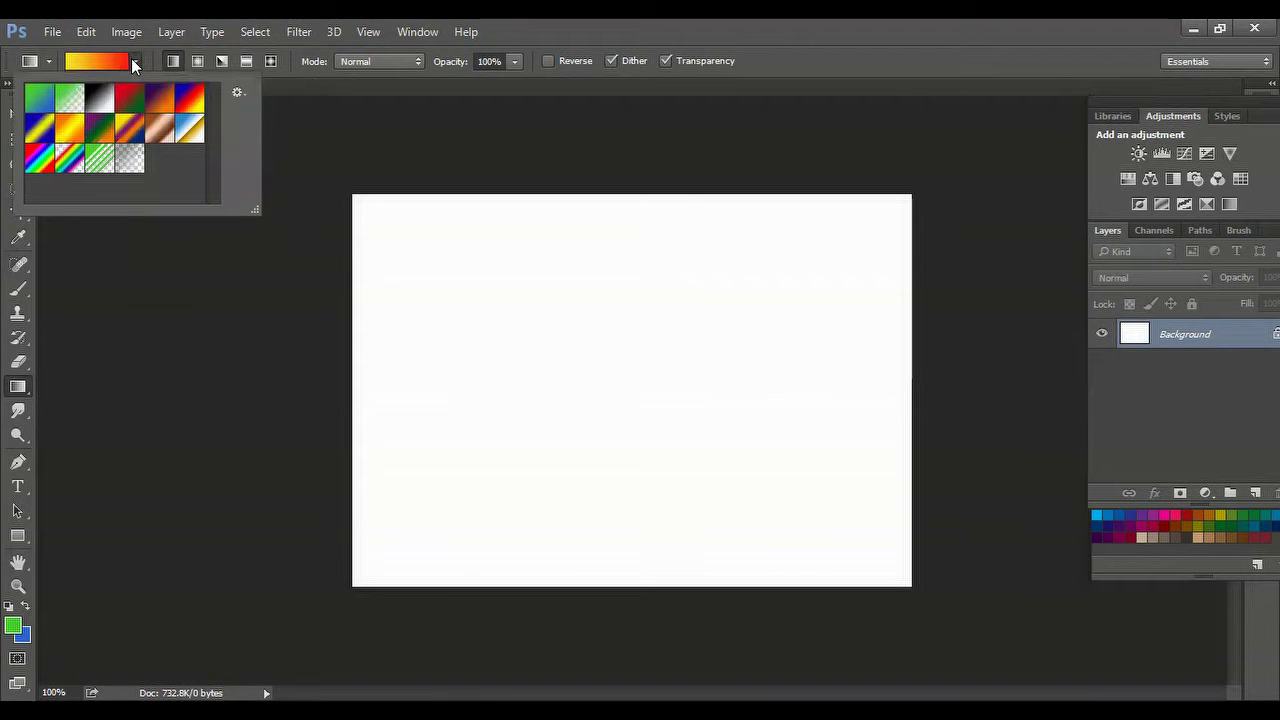
{"action": "left_click", "coordinate": [35, 99]}
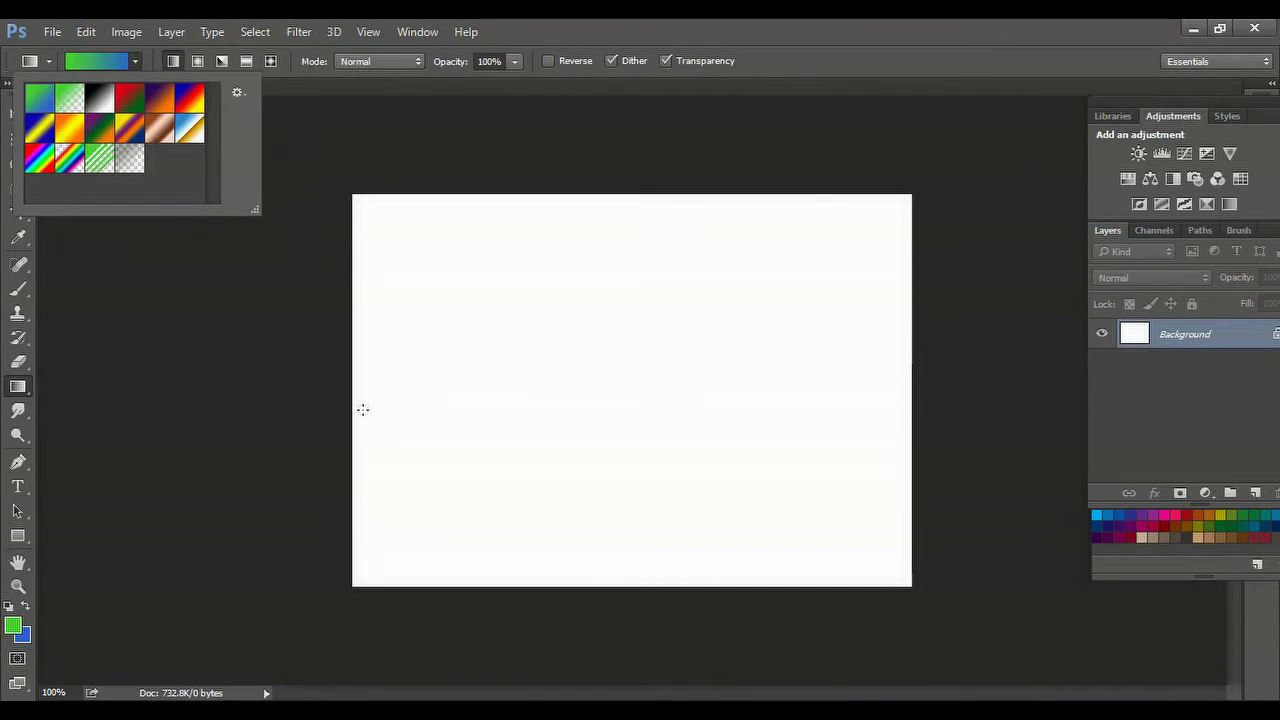
{"action": "left_click_drag", "start_coordinate": [361, 409], "coordinate": [880, 404]}
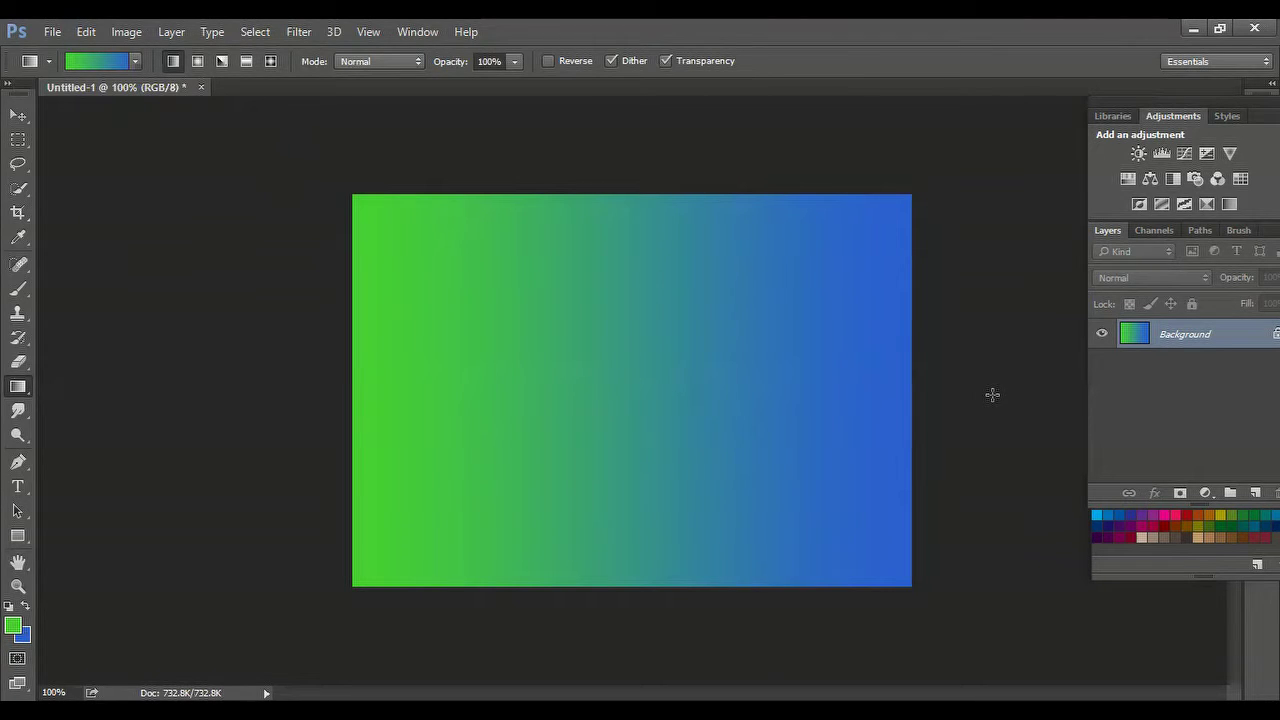
{"action": "key", "text": "ctrl+z"}
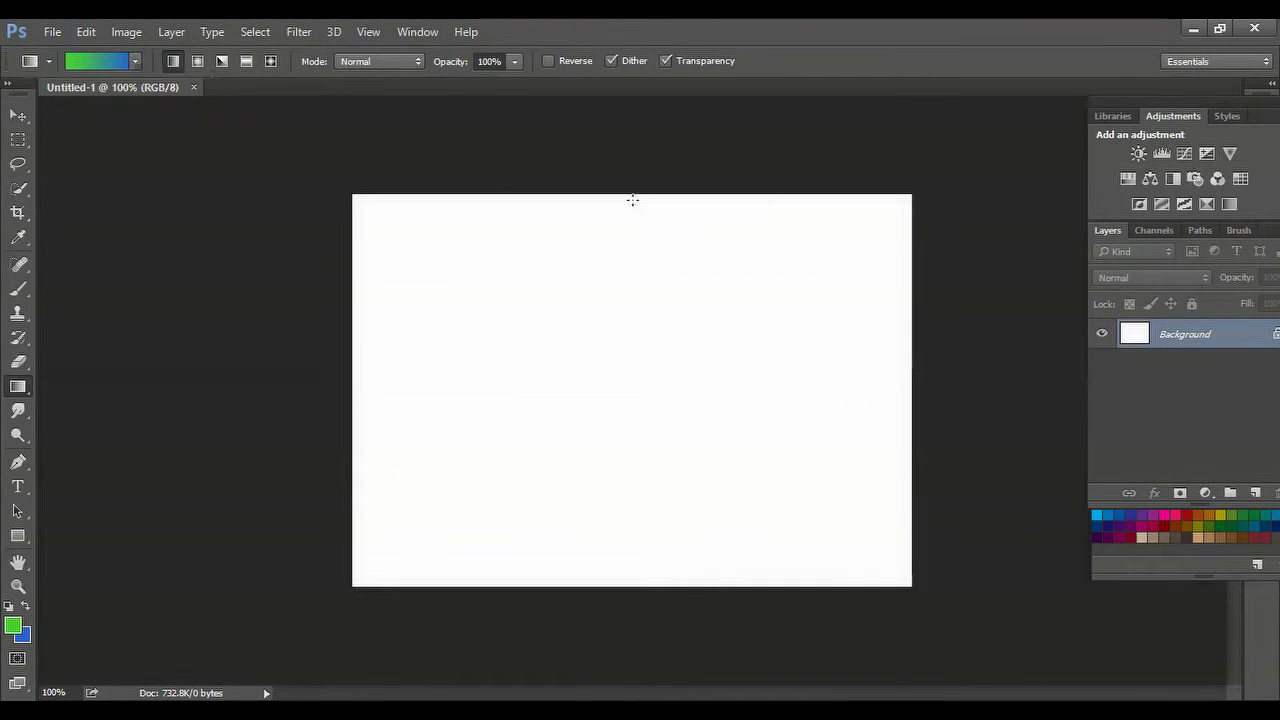
Fill the canvas with a linear green-to-blue gradient running from its top edge to its bottom edge
{"action": "left_click_drag", "start_coordinate": [632, 200], "coordinate": [634, 553]}
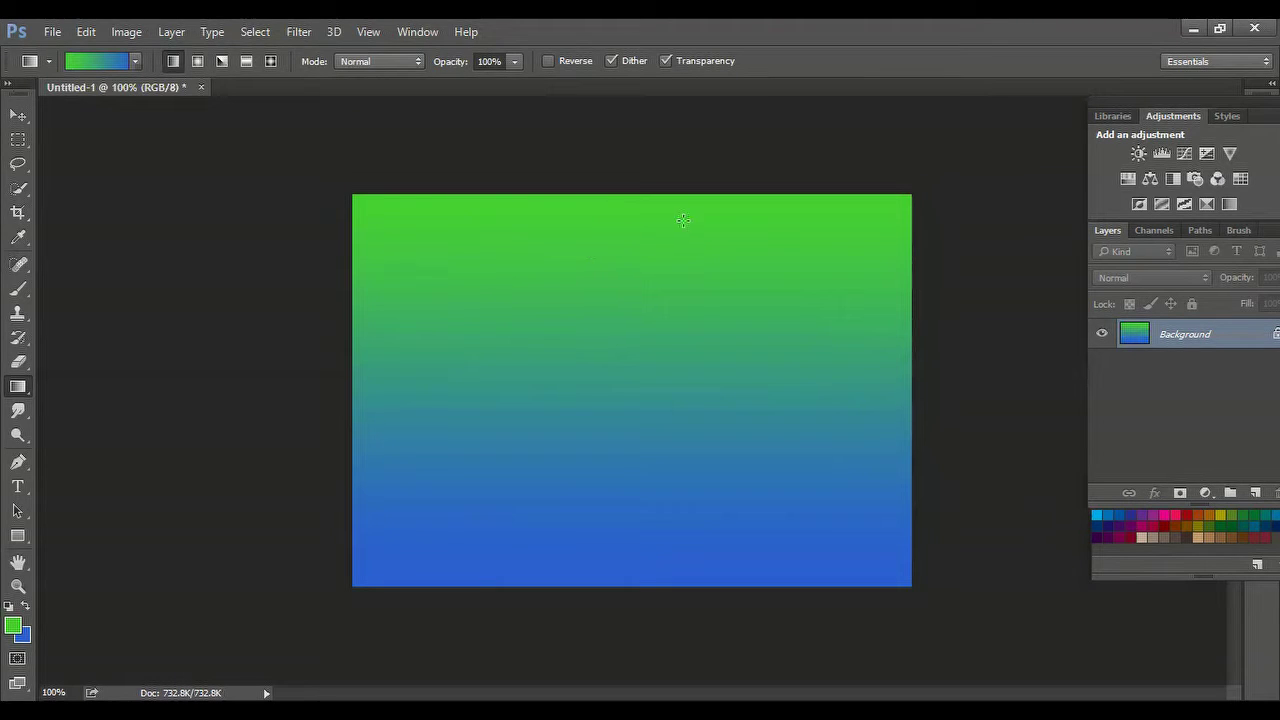
{"action": "left_click_drag", "start_coordinate": [663, 262], "coordinate": [660, 580]}
Set the gradient to the green-to-transparent preset and open the photo couple 2.jpg
{"action": "left_click", "coordinate": [134, 61]}
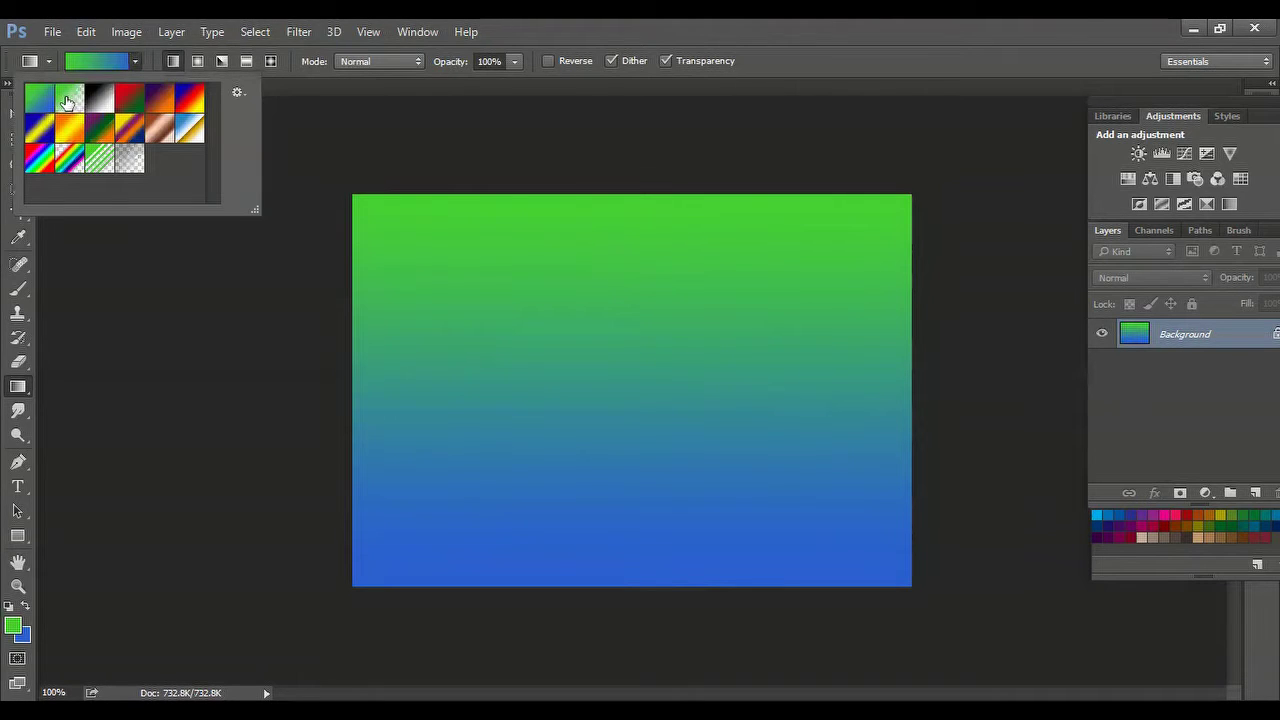
{"action": "left_click", "coordinate": [68, 101]}
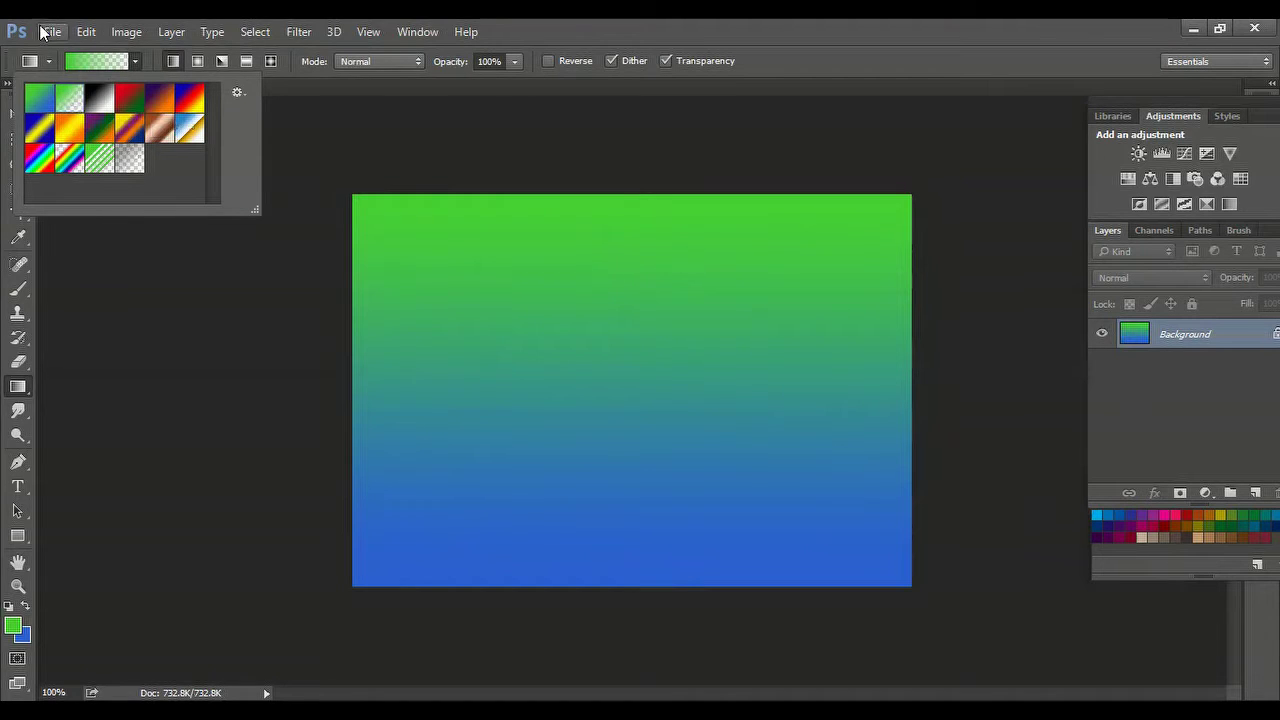
{"action": "left_click", "coordinate": [58, 38]}
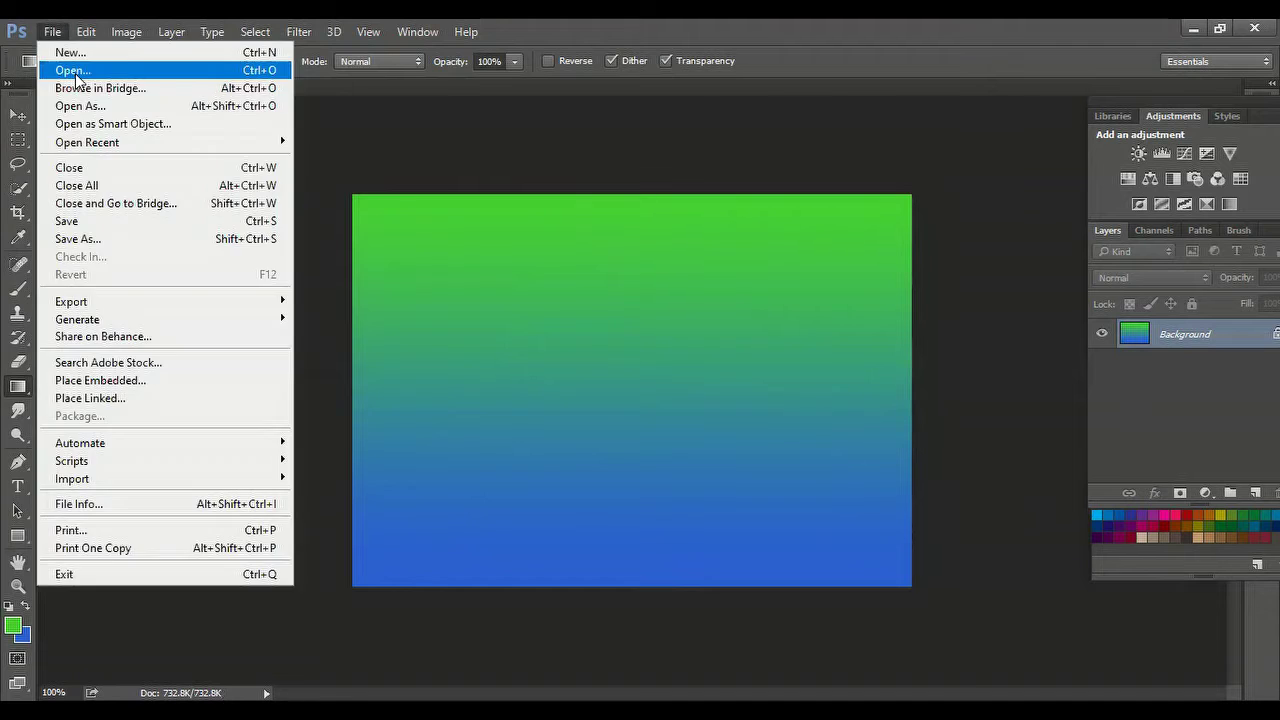
{"action": "left_click", "coordinate": [75, 71]}
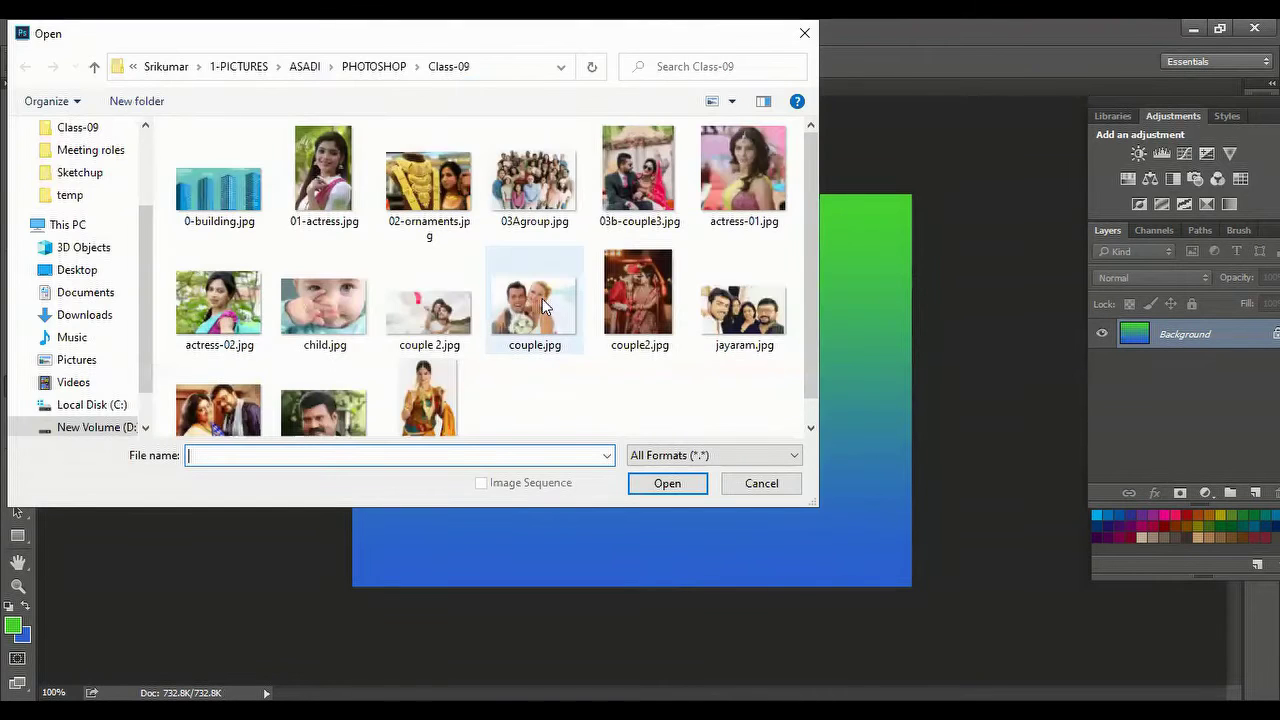
{"action": "left_click", "coordinate": [430, 310]}
{"action": "left_click", "coordinate": [667, 484]}
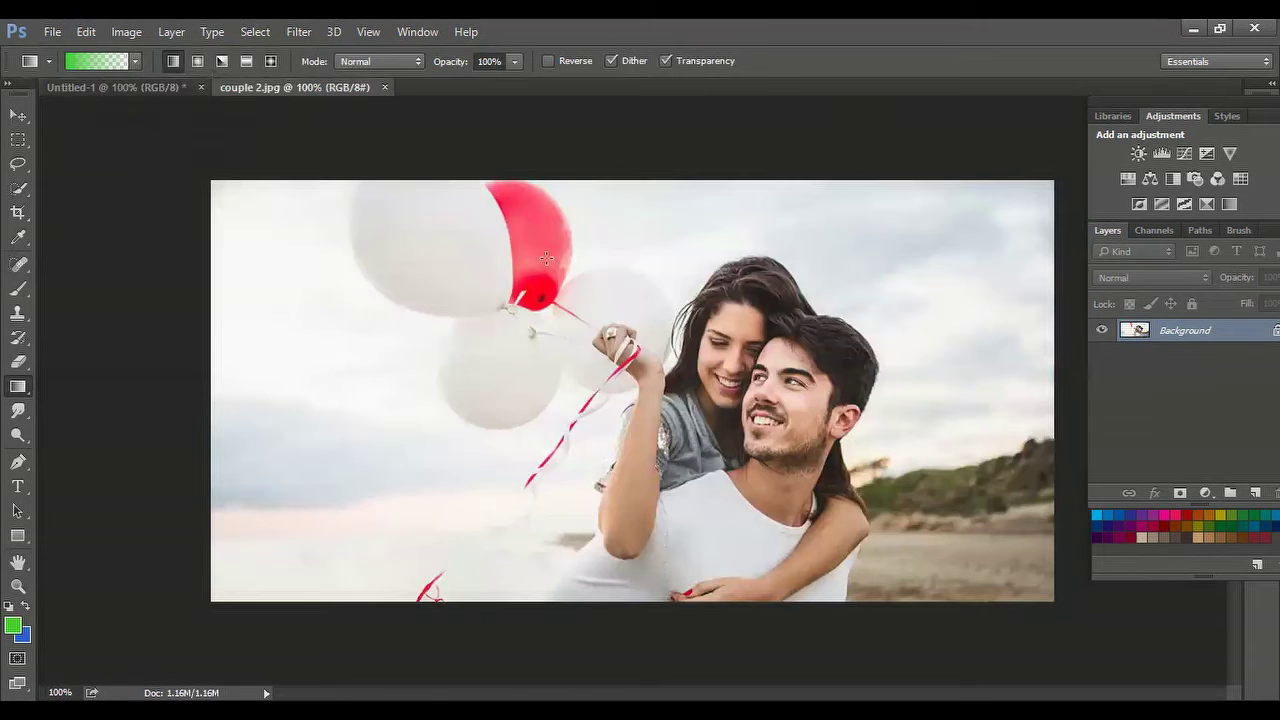
Set the gradient to the green-to-blue preset, try it across the photo from left to right, and undo it
{"action": "left_click", "coordinate": [133, 62]}
{"action": "left_click", "coordinate": [40, 105]}
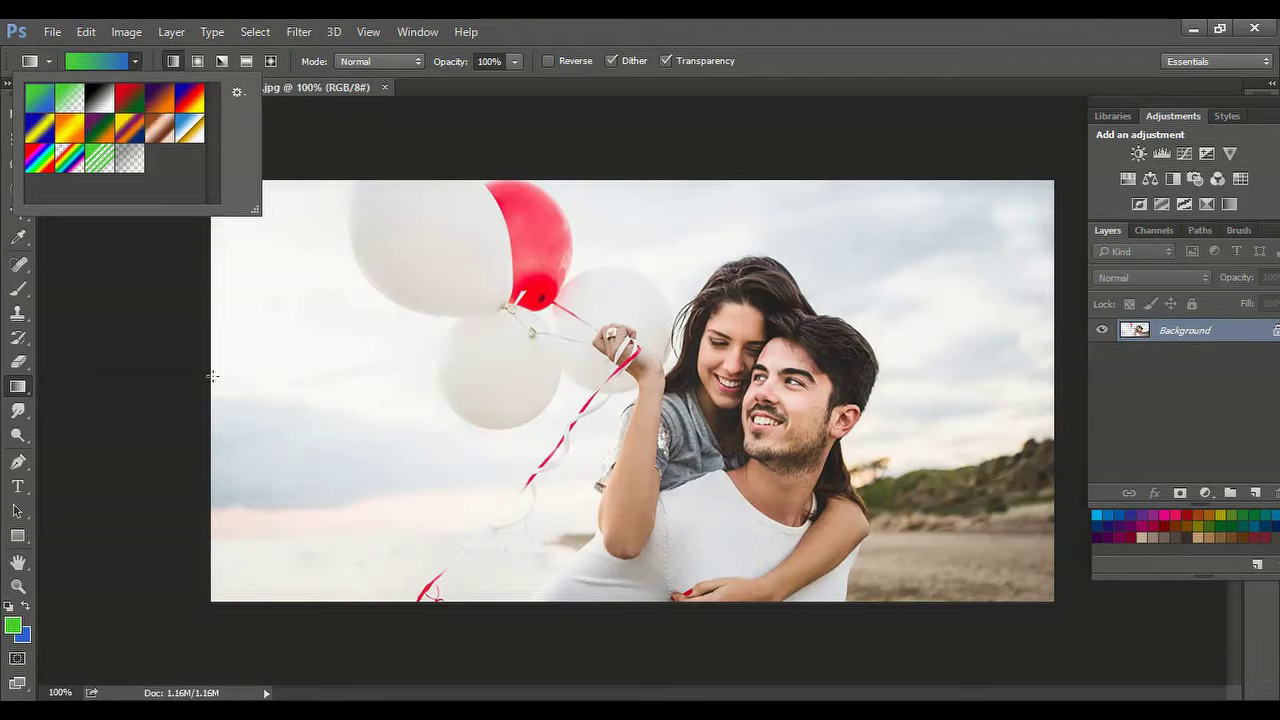
{"action": "left_click_drag", "start_coordinate": [208, 385], "coordinate": [1046, 397]}
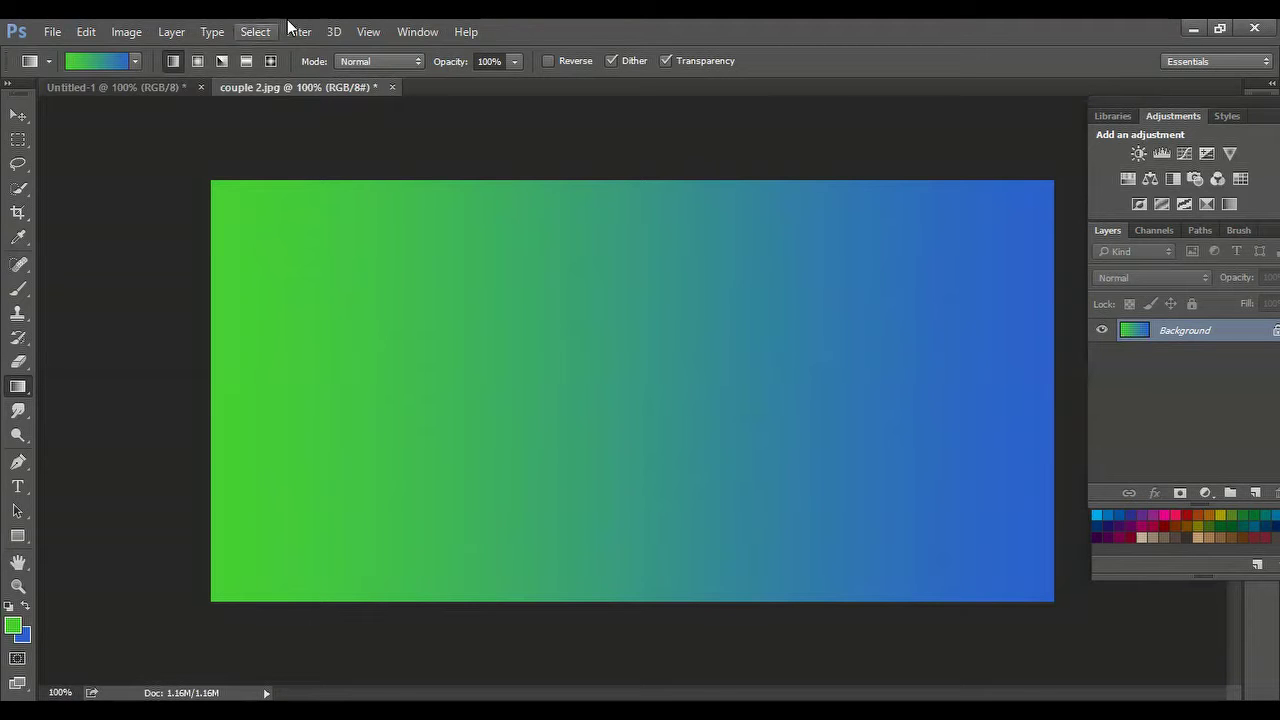
{"action": "key", "text": "ctrl+z"}
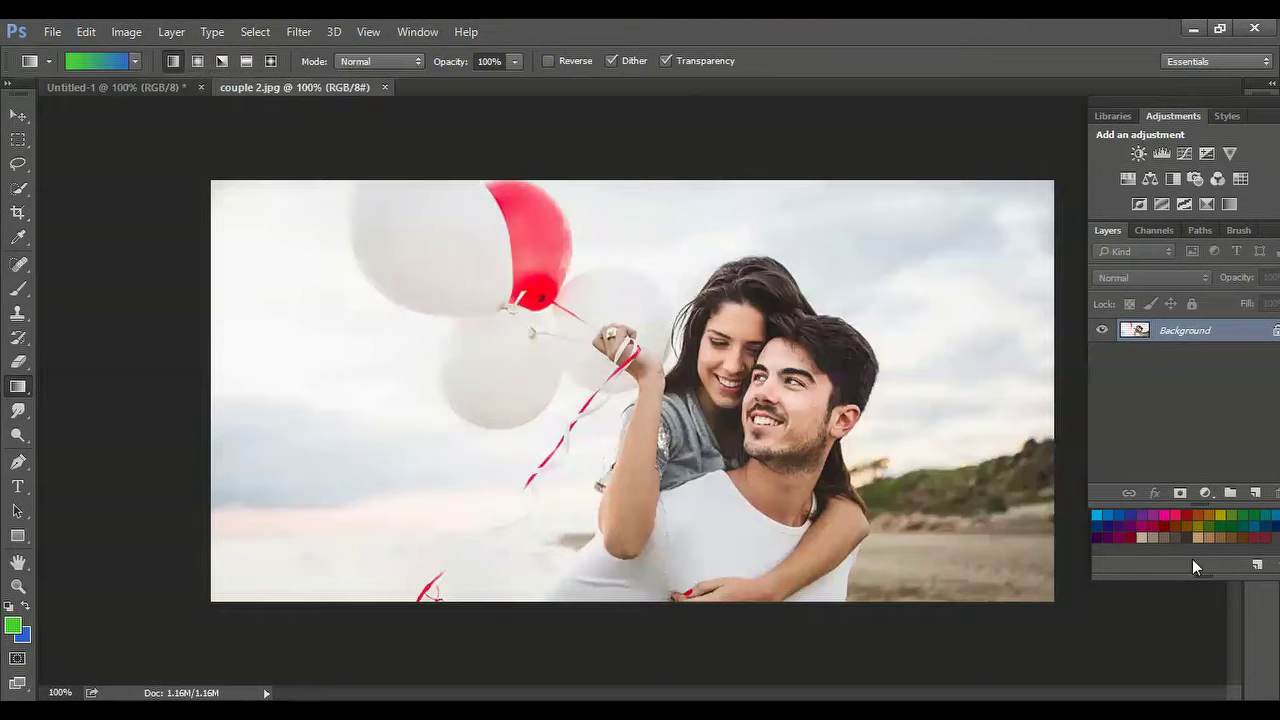
Add a new layer above the photo, try the green-to-blue linear gradient on it from left to right, and undo the gradient
{"action": "left_click", "coordinate": [1256, 493]}
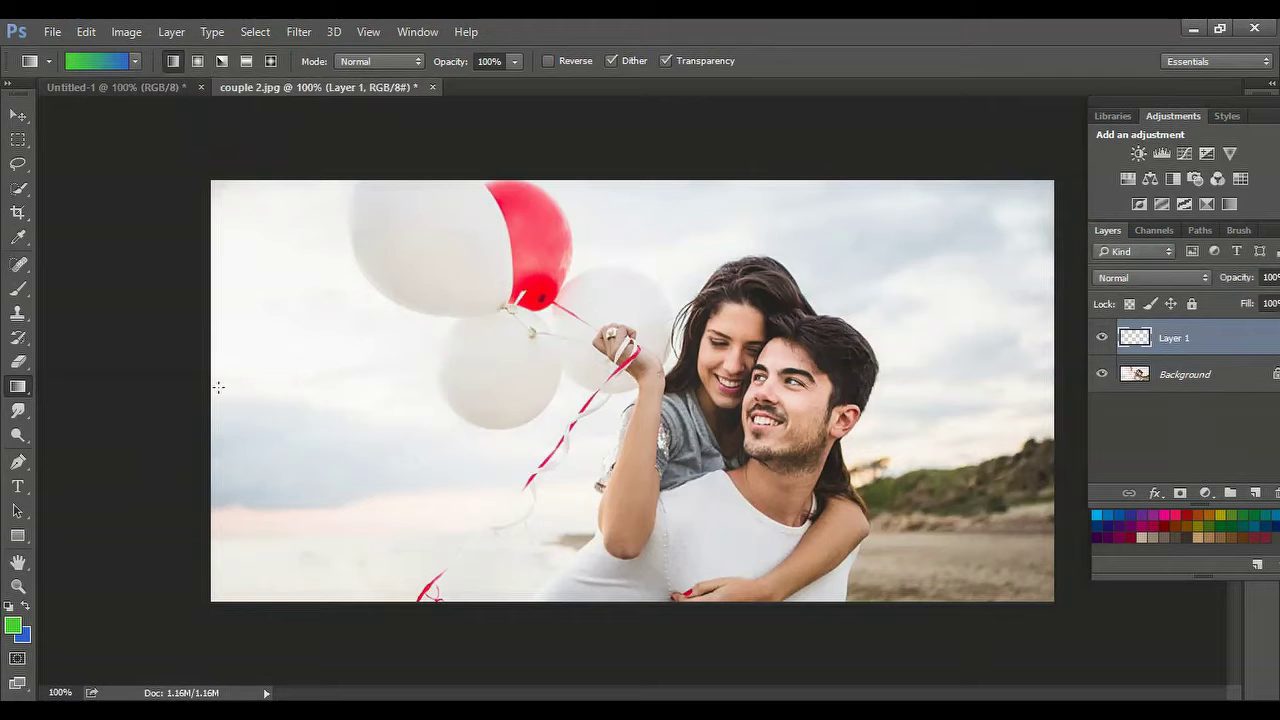
{"action": "left_click_drag", "start_coordinate": [218, 386], "coordinate": [1022, 378]}
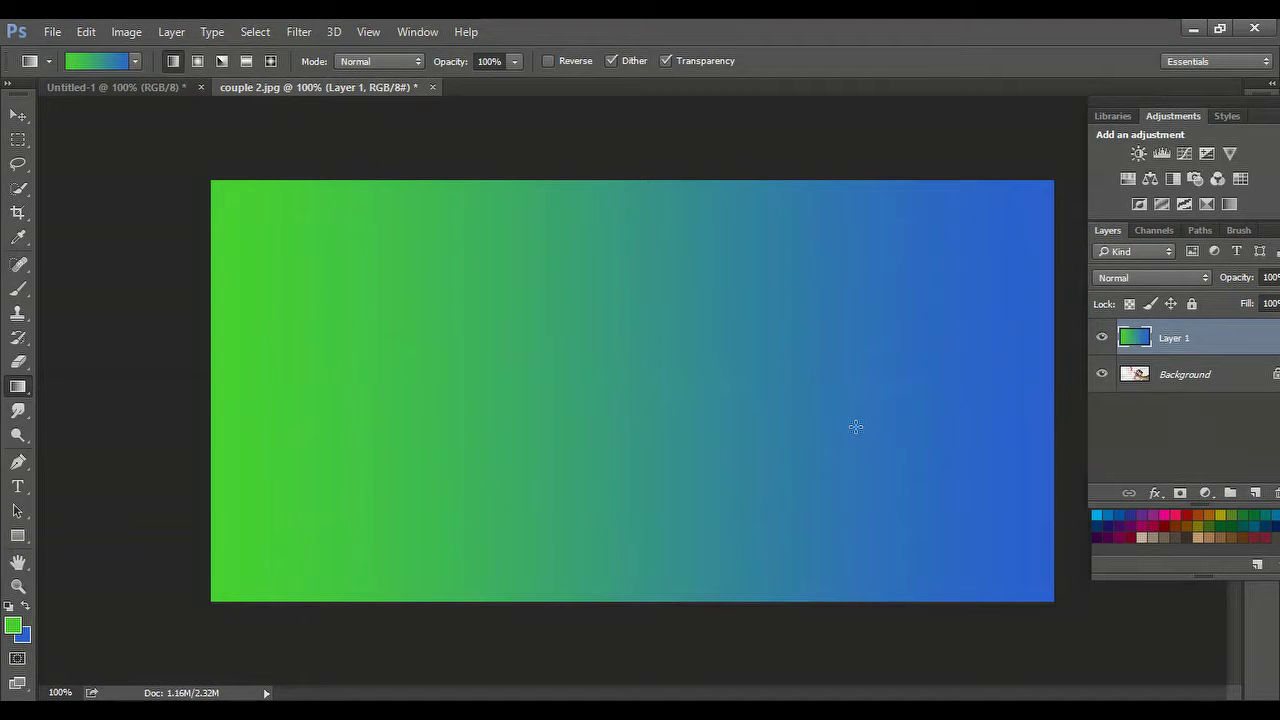
{"action": "key", "text": "ctrl+z"}
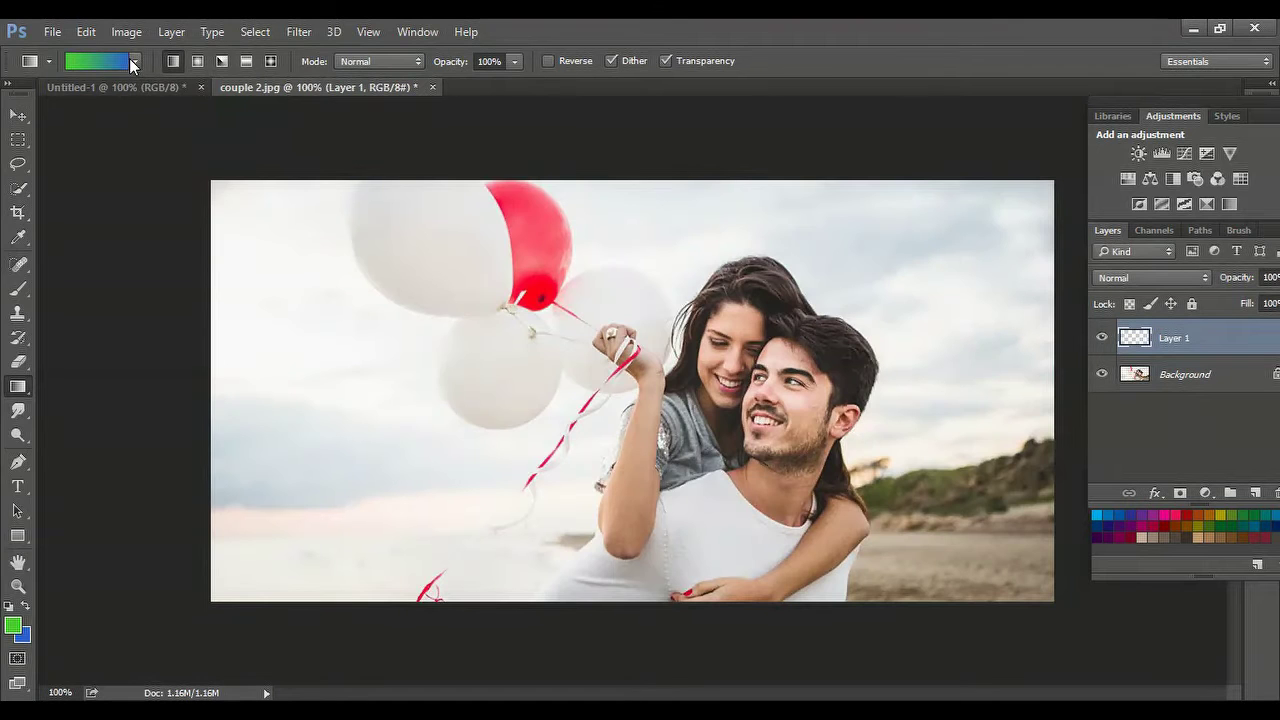
Apply the green-to-transparent preset to Layer 1 as a linear gradient from the photo's left edge to its right edge
{"action": "left_click", "coordinate": [135, 62]}
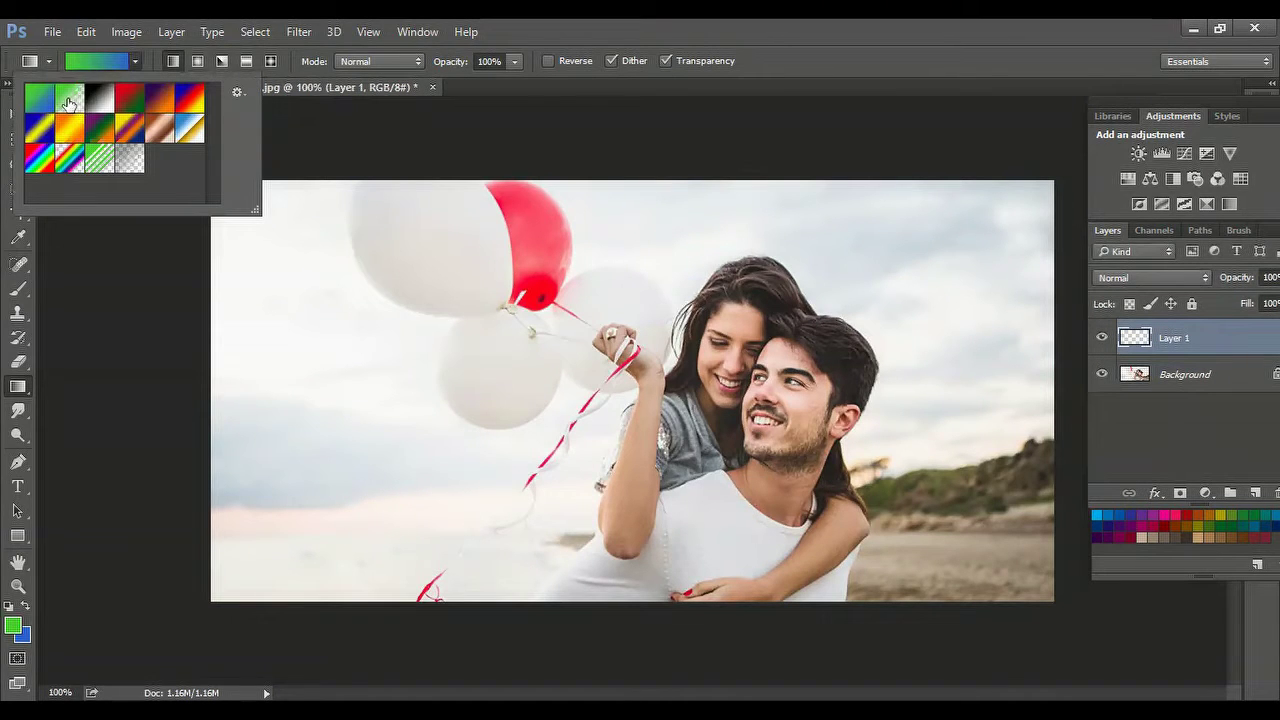
{"action": "left_click", "coordinate": [68, 101]}
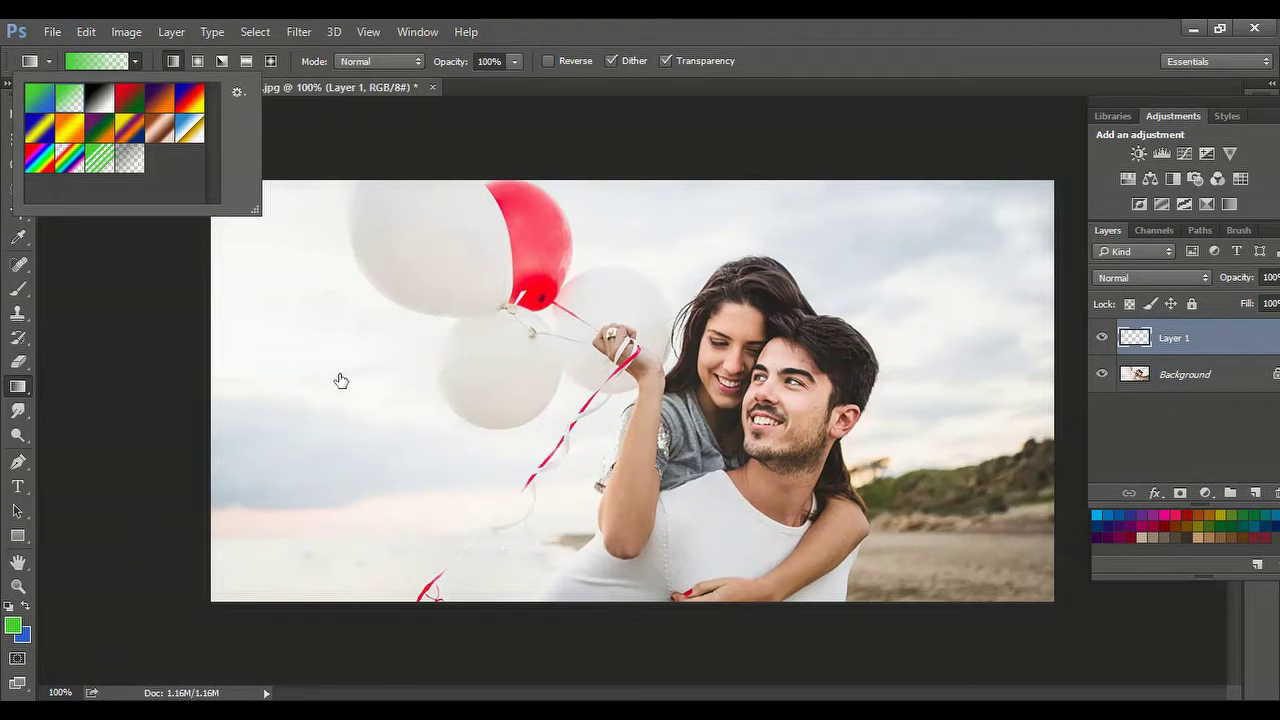
{"action": "left_click_drag", "start_coordinate": [224, 383], "coordinate": [1032, 382]}
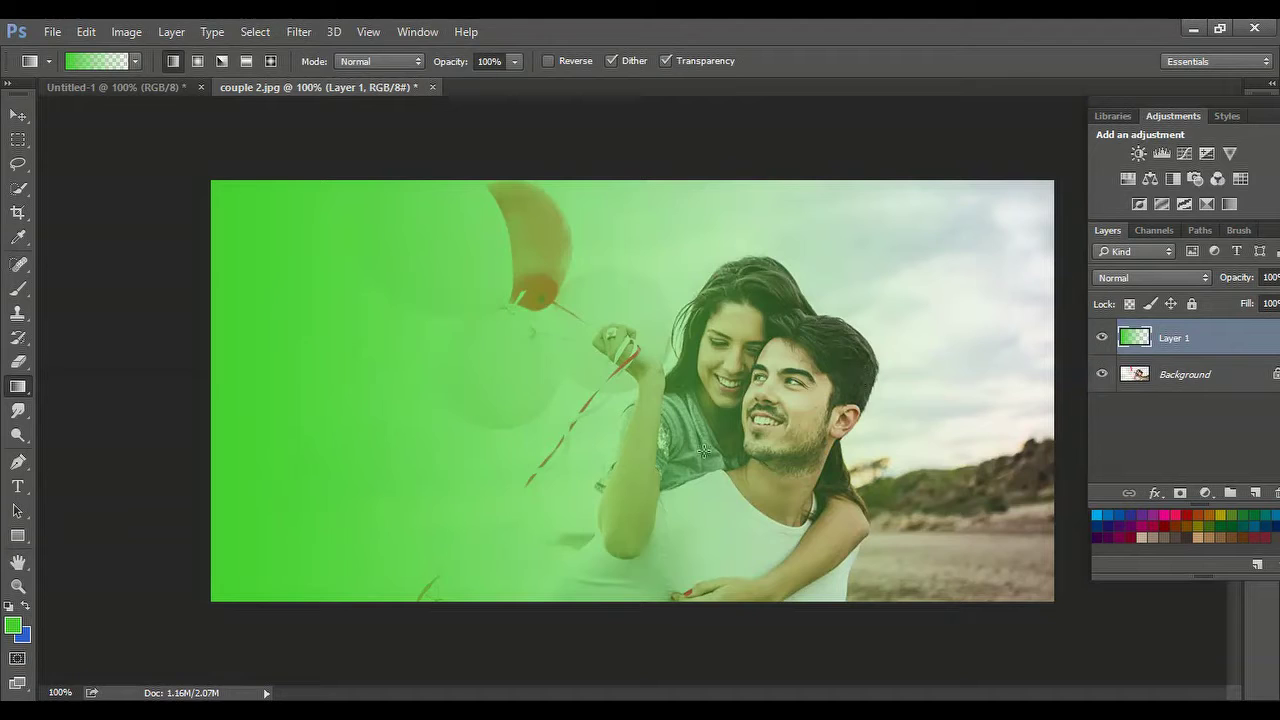
Switch to the Black, White preset and cover Layer 1 with a linear gradient from the left edge to the right edge
{"action": "left_click", "coordinate": [135, 61]}
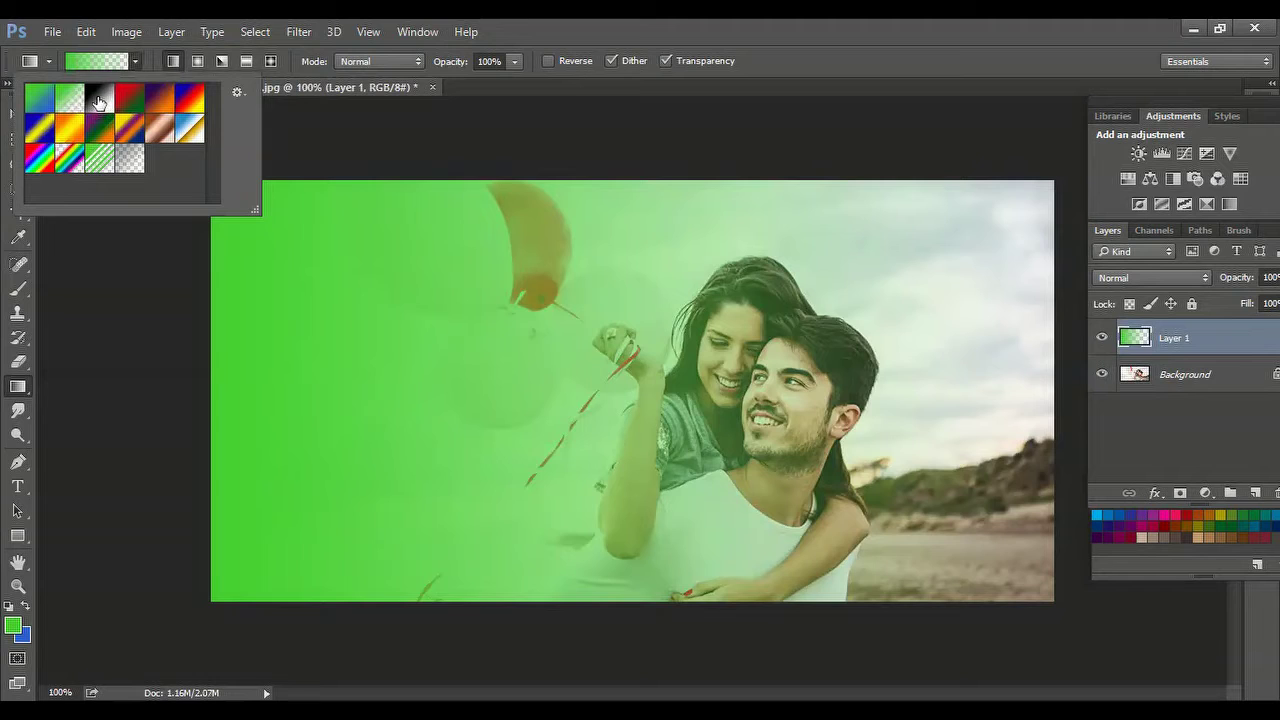
{"action": "left_click", "coordinate": [100, 100]}
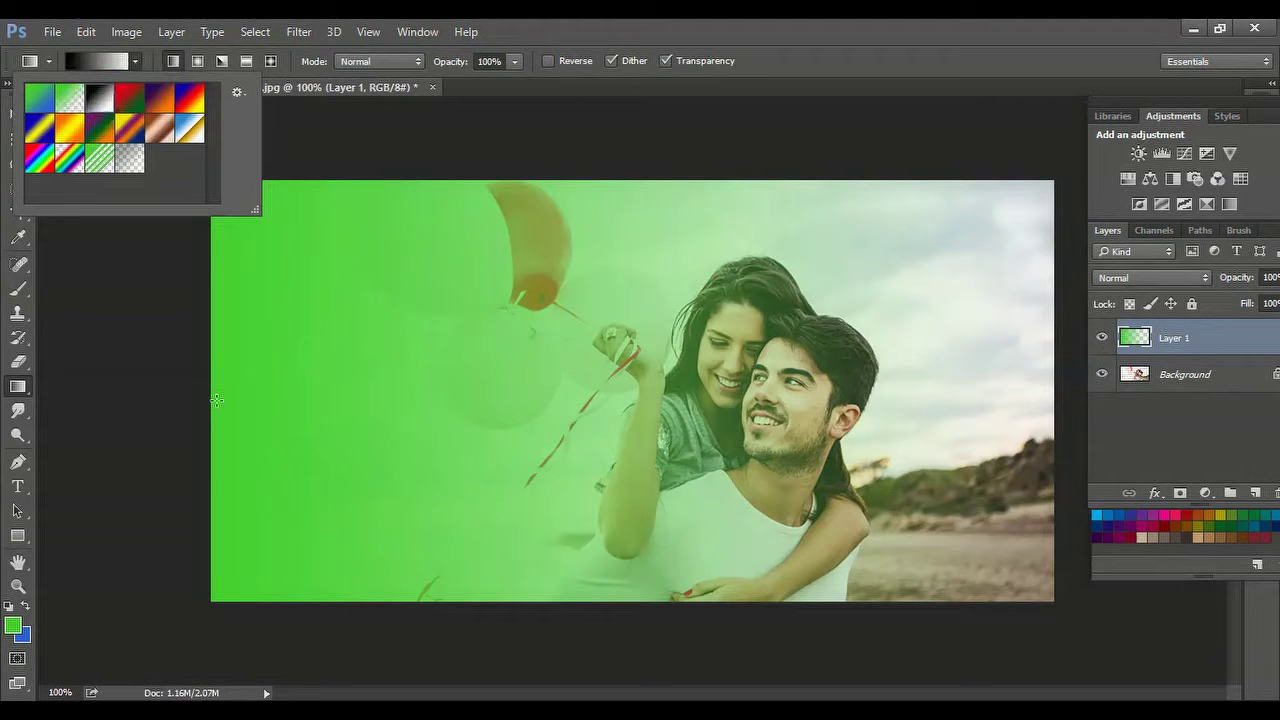
{"action": "left_click_drag", "start_coordinate": [217, 400], "coordinate": [1041, 387]}
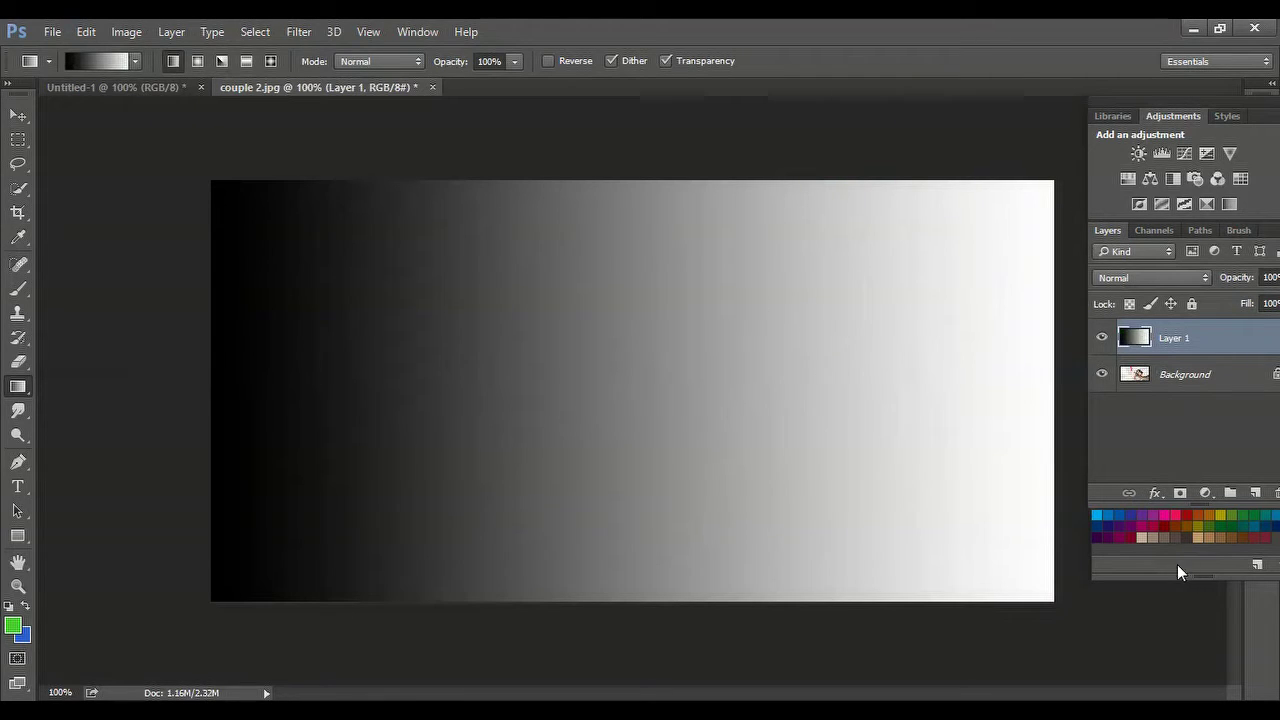
{"action": "left_click", "coordinate": [130, 61]}
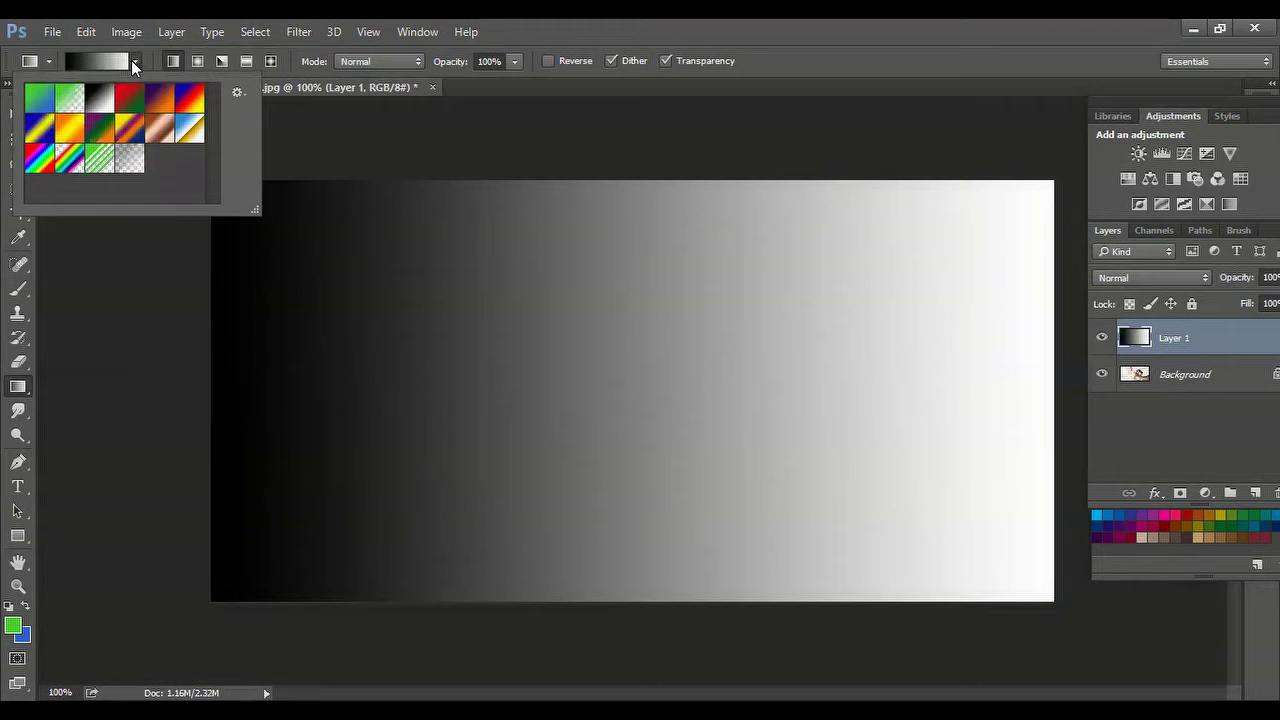
{"action": "left_click", "coordinate": [131, 60]}
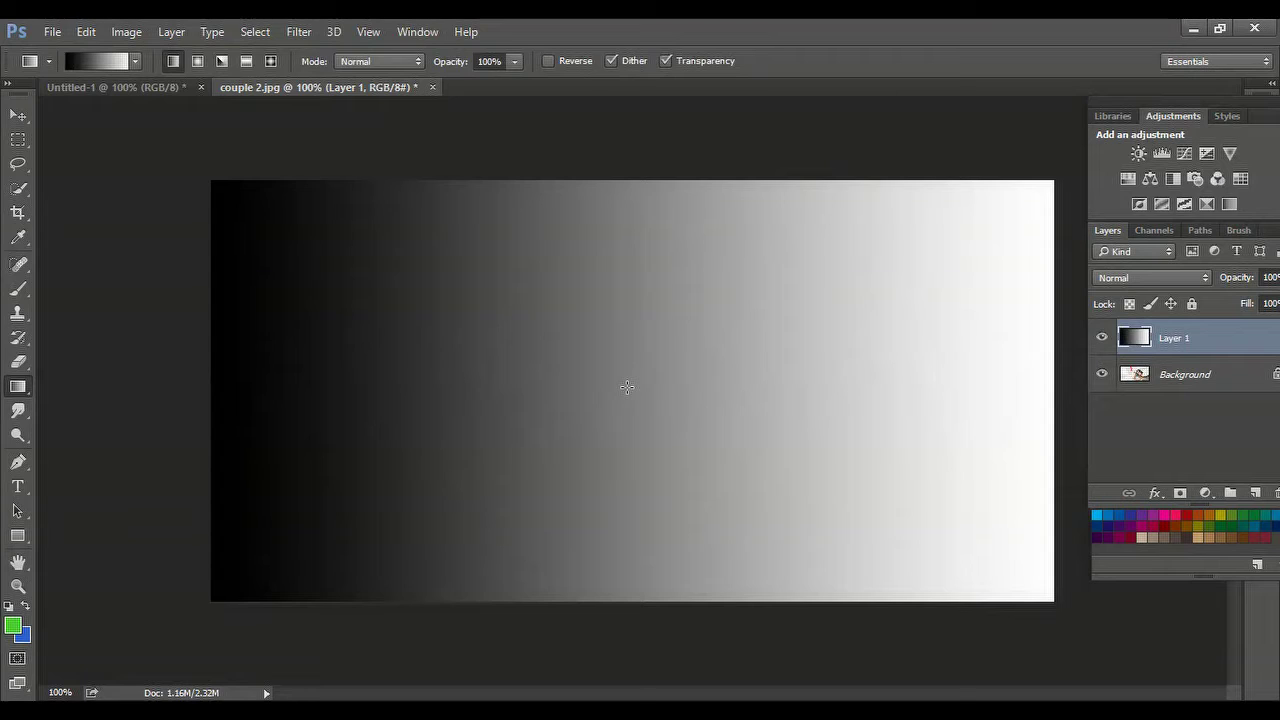
Redraw the black-to-white linear gradient on Layer 1 from the top edge to the bottom edge
{"action": "left_click", "coordinate": [172, 60]}
{"action": "left_click_drag", "start_coordinate": [683, 184], "coordinate": [683, 591]}
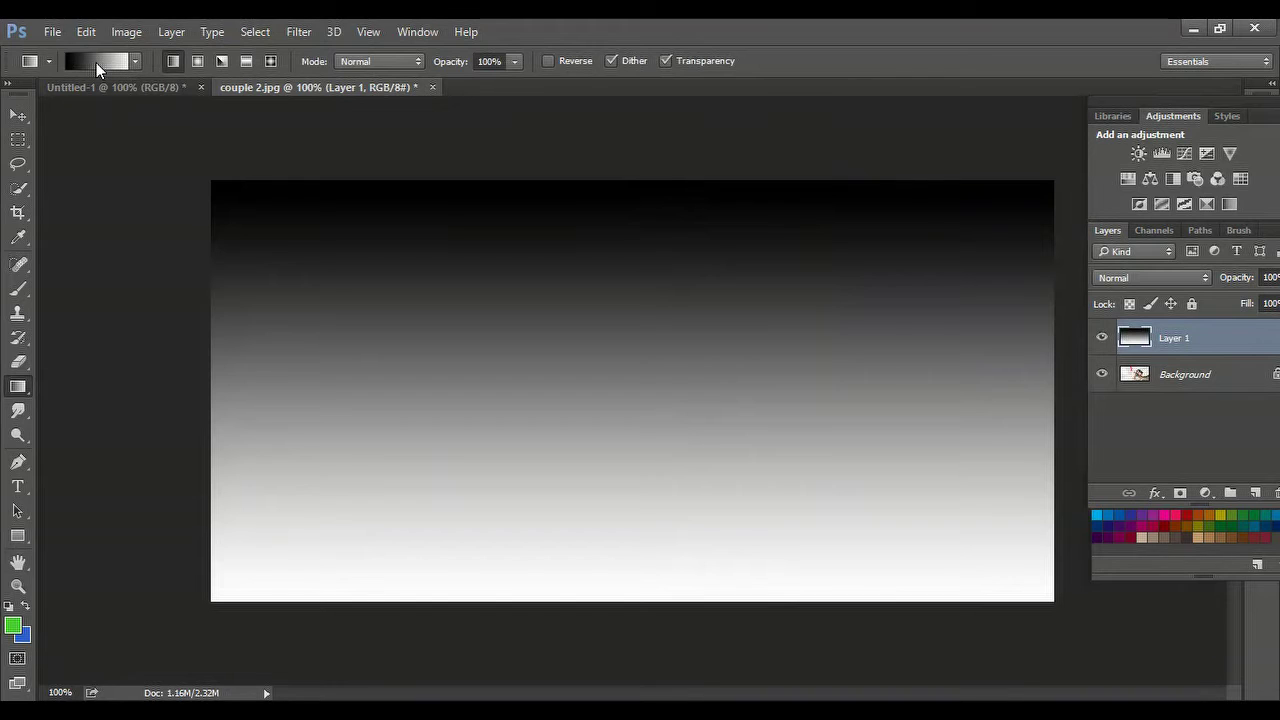
{"action": "left_click", "coordinate": [135, 61]}
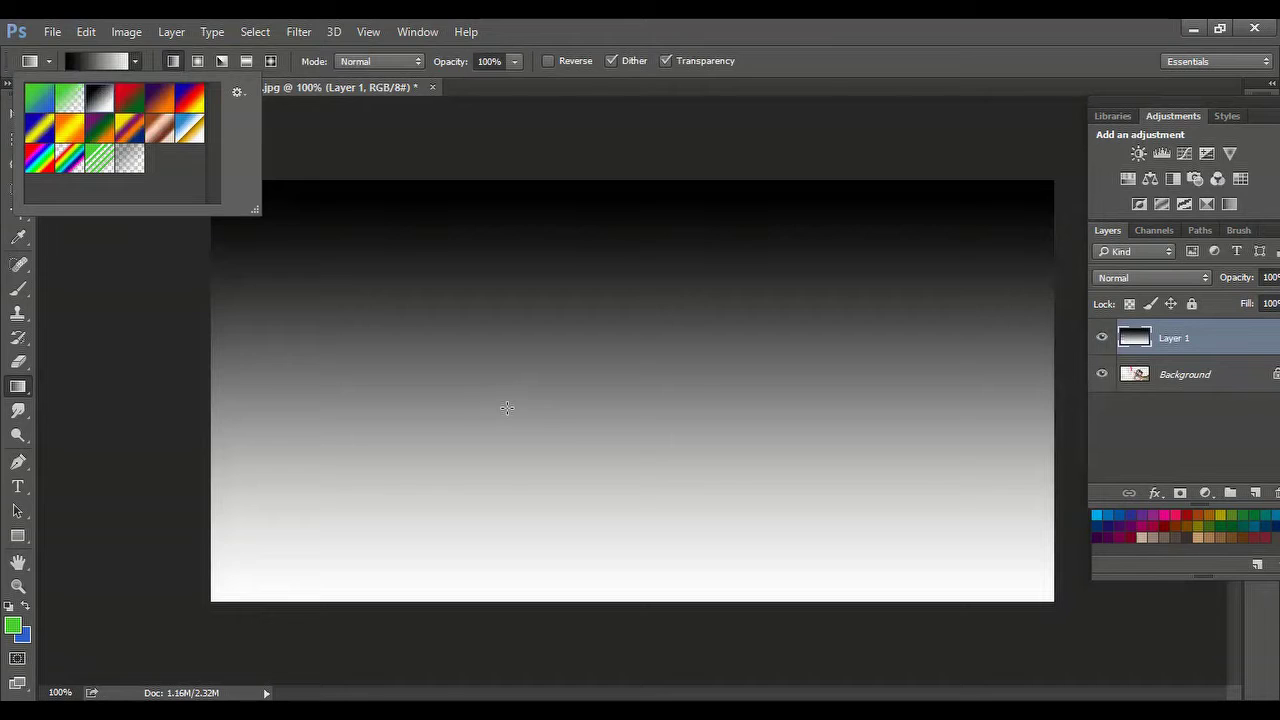
{"action": "left_click", "coordinate": [806, 34]}
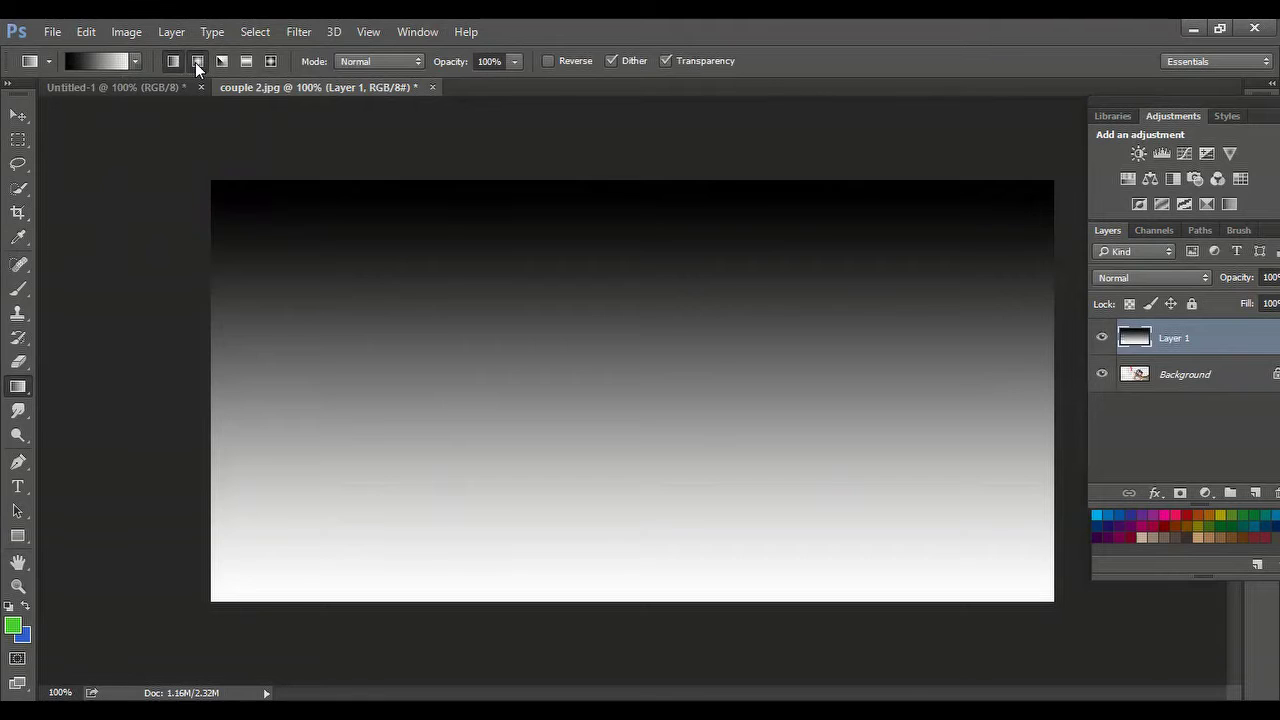
Draw a black-to-white radial gradient near the canvas centre, and replace it with an angle gradient pointing toward the upper left
{"action": "left_click_drag", "start_coordinate": [606, 397], "coordinate": [509, 337]}
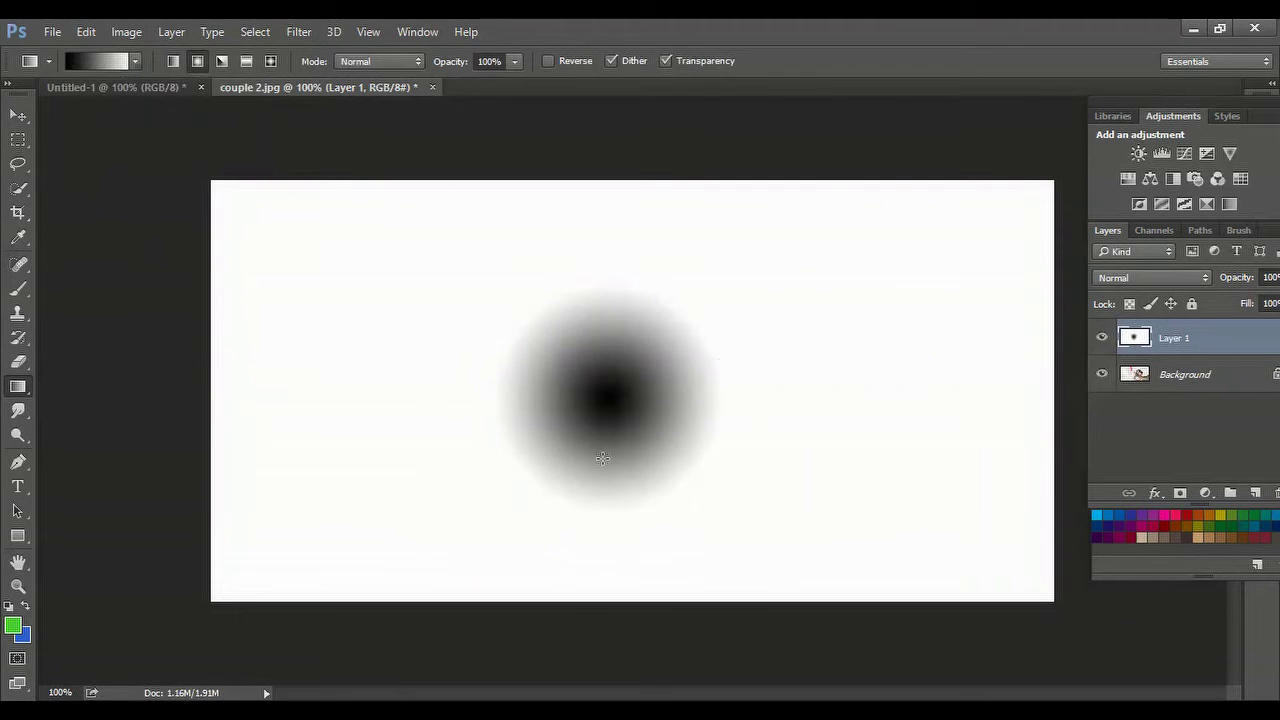
{"action": "left_click", "coordinate": [223, 61]}
{"action": "mouse_move", "coordinate": [583, 406]}
{"action": "left_mouse_down"}
{"action": "mouse_move", "coordinate": [397, 303]}
{"action": "mouse_move", "coordinate": [436, 325]}
{"action": "left_mouse_up"}
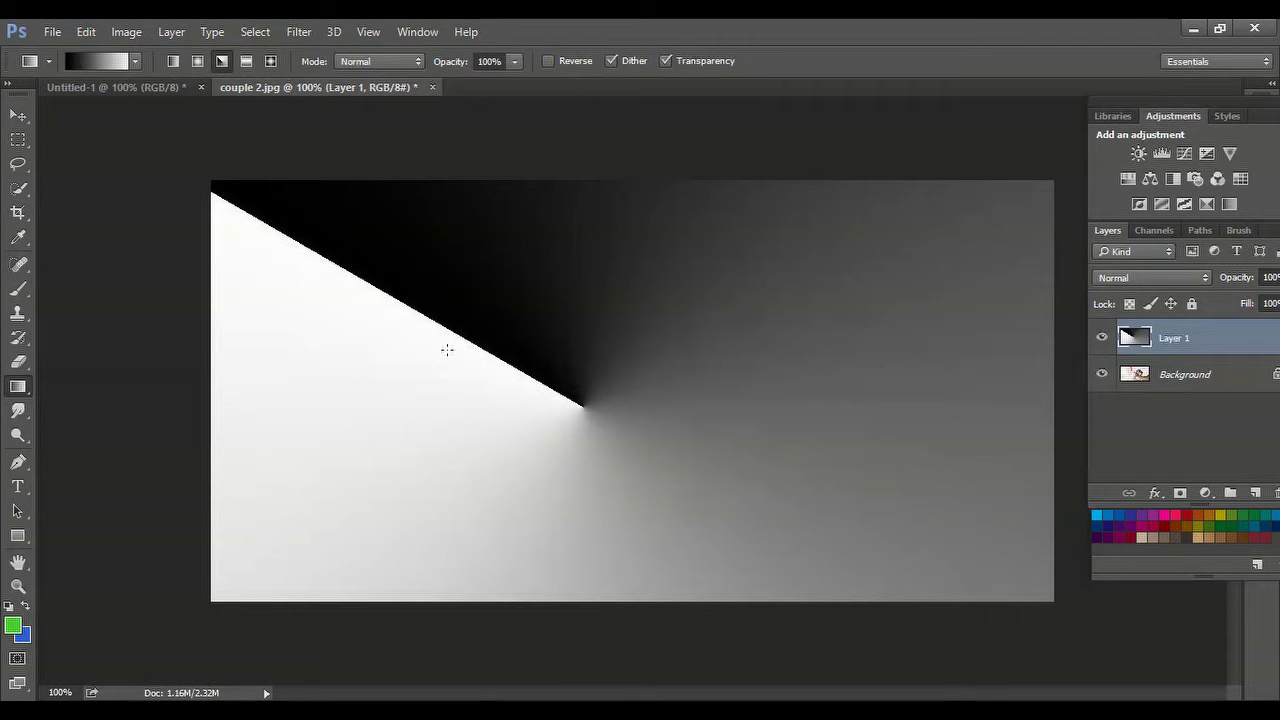
Try reflected black-to-white gradients on Layer 1, with a downward pull, a short upward pull and diagonal pulls toward the upper left
{"action": "left_click", "coordinate": [246, 62]}
{"action": "left_click", "coordinate": [246, 62]}
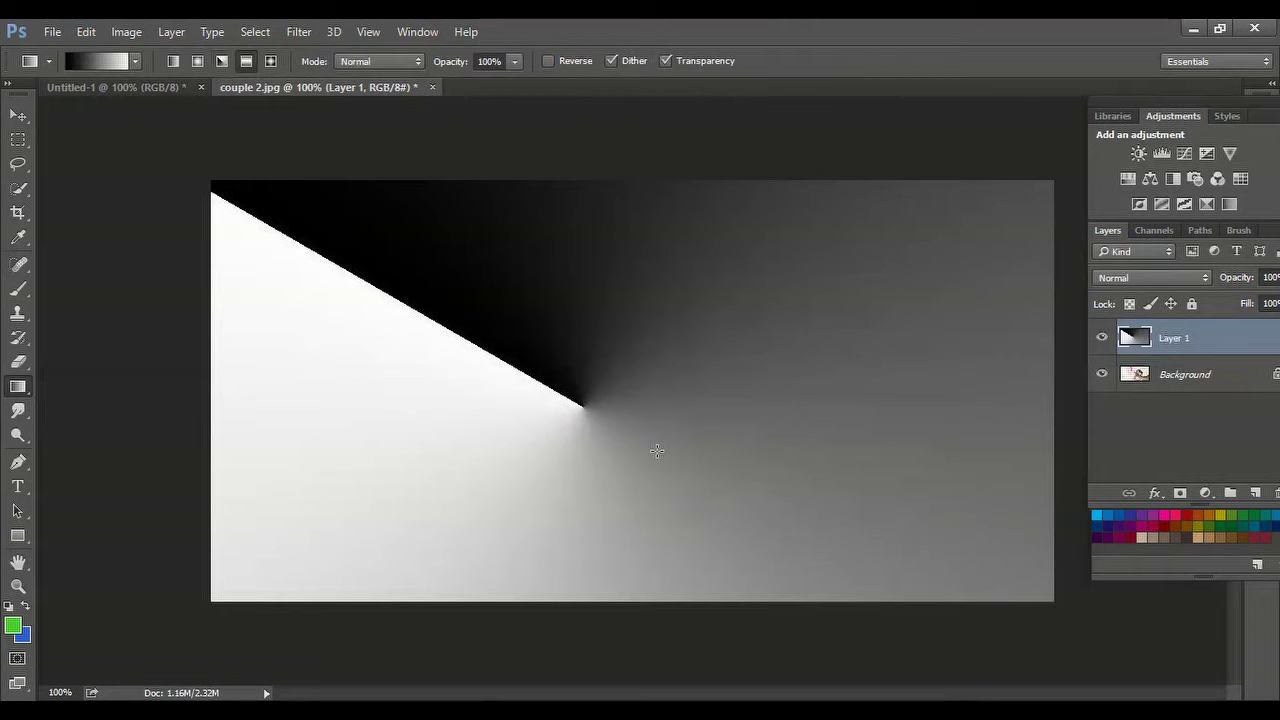
{"action": "left_click_drag", "start_coordinate": [638, 218], "coordinate": [638, 475]}
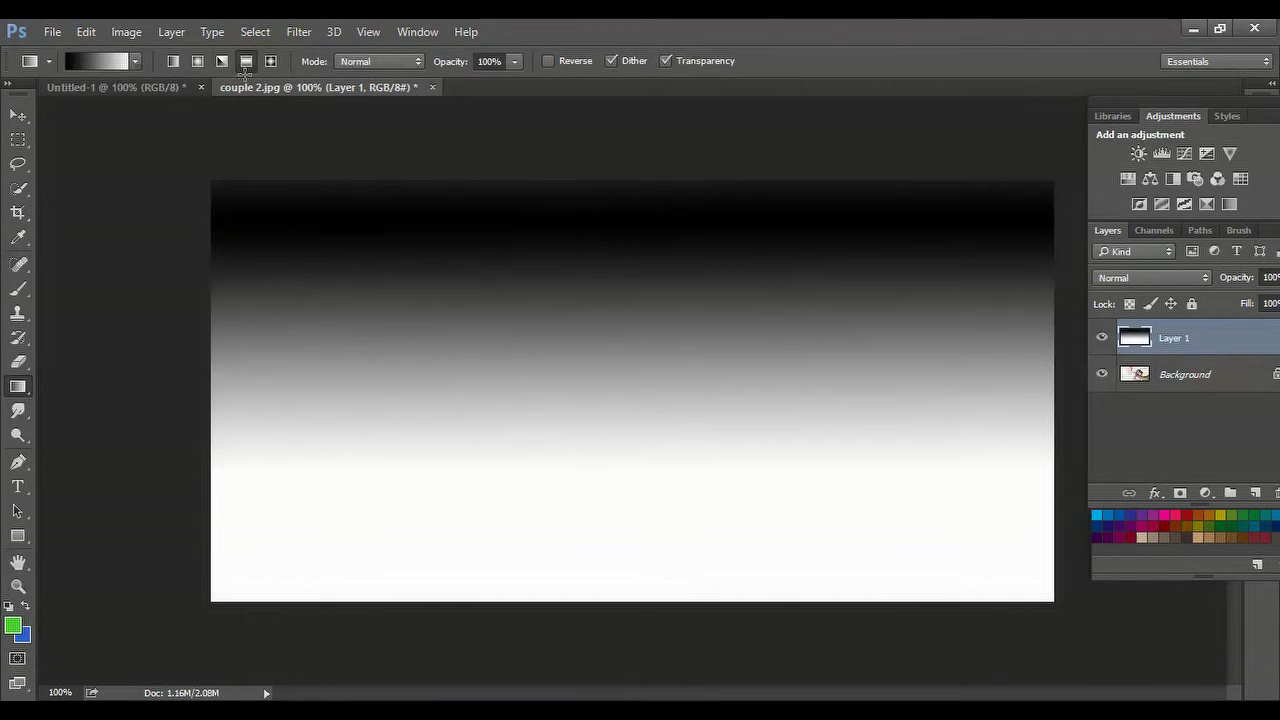
{"action": "left_click", "coordinate": [249, 64]}
{"action": "left_click_drag", "start_coordinate": [640, 428], "coordinate": [636, 346]}
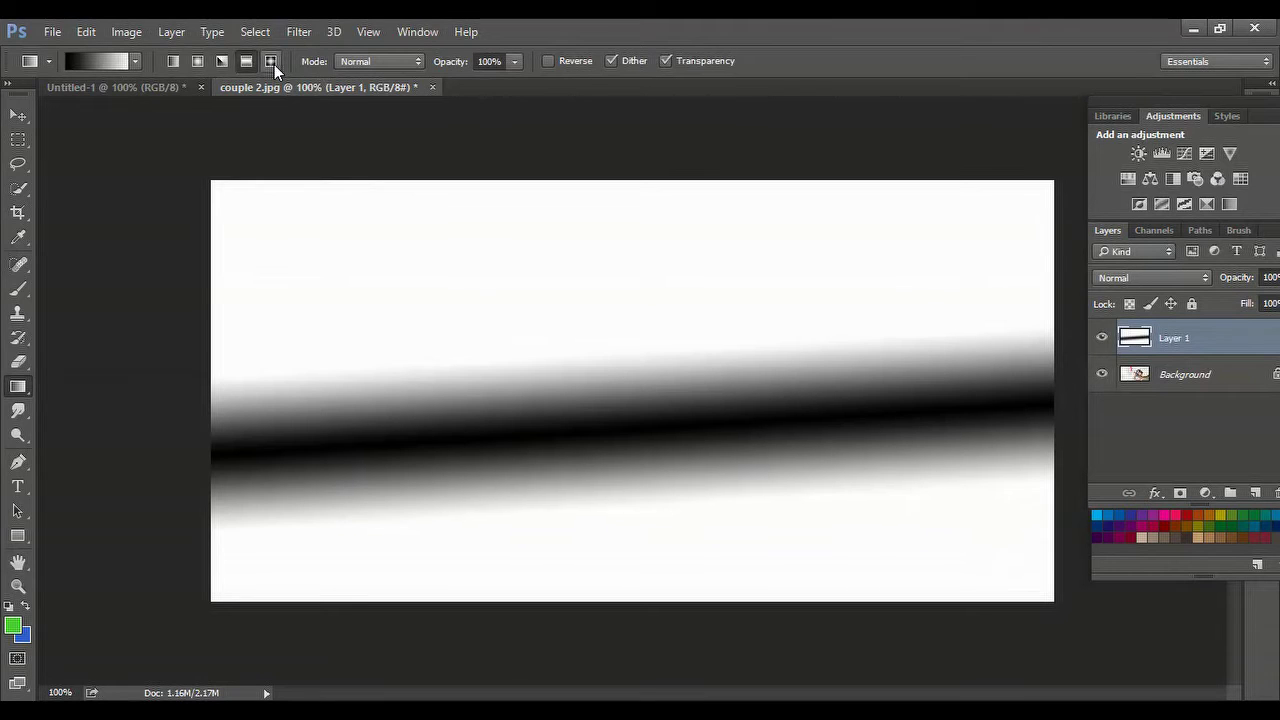
{"action": "left_click_drag", "start_coordinate": [620, 411], "coordinate": [542, 342]}
{"action": "left_click_drag", "start_coordinate": [573, 390], "coordinate": [414, 280]}
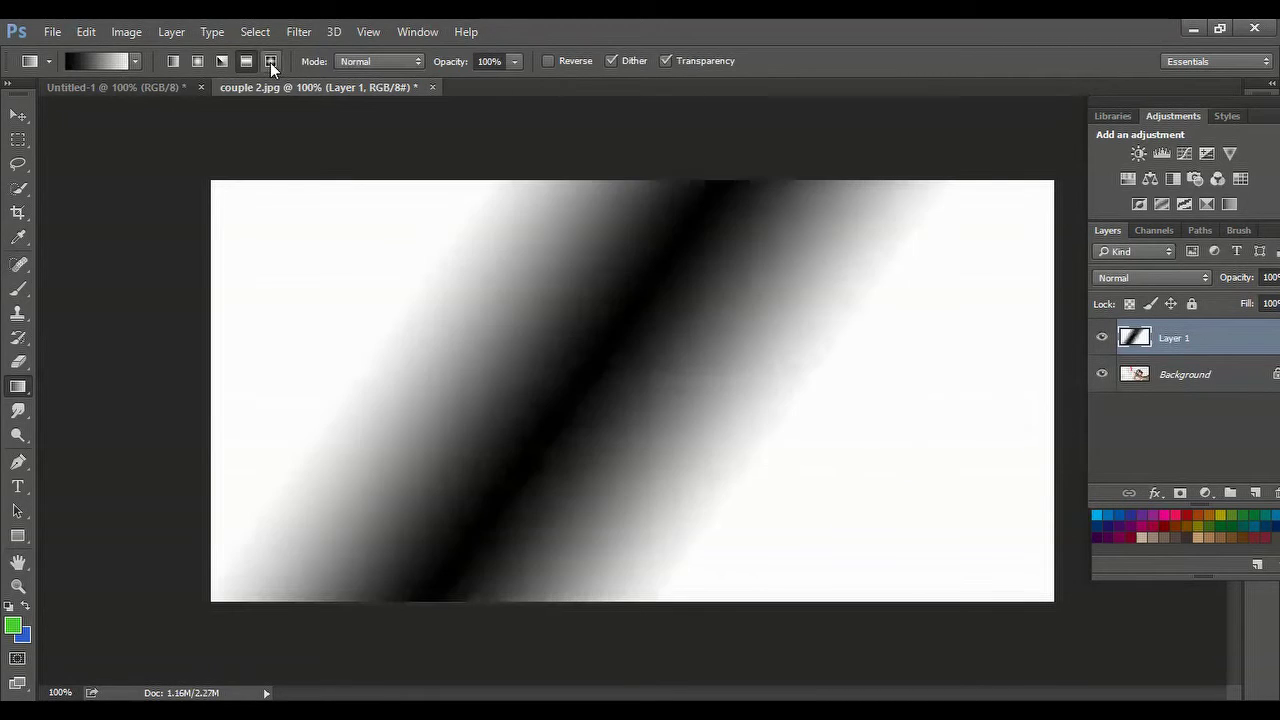
Draw a small diamond gradient just below the canvas centre, and replace it with a linear black-to-white gradient from left to right
{"action": "left_click_drag", "start_coordinate": [646, 465], "coordinate": [597, 384]}
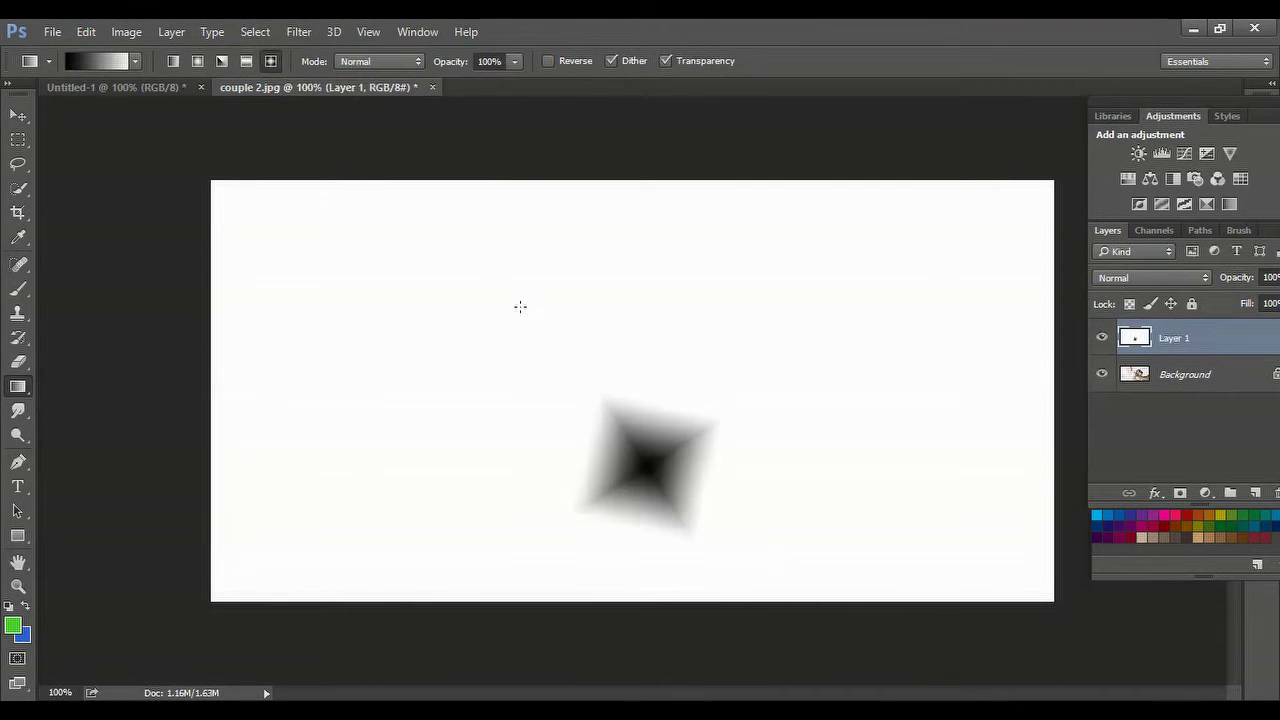
{"action": "left_click", "coordinate": [174, 62]}
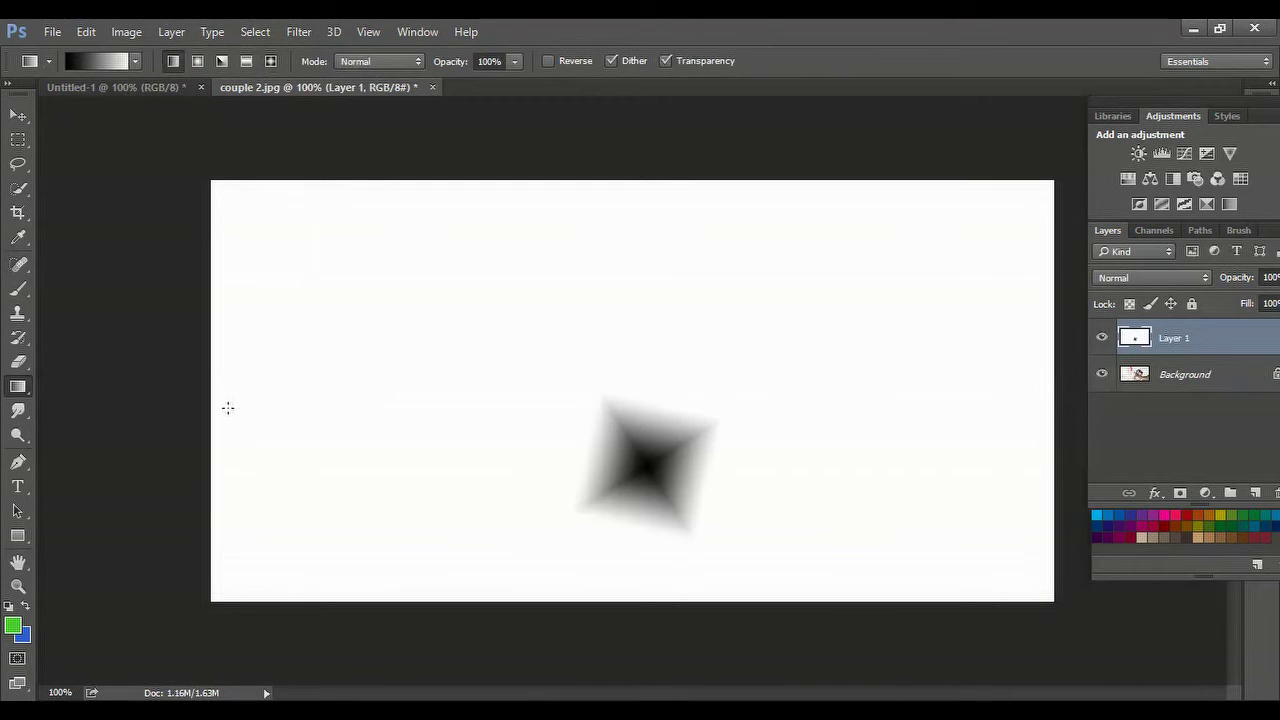
{"action": "left_click_drag", "start_coordinate": [226, 406], "coordinate": [1043, 390]}
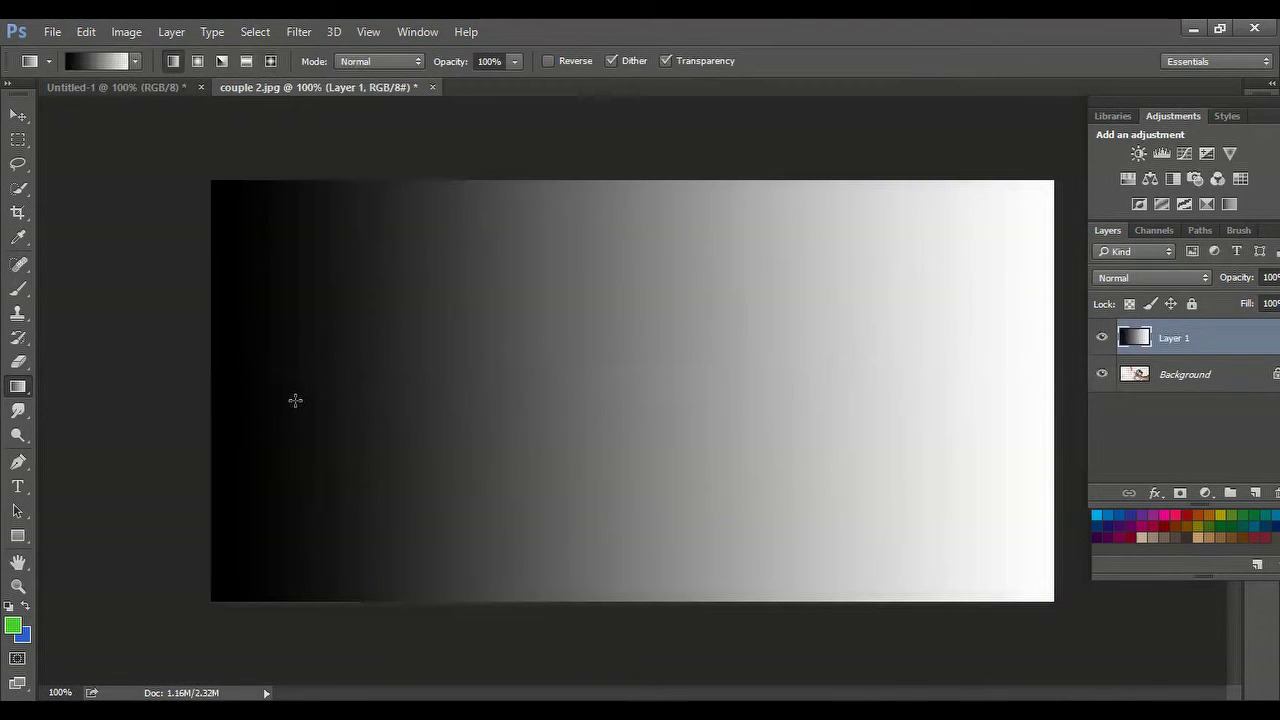
Edit the black-to-white gradient, changing its black starting colour stop to yellow f6f723
{"action": "left_click", "coordinate": [101, 58]}
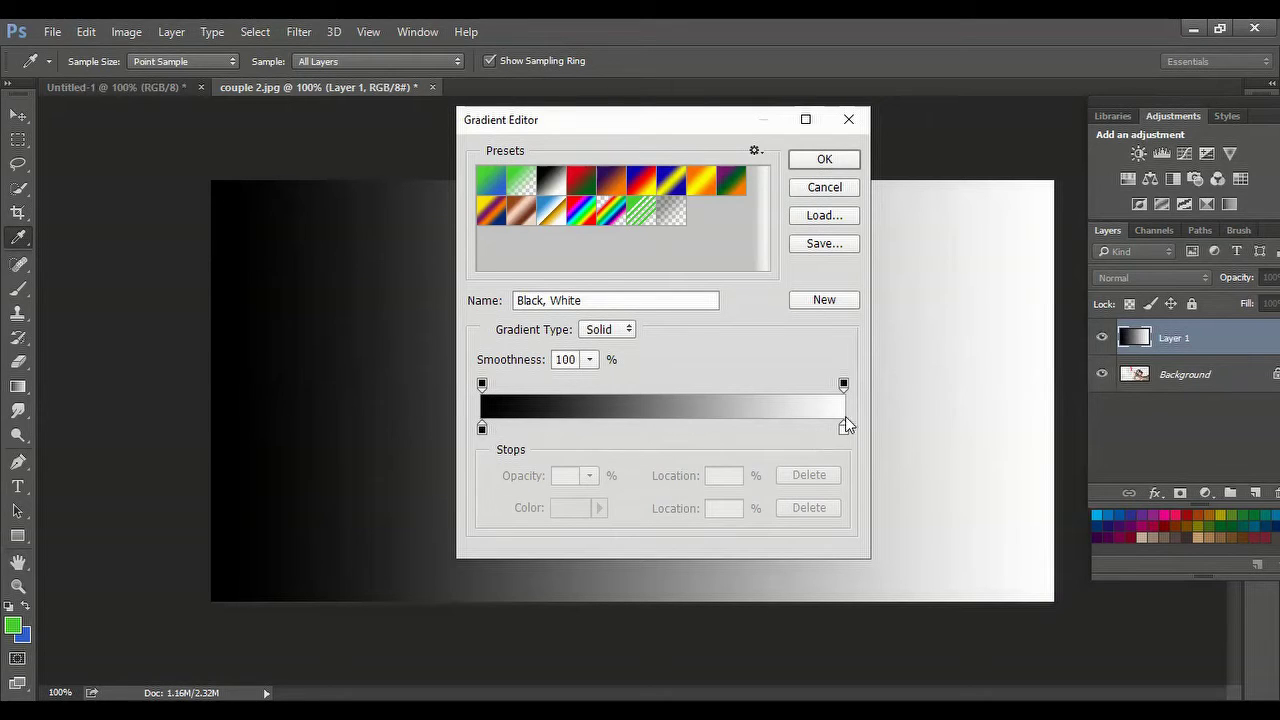
{"action": "left_click", "coordinate": [482, 429]}
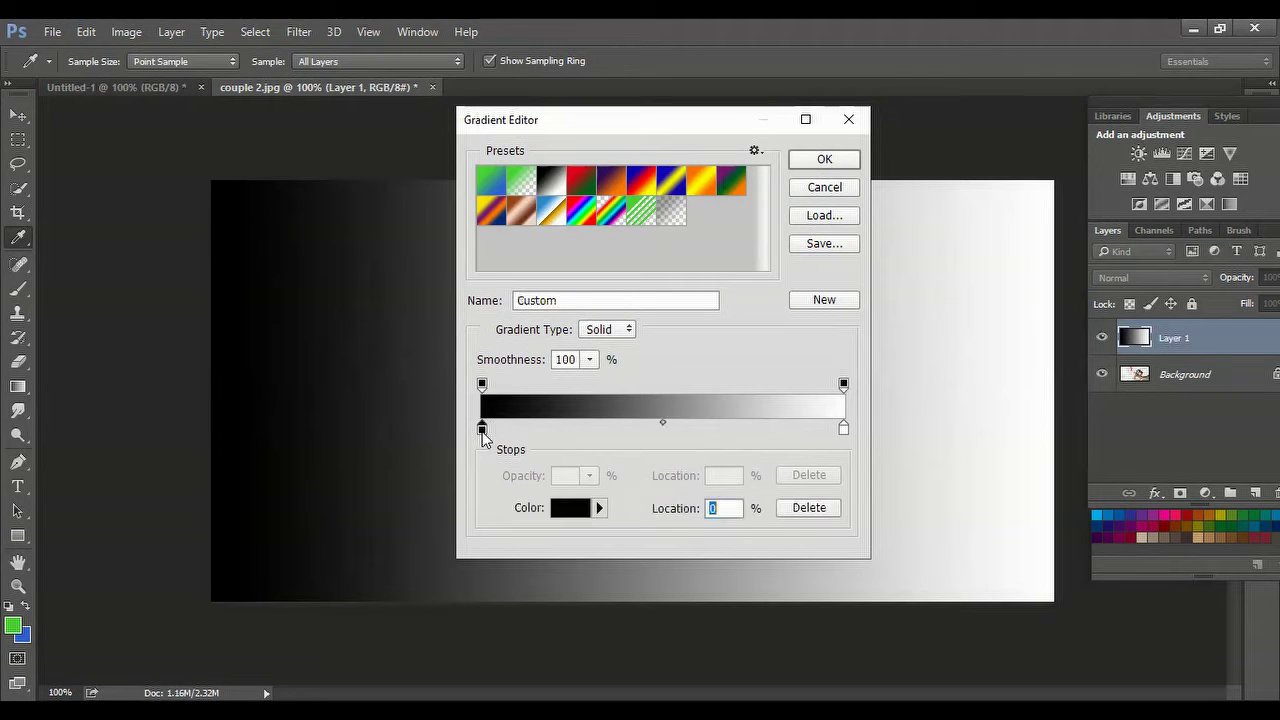
{"action": "left_click", "coordinate": [574, 512]}
{"action": "left_click", "coordinate": [593, 263]}
{"action": "left_click", "coordinate": [805, 243]}
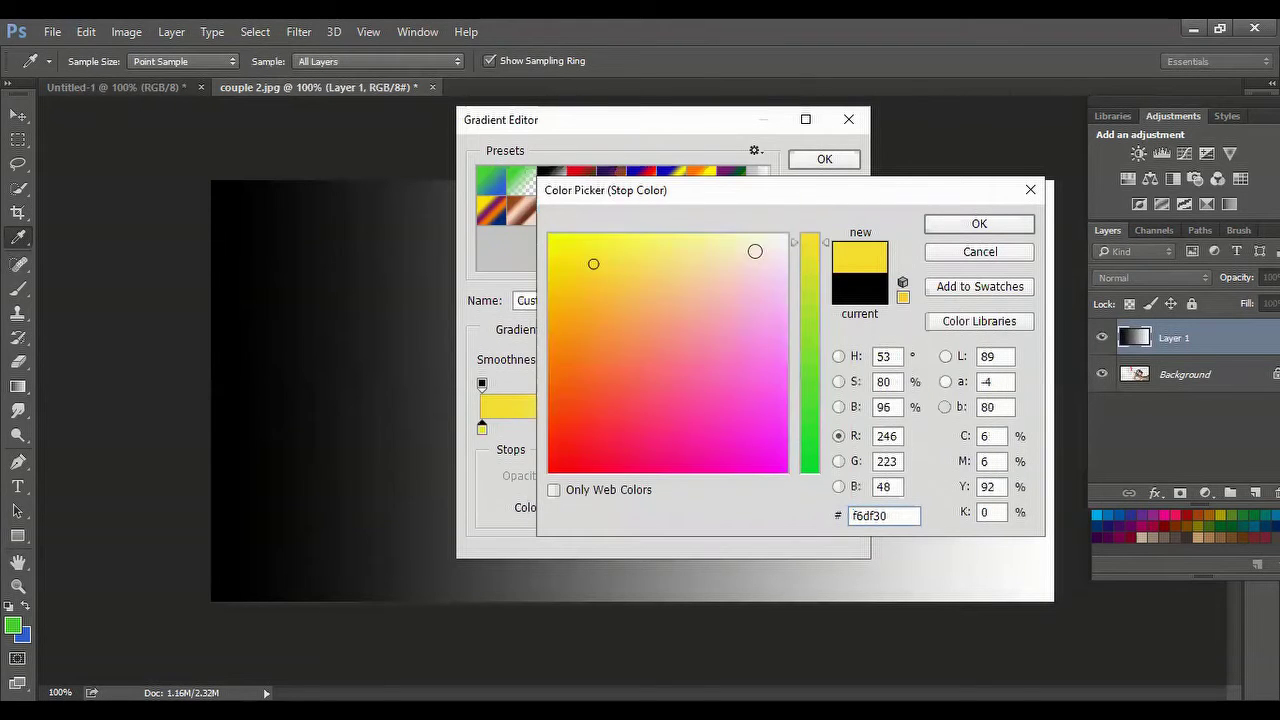
{"action": "left_click", "coordinate": [594, 248]}
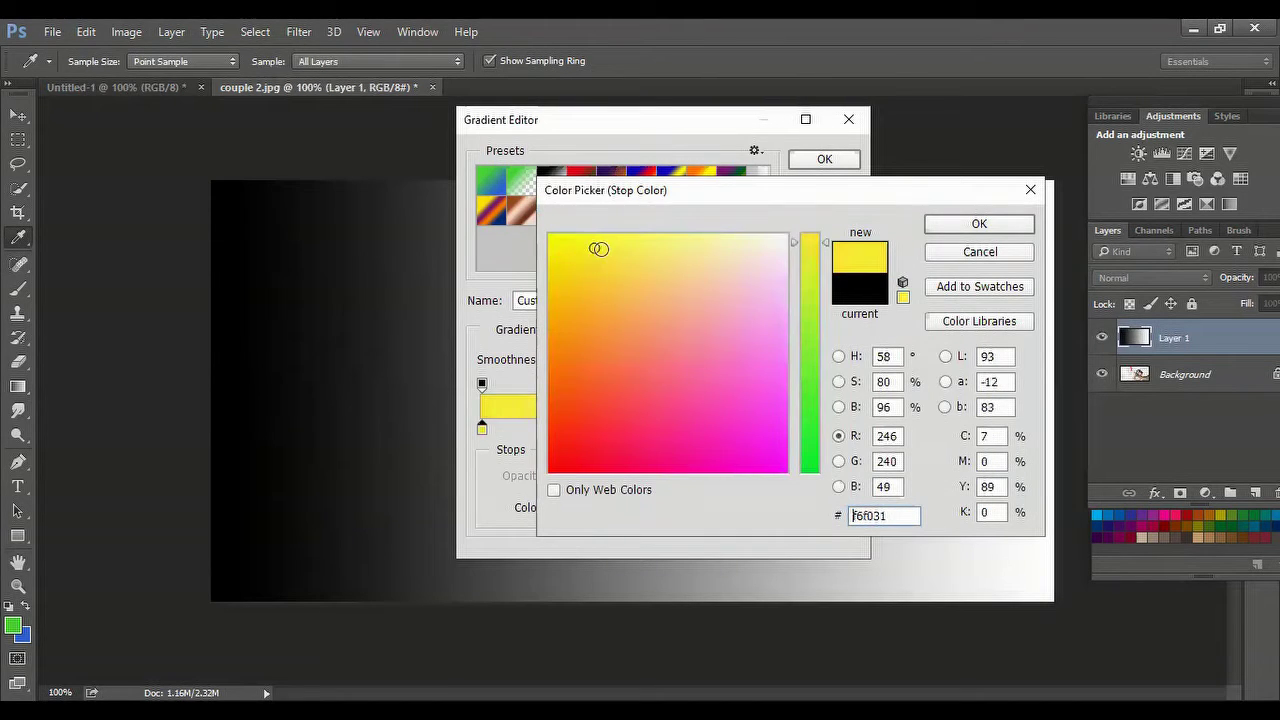
{"action": "left_click", "coordinate": [581, 241]}
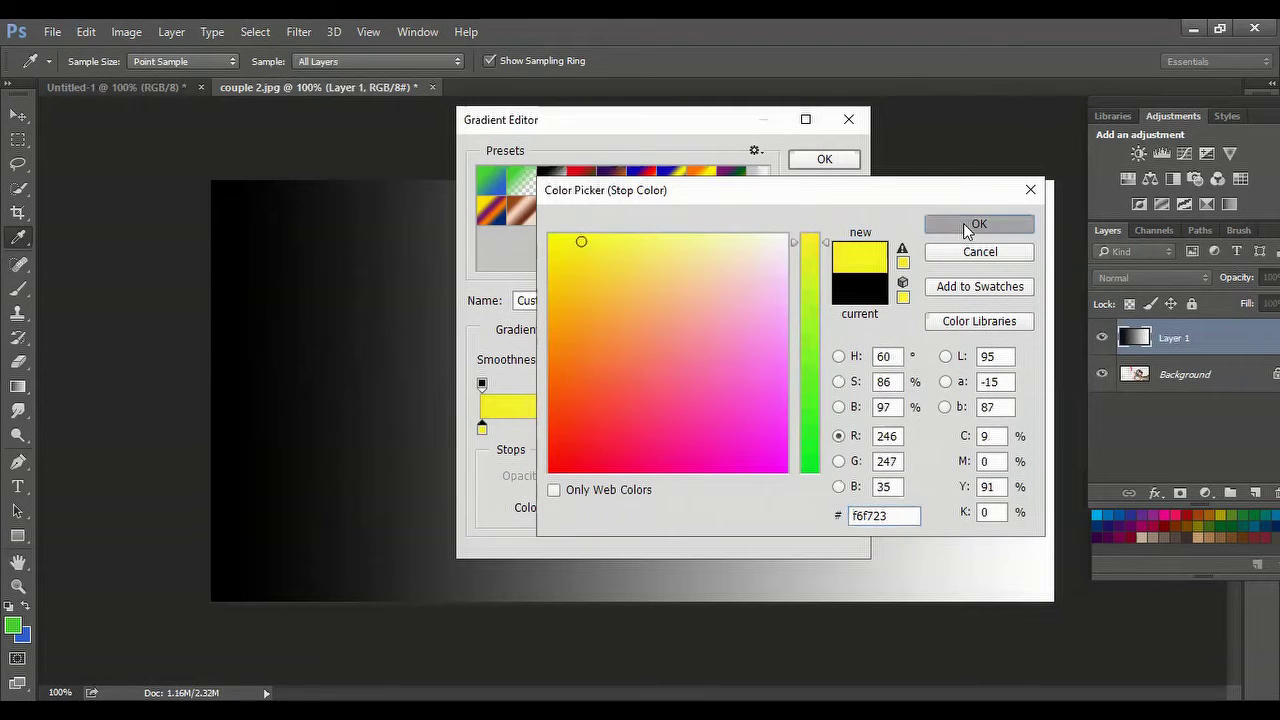
{"action": "left_click", "coordinate": [966, 226]}
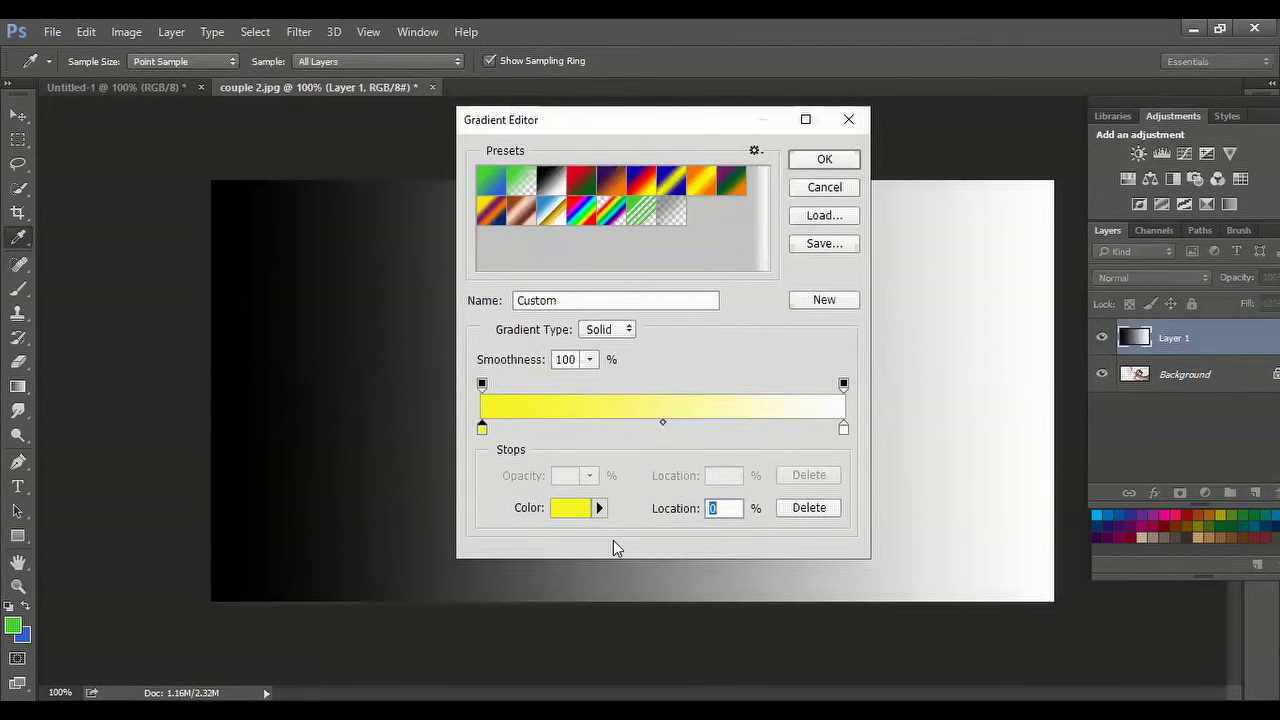
{"action": "double_click", "coordinate": [481, 430]}
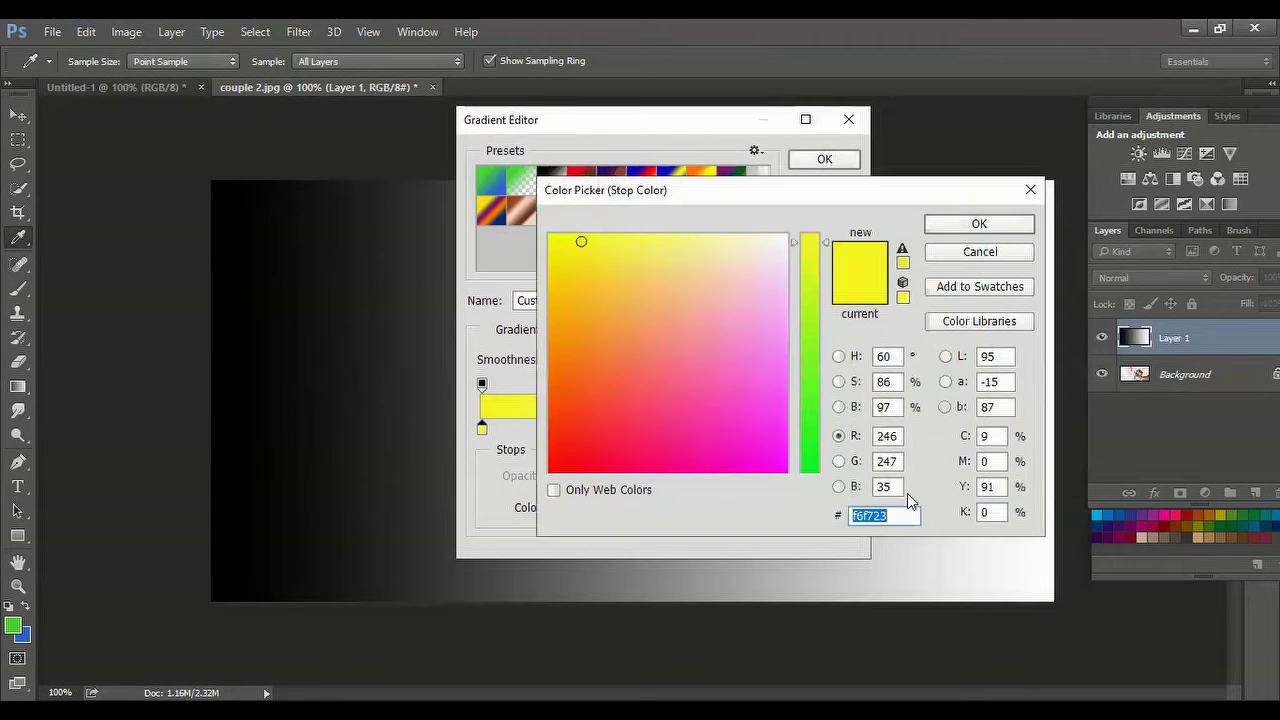
{"action": "left_click", "coordinate": [1019, 254]}
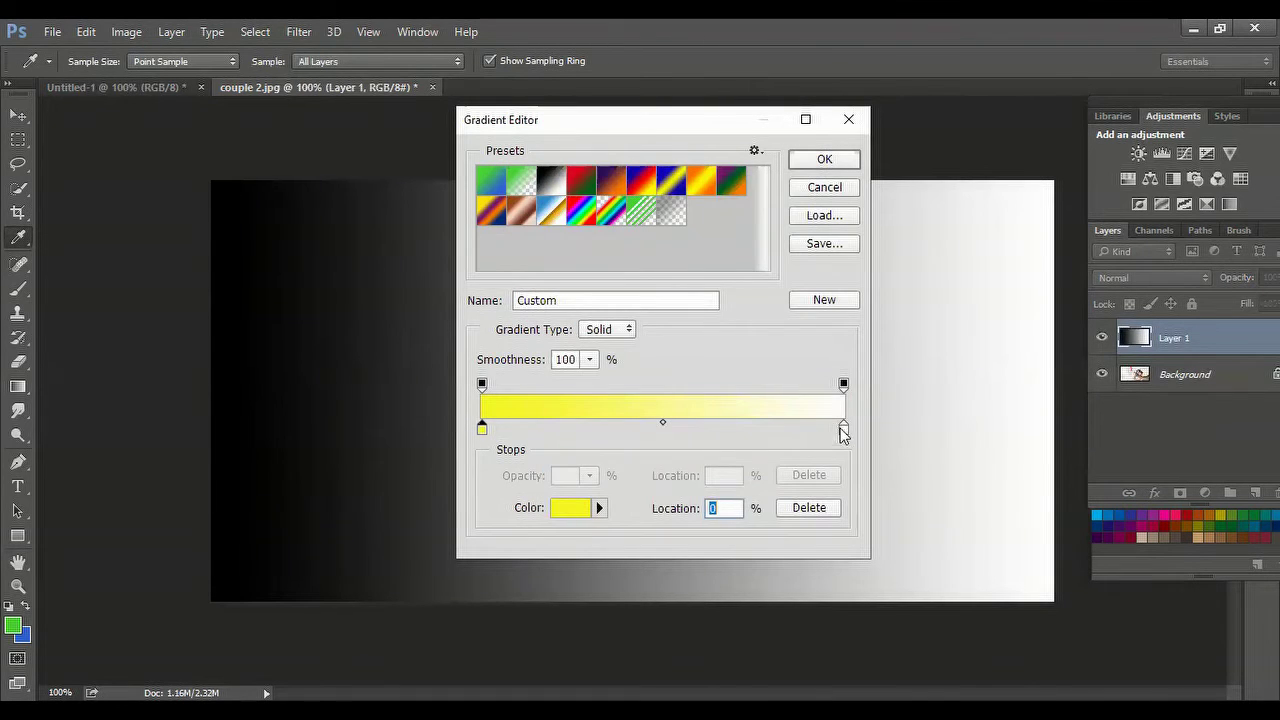
Change the gradient's white end stop to red, and apply the yellow-to-red linear gradient across Layer 1 from left to right
{"action": "left_click", "coordinate": [843, 428]}
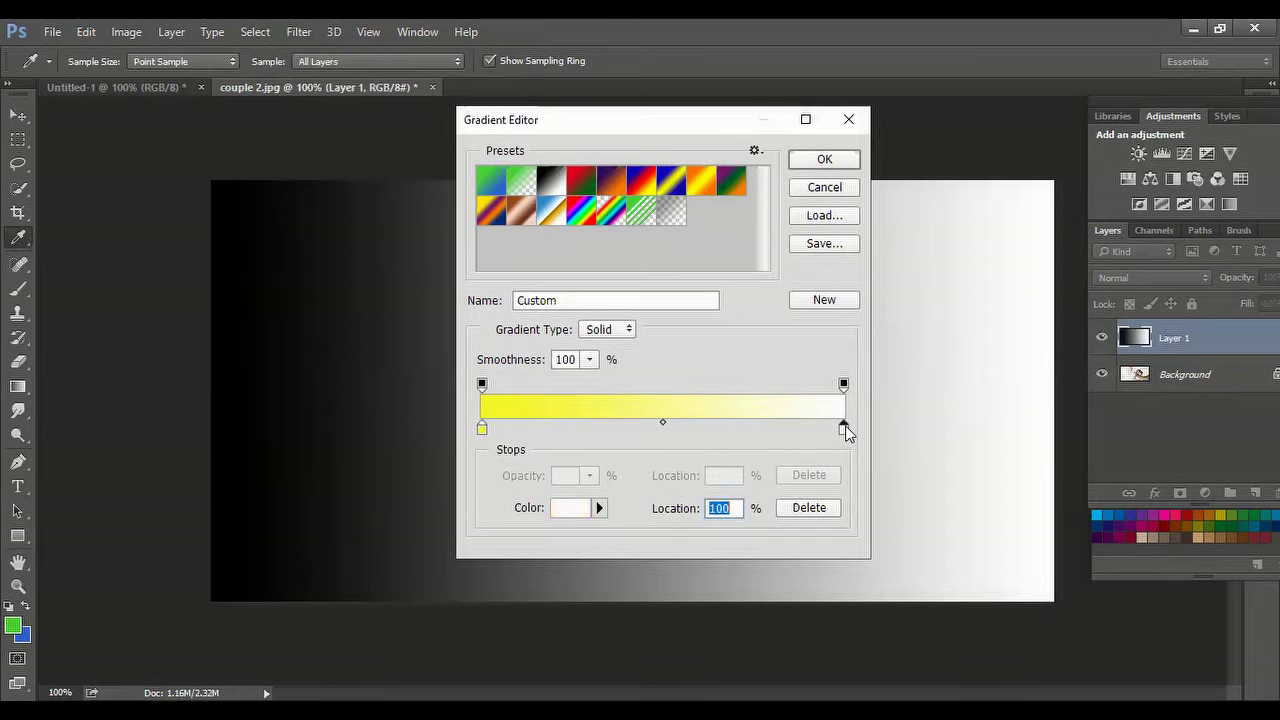
{"action": "double_click", "coordinate": [845, 430]}
{"action": "left_click_drag", "start_coordinate": [630, 435], "coordinate": [577, 448]}
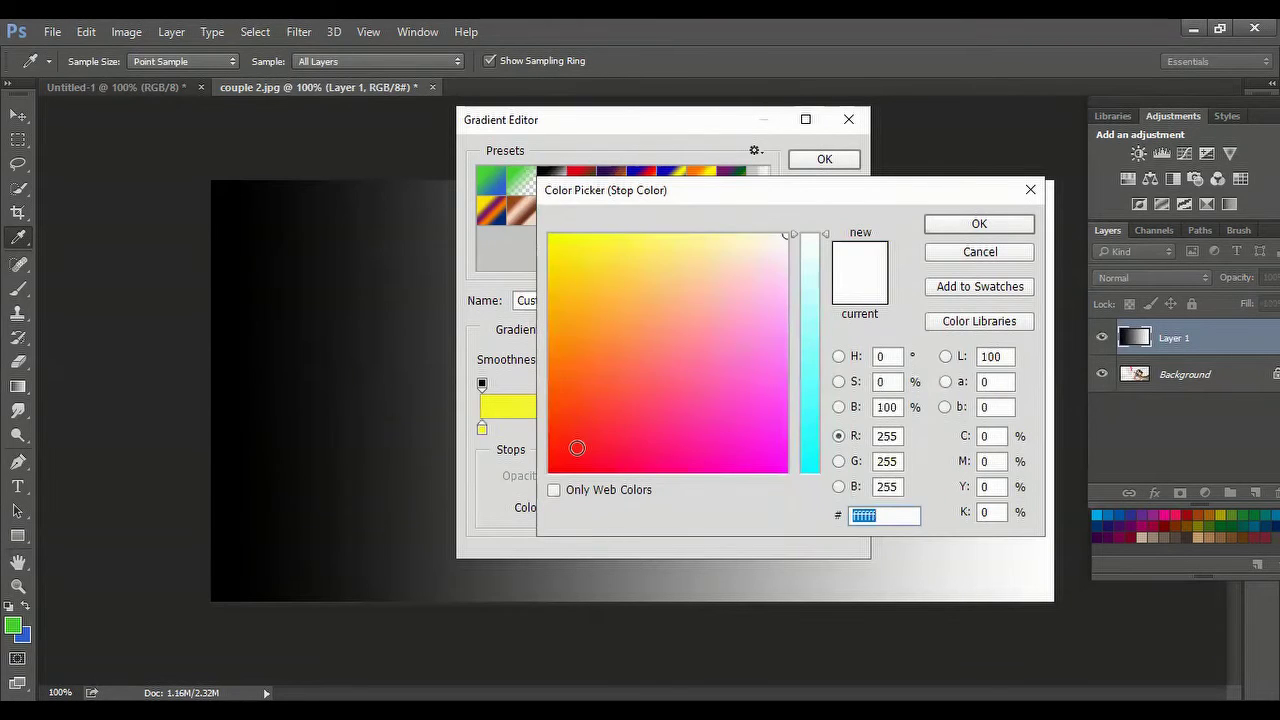
{"action": "left_click", "coordinate": [976, 223]}
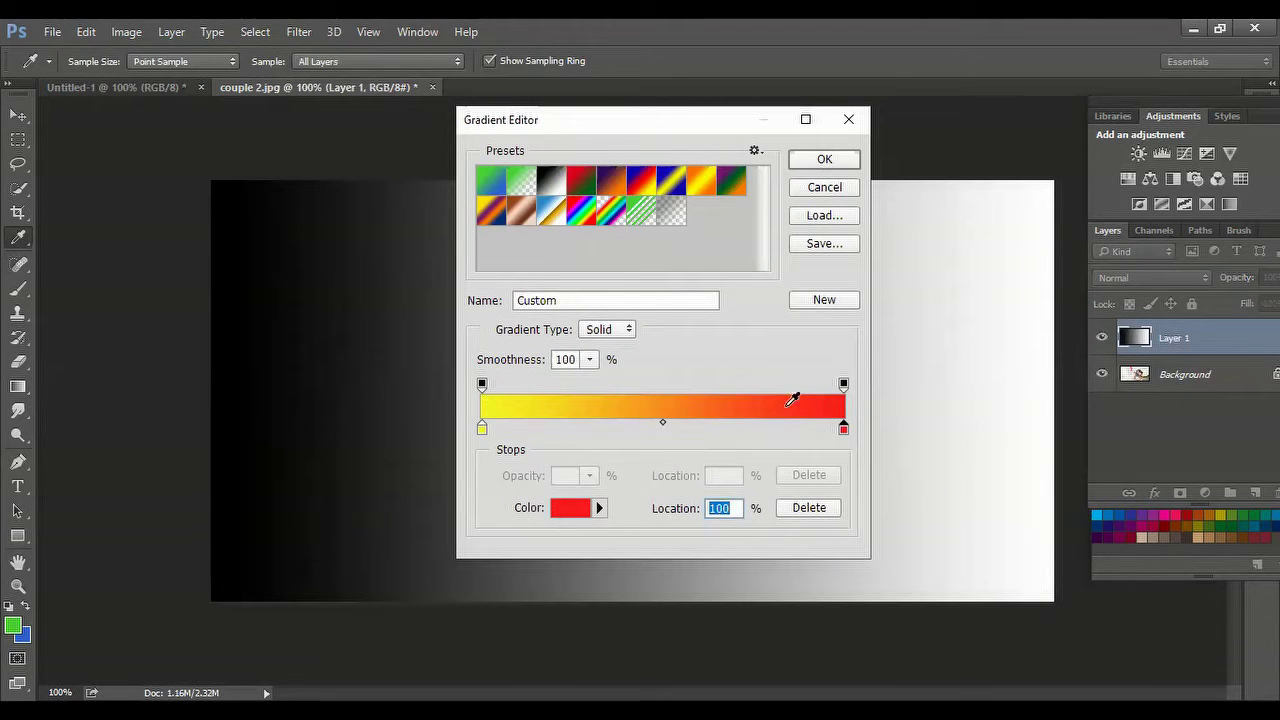
{"action": "left_click", "coordinate": [826, 162]}
{"action": "left_click_drag", "start_coordinate": [221, 404], "coordinate": [1032, 412]}
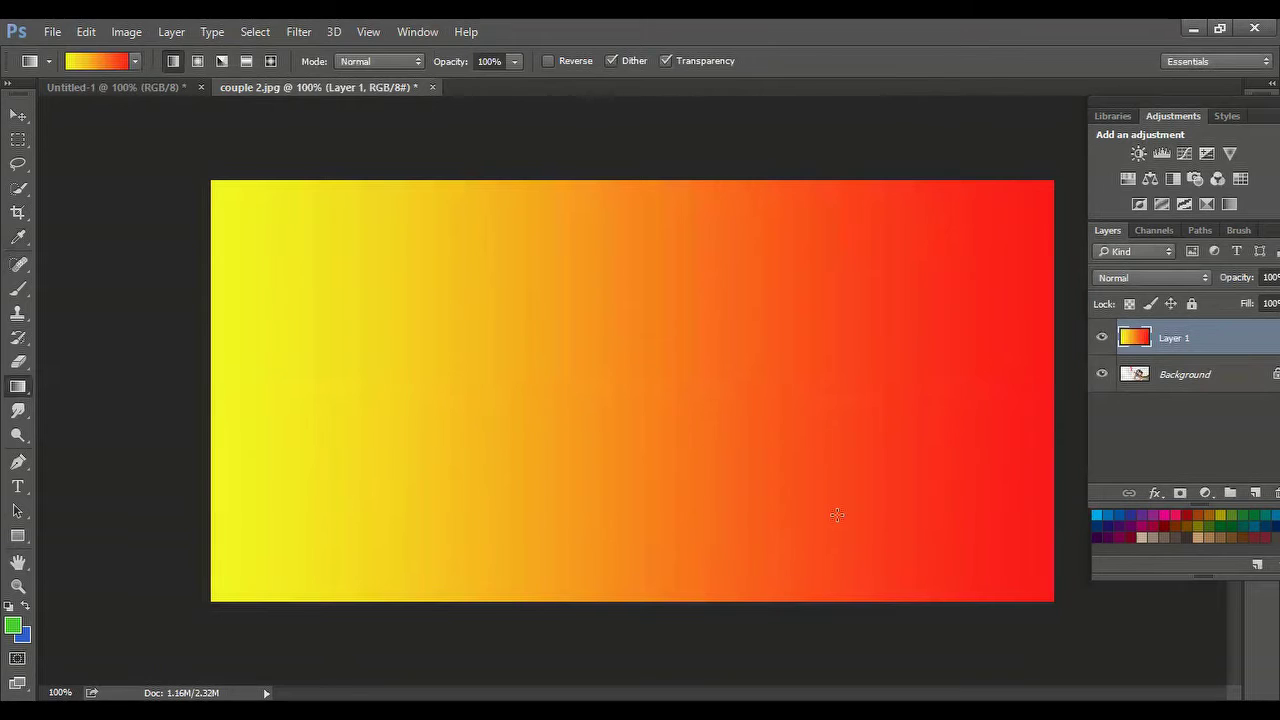
Apply the yellow-to-red linear gradient down Layer 1 from top to bottom, and try its yellow colour stop at 30% before returning it to 0%
{"action": "left_click_drag", "start_coordinate": [651, 183], "coordinate": [651, 590]}
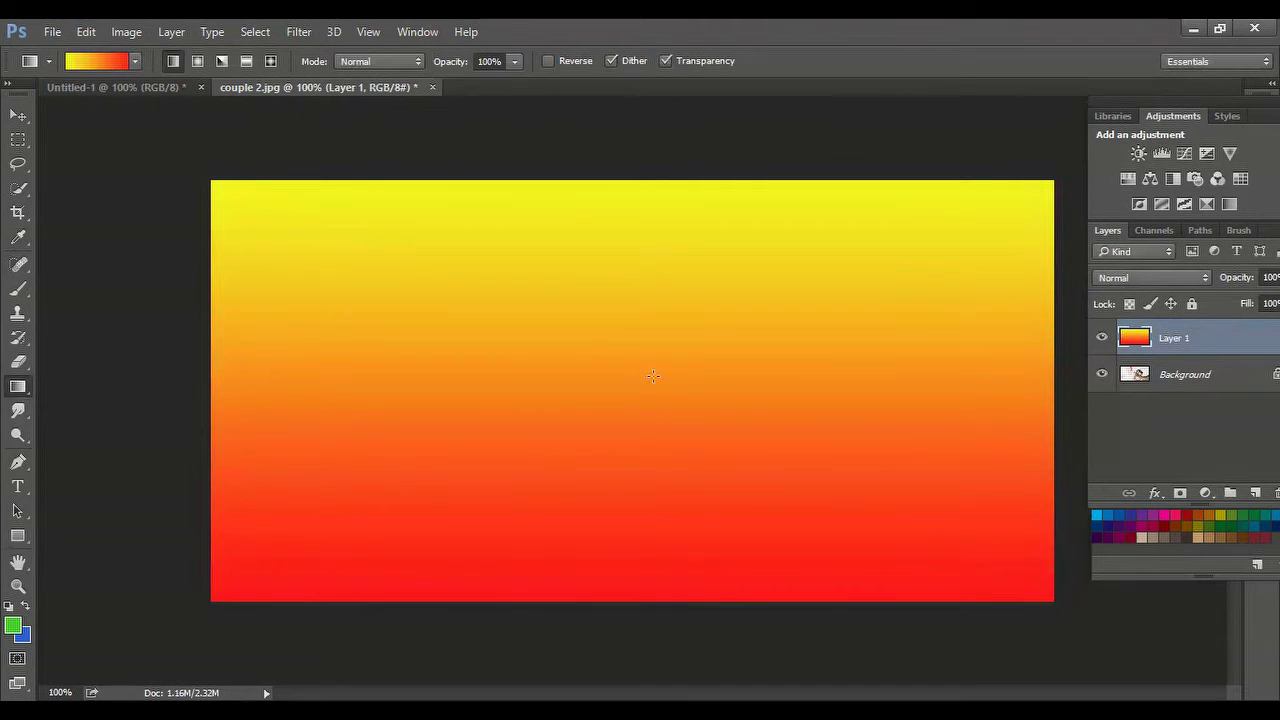
{"action": "left_click", "coordinate": [96, 66]}
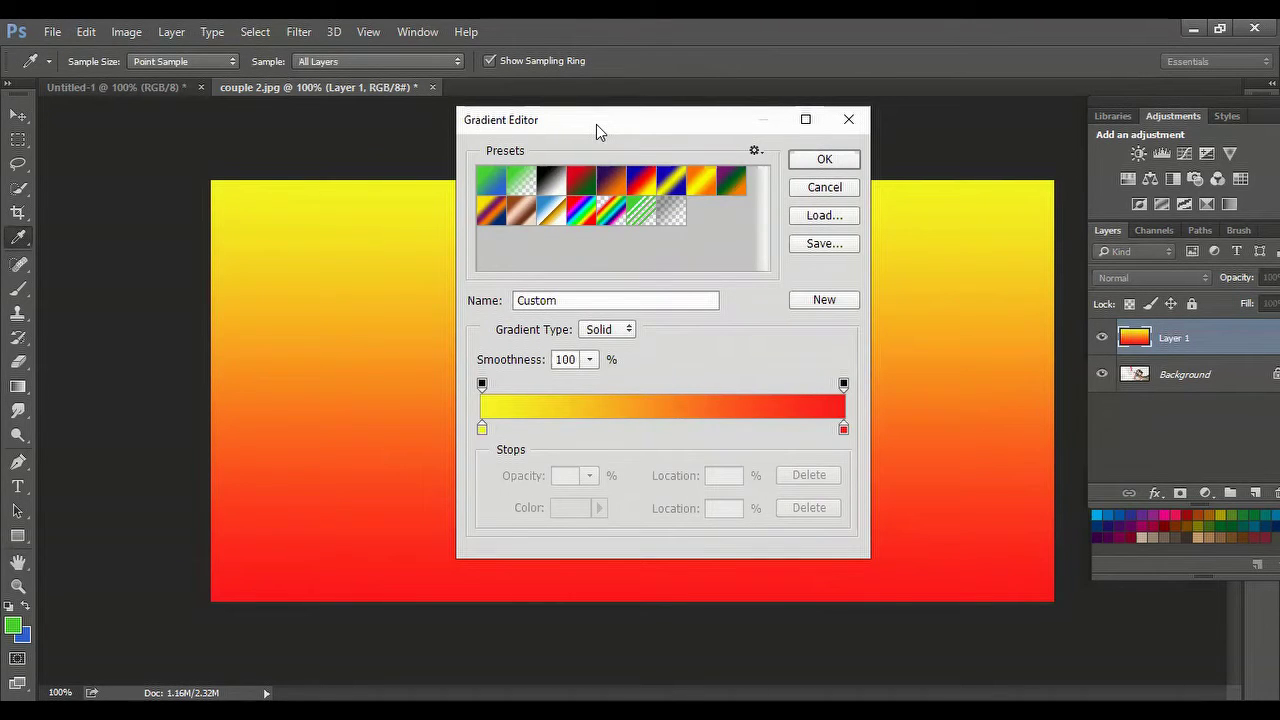
{"action": "left_click_drag", "start_coordinate": [596, 124], "coordinate": [592, 144]}
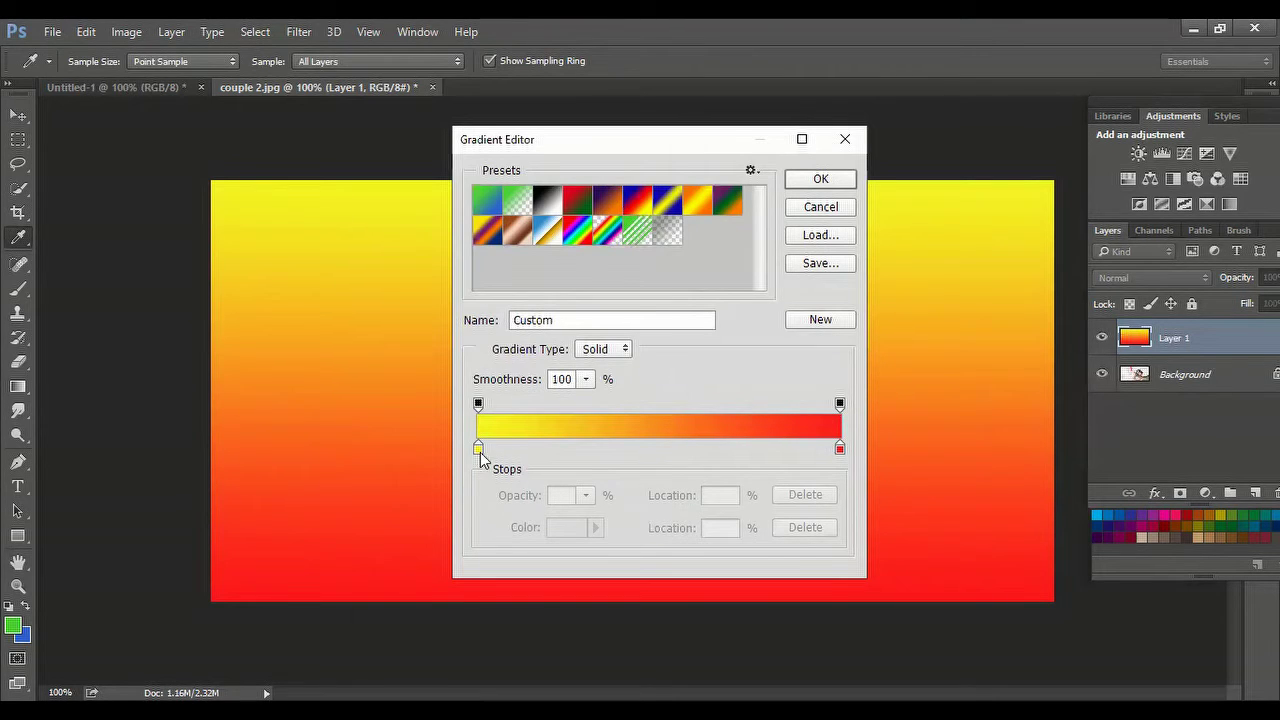
{"action": "mouse_move", "coordinate": [480, 452]}
{"action": "left_mouse_down"}
{"action": "mouse_move", "coordinate": [580, 466]}
{"action": "mouse_move", "coordinate": [620, 466]}
{"action": "mouse_move", "coordinate": [543, 460]}
{"action": "mouse_move", "coordinate": [626, 446]}
{"action": "mouse_move", "coordinate": [773, 453]}
{"action": "mouse_move", "coordinate": [481, 467]}
{"action": "left_mouse_up"}
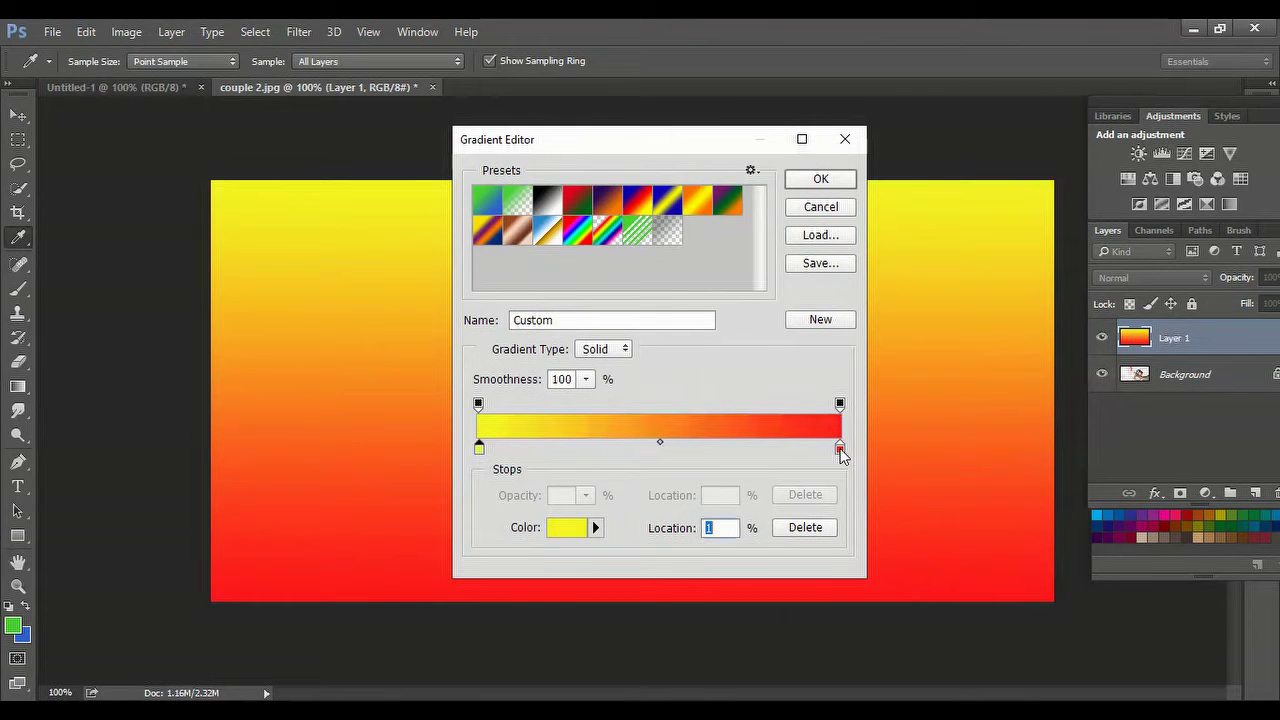
{"action": "mouse_move", "coordinate": [840, 449]}
{"action": "left_mouse_down"}
{"action": "mouse_move", "coordinate": [634, 463]}
{"action": "mouse_move", "coordinate": [849, 463]}
{"action": "left_mouse_up"}
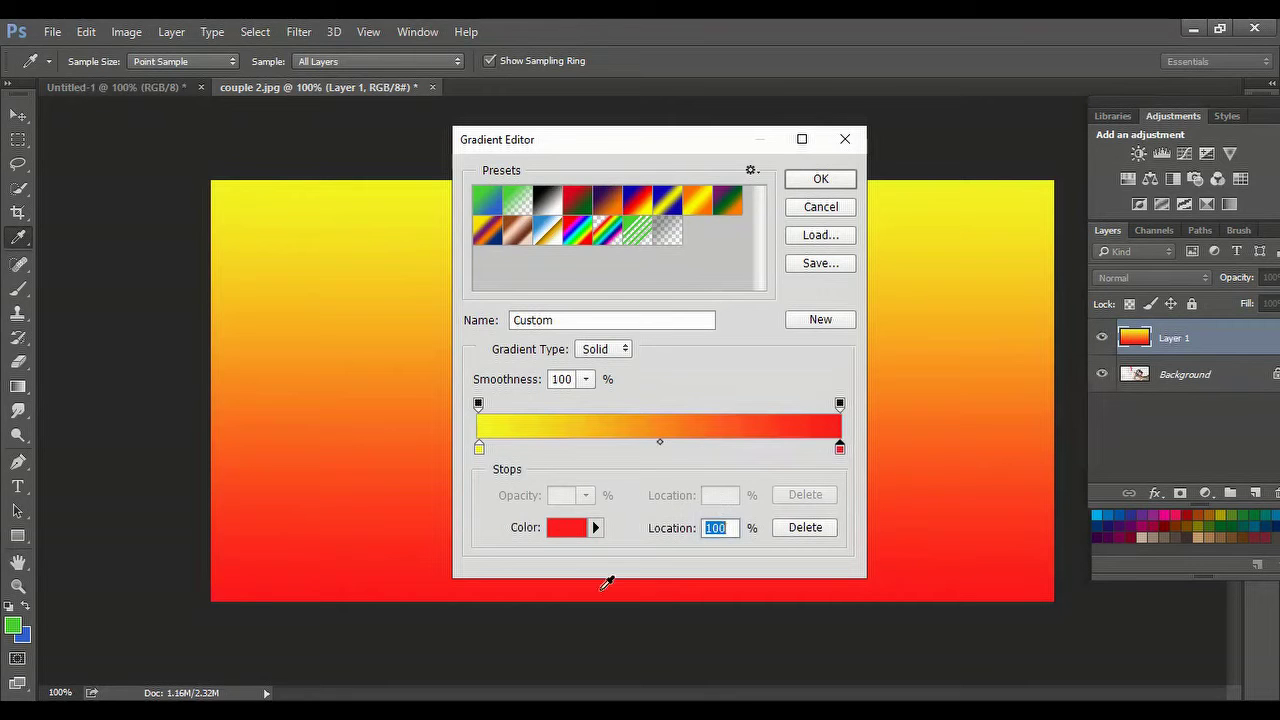
{"action": "left_click_drag", "start_coordinate": [482, 448], "coordinate": [589, 457]}
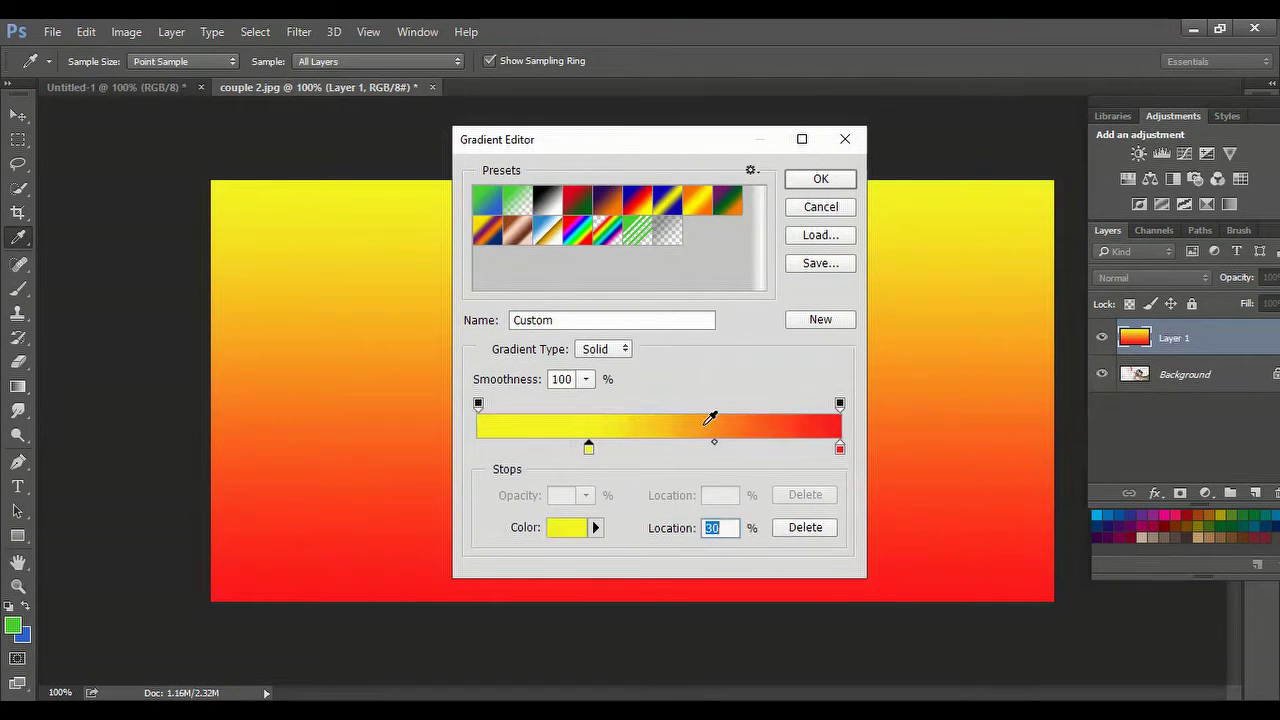
{"action": "left_click_drag", "start_coordinate": [589, 450], "coordinate": [478, 452]}
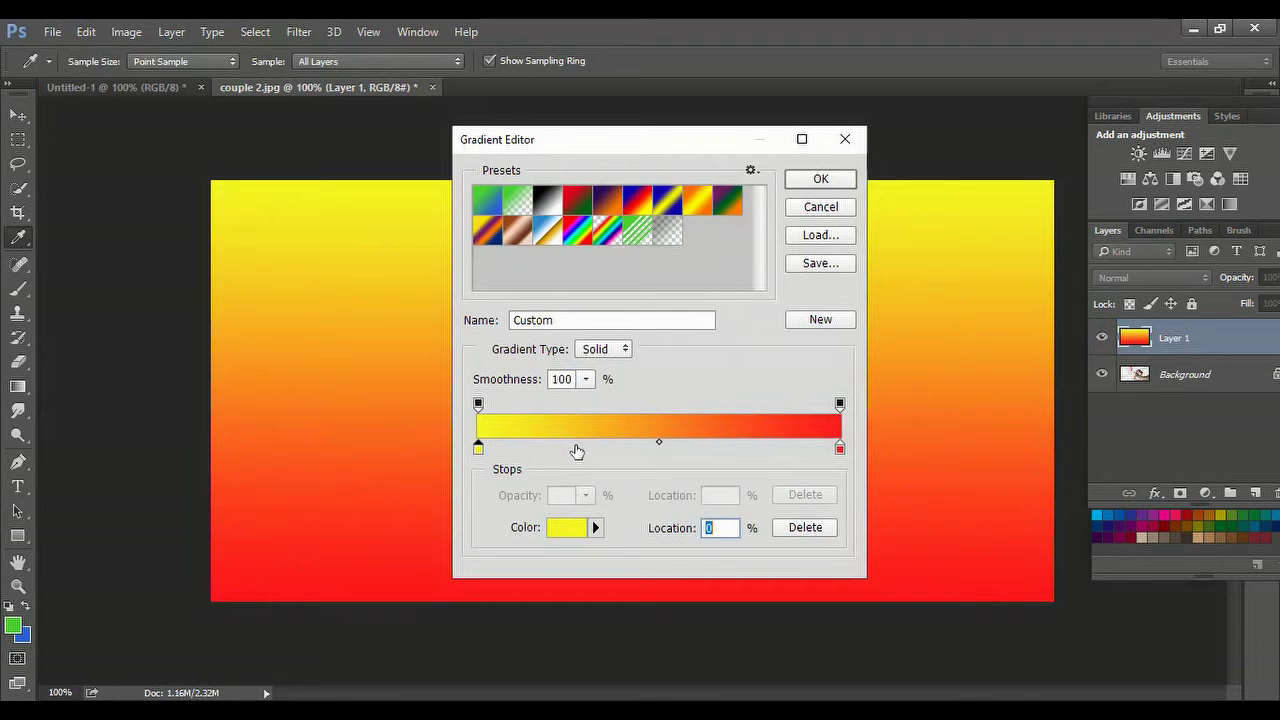
Add a colour stop at 27% along the gradient and set its colour to blue 516dca
{"action": "left_click", "coordinate": [577, 445]}
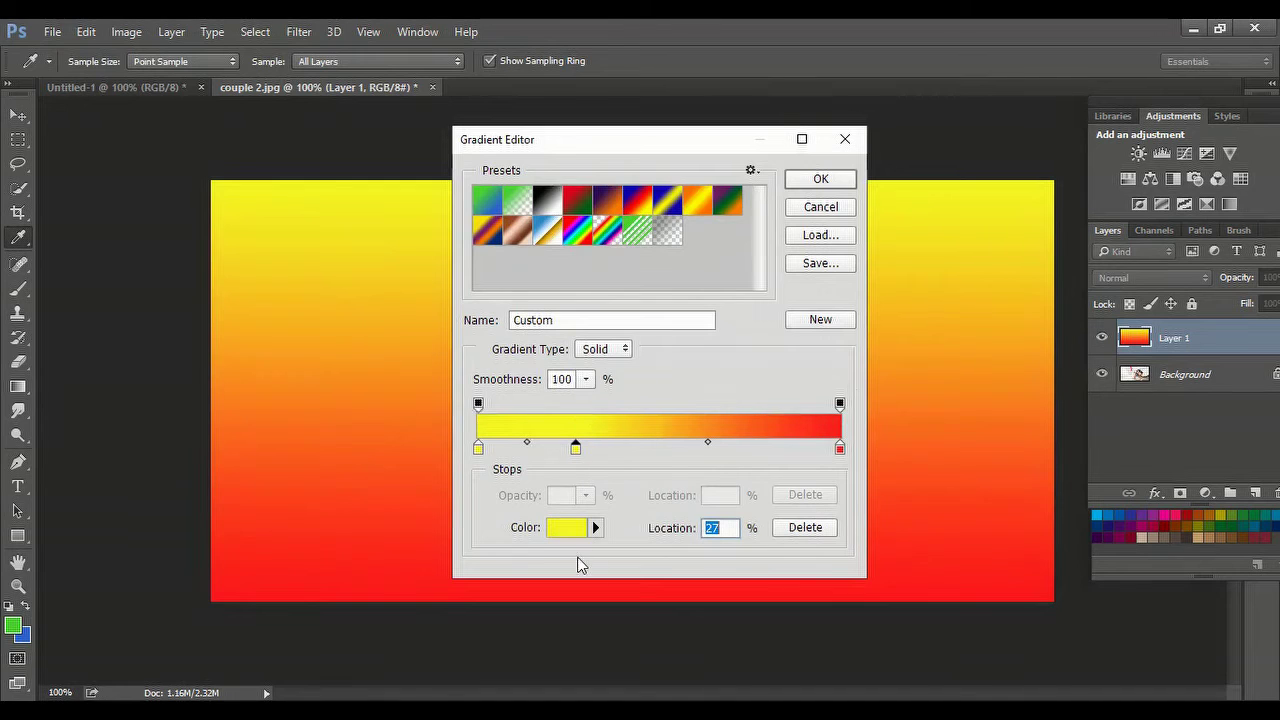
{"action": "left_click", "coordinate": [566, 528]}
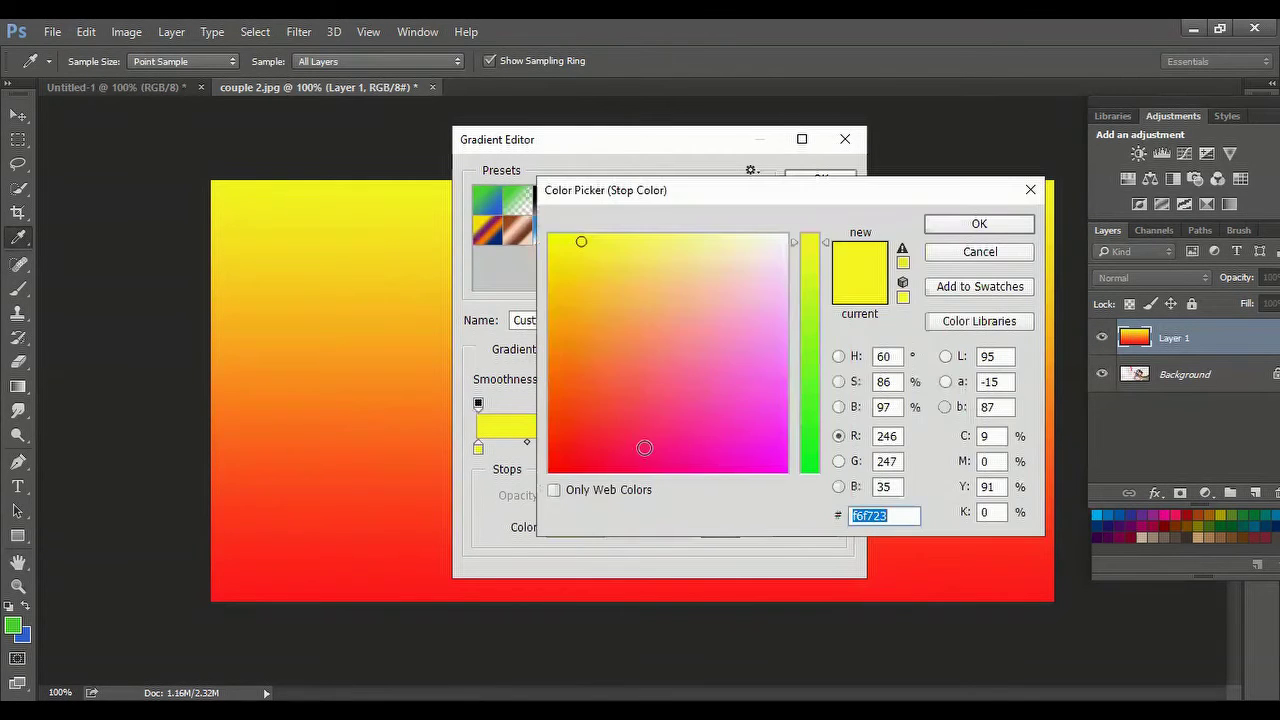
{"action": "left_click", "coordinate": [737, 371]}
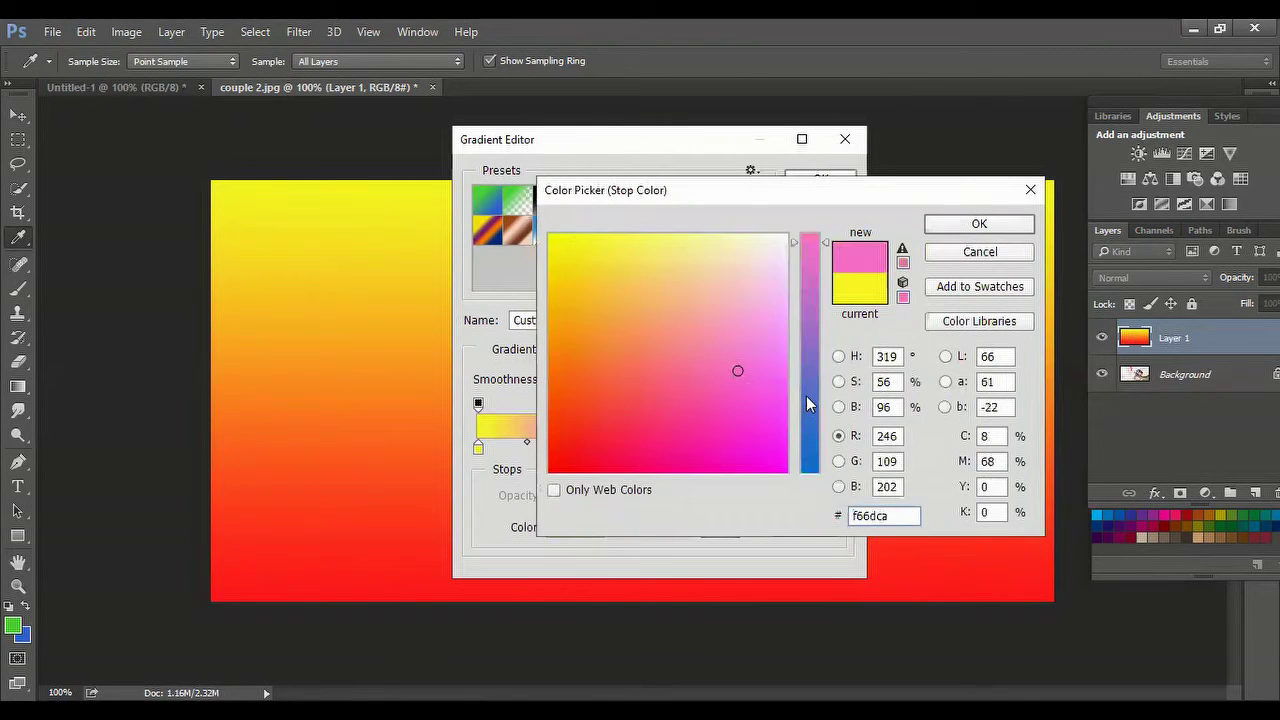
{"action": "left_click", "coordinate": [806, 396]}
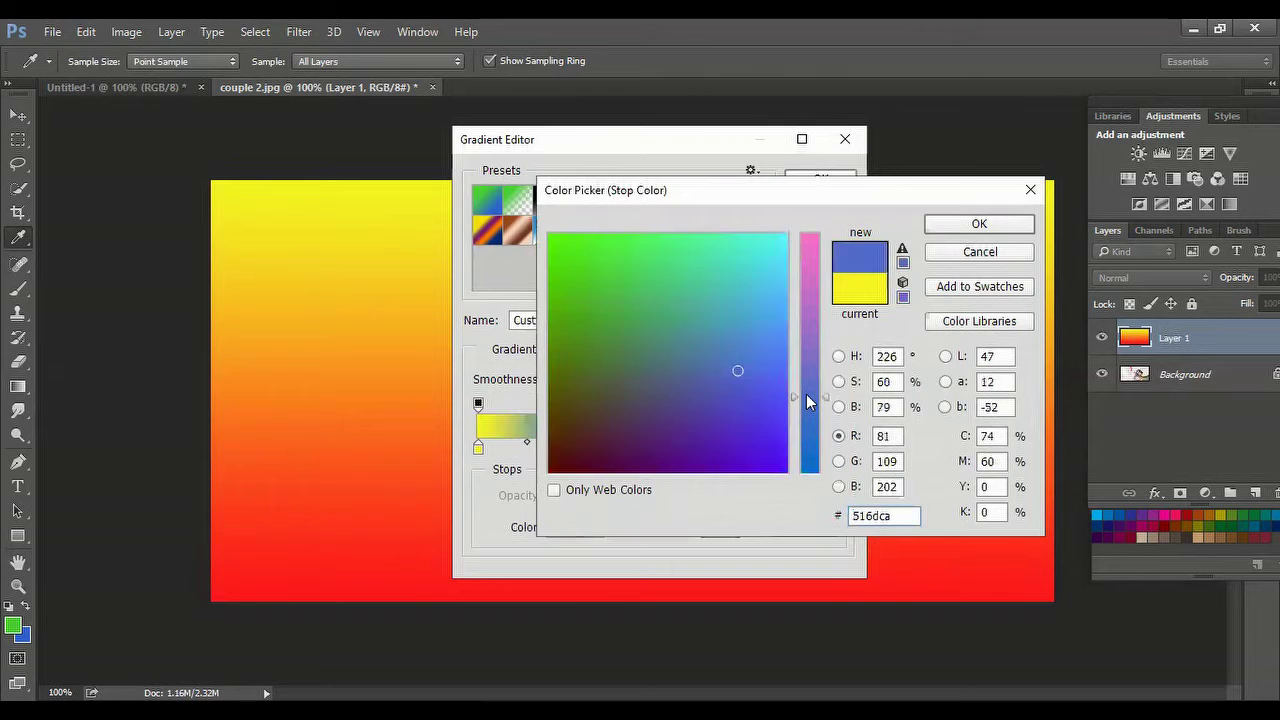
{"action": "left_click", "coordinate": [979, 223]}
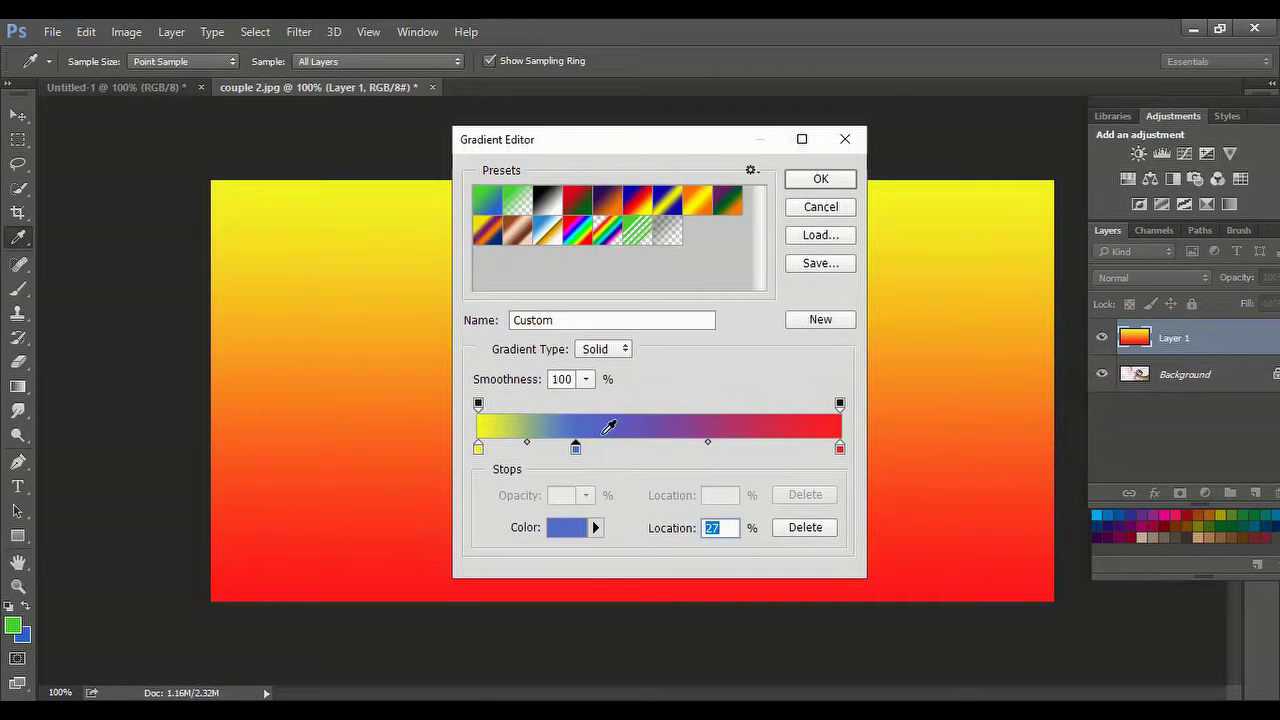
Add another colour stop at 76%, set its colour to green 51ab14, and accept the edited gradient
{"action": "left_click", "coordinate": [757, 447]}
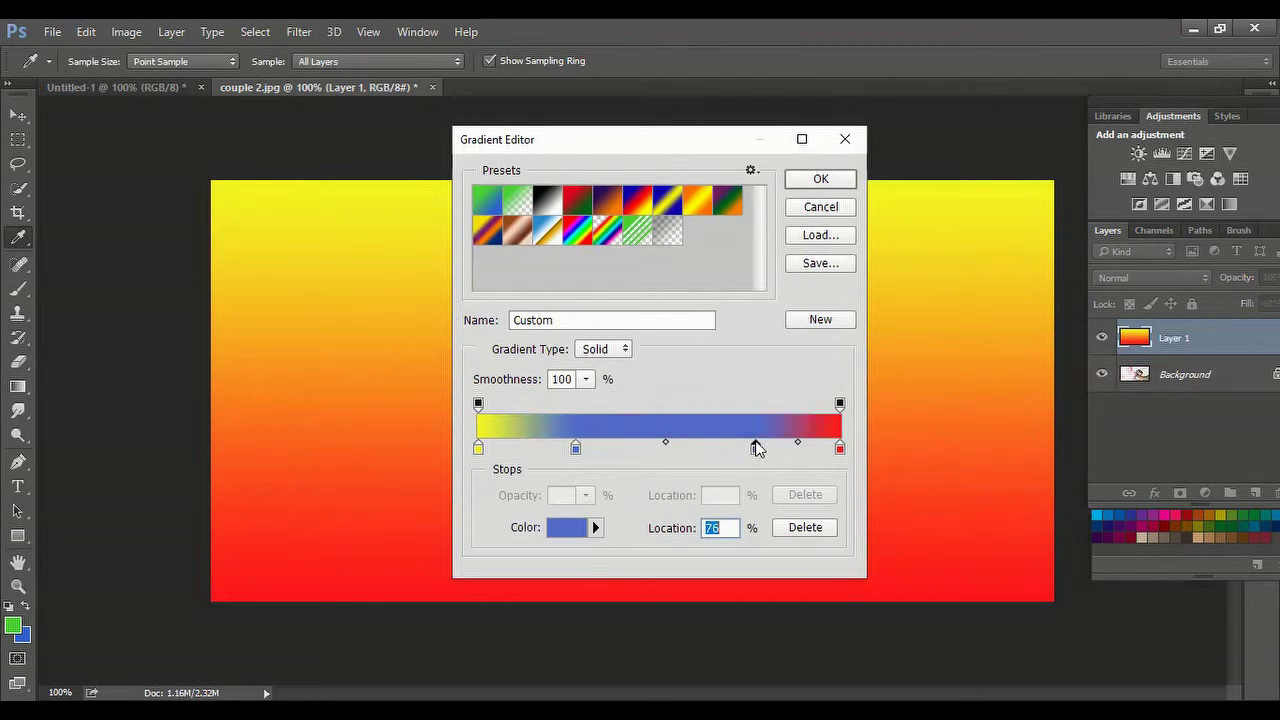
{"action": "left_click", "coordinate": [560, 529]}
{"action": "left_click", "coordinate": [569, 290]}
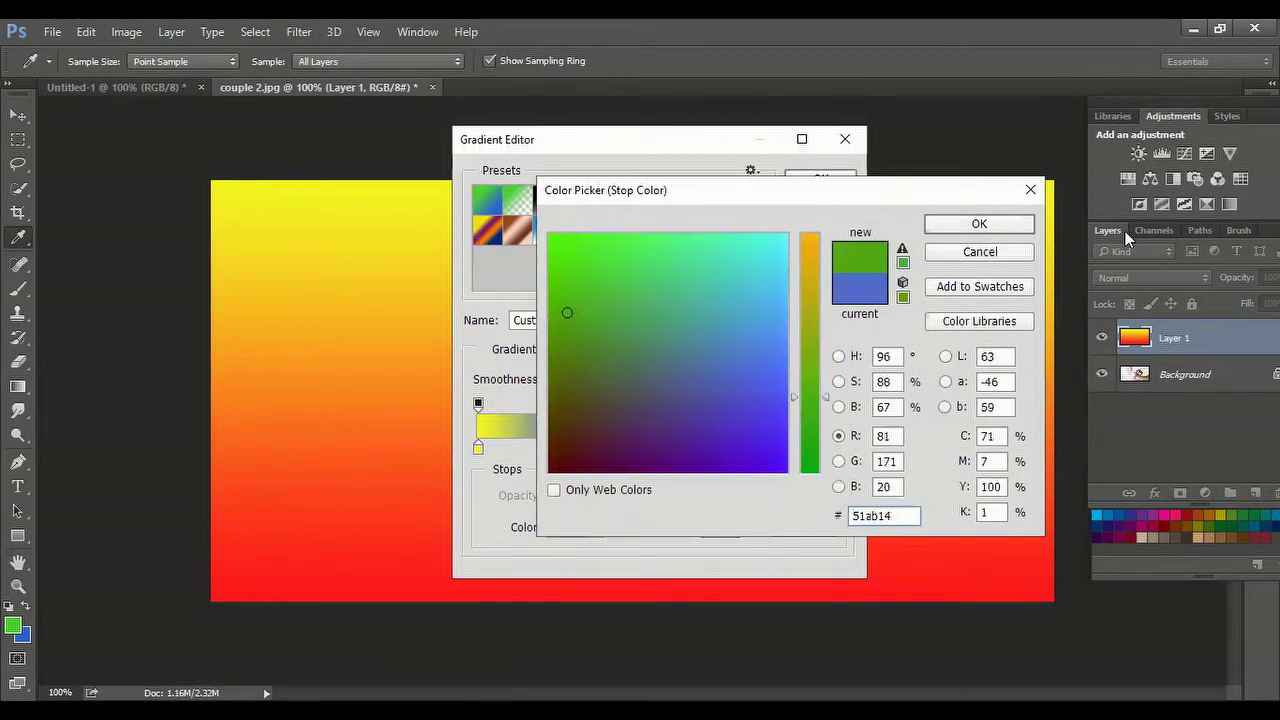
{"action": "left_click", "coordinate": [1020, 224]}
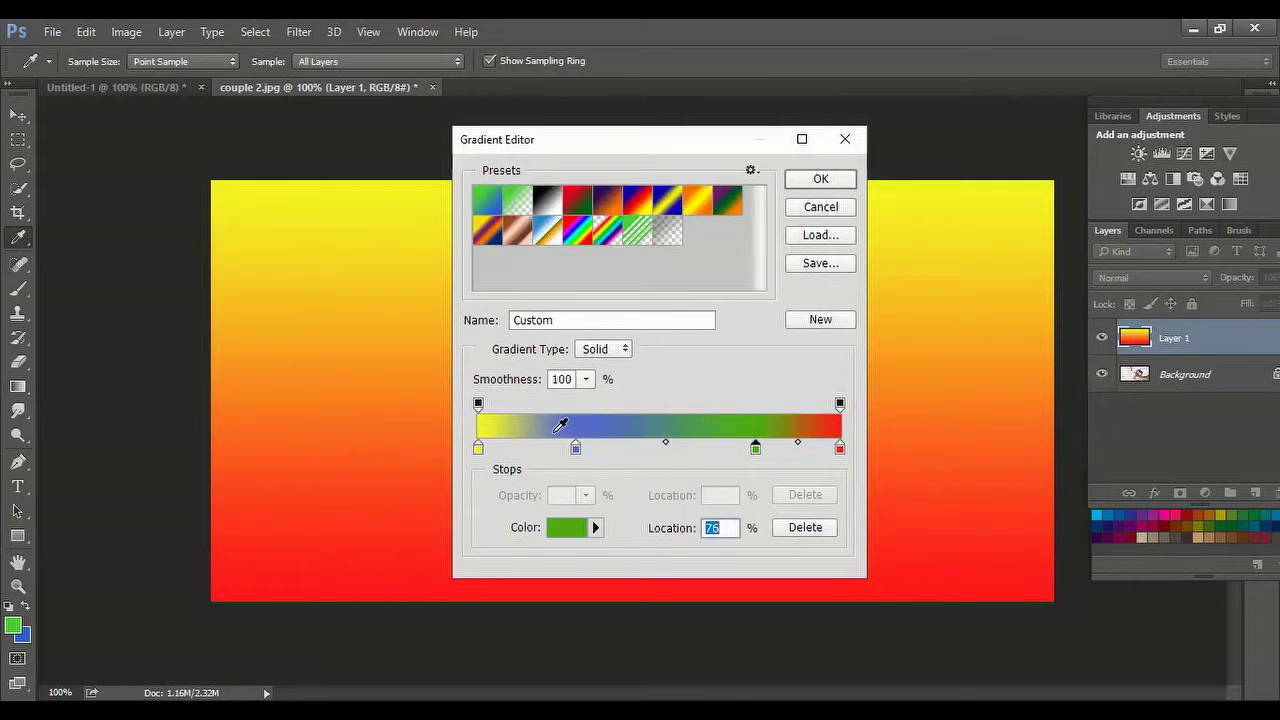
{"action": "left_click", "coordinate": [822, 181]}
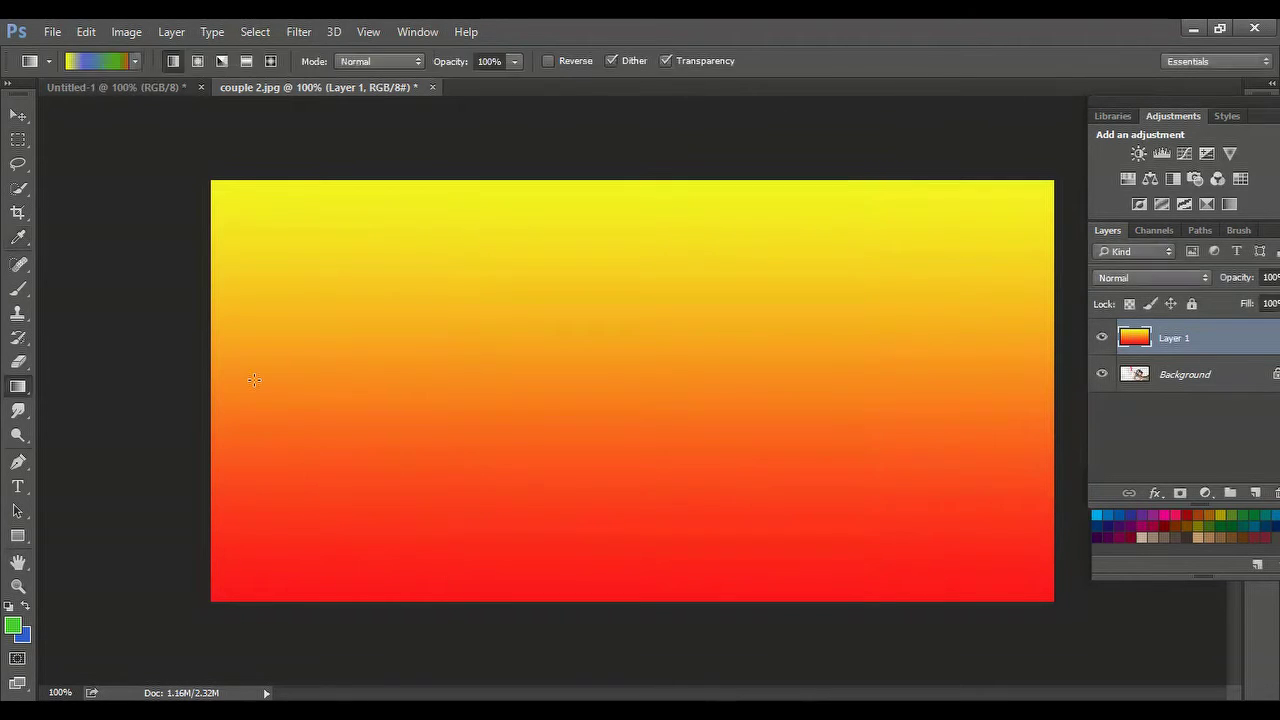
Apply the yellow-blue-green-red linear gradient to Layer 1 with long and short horizontal and downward pulls, ending with a short horizontal pull near the centre
{"action": "left_click_drag", "start_coordinate": [235, 383], "coordinate": [1030, 383]}
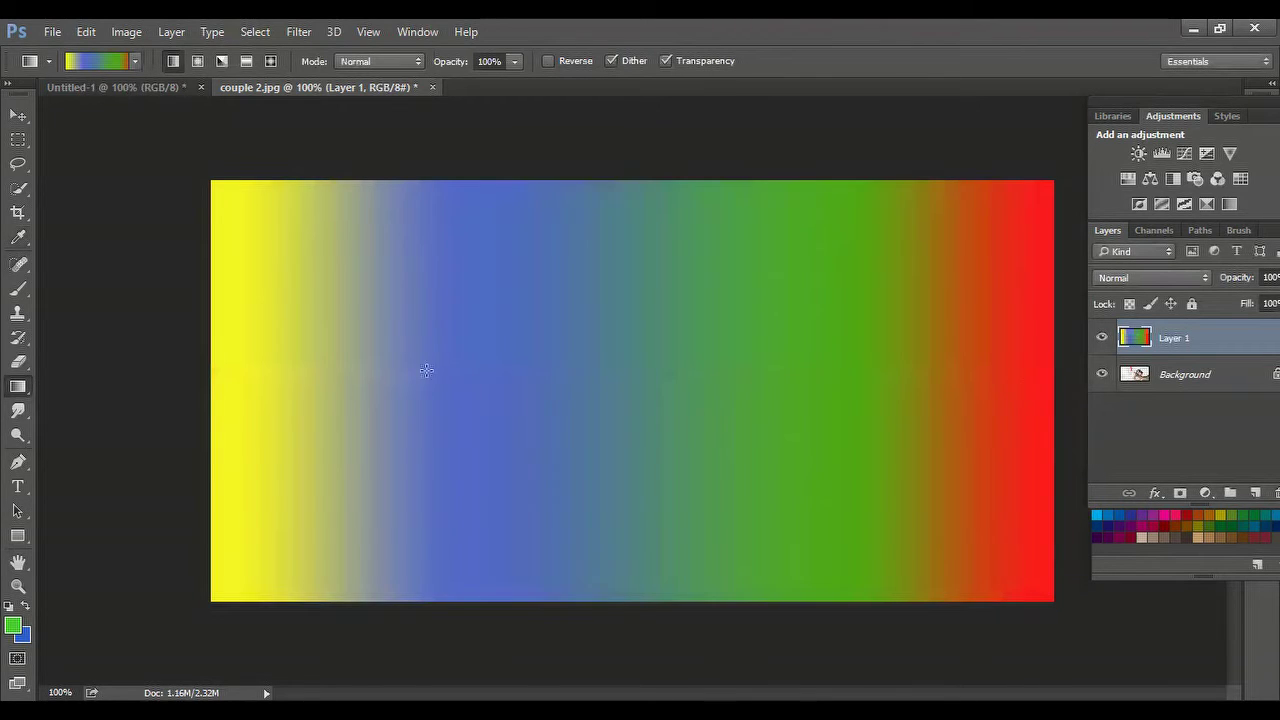
{"action": "left_click_drag", "start_coordinate": [426, 371], "coordinate": [846, 387]}
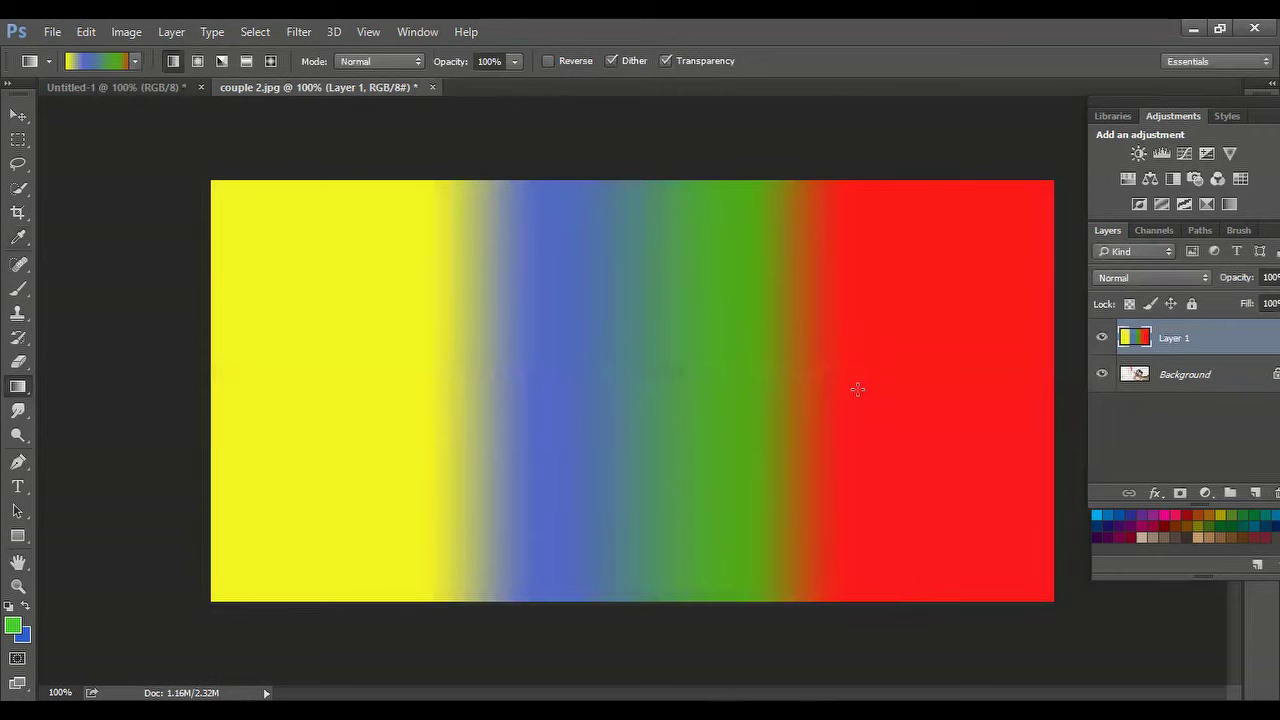
{"action": "left_click_drag", "start_coordinate": [533, 425], "coordinate": [664, 428]}
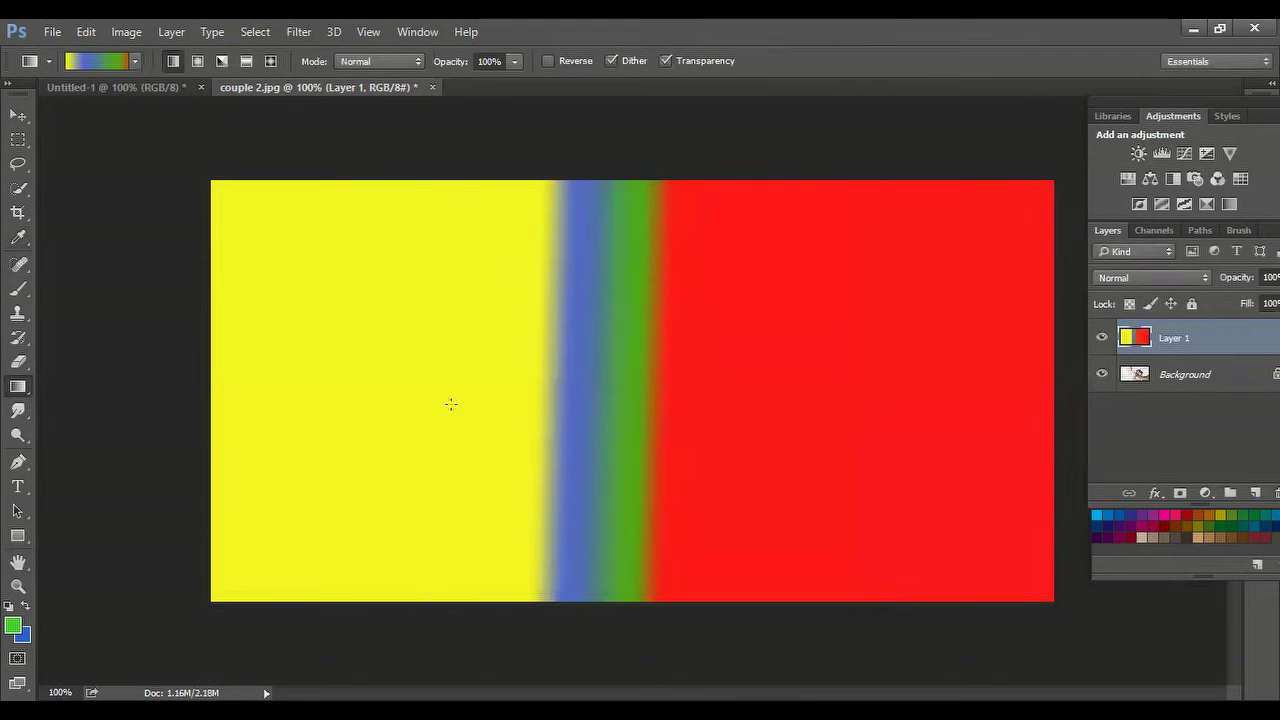
{"action": "left_click_drag", "start_coordinate": [336, 389], "coordinate": [791, 398]}
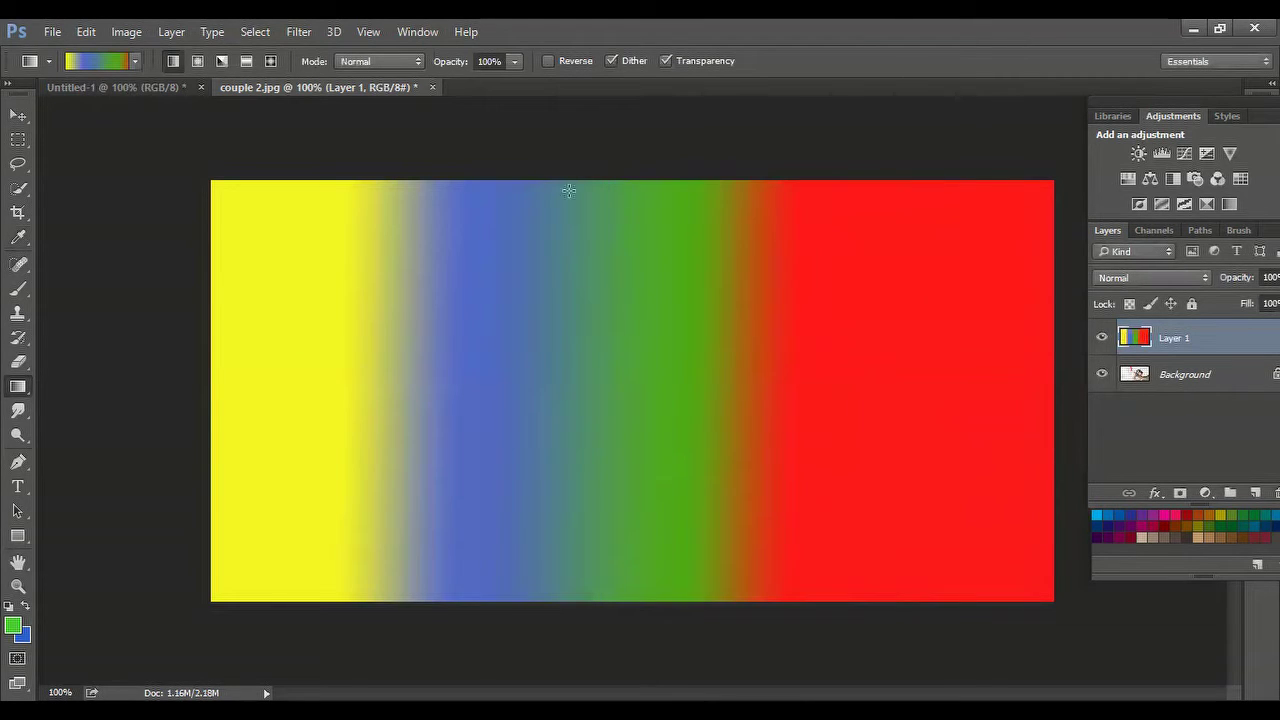
{"action": "left_click_drag", "start_coordinate": [606, 198], "coordinate": [606, 356]}
{"action": "left_click_drag", "start_coordinate": [626, 409], "coordinate": [644, 489]}
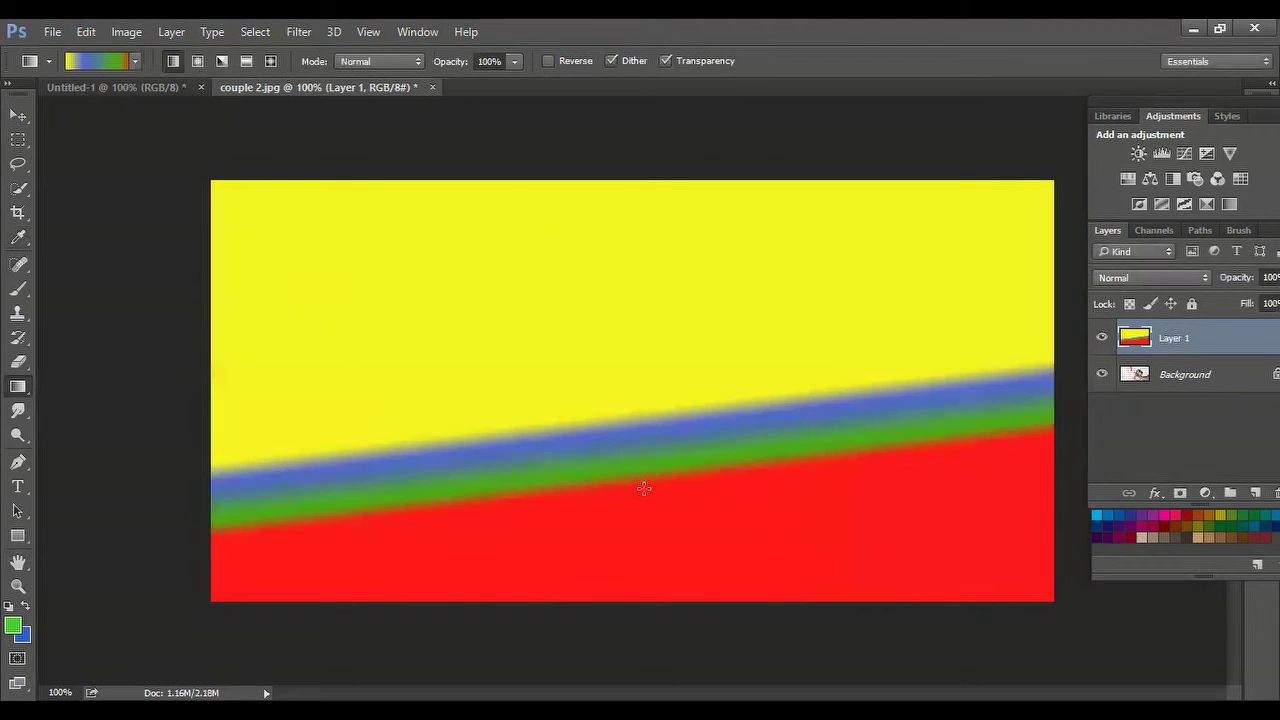
{"action": "left_click_drag", "start_coordinate": [604, 283], "coordinate": [614, 362]}
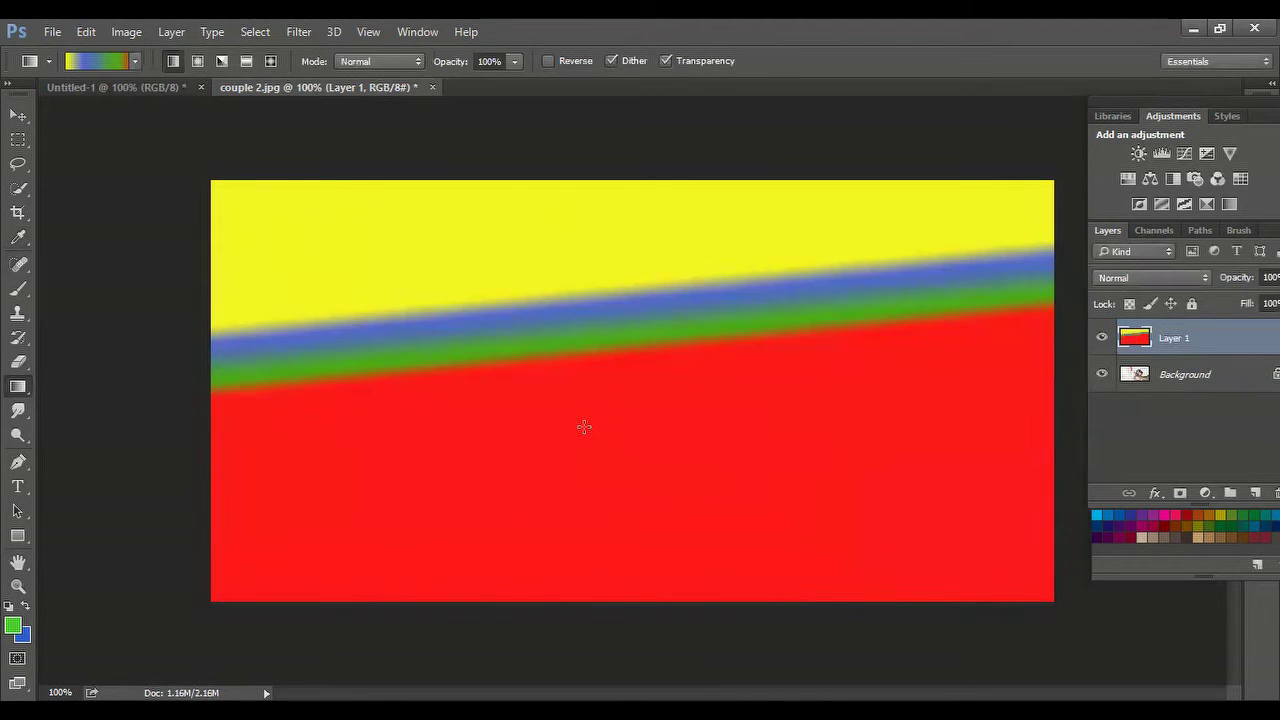
{"action": "left_click_drag", "start_coordinate": [500, 443], "coordinate": [692, 441]}
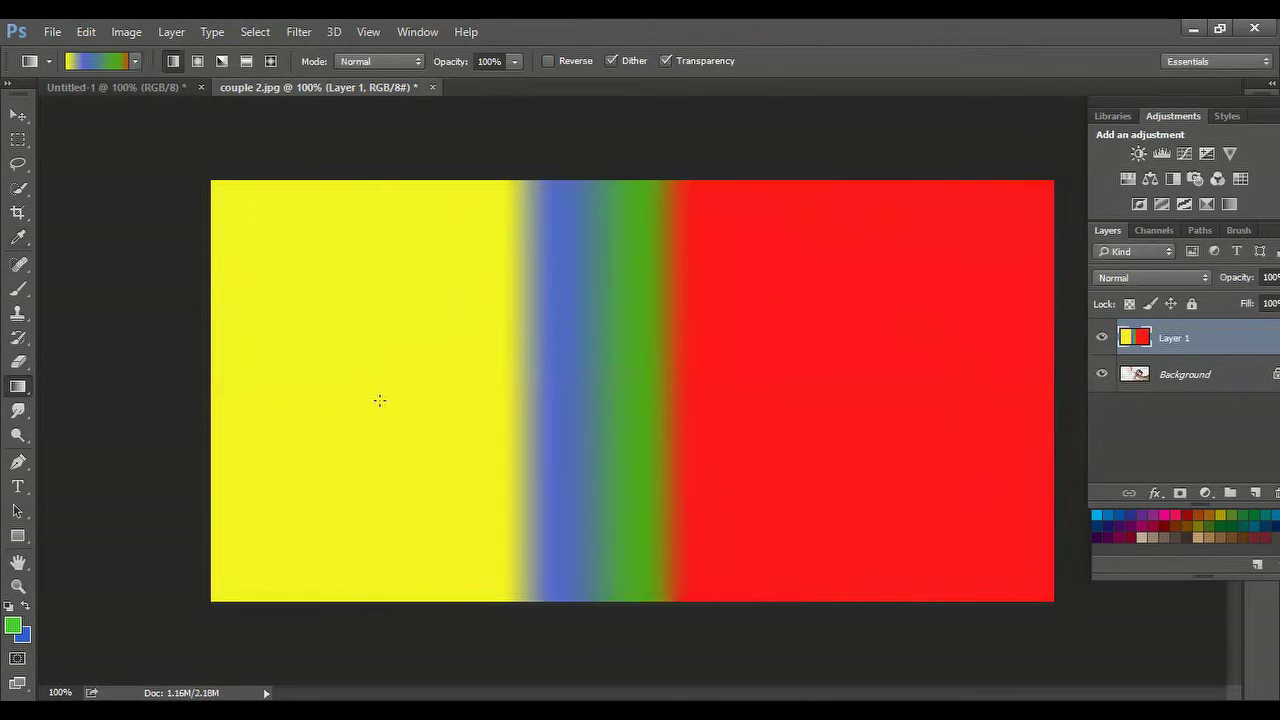
Save the gradient set to a file named xx, and add the four-colour gradient as a new preset named "my patter"
{"action": "left_click", "coordinate": [94, 62]}
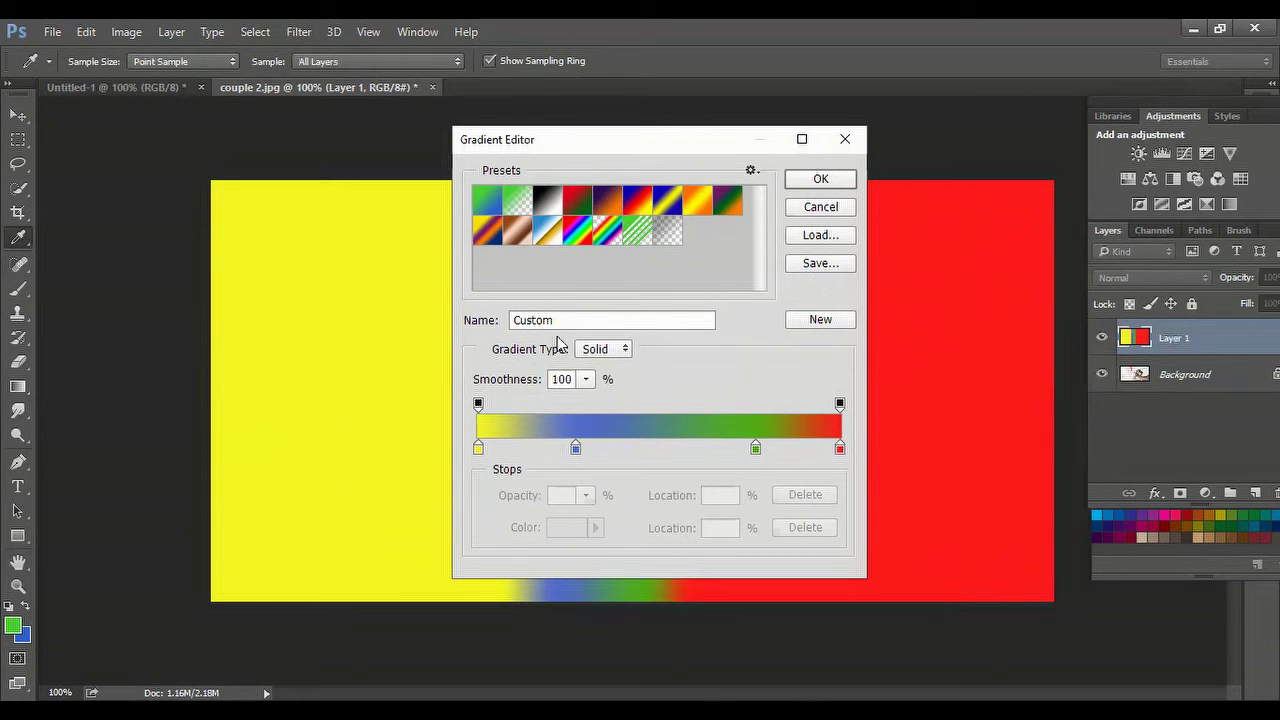
{"action": "left_click_drag", "start_coordinate": [566, 320], "coordinate": [507, 320]}
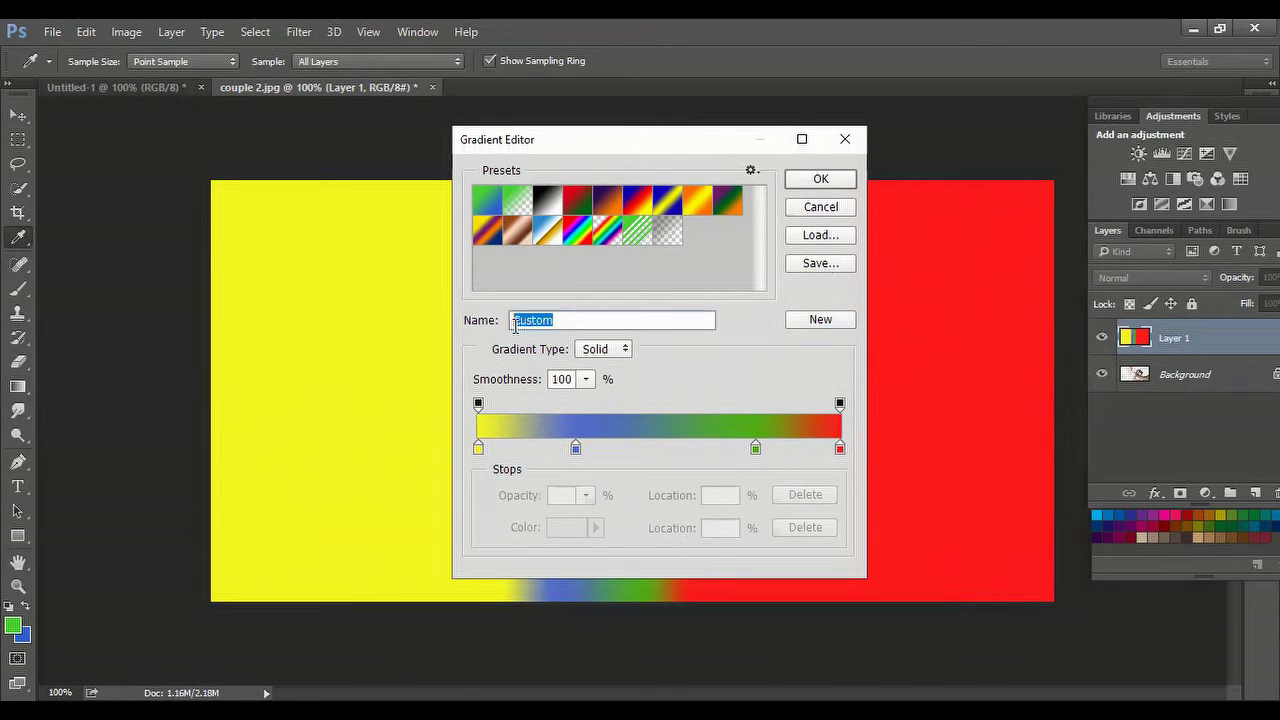
{"action": "type", "text": "my patter"}
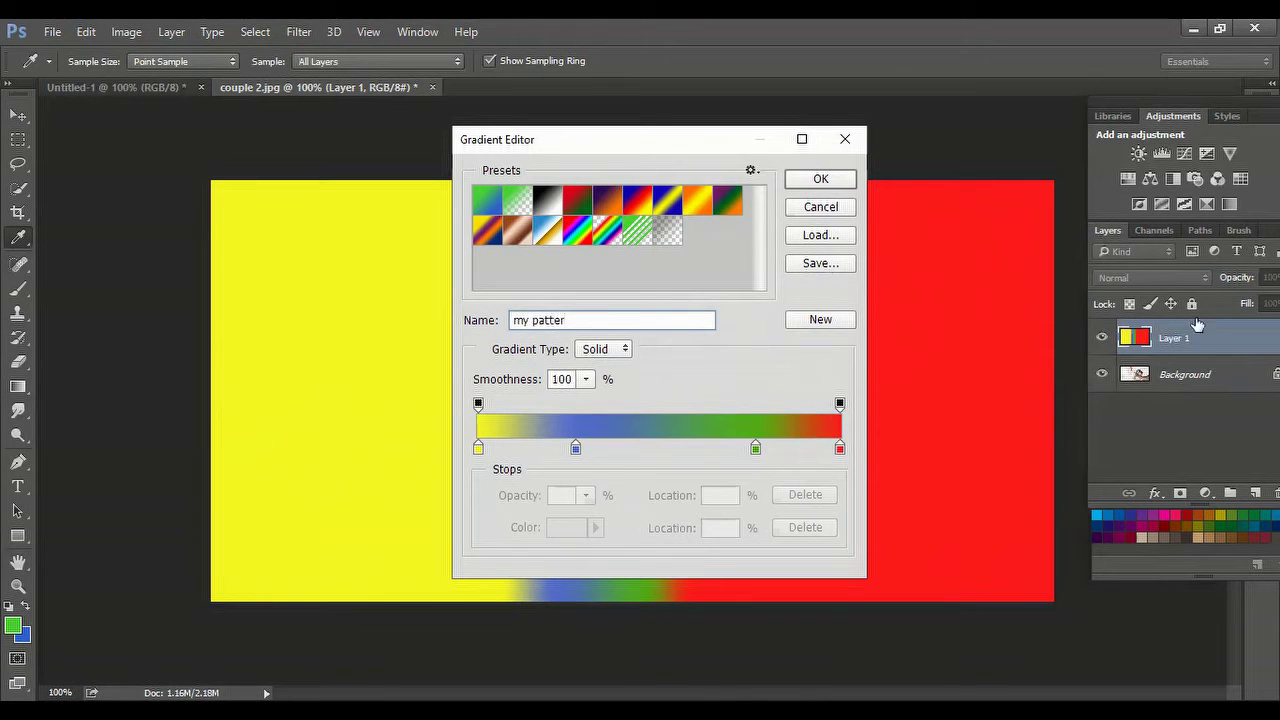
{"action": "left_click", "coordinate": [821, 264]}
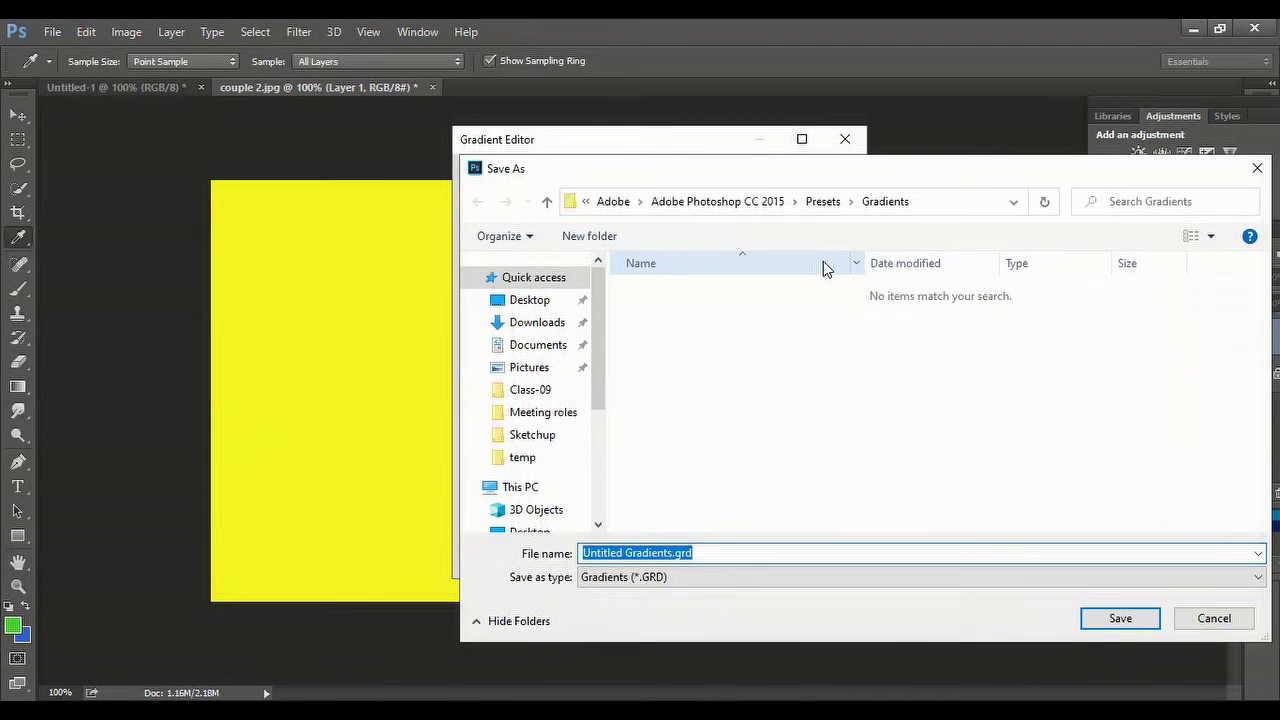
{"action": "type", "text": "xx"}
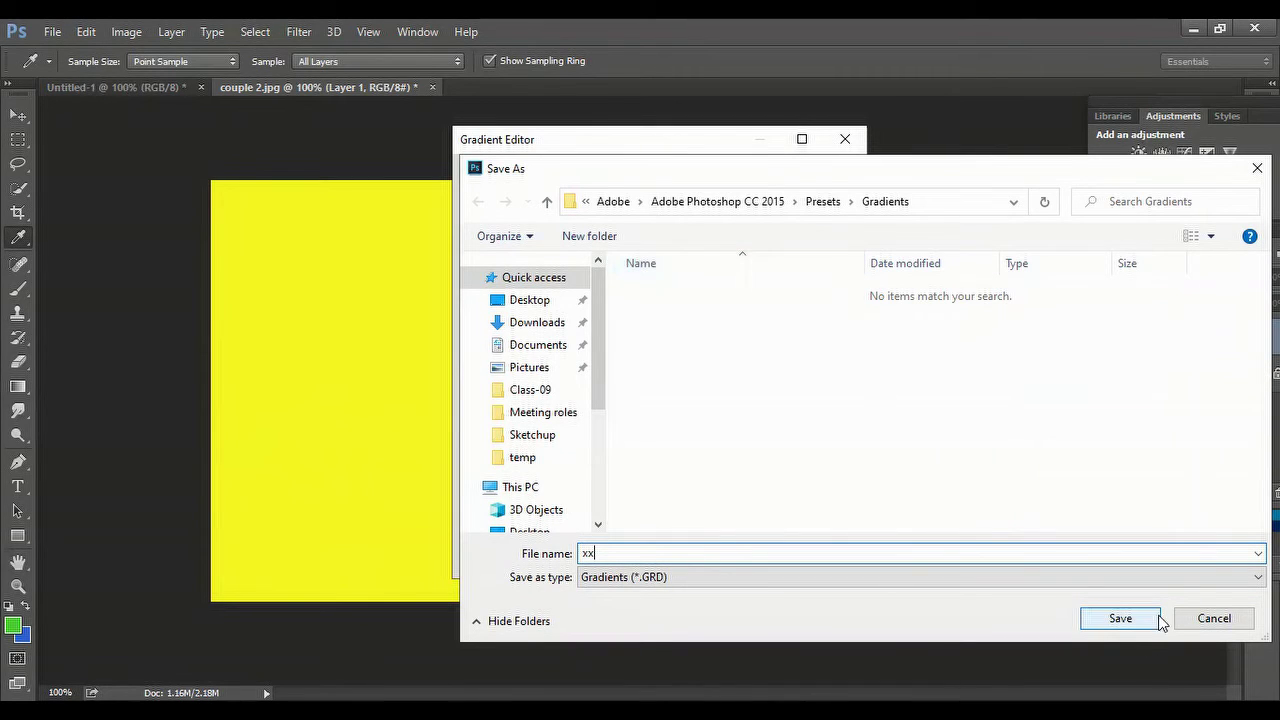
{"action": "left_click", "coordinate": [1148, 618]}
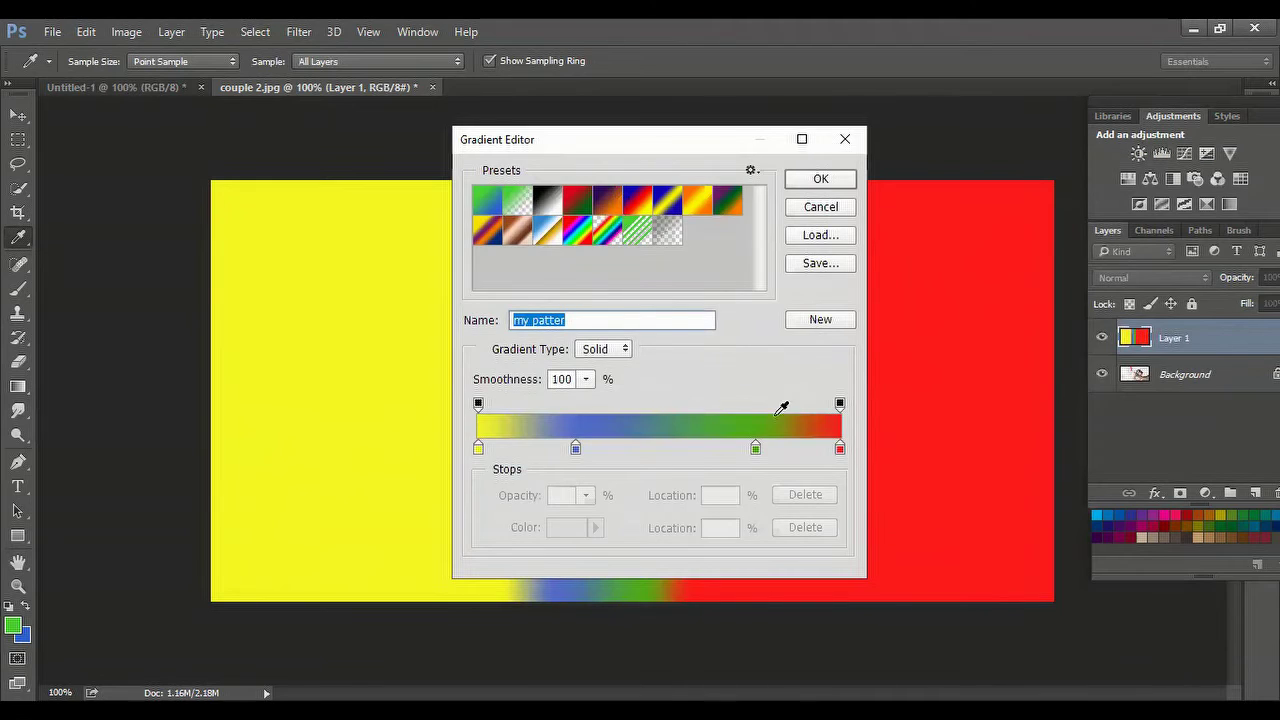
{"action": "left_click", "coordinate": [825, 315]}
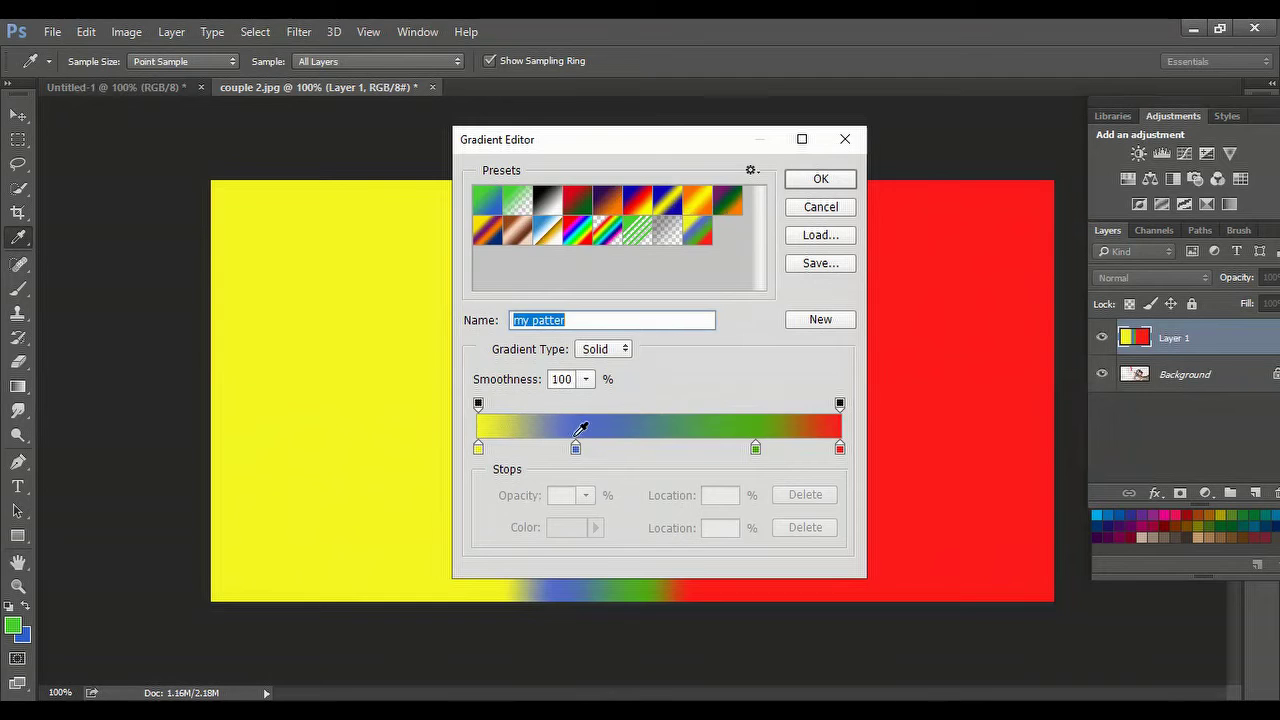
Shift the blue stop and the blue-to-green midpoint toward the green stop, add another blue stop at 74%, and accept the gradient
{"action": "mouse_move", "coordinate": [575, 450]}
{"action": "left_mouse_down"}
{"action": "mouse_move", "coordinate": [694, 447]}
{"action": "mouse_move", "coordinate": [515, 450]}
{"action": "mouse_move", "coordinate": [594, 452]}
{"action": "left_mouse_up"}
{"action": "mouse_move", "coordinate": [671, 441]}
{"action": "left_mouse_down"}
{"action": "mouse_move", "coordinate": [695, 447]}
{"action": "mouse_move", "coordinate": [677, 447]}
{"action": "left_mouse_up"}
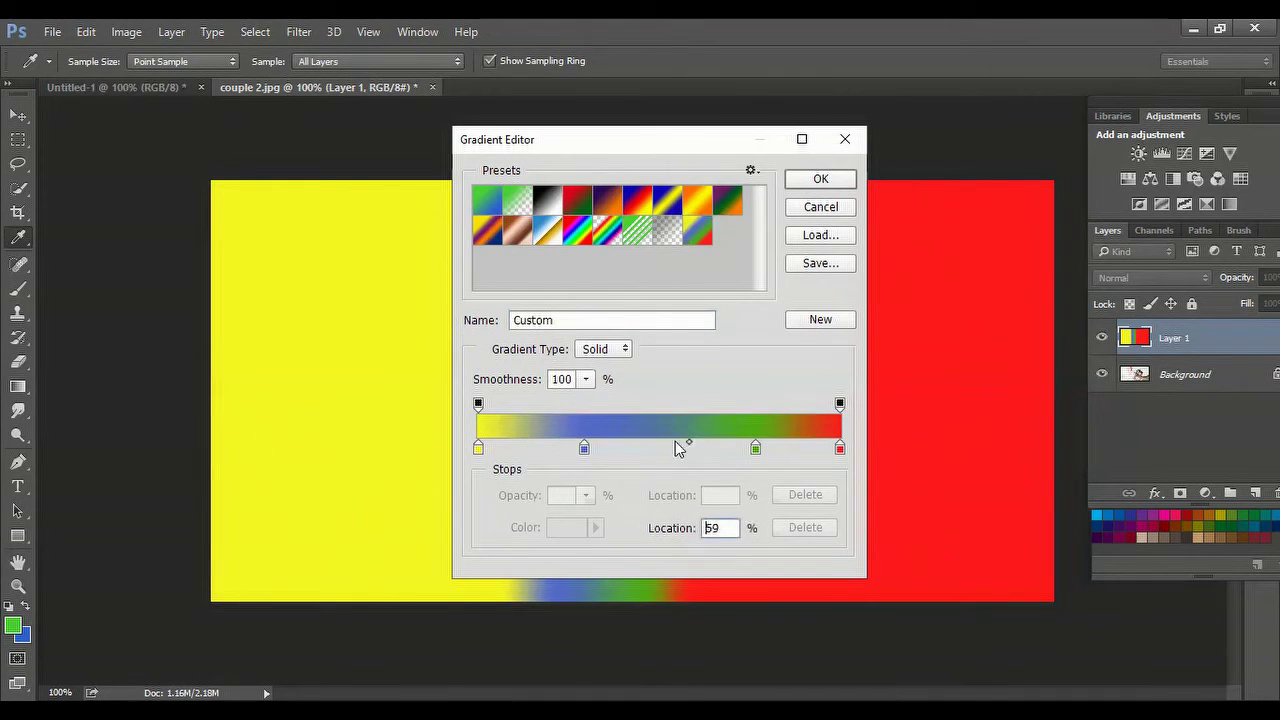
{"action": "left_click", "coordinate": [771, 449]}
{"action": "left_click_drag", "start_coordinate": [771, 449], "coordinate": [746, 449]}
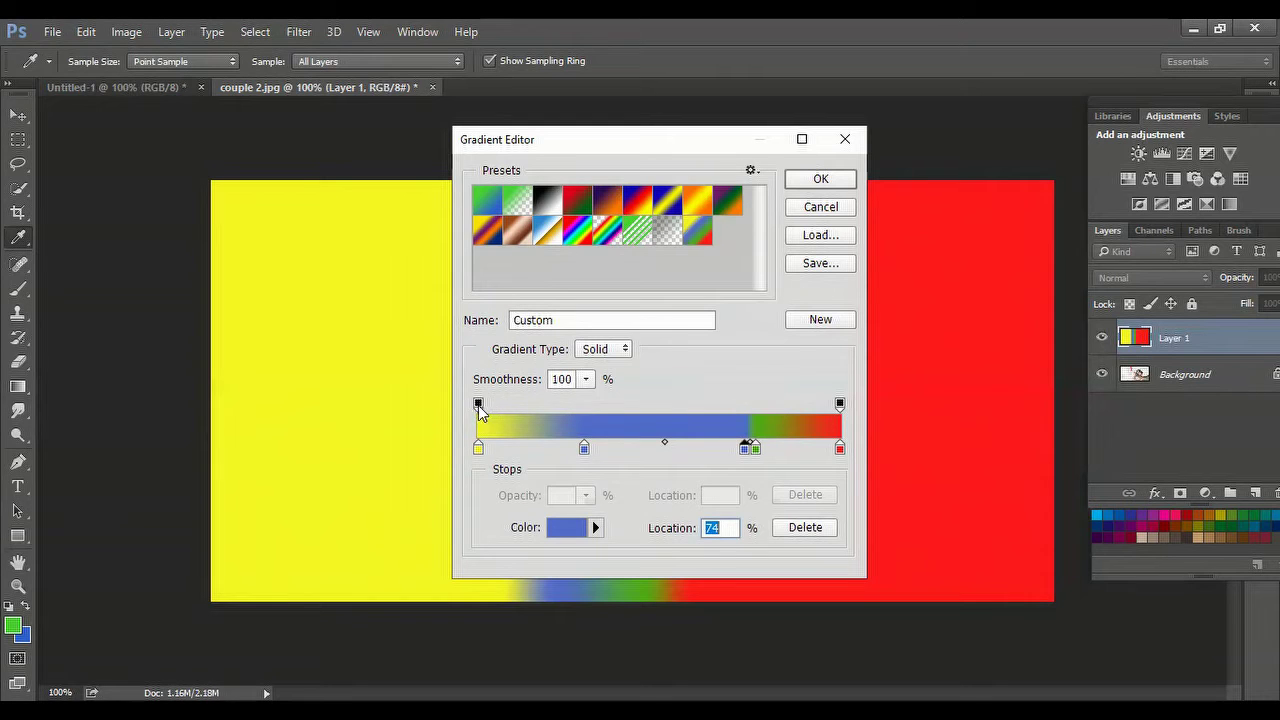
{"action": "mouse_move", "coordinate": [478, 404]}
{"action": "left_mouse_down"}
{"action": "mouse_move", "coordinate": [680, 410]}
{"action": "mouse_move", "coordinate": [482, 410]}
{"action": "mouse_move", "coordinate": [675, 390]}
{"action": "mouse_move", "coordinate": [478, 407]}
{"action": "left_mouse_up"}
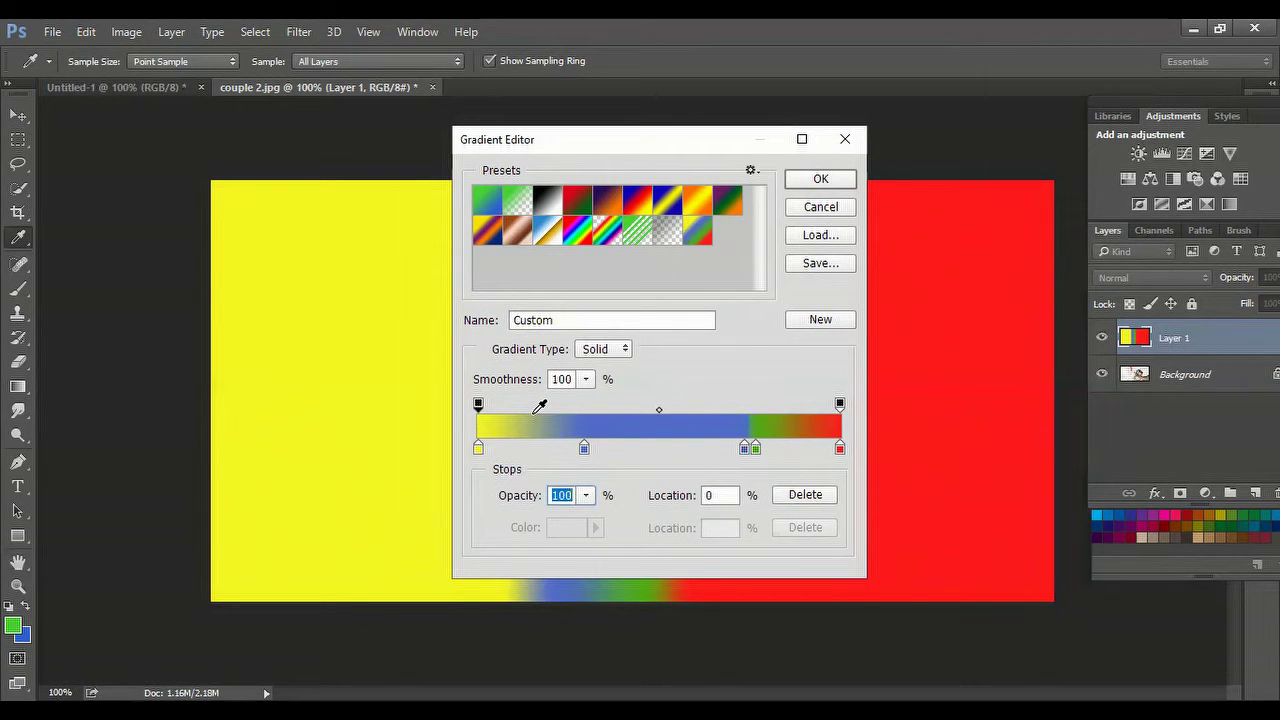
{"action": "left_click", "coordinate": [832, 182]}
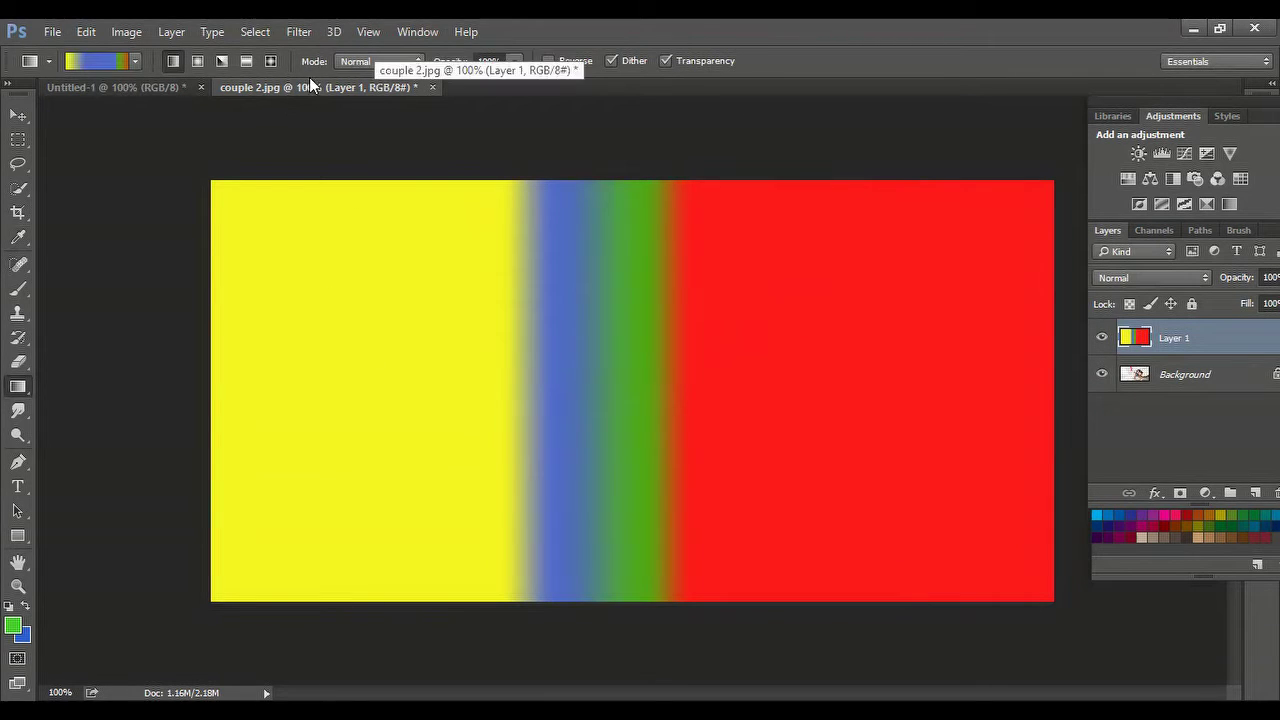
Close couple 2.jpg without saving its changes and reopen the original file from the Class-09 folder
{"action": "left_click", "coordinate": [432, 88]}
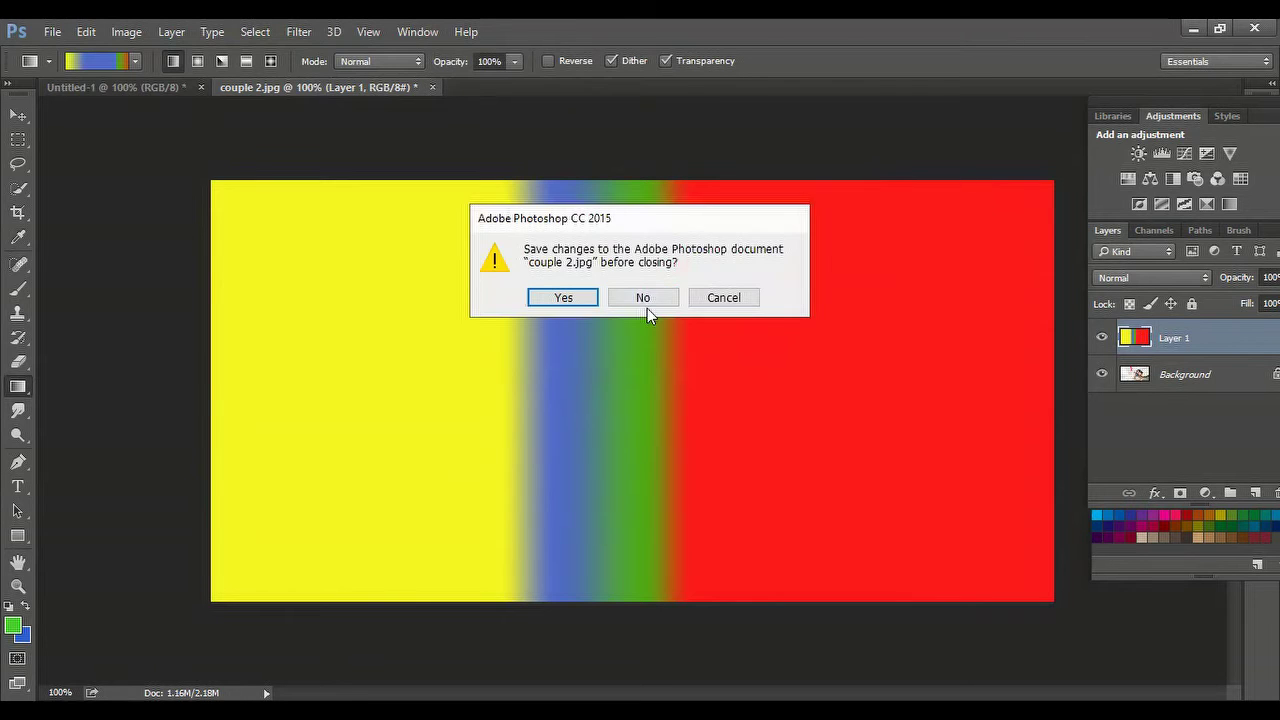
{"action": "left_click", "coordinate": [650, 298]}
{"action": "left_click", "coordinate": [58, 32]}
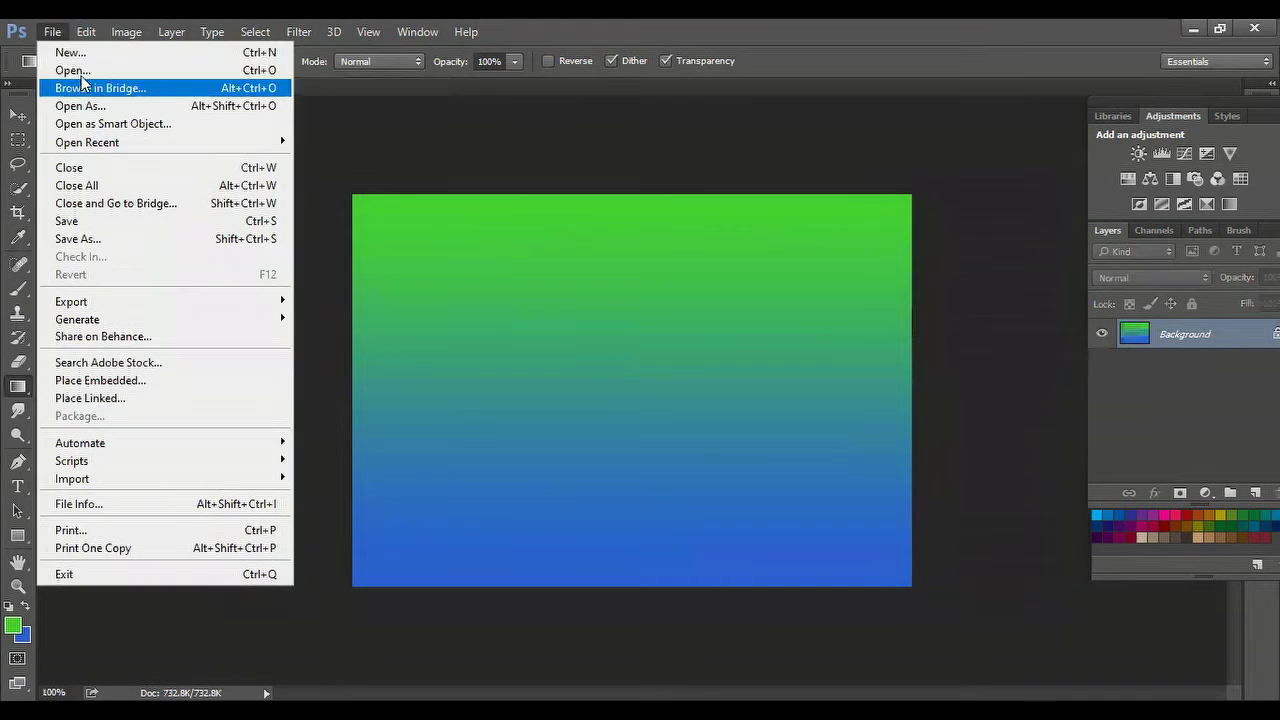
{"action": "left_click", "coordinate": [82, 80]}
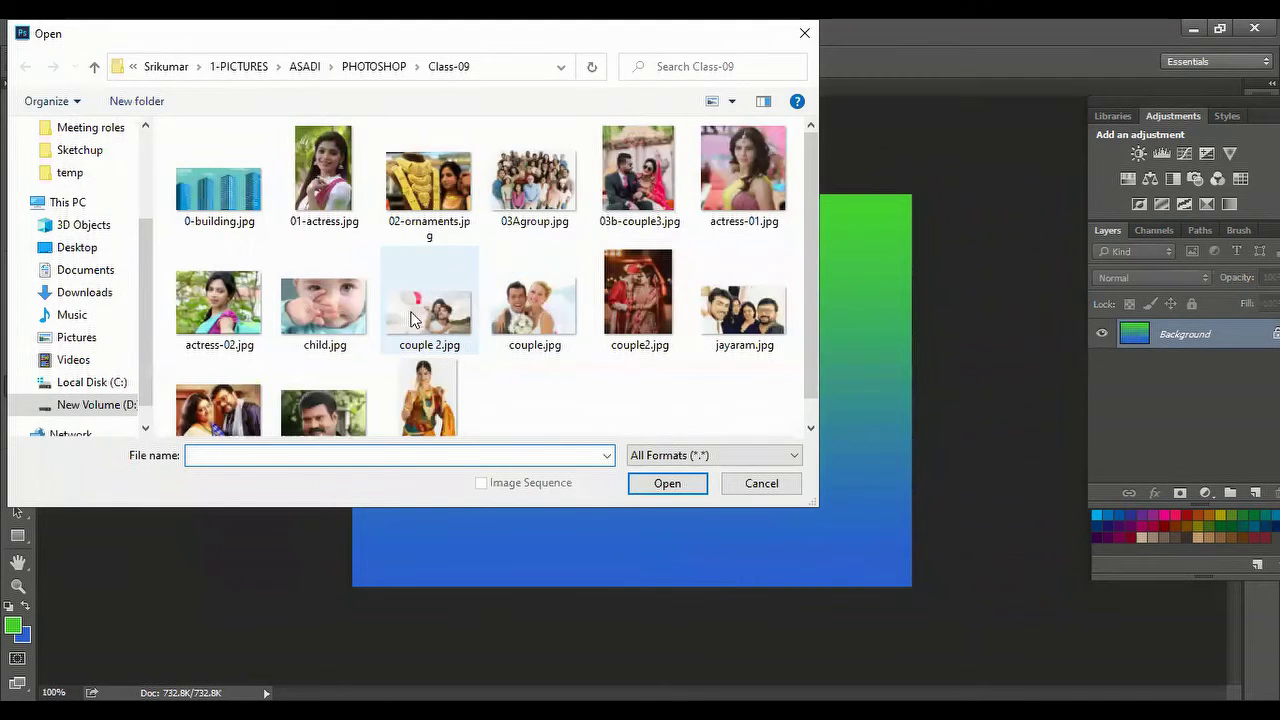
{"action": "left_click", "coordinate": [420, 320]}
{"action": "left_click", "coordinate": [665, 484]}
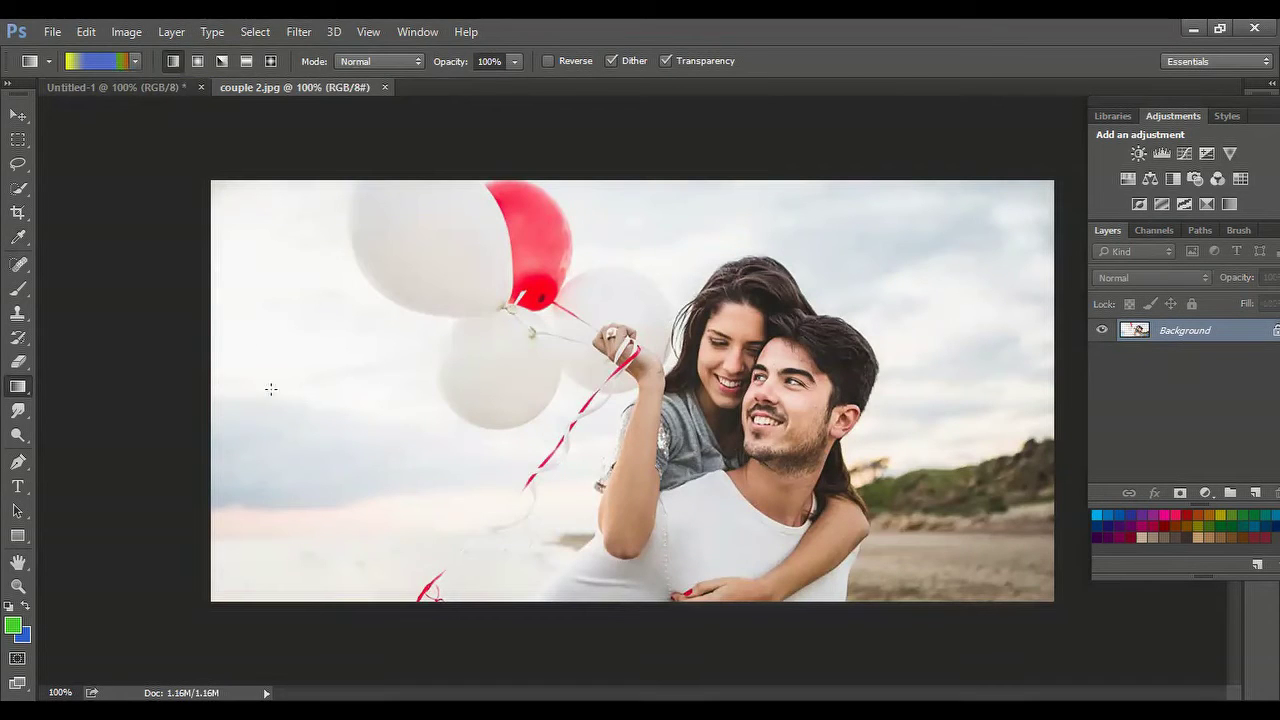
Apply the opaque yellow-blue-green-red linear gradient to the photo with a full-width horizontal pull and a shorter one through the middle
{"action": "left_click_drag", "start_coordinate": [216, 381], "coordinate": [1041, 380]}
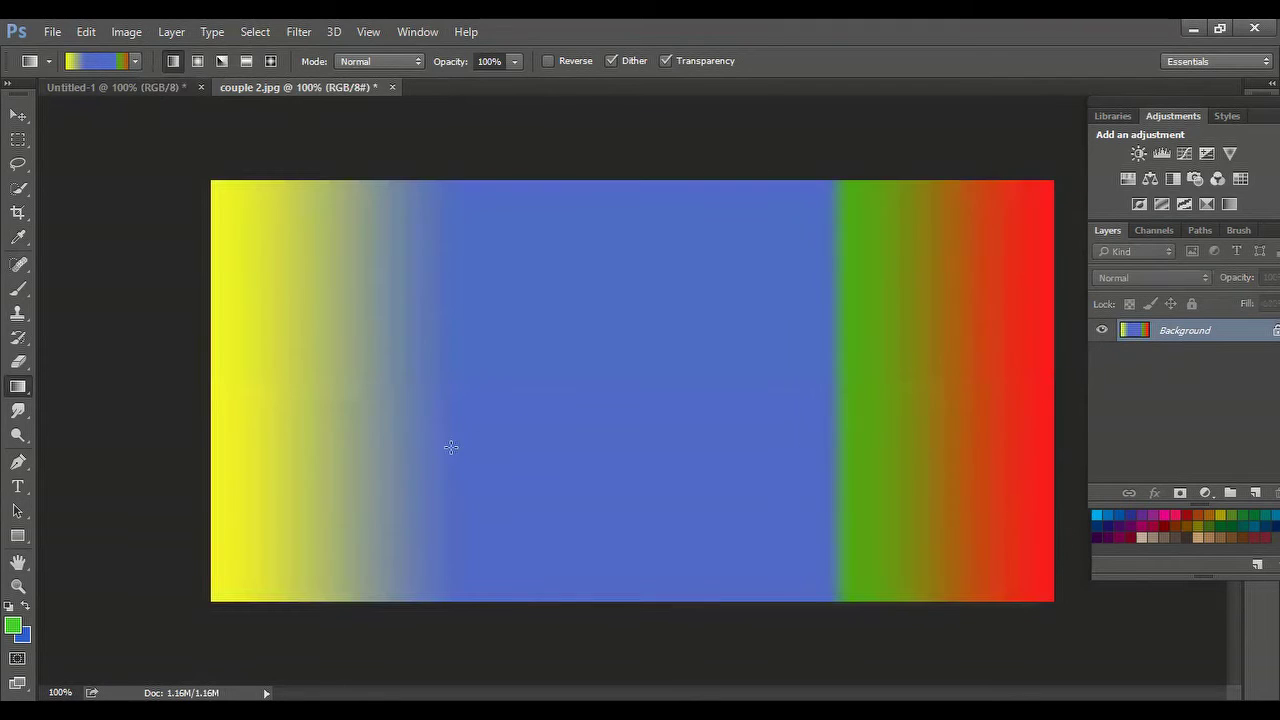
{"action": "left_click_drag", "start_coordinate": [358, 444], "coordinate": [895, 438]}
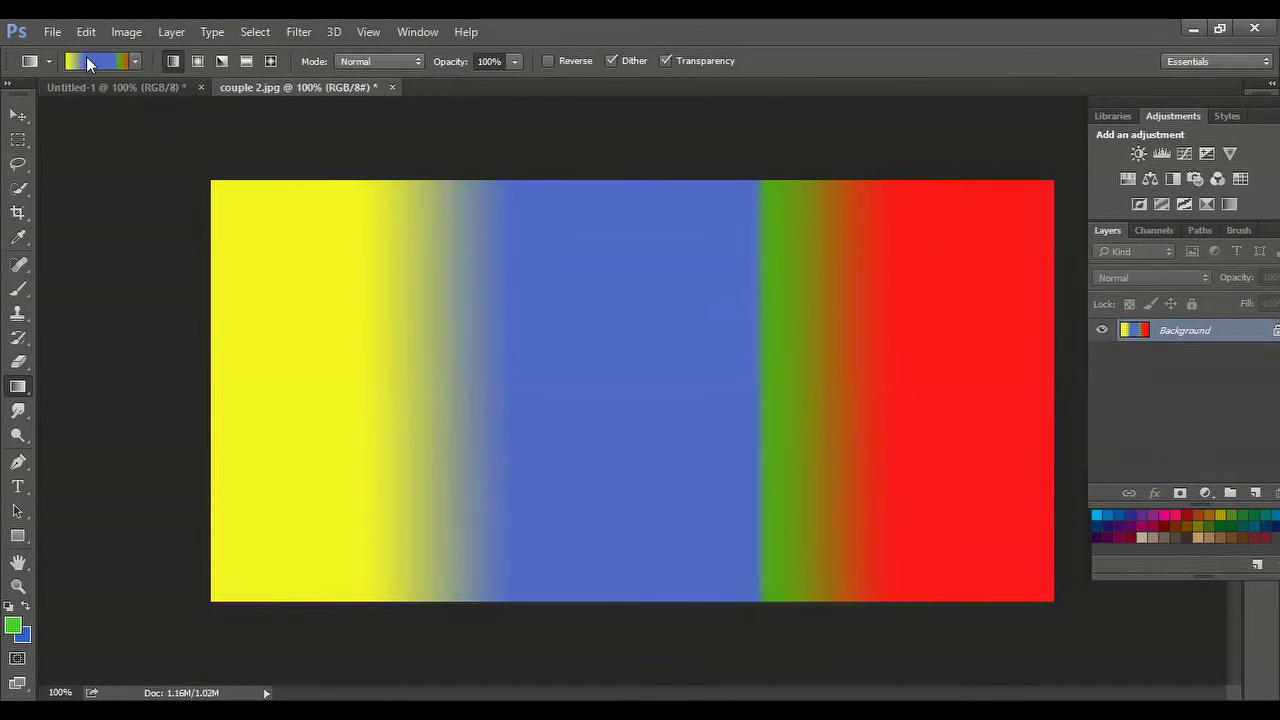
Set the gradient's starting opacity stop to 50% at location 1%, move the opacity midpoint to 53%, and accept the gradient
{"action": "left_click", "coordinate": [88, 63]}
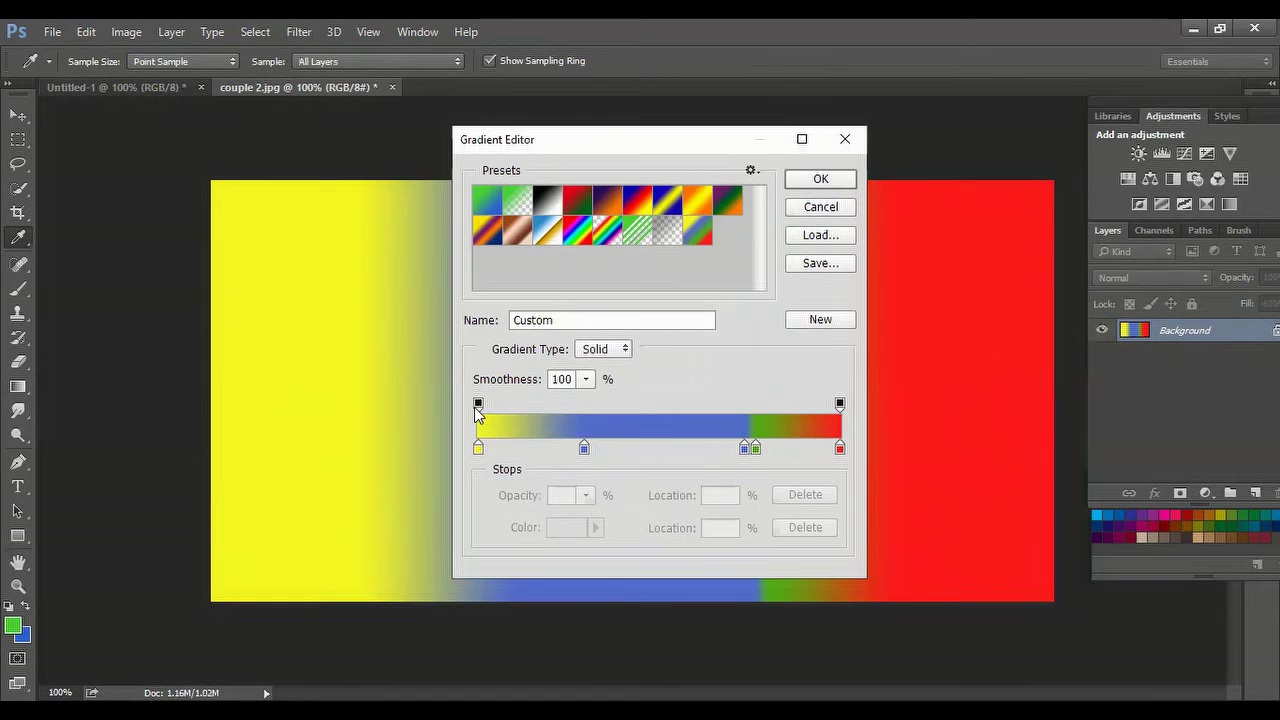
{"action": "left_click", "coordinate": [478, 404]}
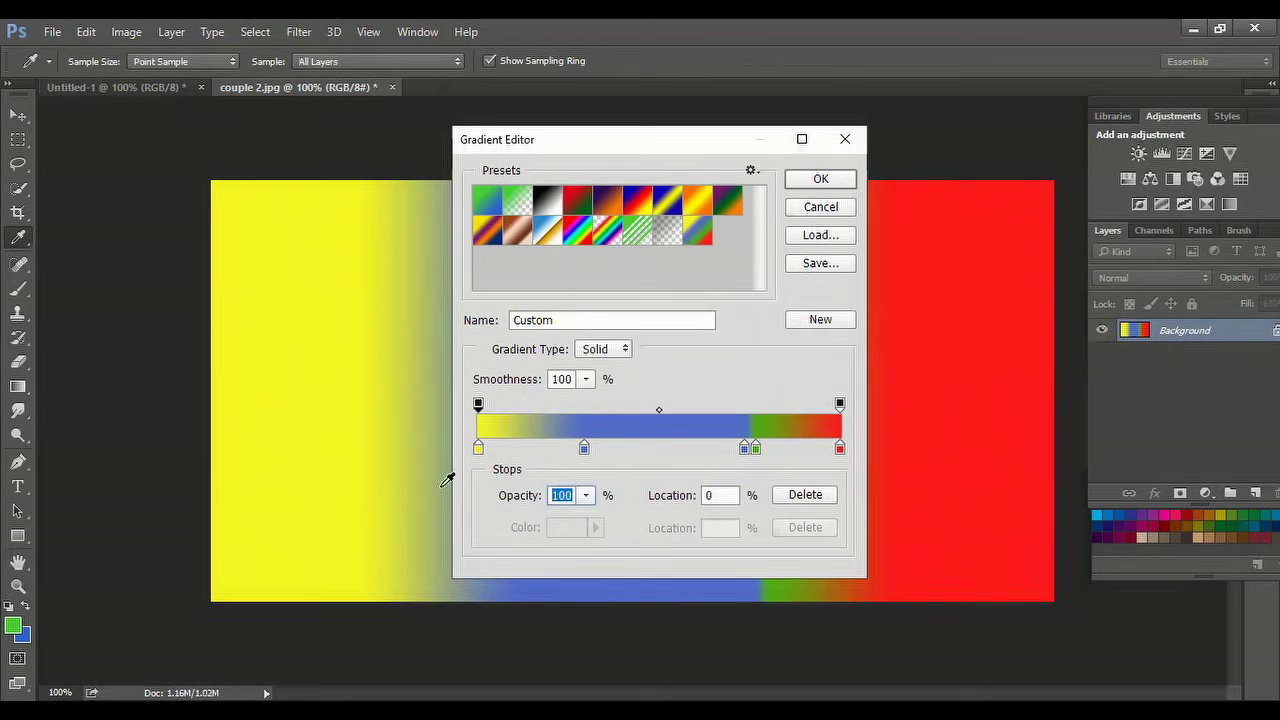
{"action": "type", "text": "50"}
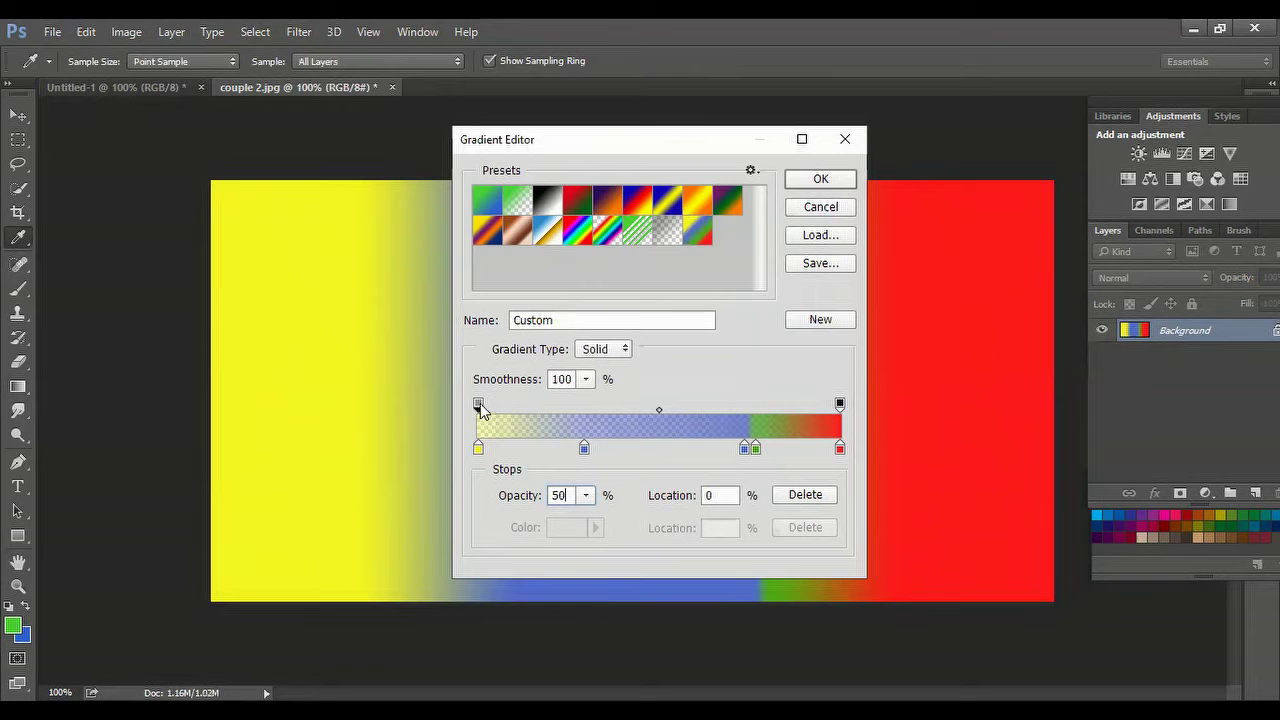
{"action": "mouse_move", "coordinate": [479, 405]}
{"action": "left_mouse_down"}
{"action": "mouse_move", "coordinate": [792, 416]}
{"action": "mouse_move", "coordinate": [479, 410]}
{"action": "left_mouse_up"}
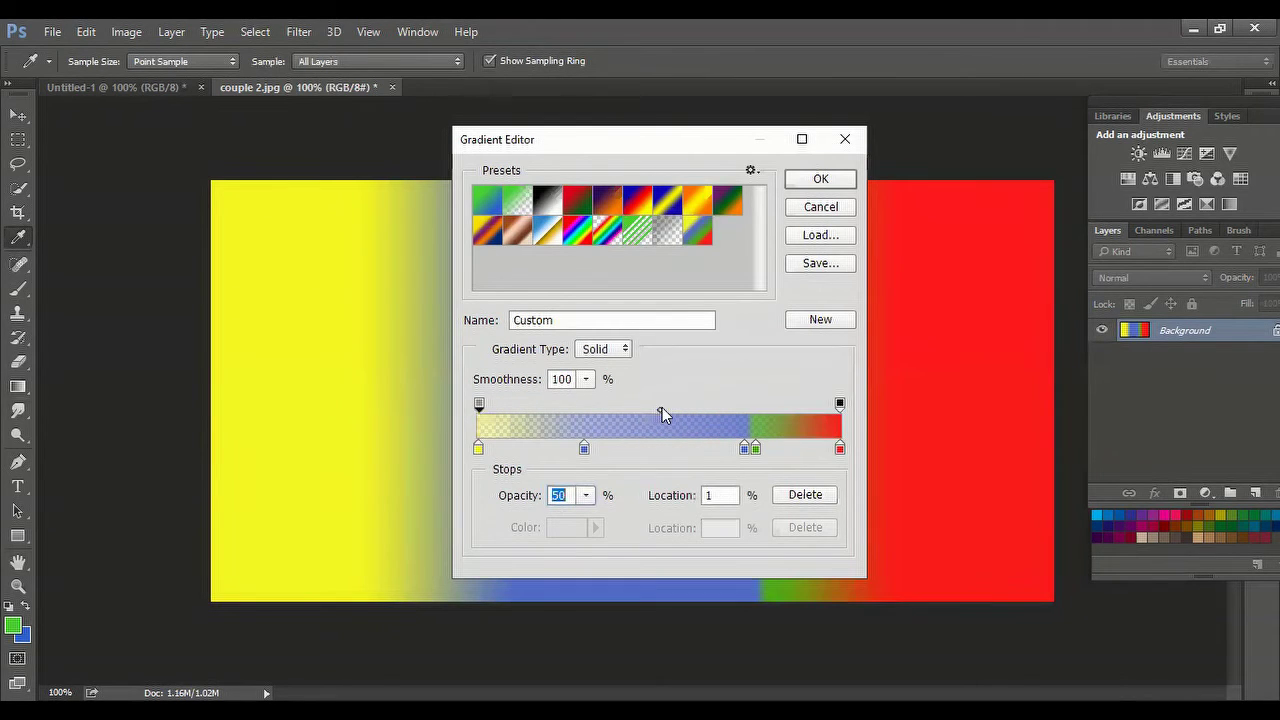
{"action": "mouse_move", "coordinate": [660, 410]}
{"action": "left_mouse_down"}
{"action": "mouse_move", "coordinate": [548, 420]}
{"action": "mouse_move", "coordinate": [673, 418]}
{"action": "left_mouse_up"}
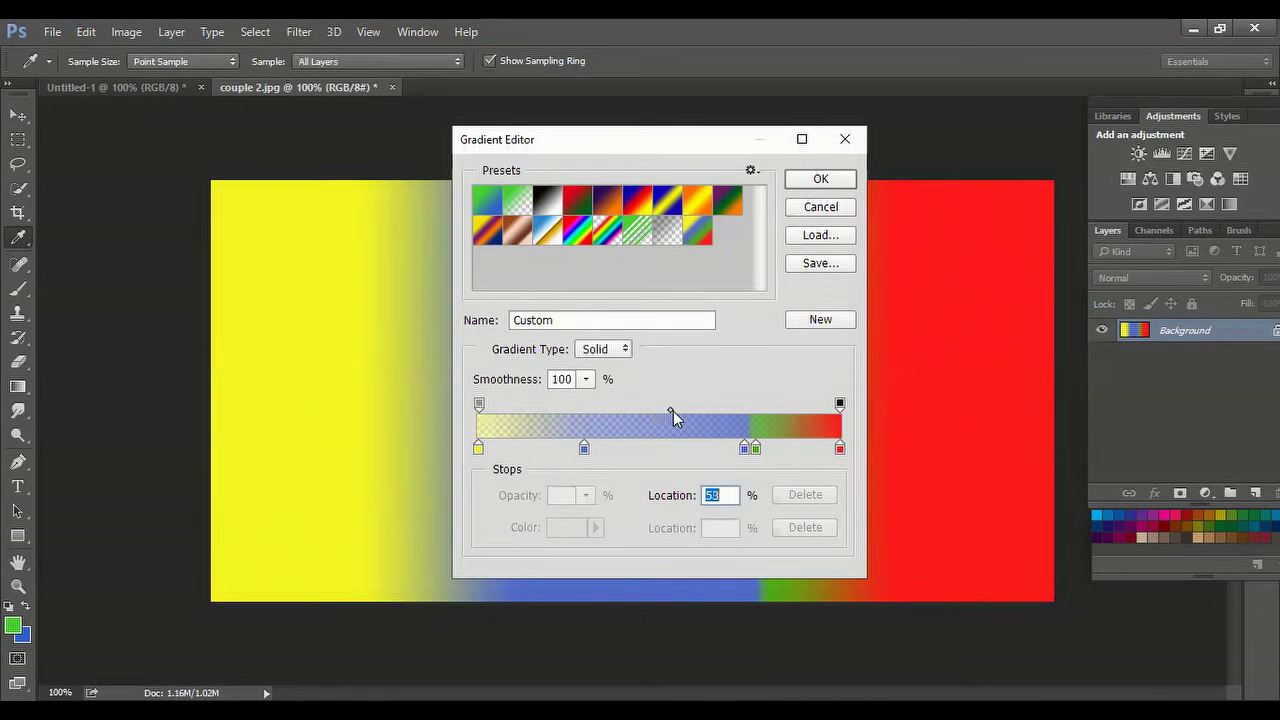
{"action": "left_click", "coordinate": [479, 405]}
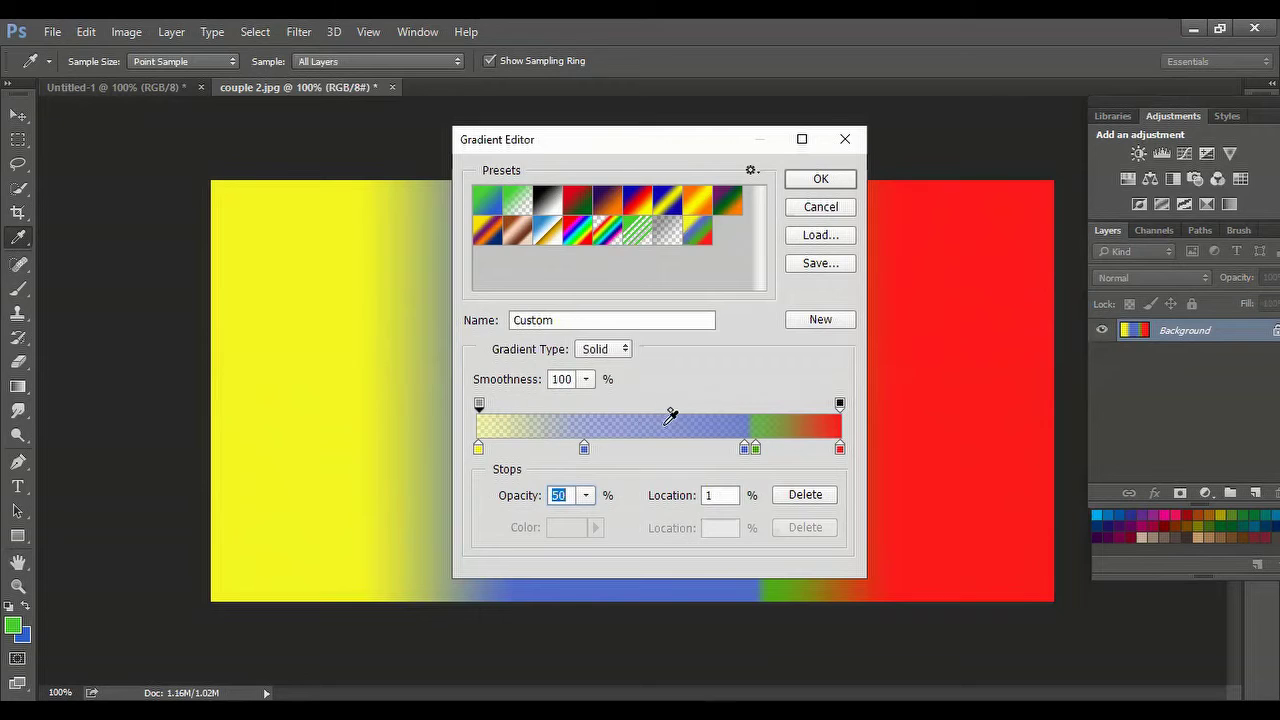
{"action": "left_click", "coordinate": [837, 183]}
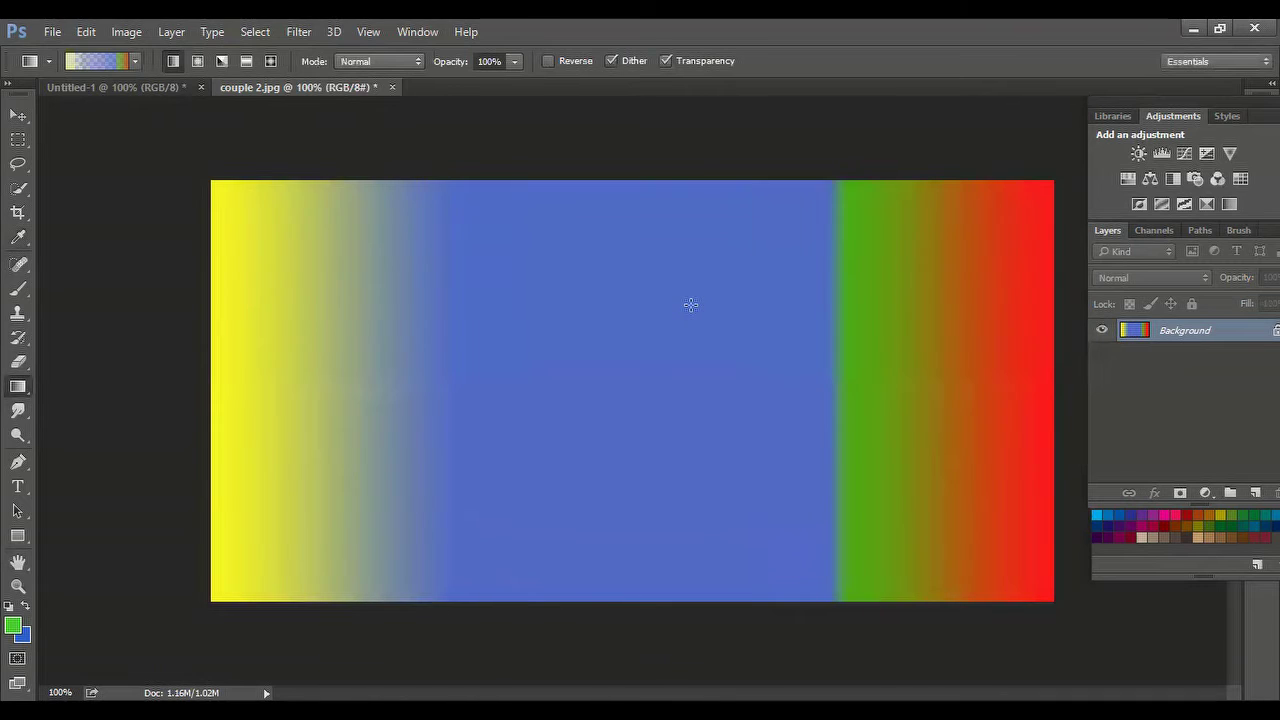
Undo both opaque gradient fills and apply the partly transparent gradient horizontally across the full width of the photo
{"action": "key", "text": "ctrl+z"}
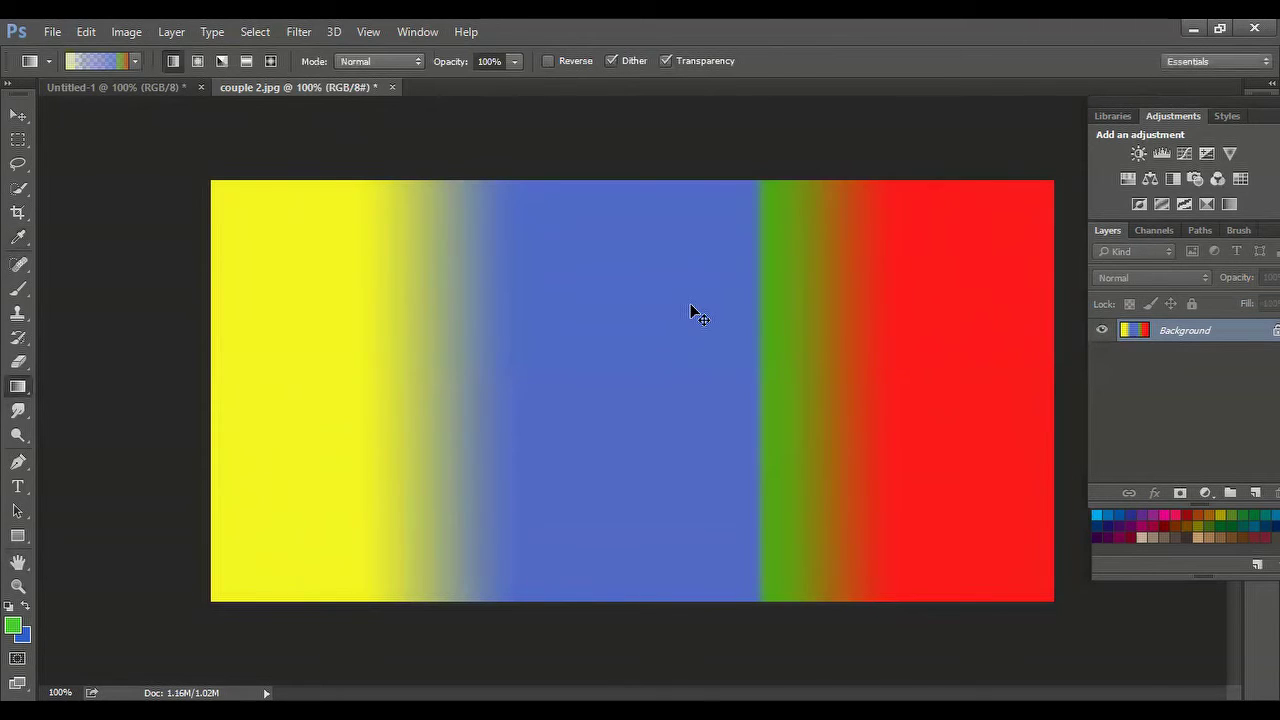
{"action": "key", "text": "ctrl+z"}
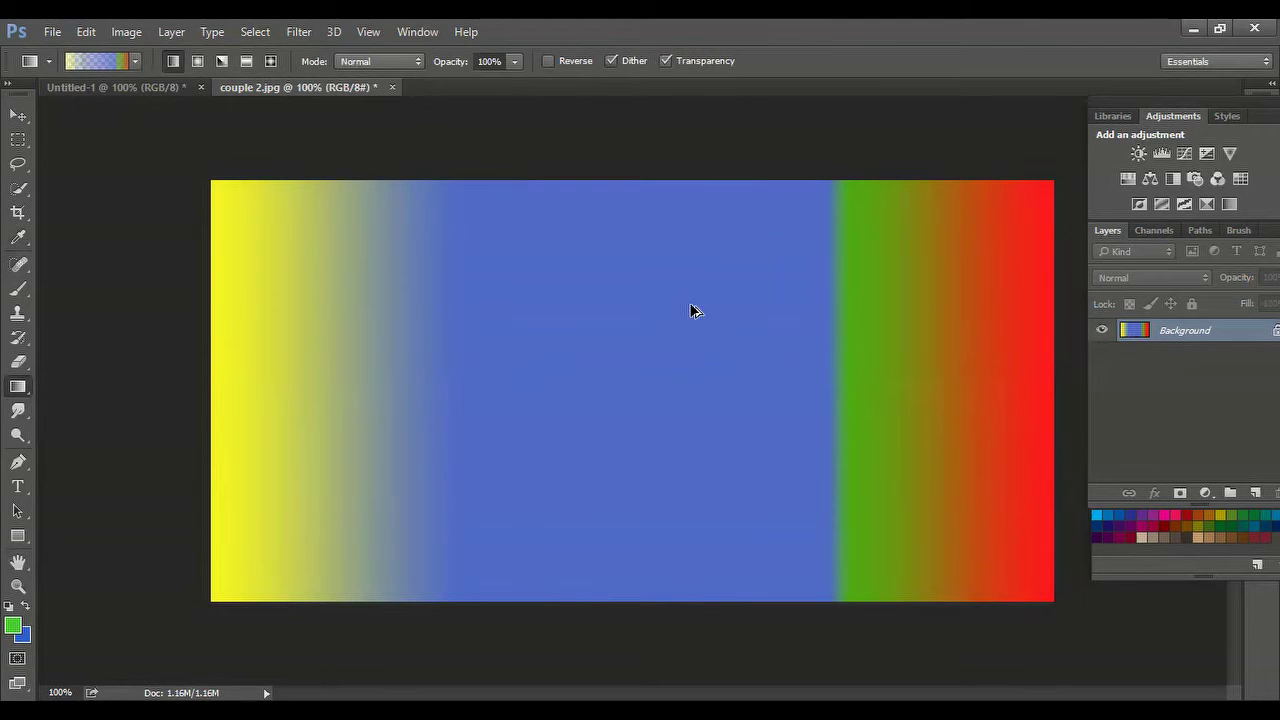
{"action": "key", "text": "ctrl+z"}
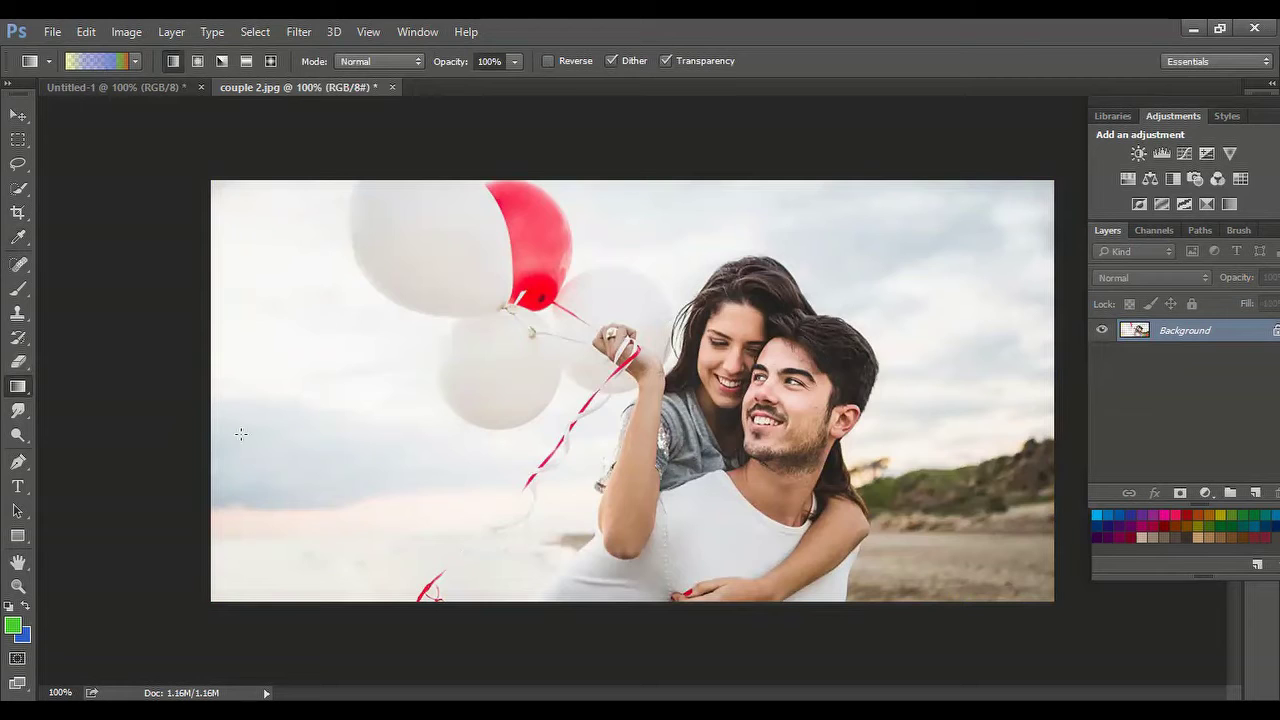
{"action": "left_click_drag", "start_coordinate": [214, 381], "coordinate": [1049, 386]}
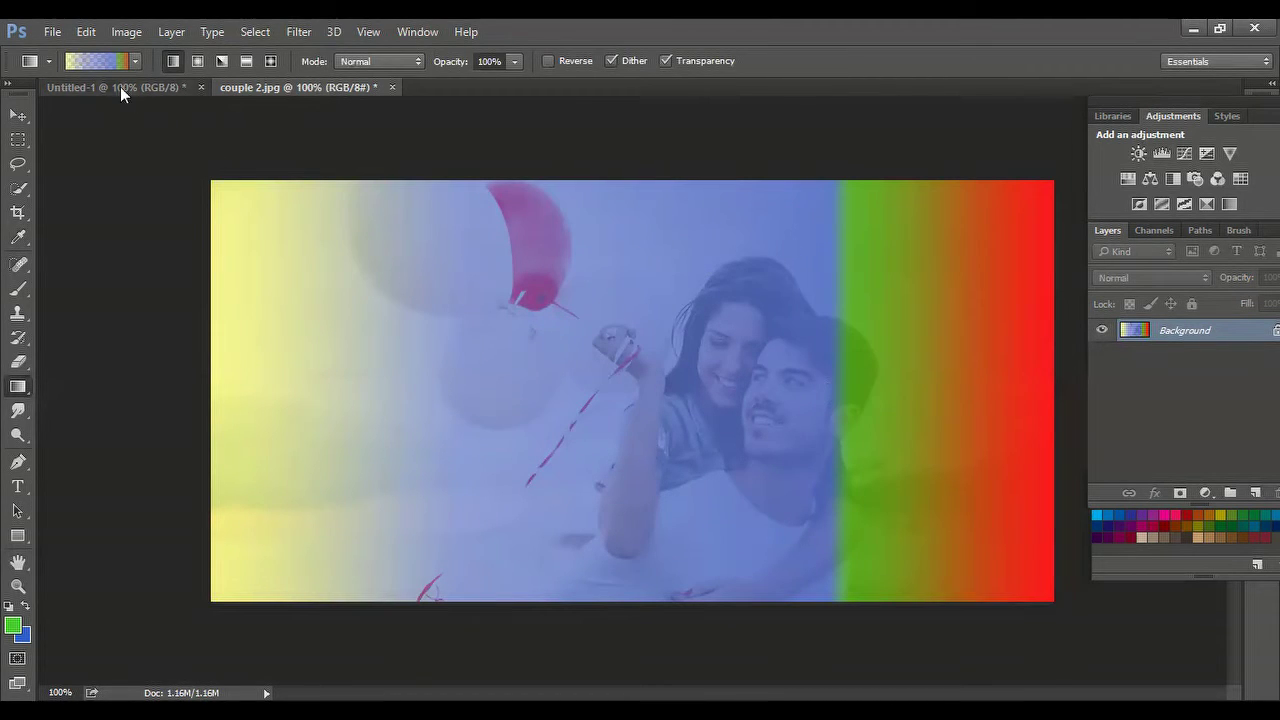
Set the gradient's ending opacity stop at location 100% to 75% opacity and accept the edited gradient
{"action": "left_click", "coordinate": [97, 62]}
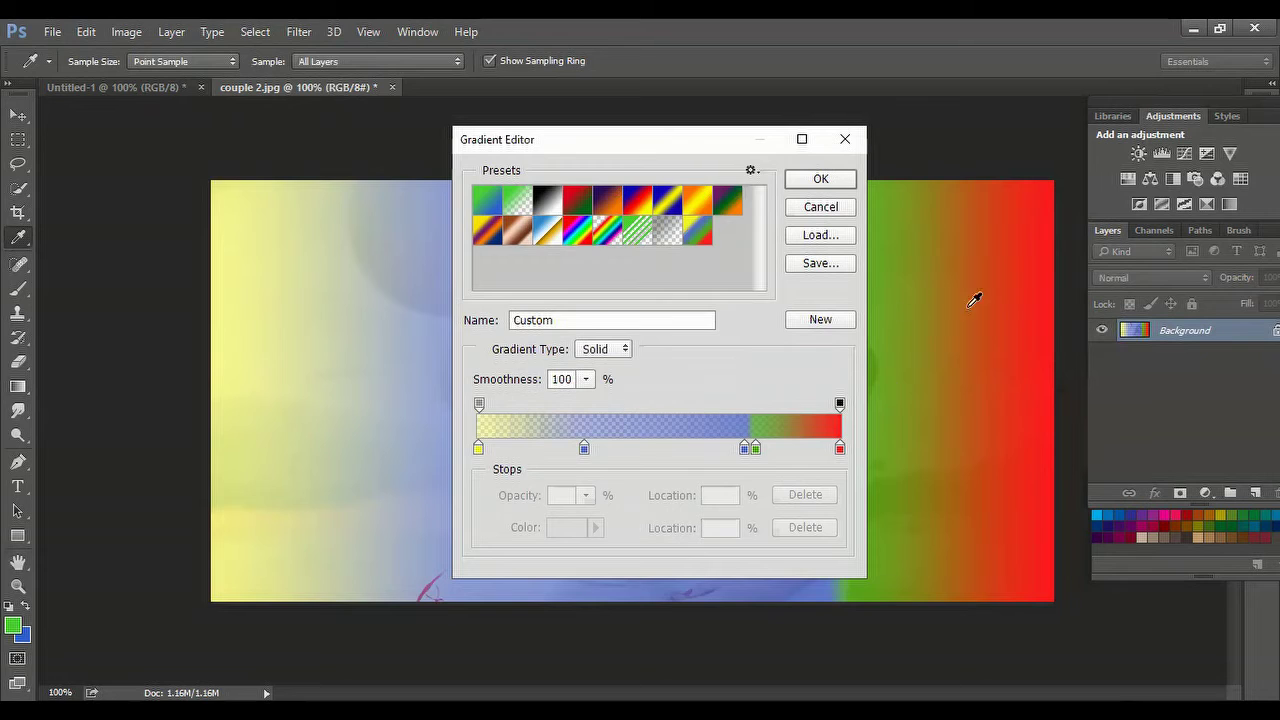
{"action": "left_click", "coordinate": [840, 404]}
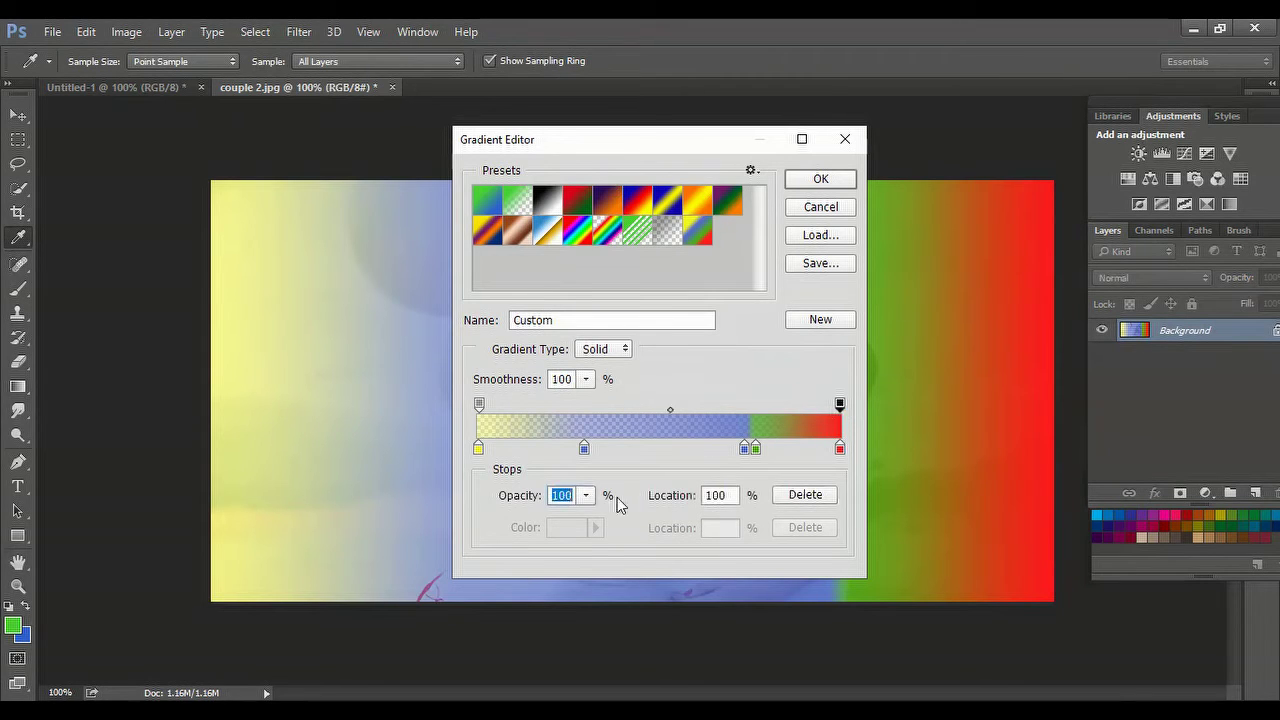
{"action": "left_click", "coordinate": [572, 500]}
{"action": "double_click", "coordinate": [572, 500]}
{"action": "type", "text": "75"}
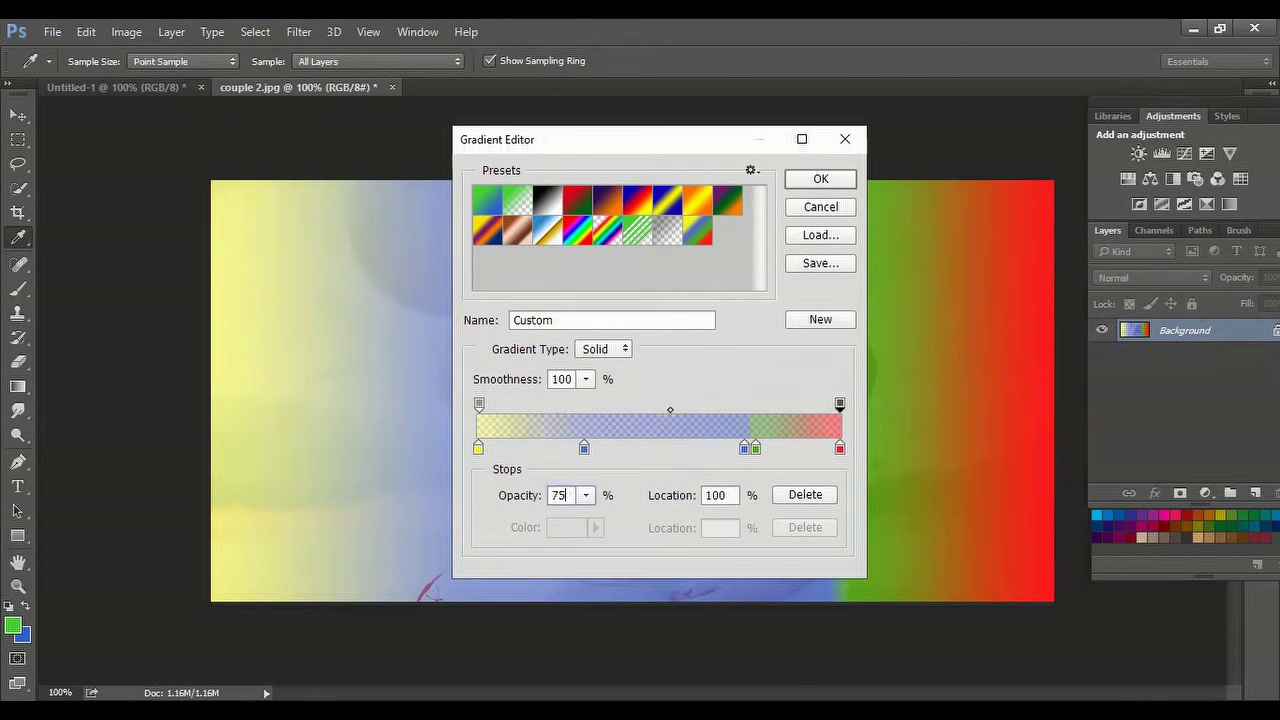
{"action": "key", "text": "Return"}
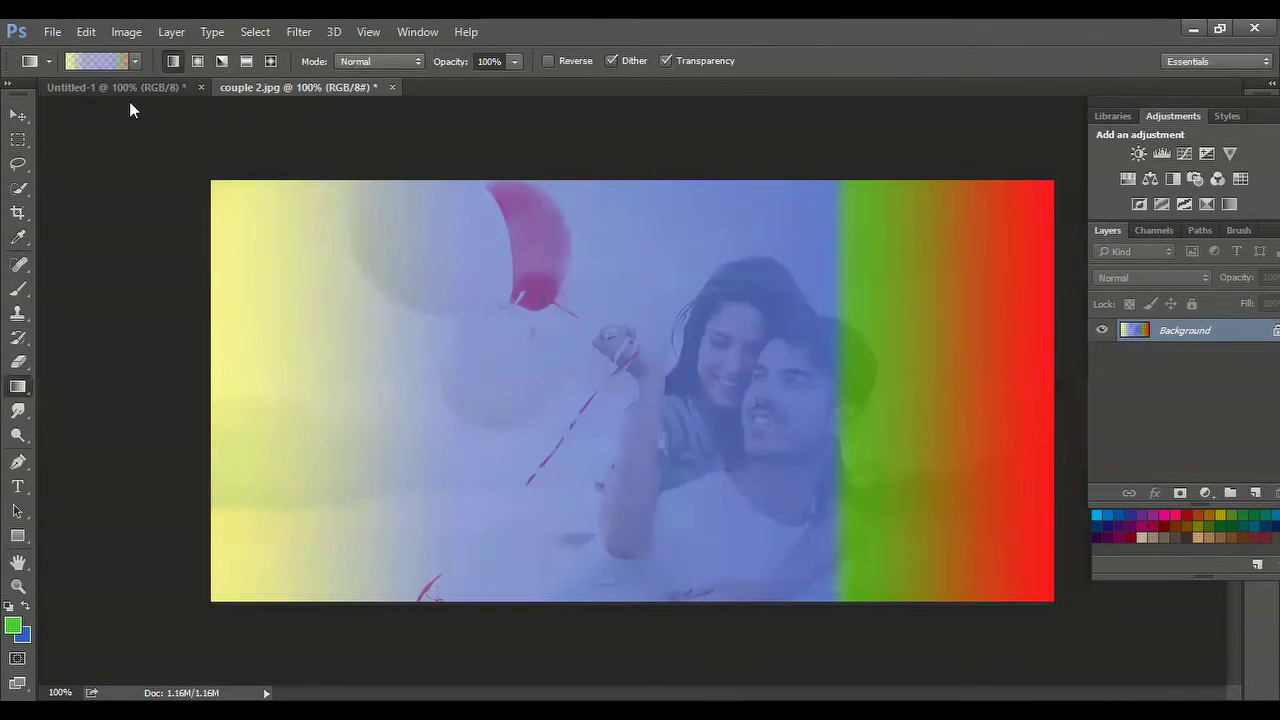
Apply the edited gradient over the existing fill, undo back to the clean photo, and reapply it horizontally from the left edge nearly full width
{"action": "left_click_drag", "start_coordinate": [227, 396], "coordinate": [1035, 404]}
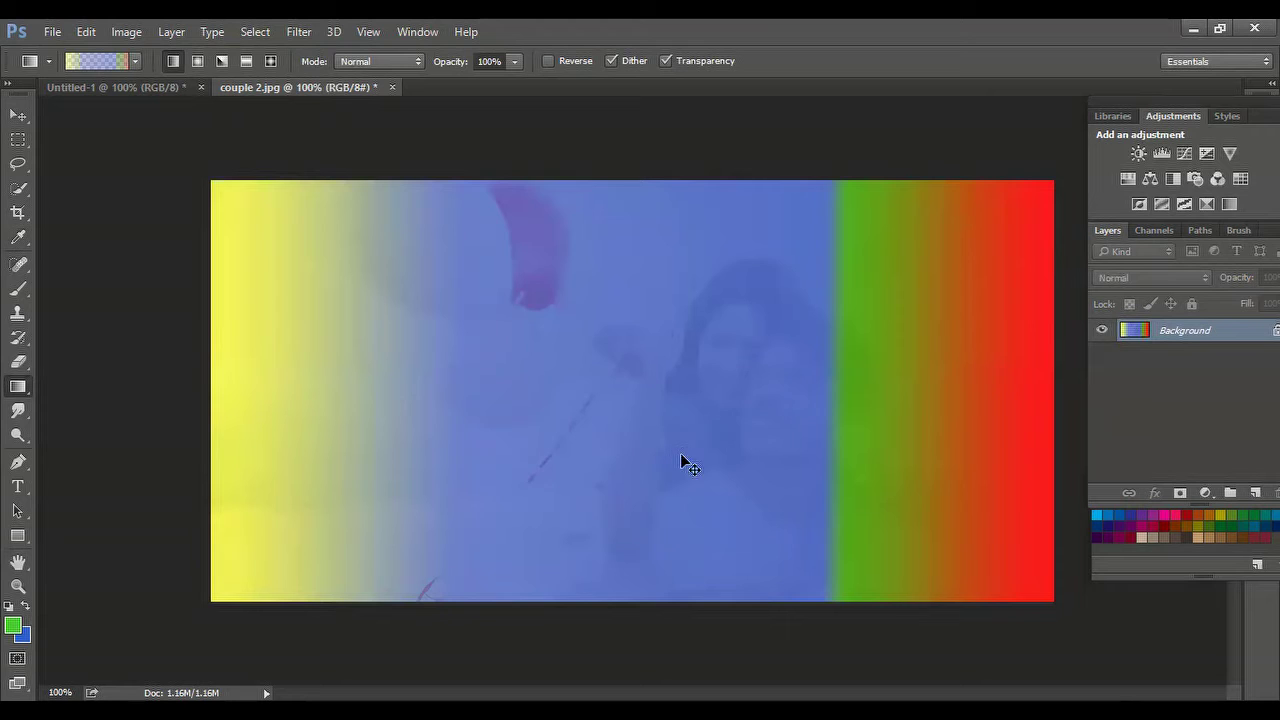
{"action": "key", "text": "ctrl+z"}
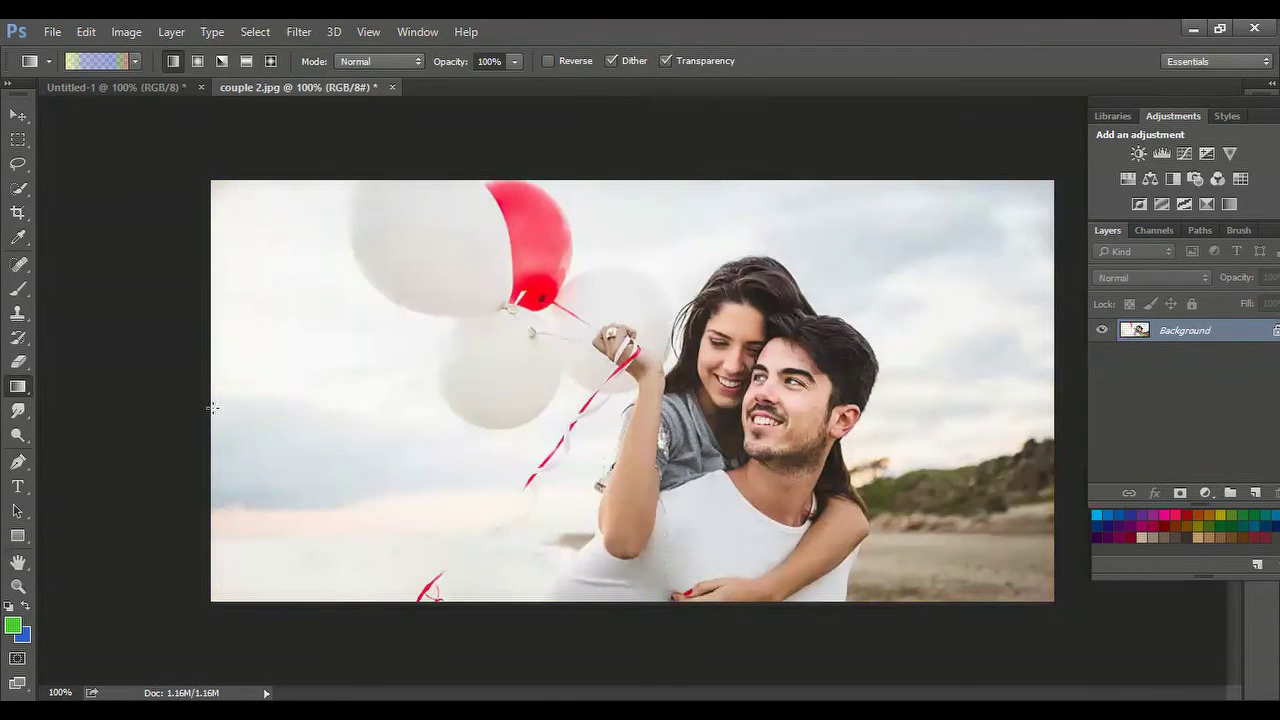
{"action": "left_click_drag", "start_coordinate": [213, 409], "coordinate": [1020, 410]}
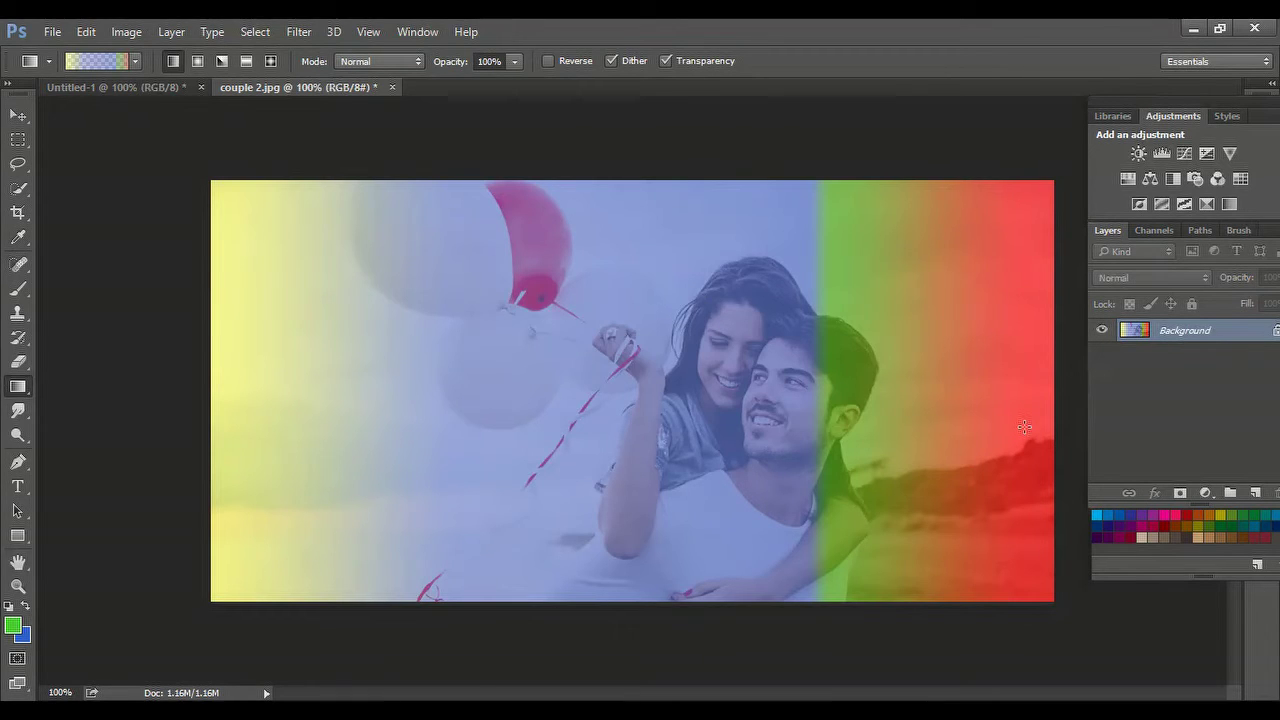
Reopen the gradient for editing and raise its starting opacity stop to 100%
{"action": "left_click", "coordinate": [99, 61]}
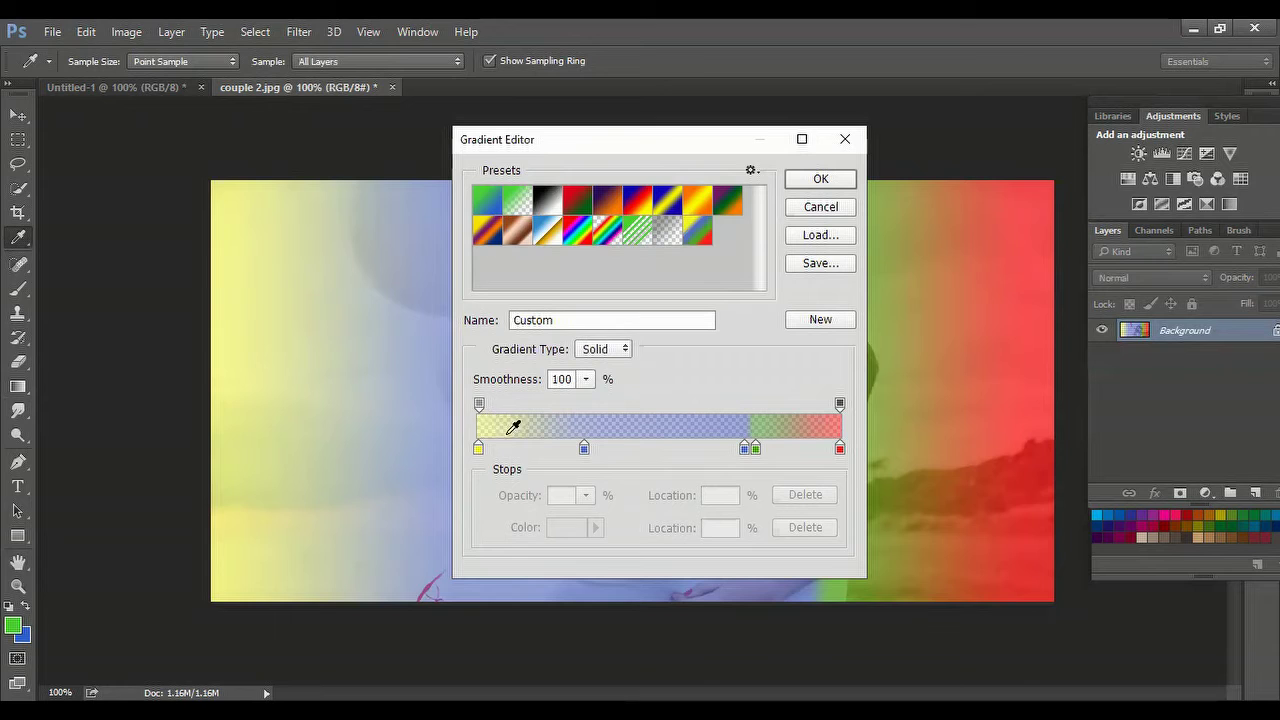
{"action": "left_click", "coordinate": [478, 405]}
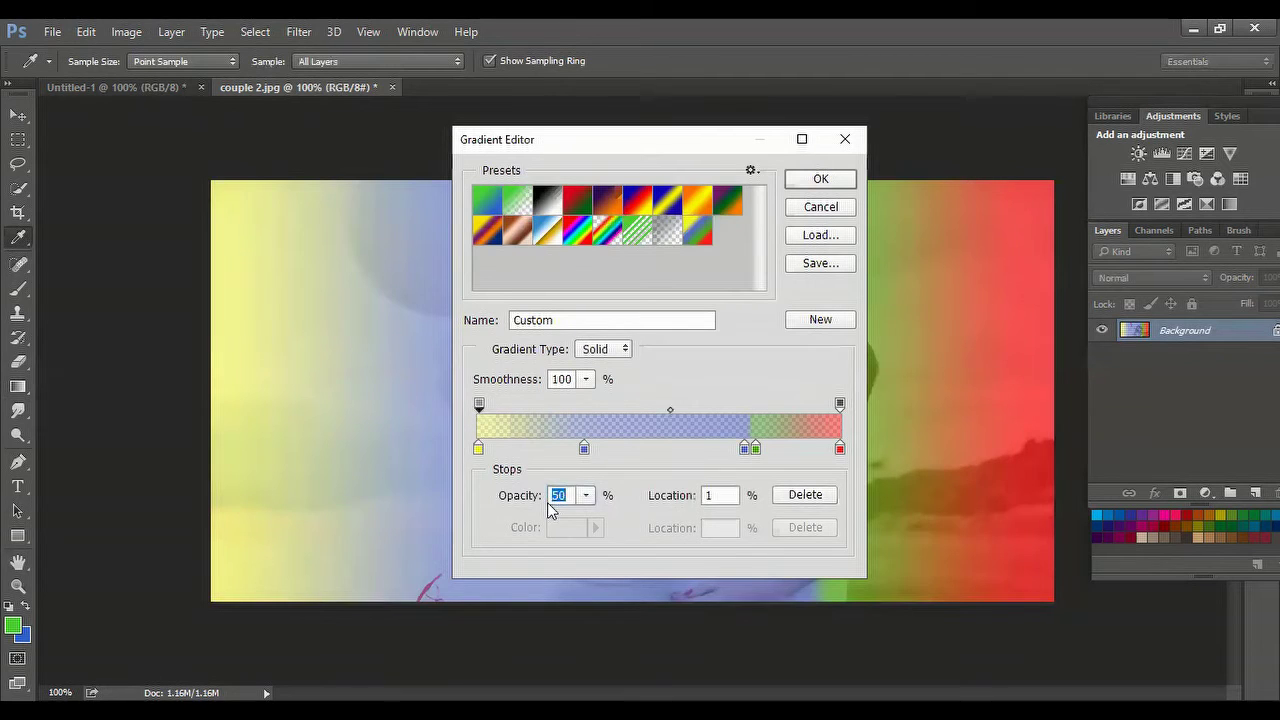
{"action": "left_click_drag", "start_coordinate": [550, 495], "coordinate": [640, 518]}
{"action": "left_click", "coordinate": [588, 495]}
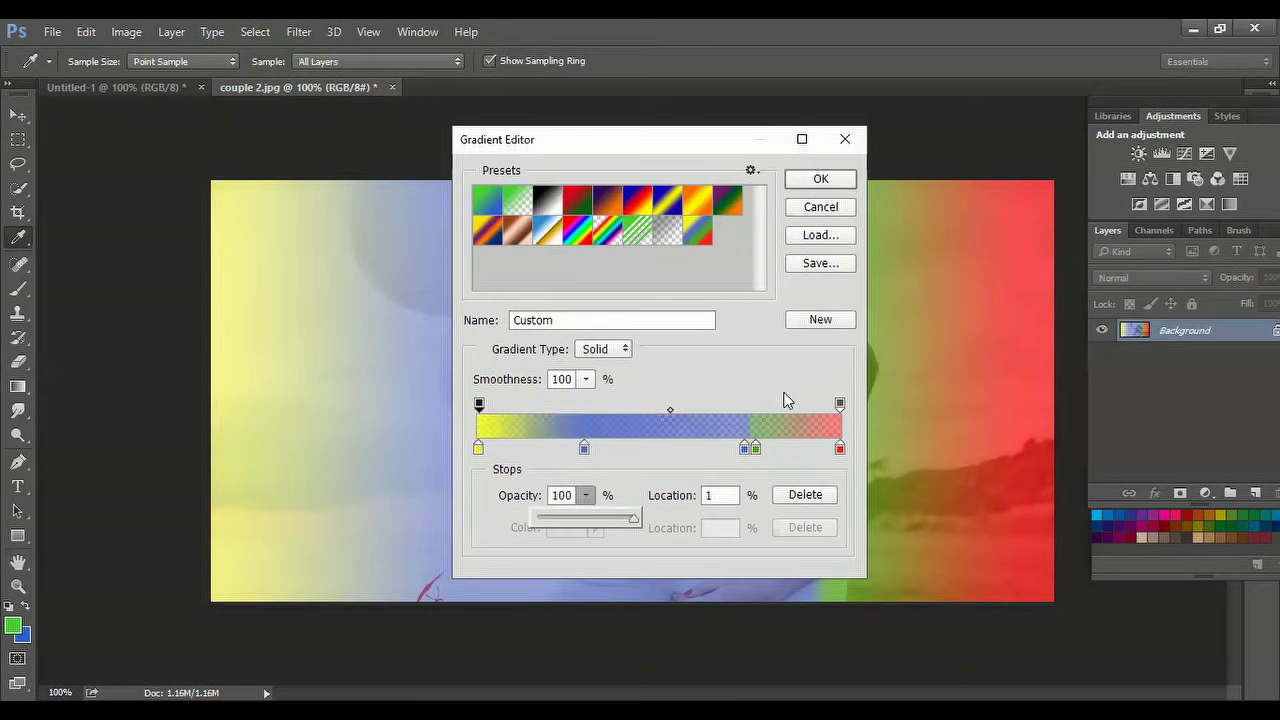
Move the gradient's ending opacity stop to location 99% and set its opacity to 47%
{"action": "left_click", "coordinate": [840, 406]}
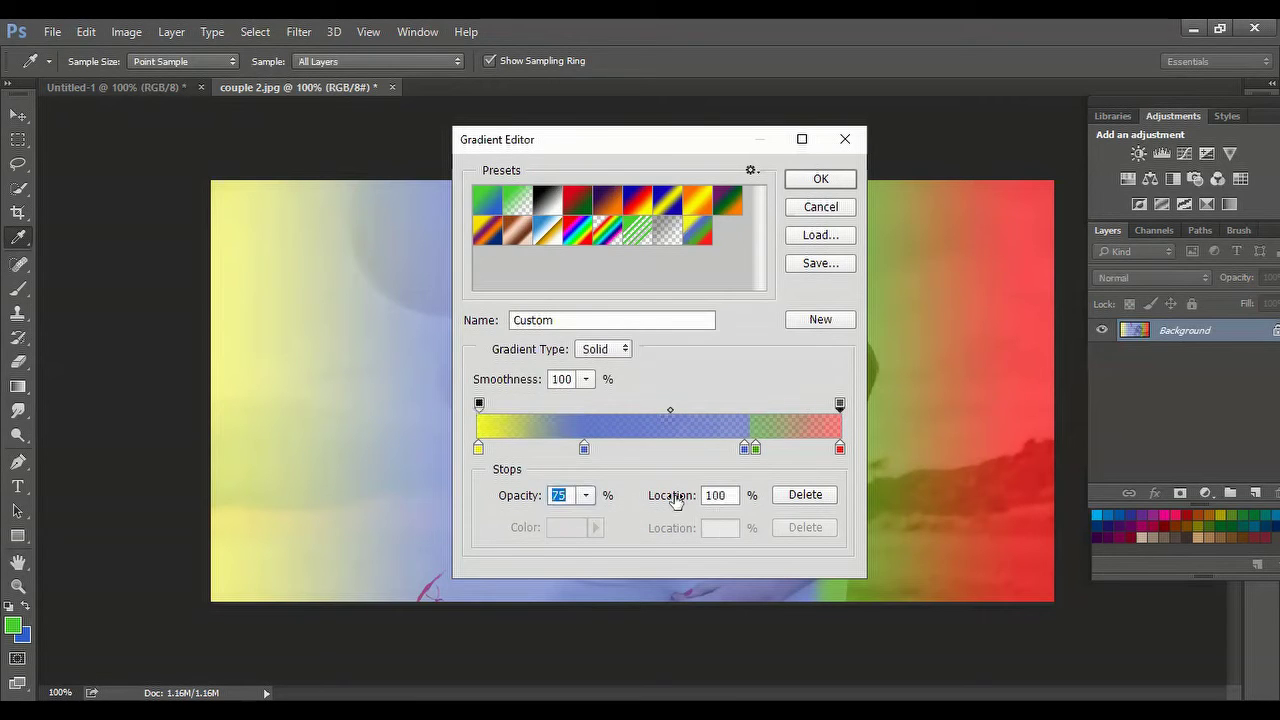
{"action": "left_click", "coordinate": [587, 497]}
{"action": "mouse_move", "coordinate": [588, 518]}
{"action": "left_mouse_down"}
{"action": "mouse_move", "coordinate": [630, 521]}
{"action": "mouse_move", "coordinate": [607, 519]}
{"action": "left_mouse_up"}
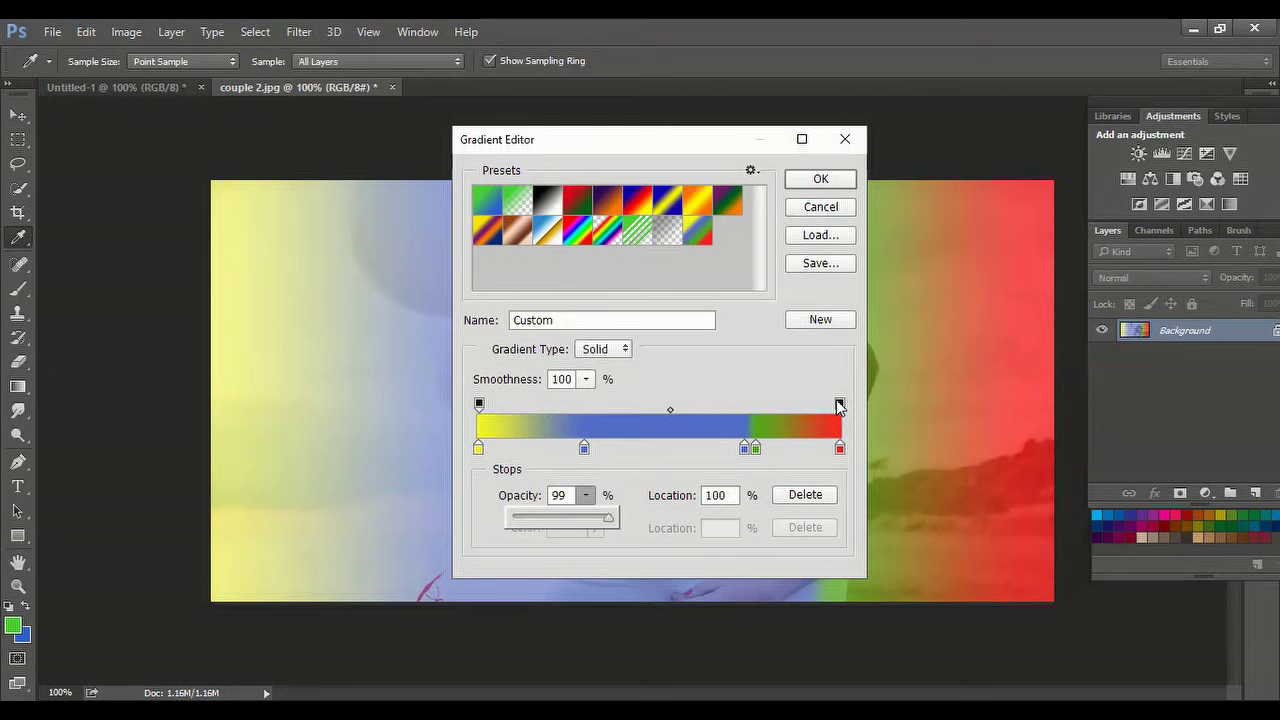
{"action": "left_click_drag", "start_coordinate": [838, 404], "coordinate": [836, 404]}
{"action": "left_click", "coordinate": [586, 496]}
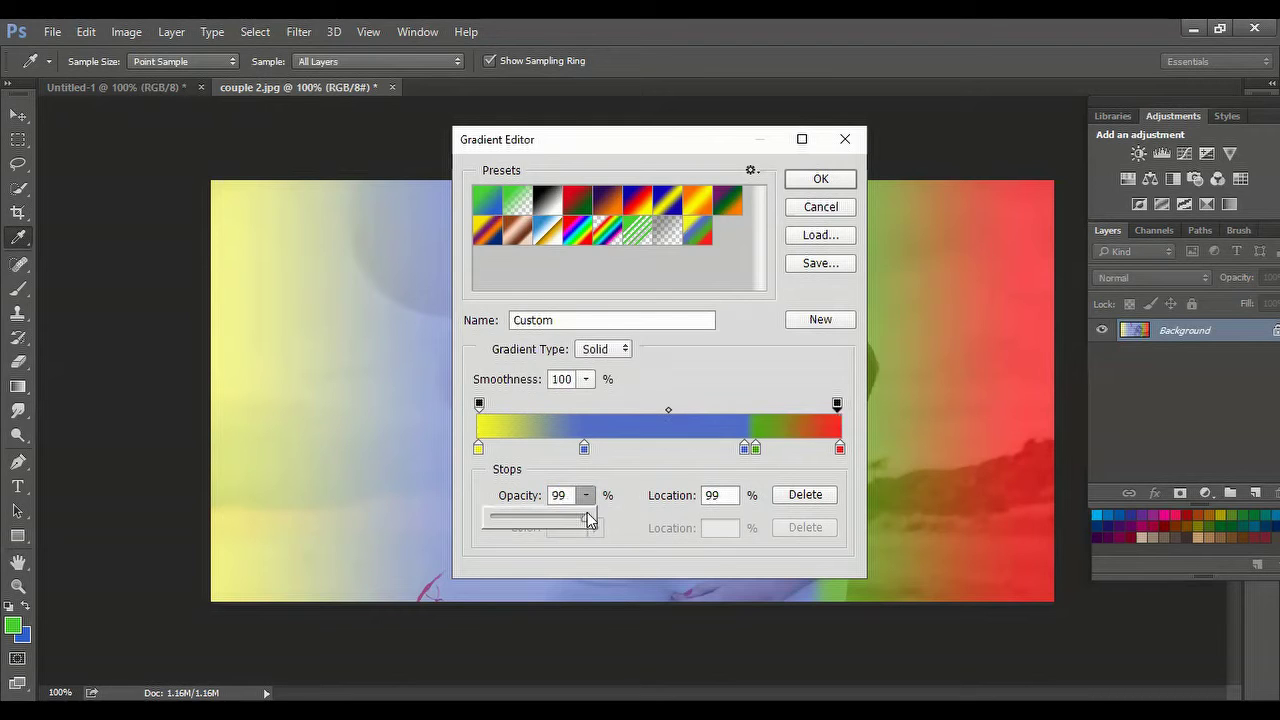
{"action": "left_click_drag", "start_coordinate": [587, 518], "coordinate": [537, 520]}
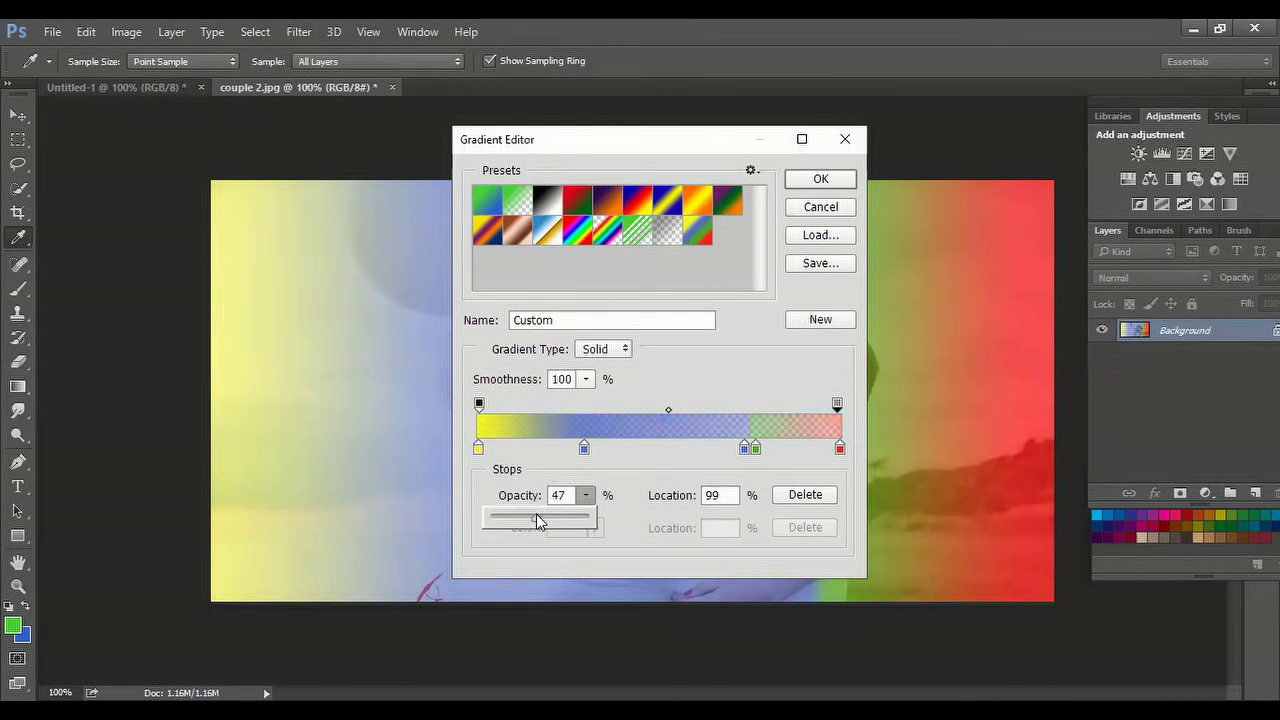
Add an opacity stop between the two end stops, set its opacity to 100%, and position it at 32%
{"action": "left_click", "coordinate": [582, 416]}
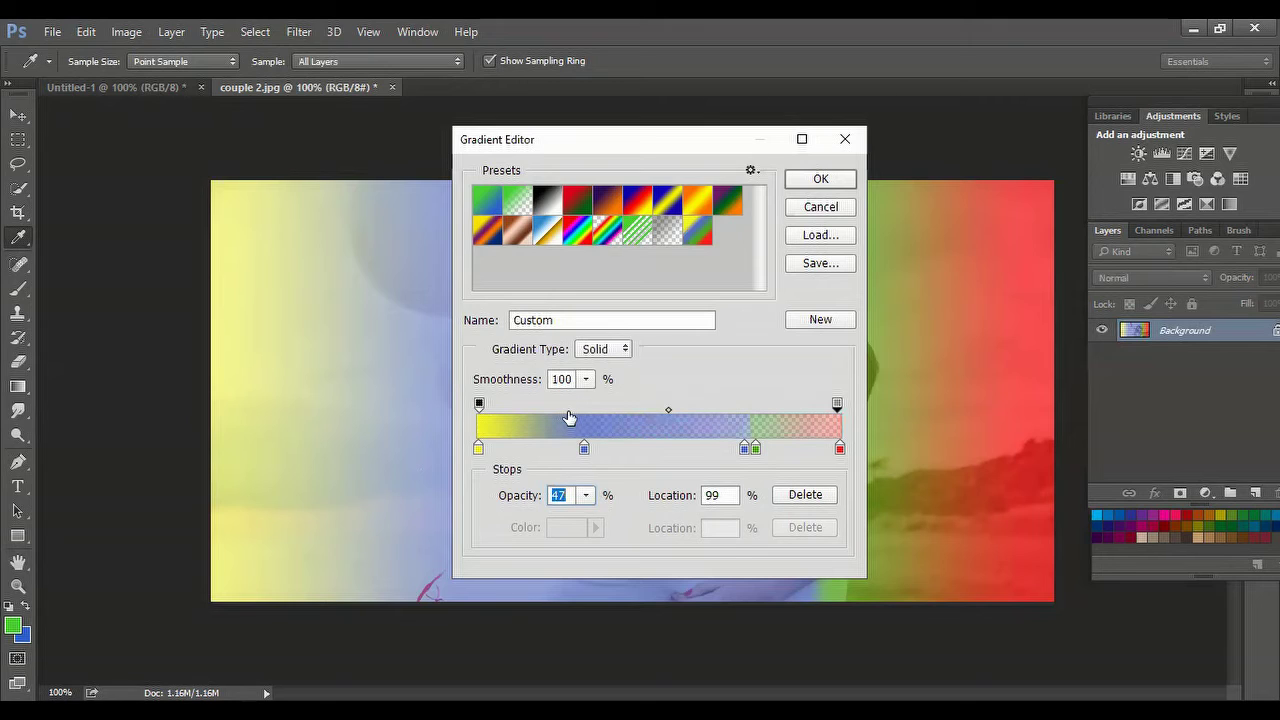
{"action": "left_click", "coordinate": [568, 410]}
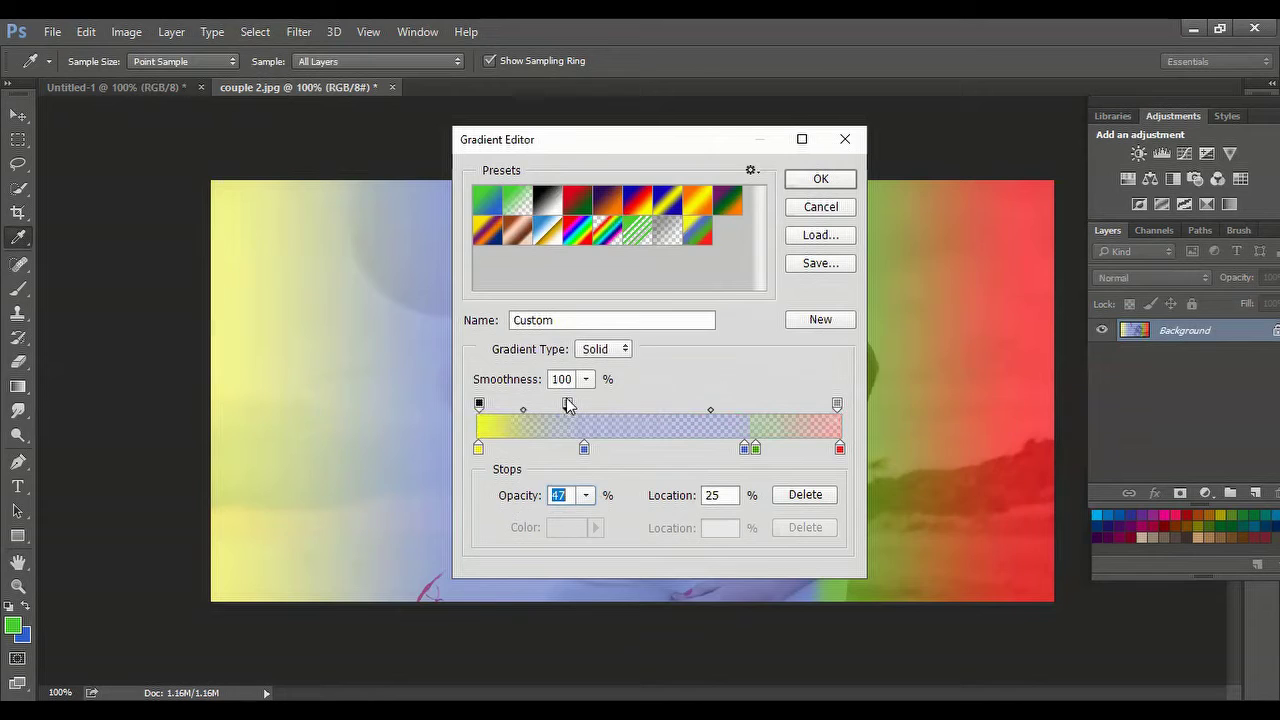
{"action": "left_click", "coordinate": [479, 404]}
{"action": "left_click", "coordinate": [569, 405]}
{"action": "left_click", "coordinate": [586, 495]}
{"action": "left_click_drag", "start_coordinate": [586, 517], "coordinate": [640, 518]}
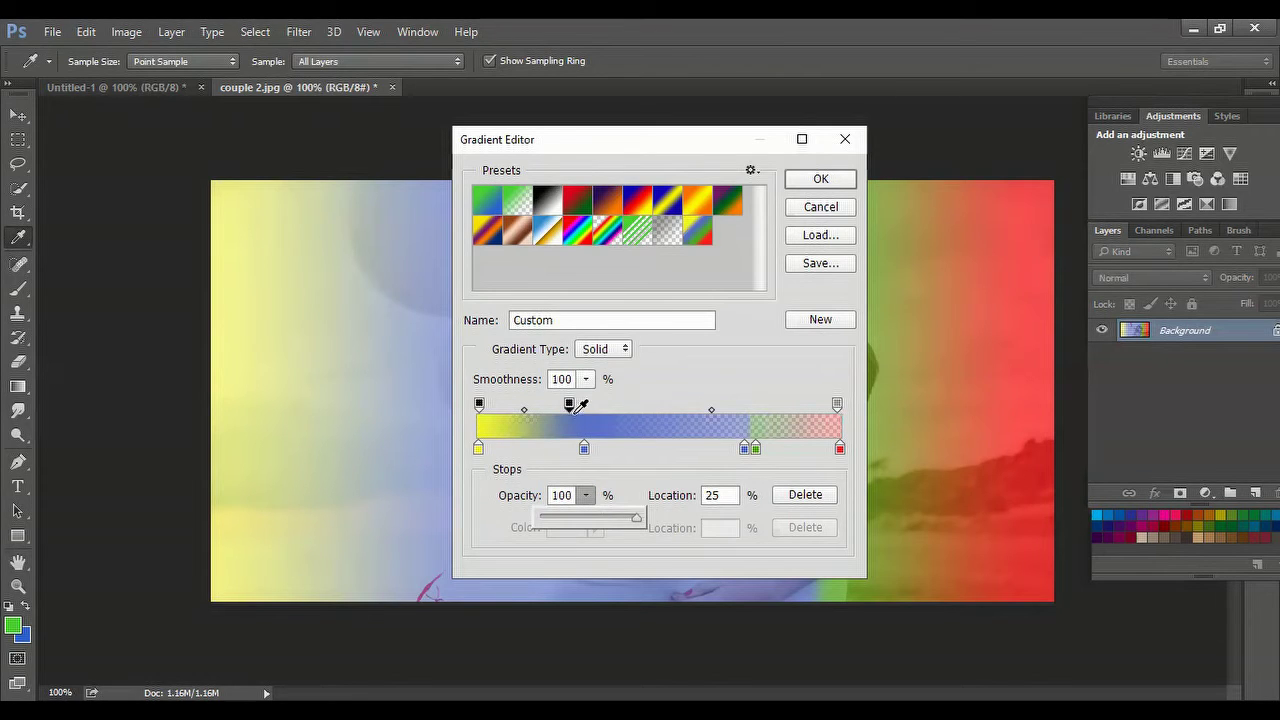
{"action": "mouse_move", "coordinate": [569, 405]}
{"action": "left_mouse_down"}
{"action": "mouse_move", "coordinate": [723, 407]}
{"action": "mouse_move", "coordinate": [507, 418]}
{"action": "mouse_move", "coordinate": [617, 405]}
{"action": "mouse_move", "coordinate": [593, 405]}
{"action": "left_mouse_up"}
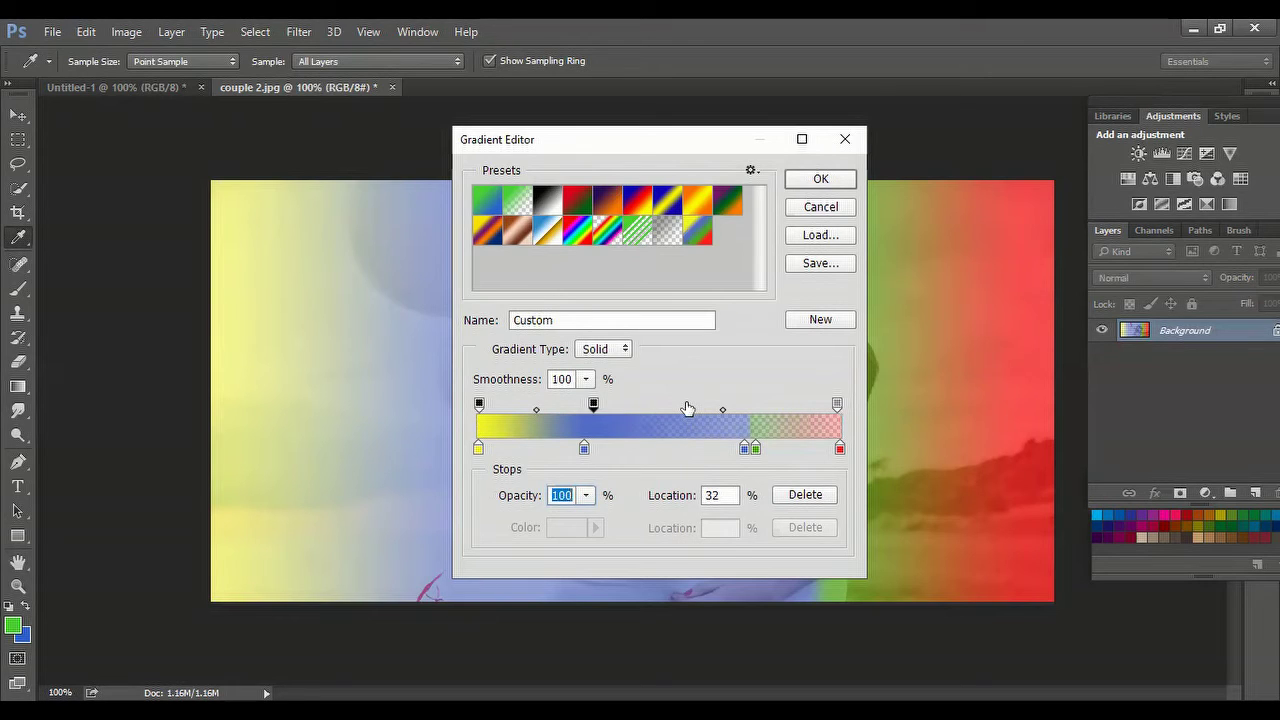
Discard the open gradient edits and undo the gradient fill on the couple photo
{"action": "left_click", "coordinate": [813, 208]}
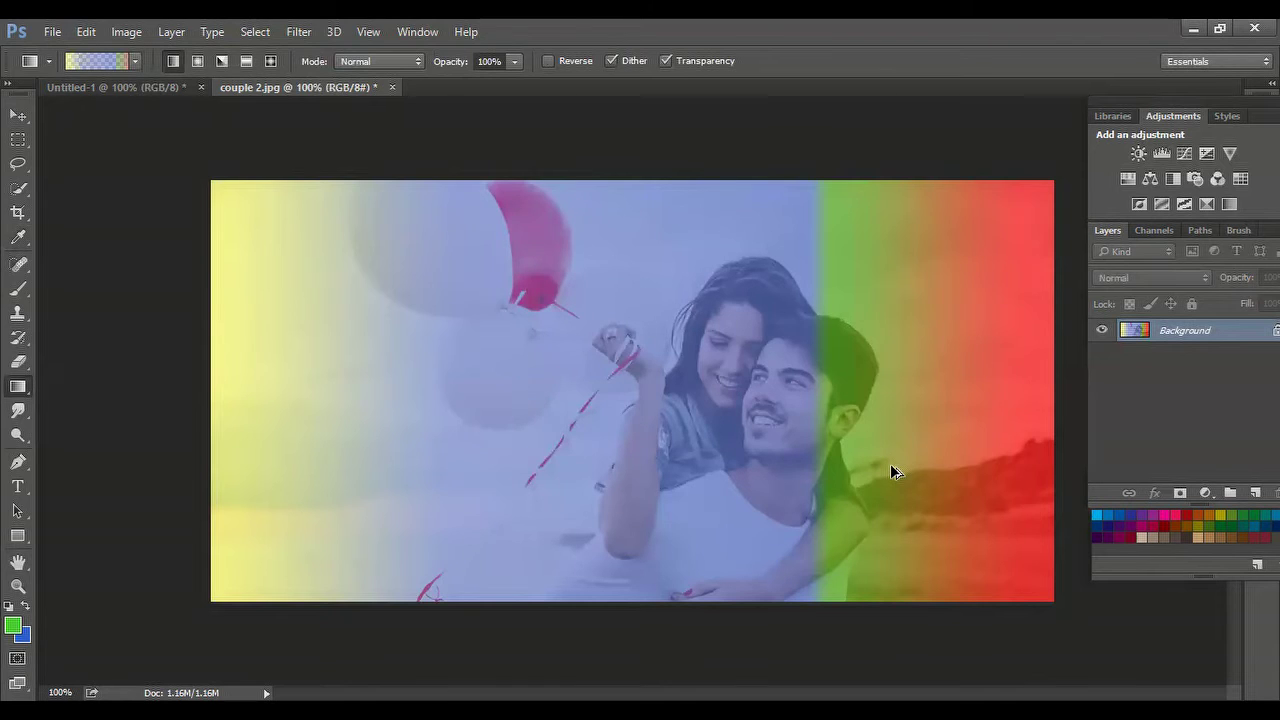
{"action": "key", "text": "ctrl+z"}
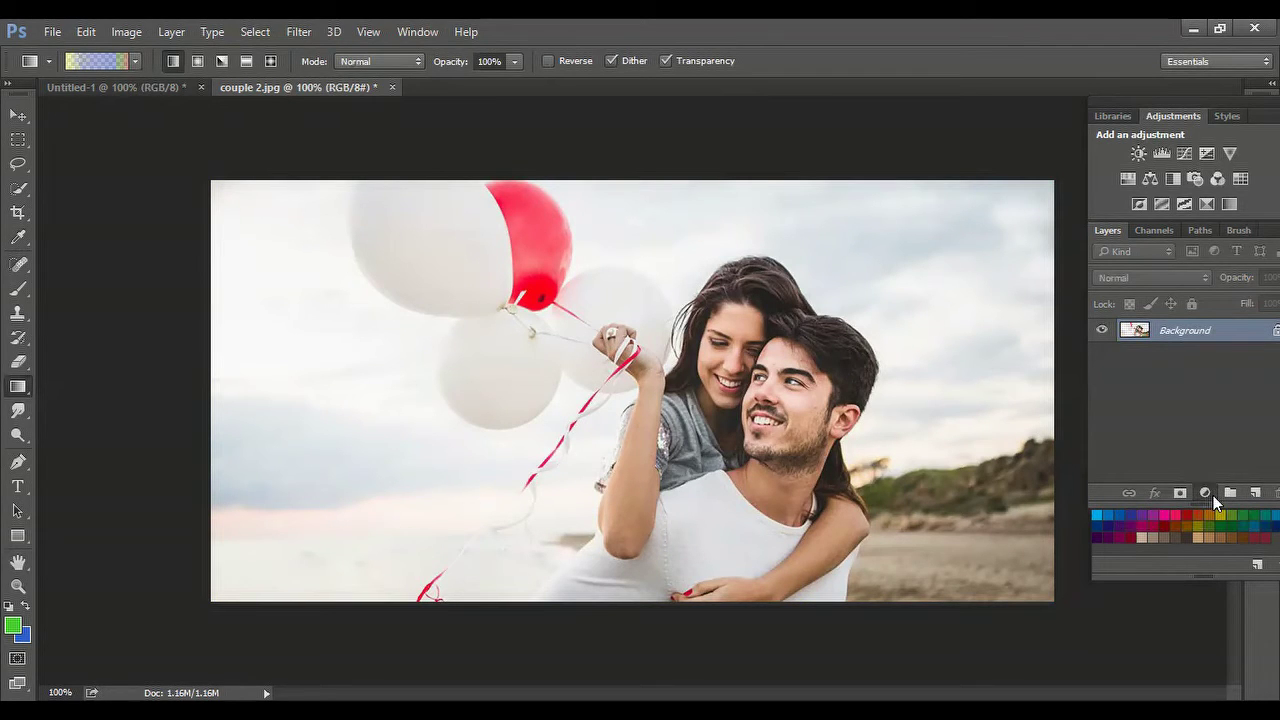
Add a Gradient fill layer over the photo and try the black-to-white, copper and transparent stripes presets
{"action": "left_click", "coordinate": [1212, 496]}
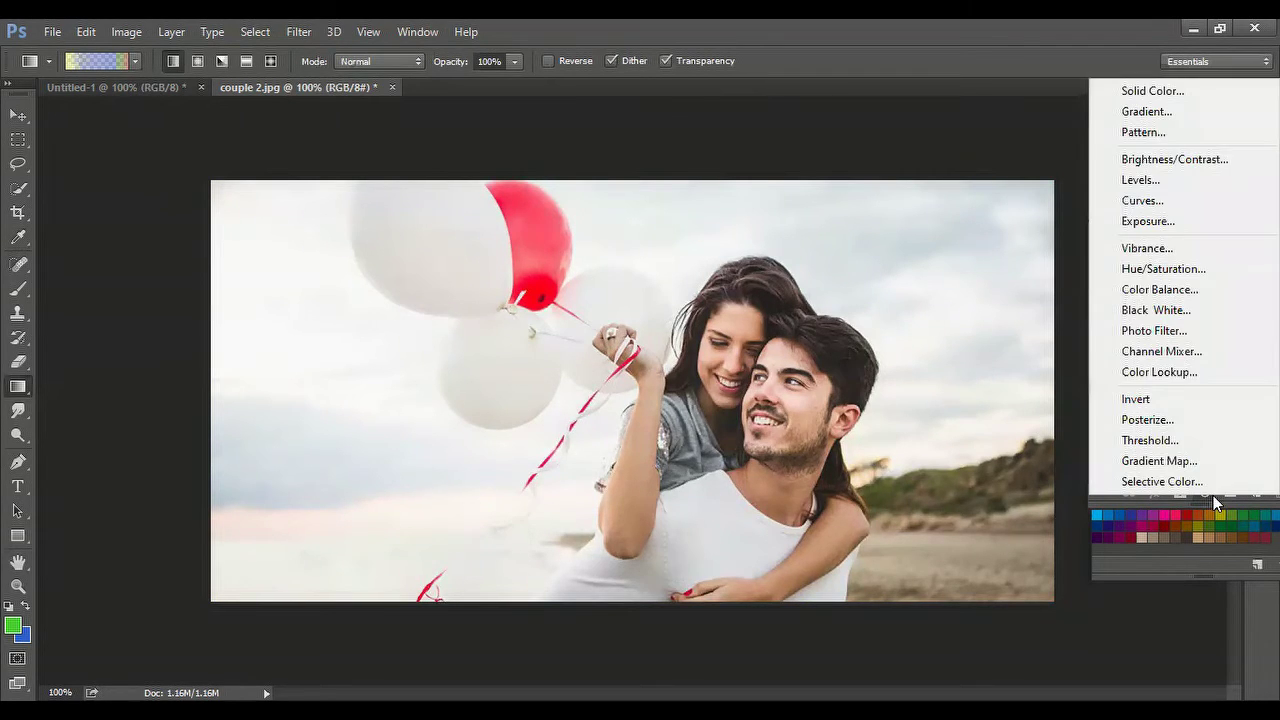
{"action": "left_click", "coordinate": [1158, 113]}
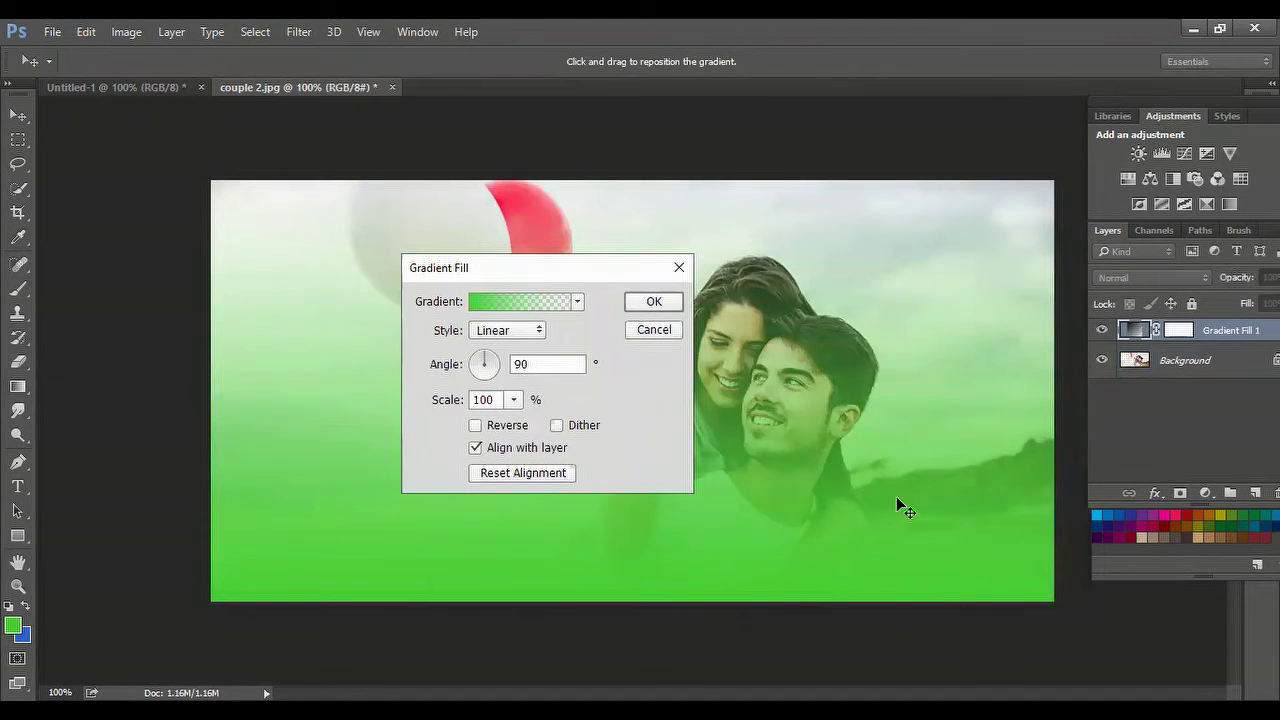
{"action": "left_click", "coordinate": [581, 298]}
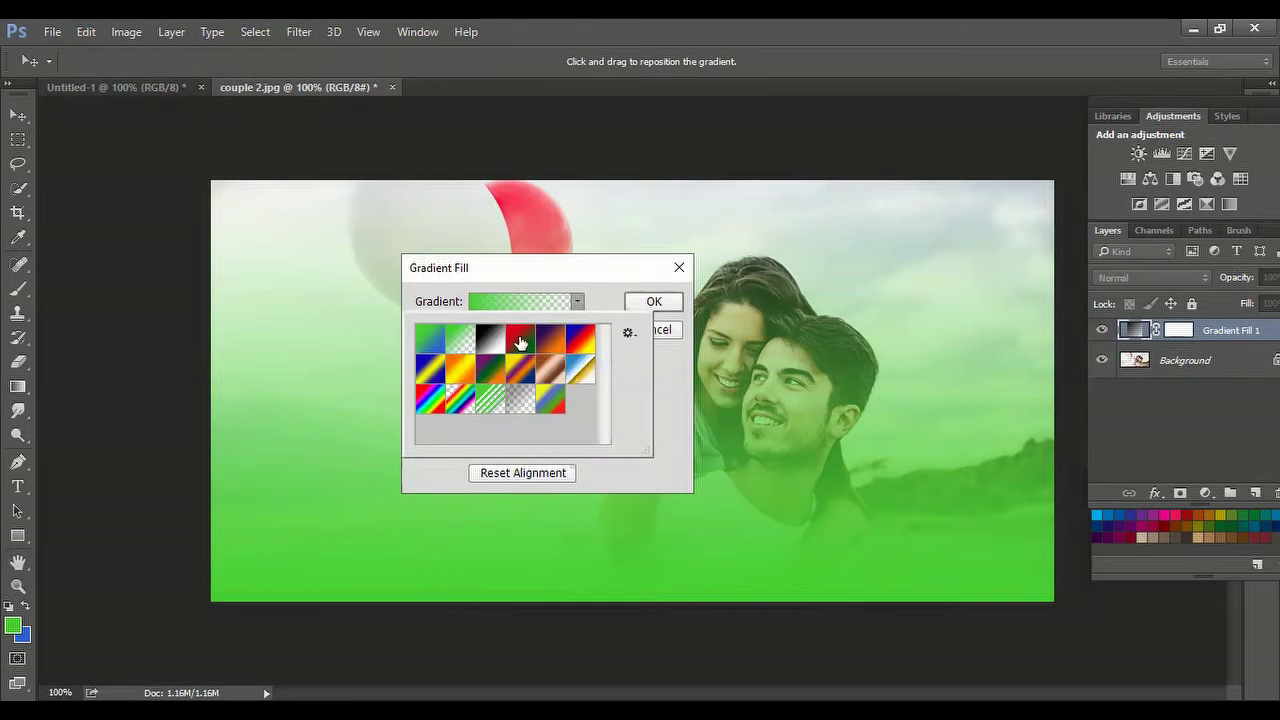
{"action": "left_click", "coordinate": [520, 341]}
{"action": "left_click", "coordinate": [490, 341]}
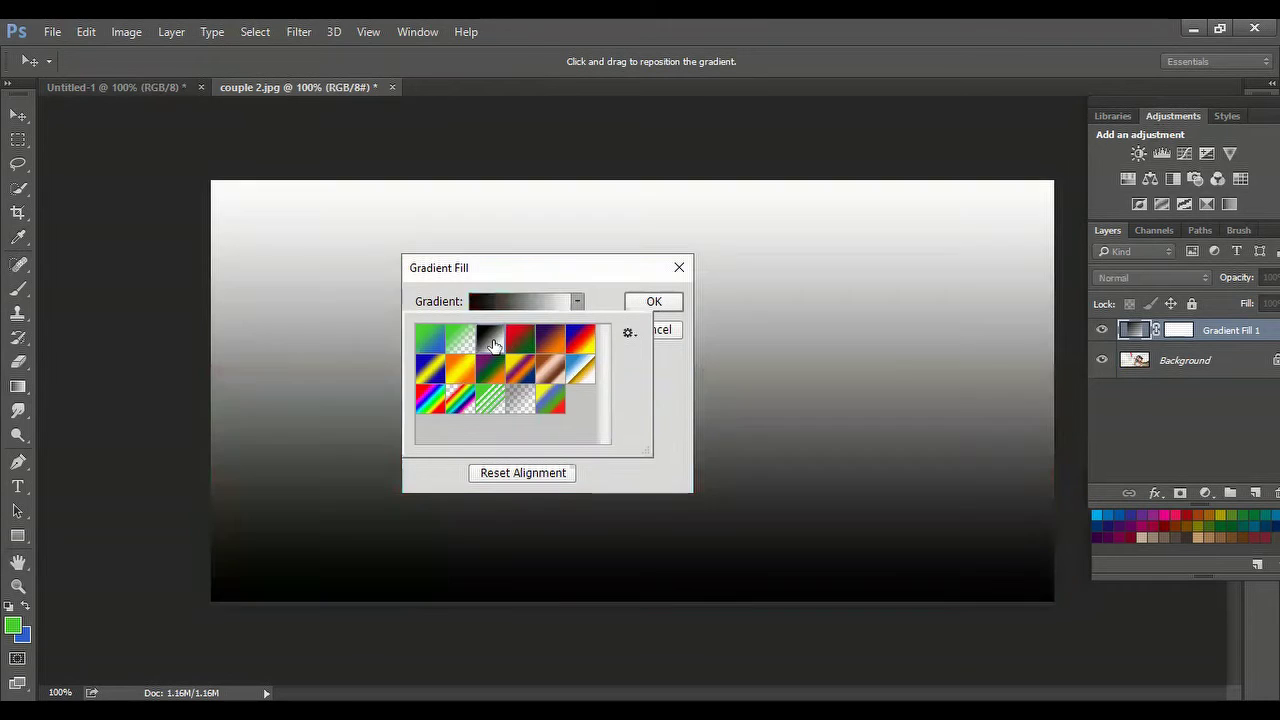
{"action": "left_click", "coordinate": [555, 377]}
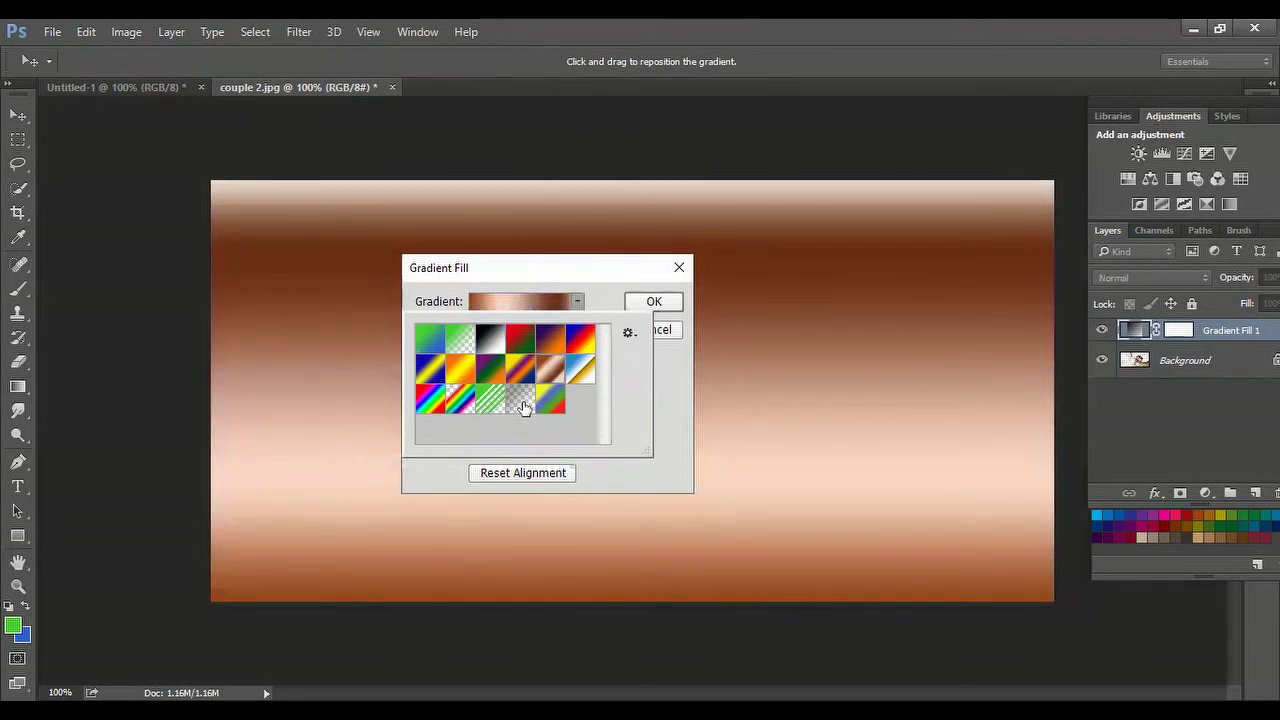
{"action": "left_click", "coordinate": [524, 401]}
{"action": "left_click", "coordinate": [490, 402]}
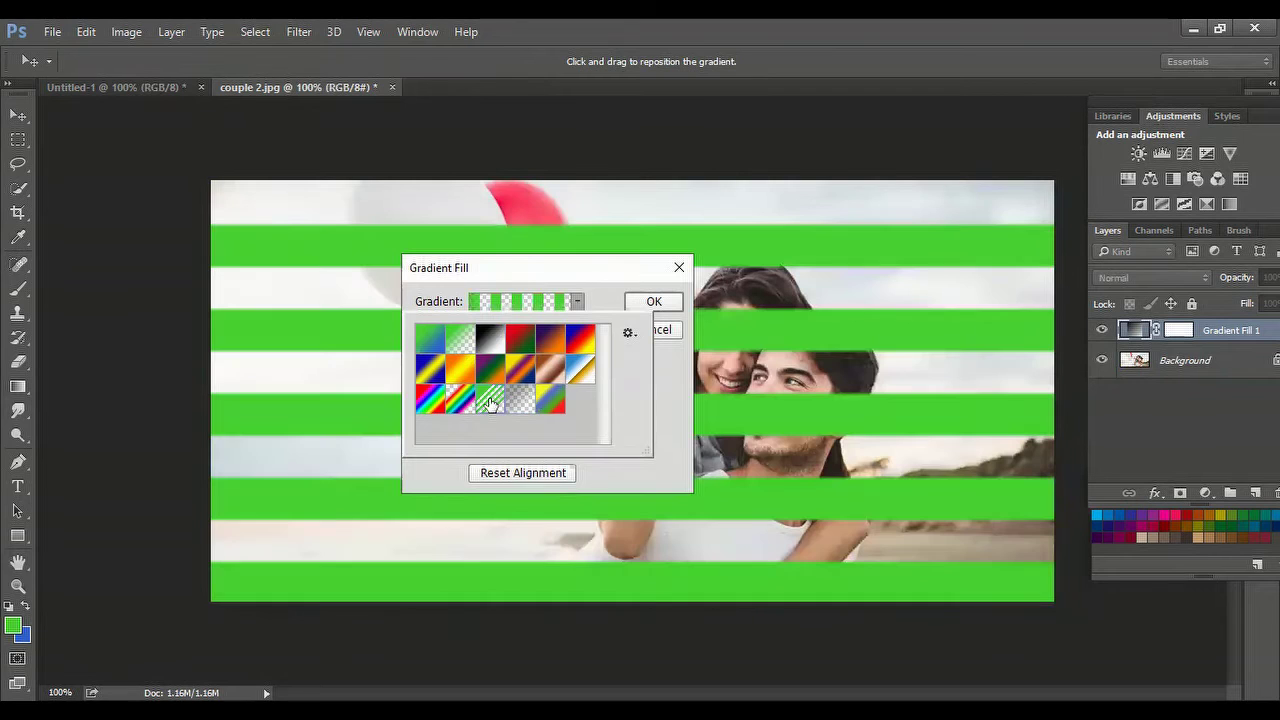
Try the green-to-blue and green-to-transparent presets on the fill layer, returning to the green transparent stripes
{"action": "left_click", "coordinate": [428, 338]}
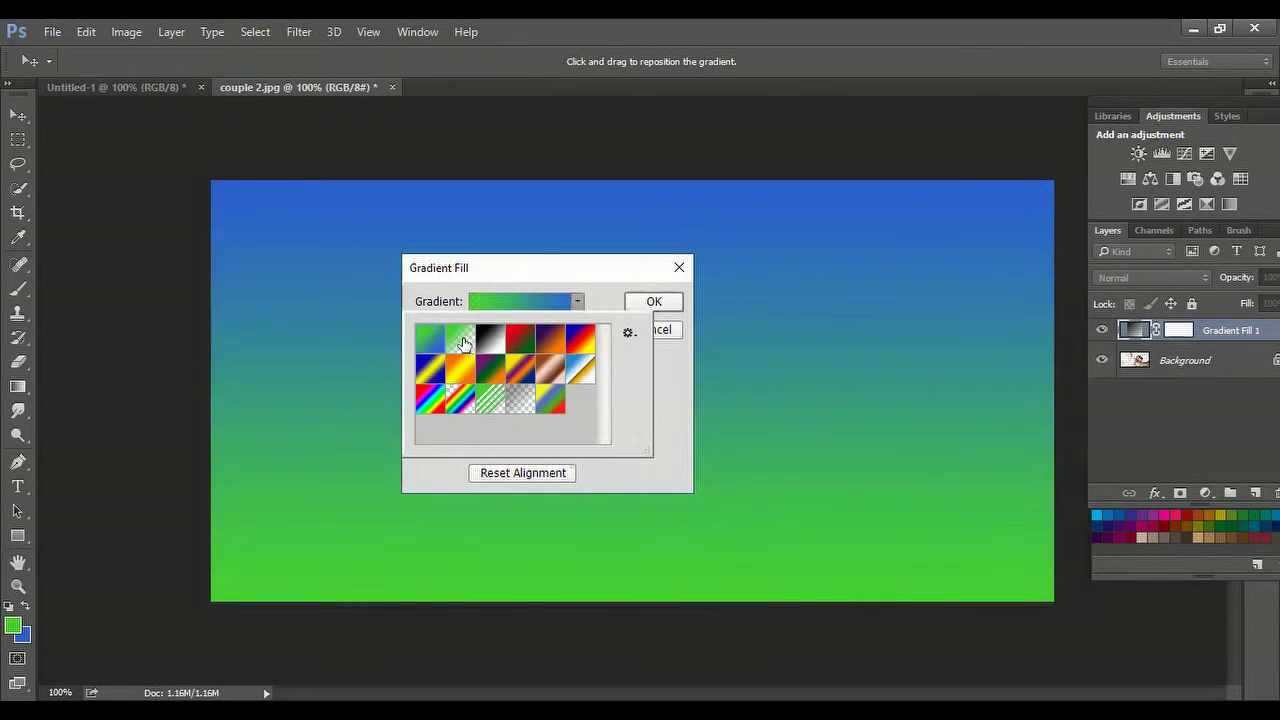
{"action": "left_click", "coordinate": [461, 341]}
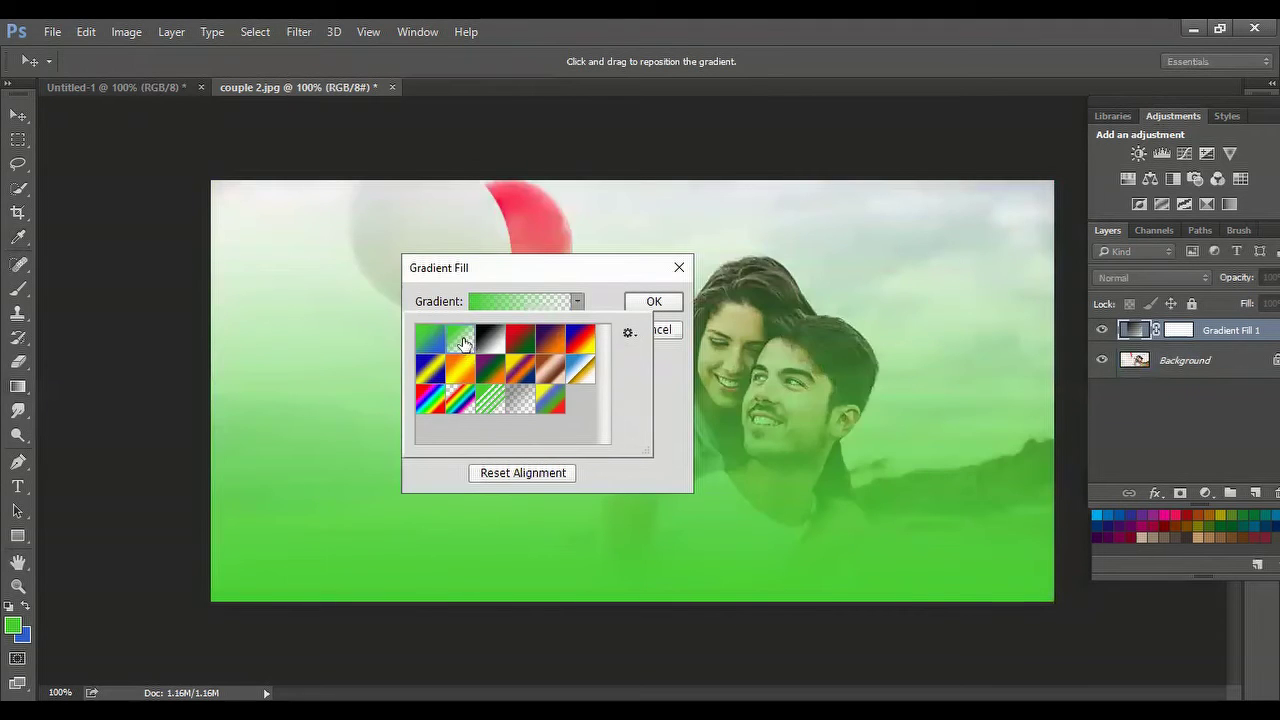
{"action": "left_click", "coordinate": [520, 398]}
{"action": "left_click", "coordinate": [488, 402]}
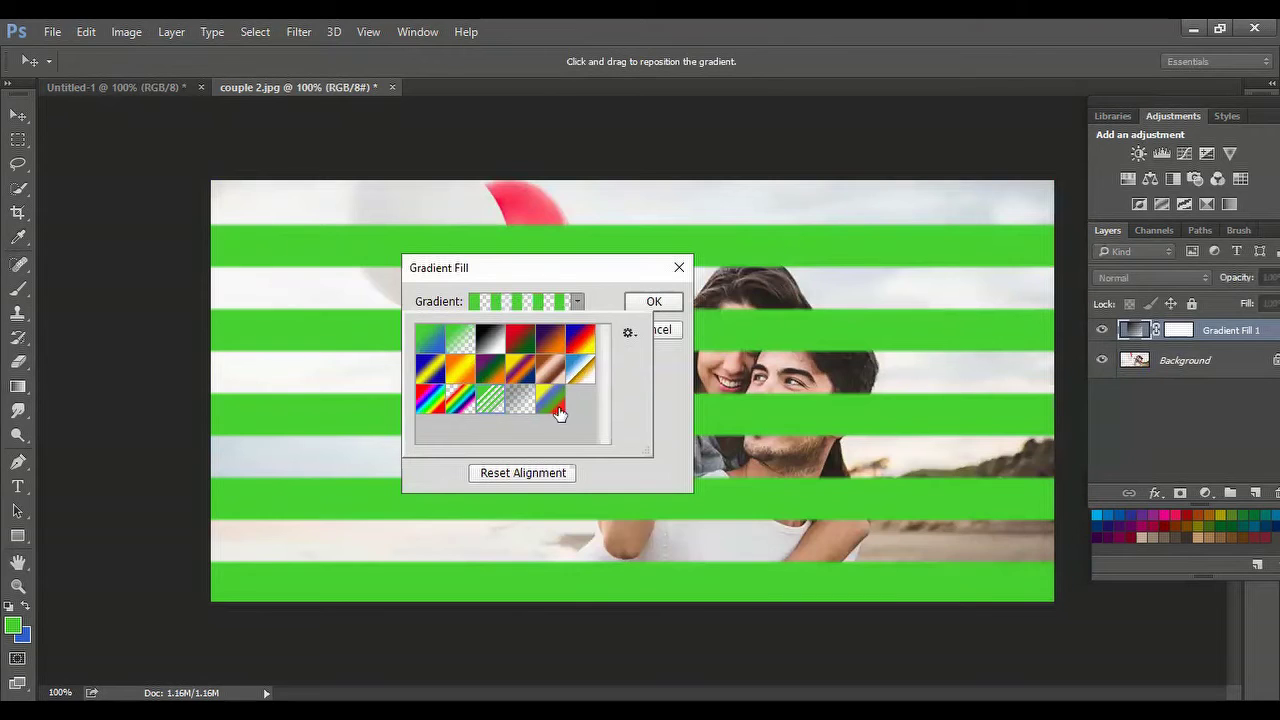
{"action": "left_click", "coordinate": [658, 302]}
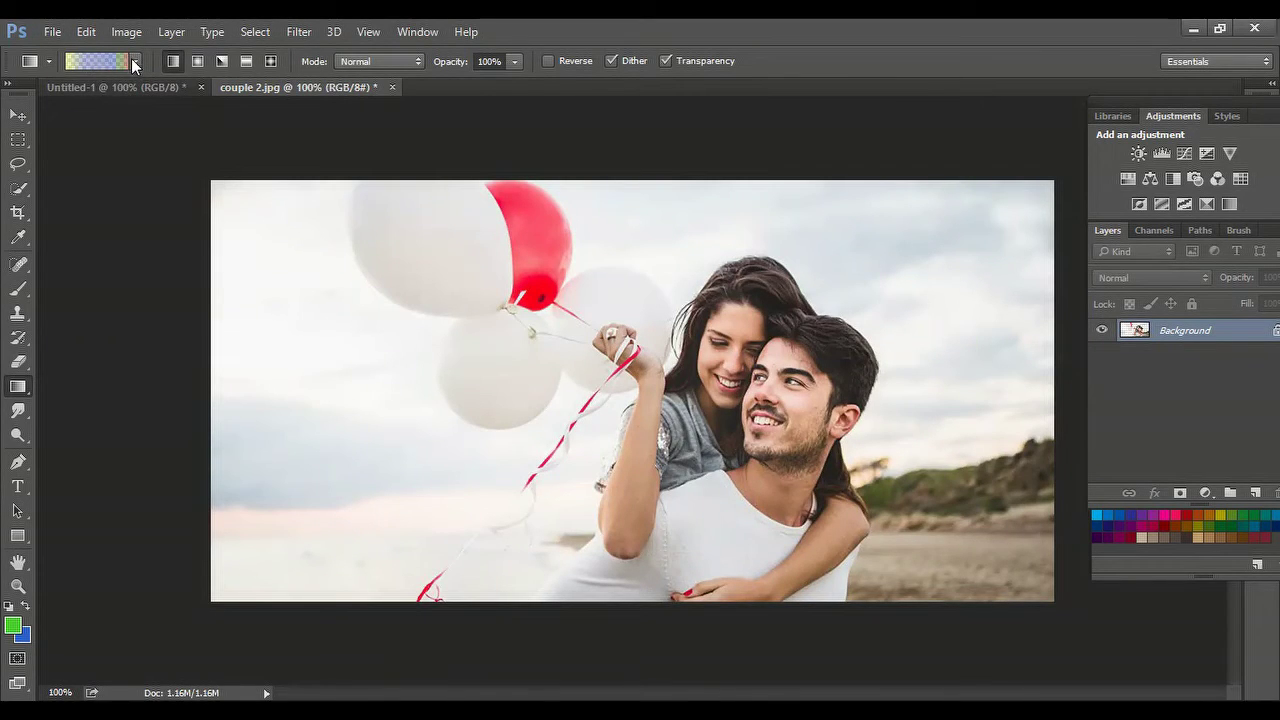
Switch from the Gradient tool to the Dodge tool
{"action": "left_click", "coordinate": [135, 63]}
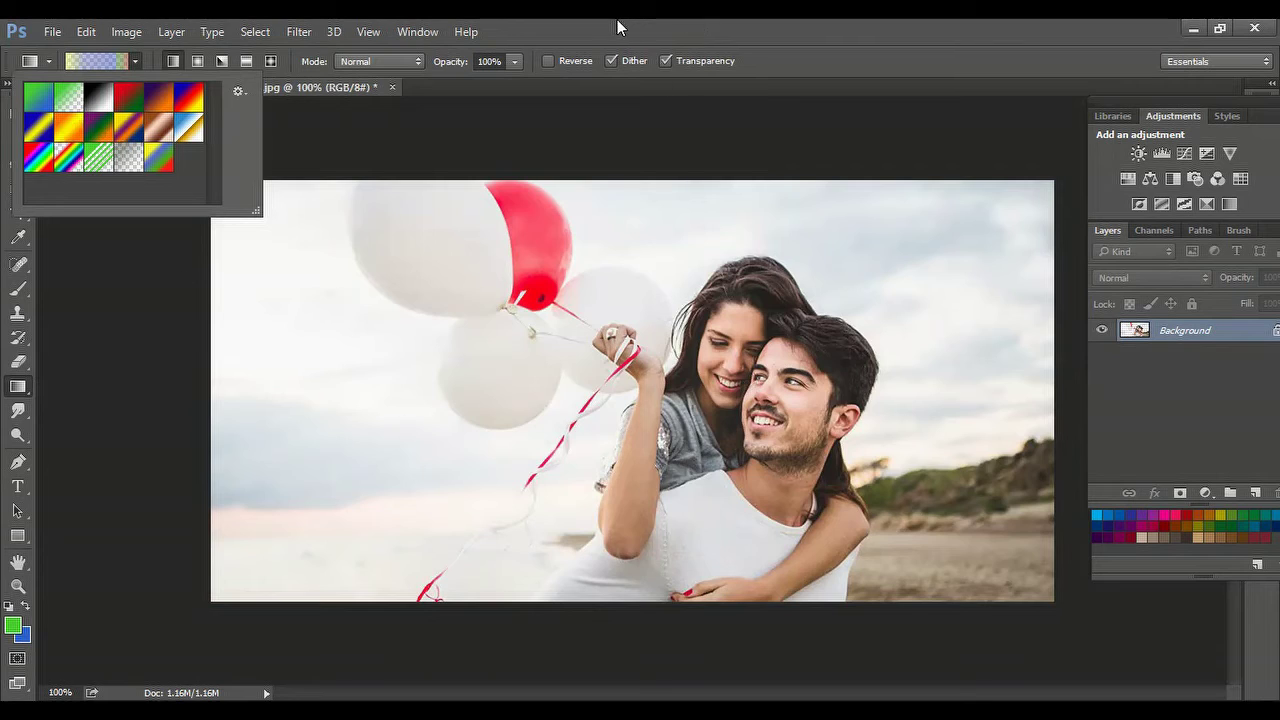
{"action": "left_click", "coordinate": [24, 446]}
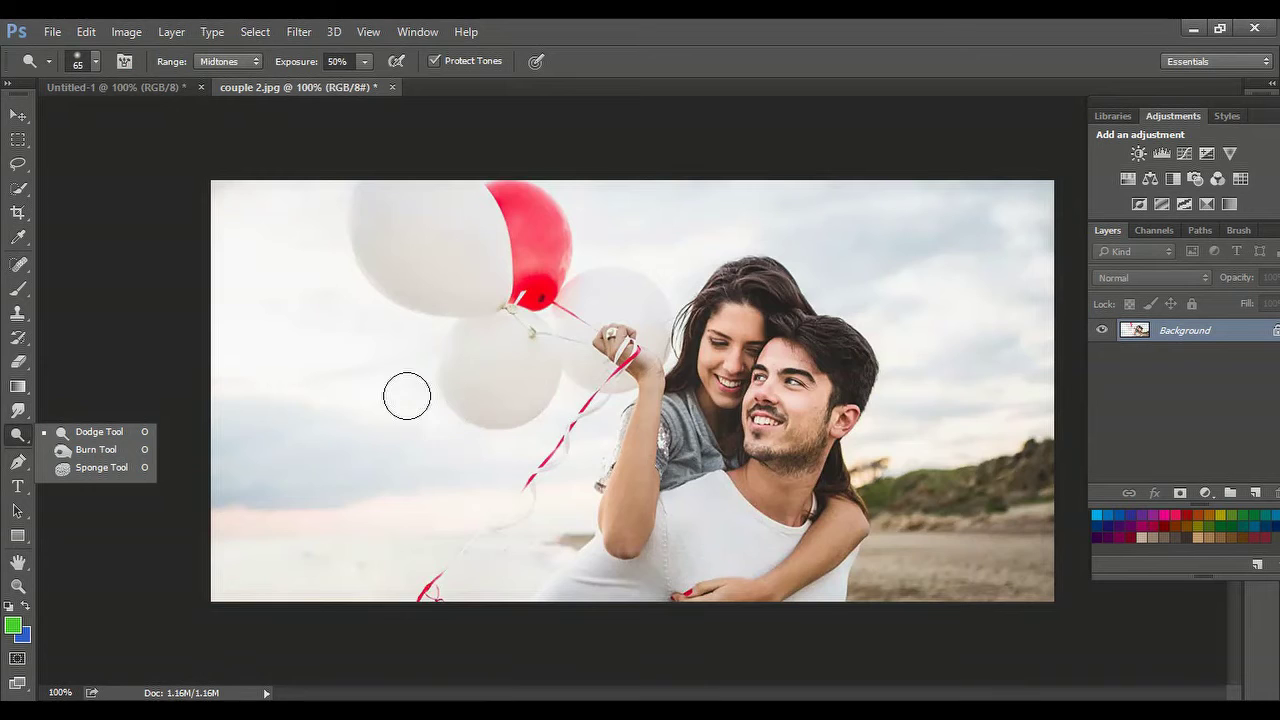
Close couple 2.jpg and the untitled gradient document without saving either one
{"action": "left_click", "coordinate": [52, 33]}
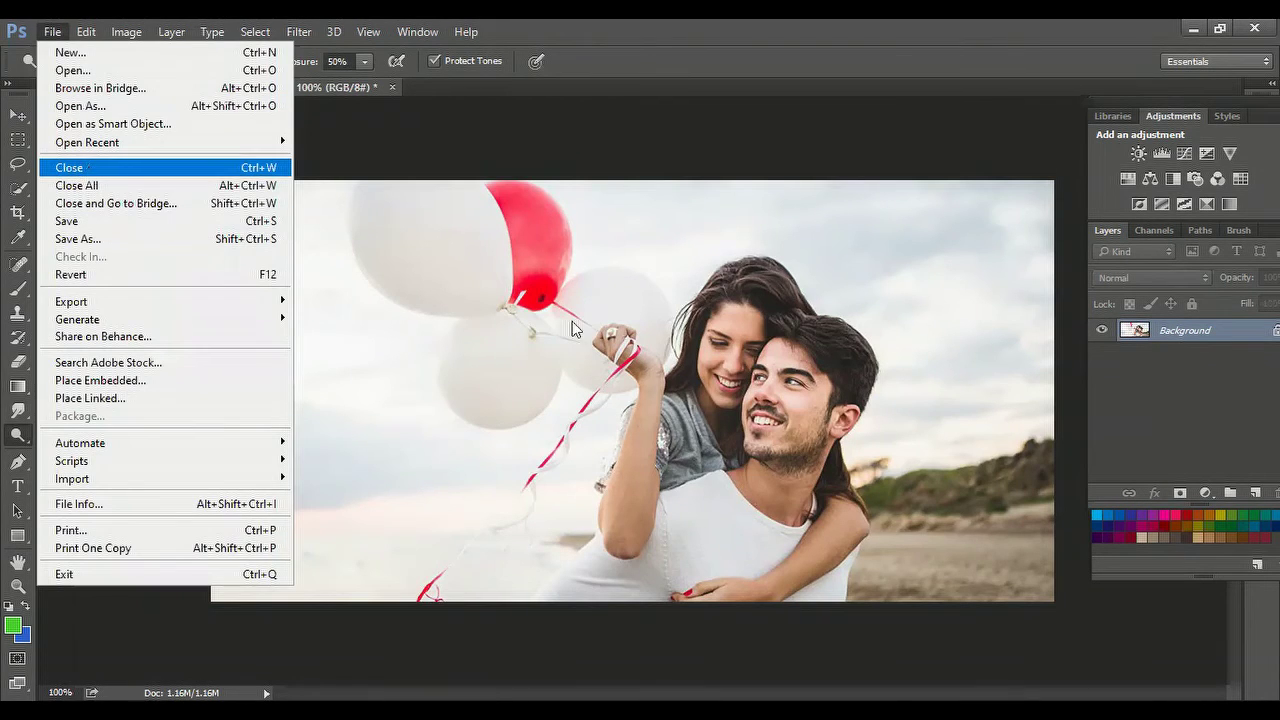
{"action": "key", "text": "Return"}
{"action": "left_click", "coordinate": [648, 297]}
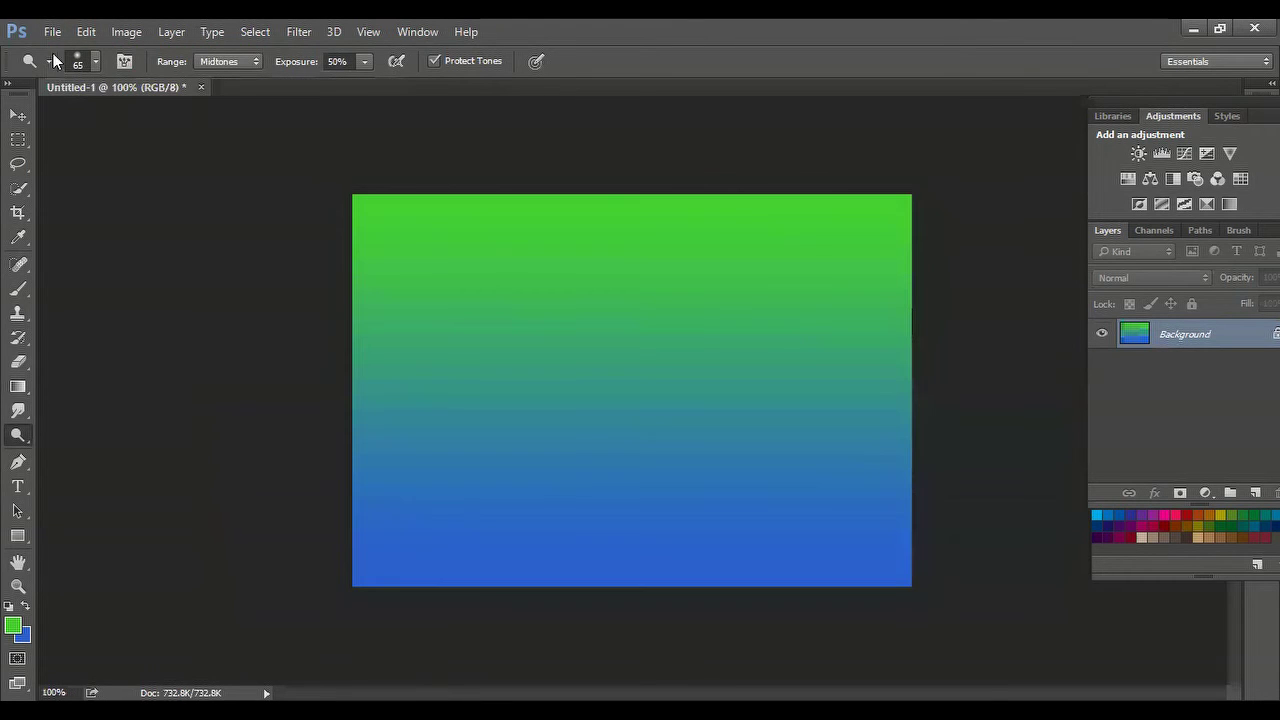
{"action": "left_click", "coordinate": [50, 33]}
{"action": "key", "text": "Escape"}
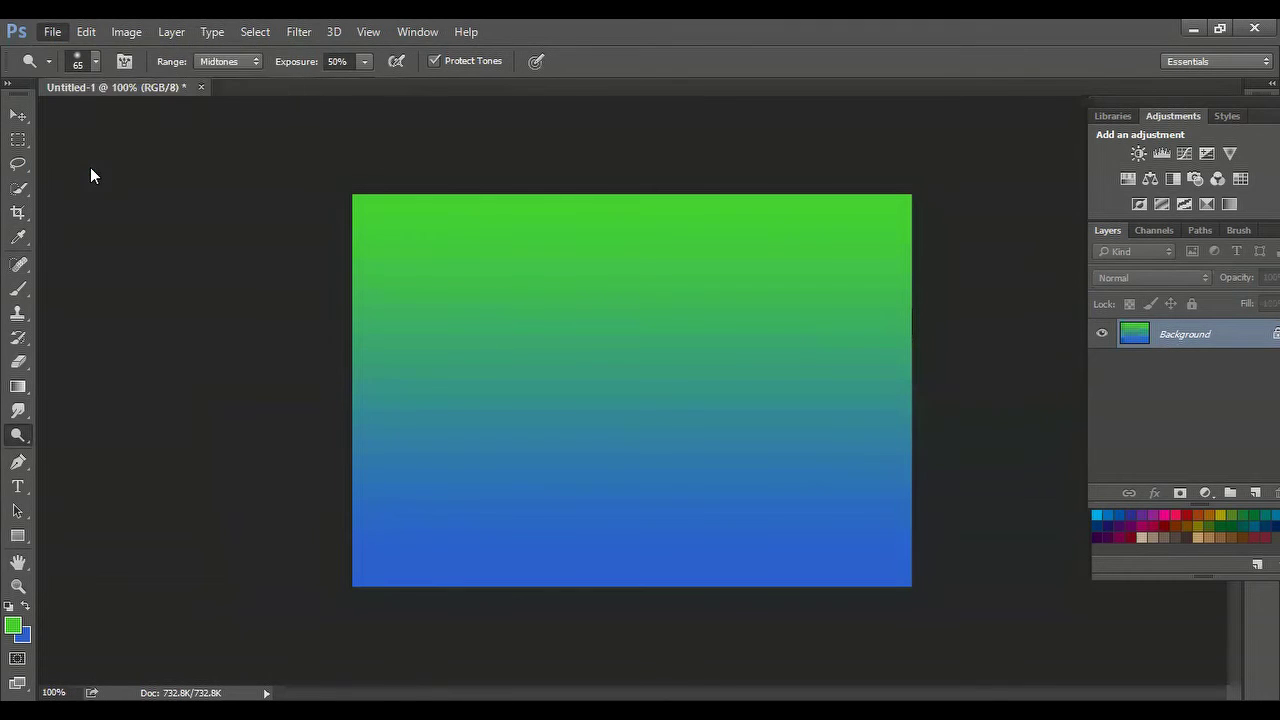
{"action": "left_click", "coordinate": [652, 297]}
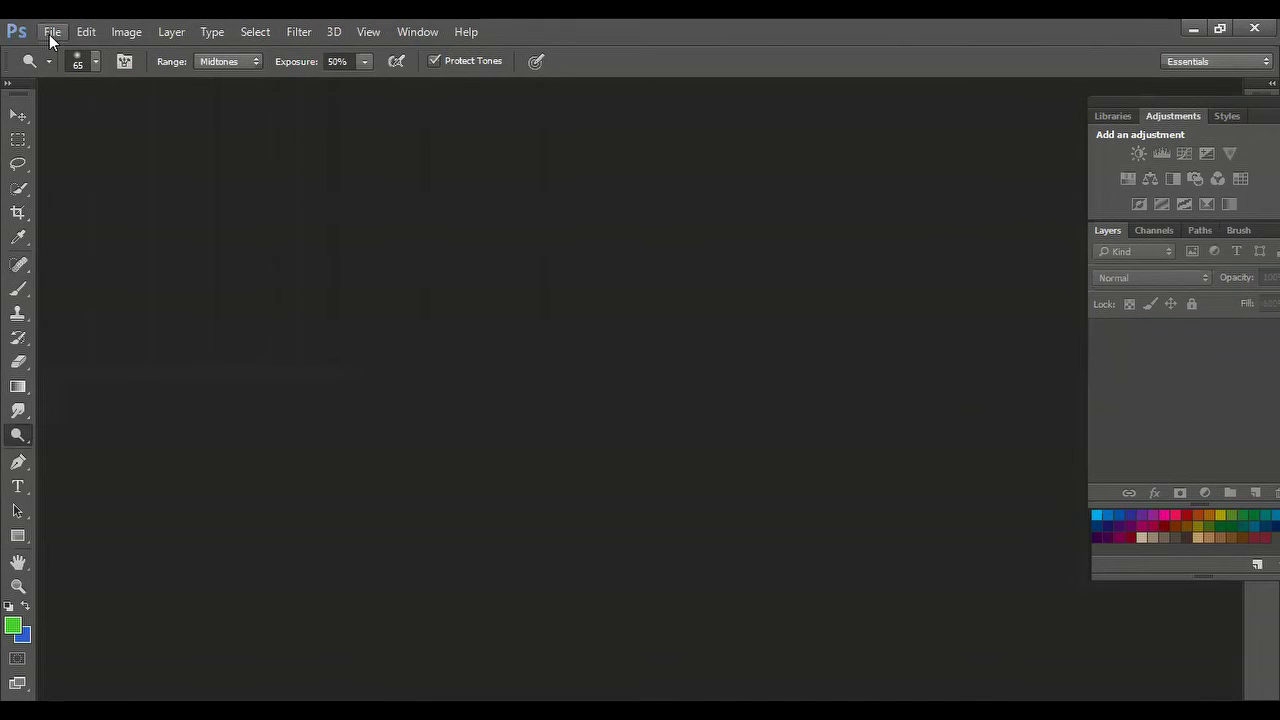
Open the kalabhavn-01.jpg portrait from the Class-09 folder and choose the Dodge tool
{"action": "left_click", "coordinate": [49, 34]}
{"action": "left_click", "coordinate": [92, 78]}
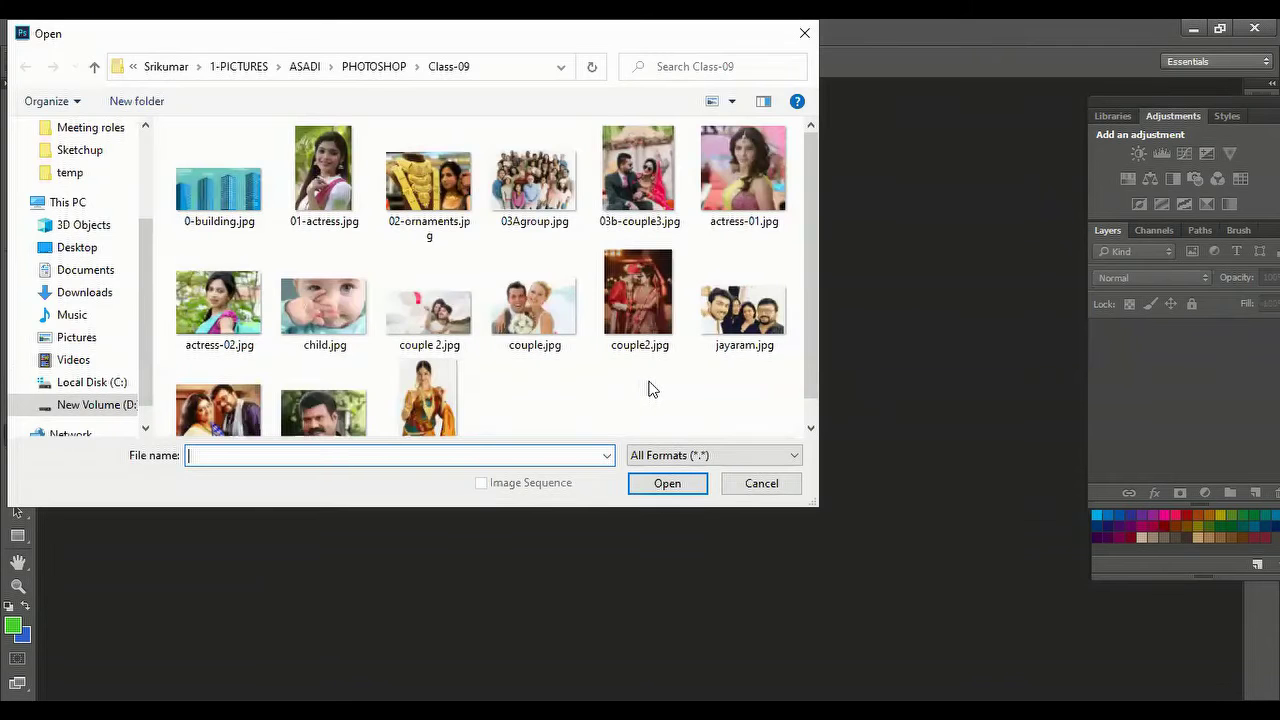
{"action": "left_click", "coordinate": [323, 410]}
{"action": "left_click", "coordinate": [659, 488]}
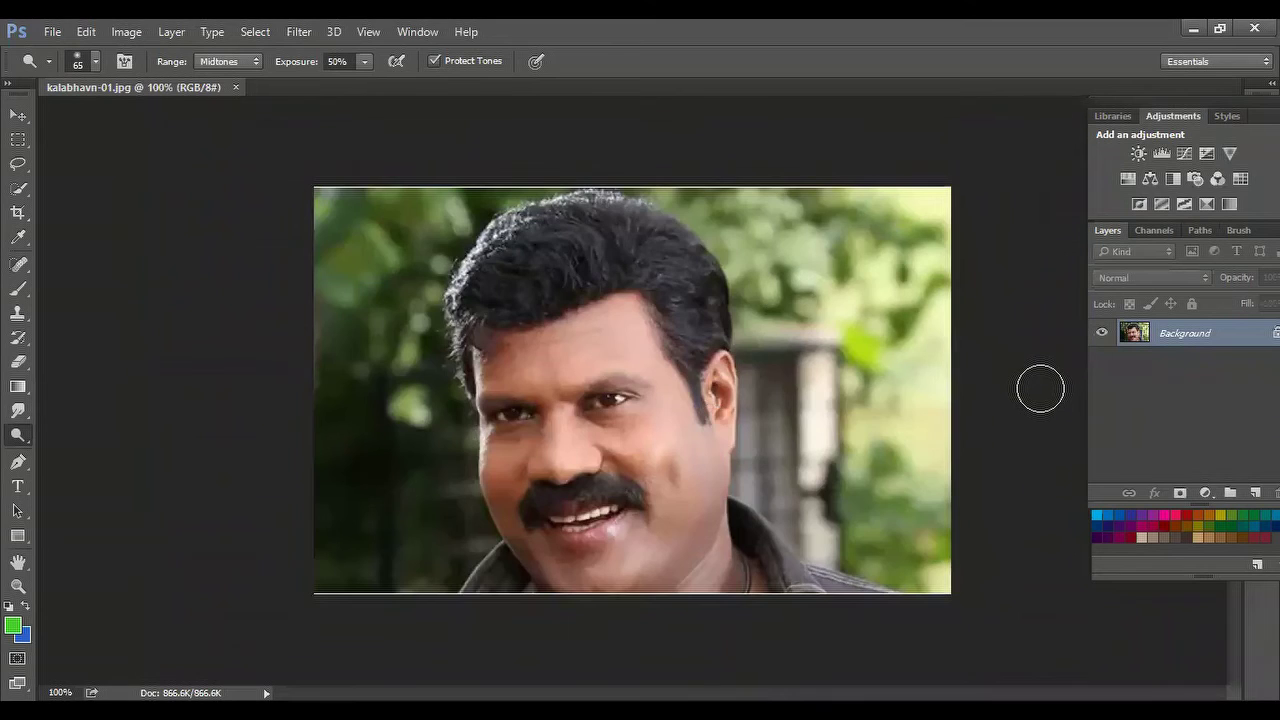
{"action": "right_click", "coordinate": [27, 436]}
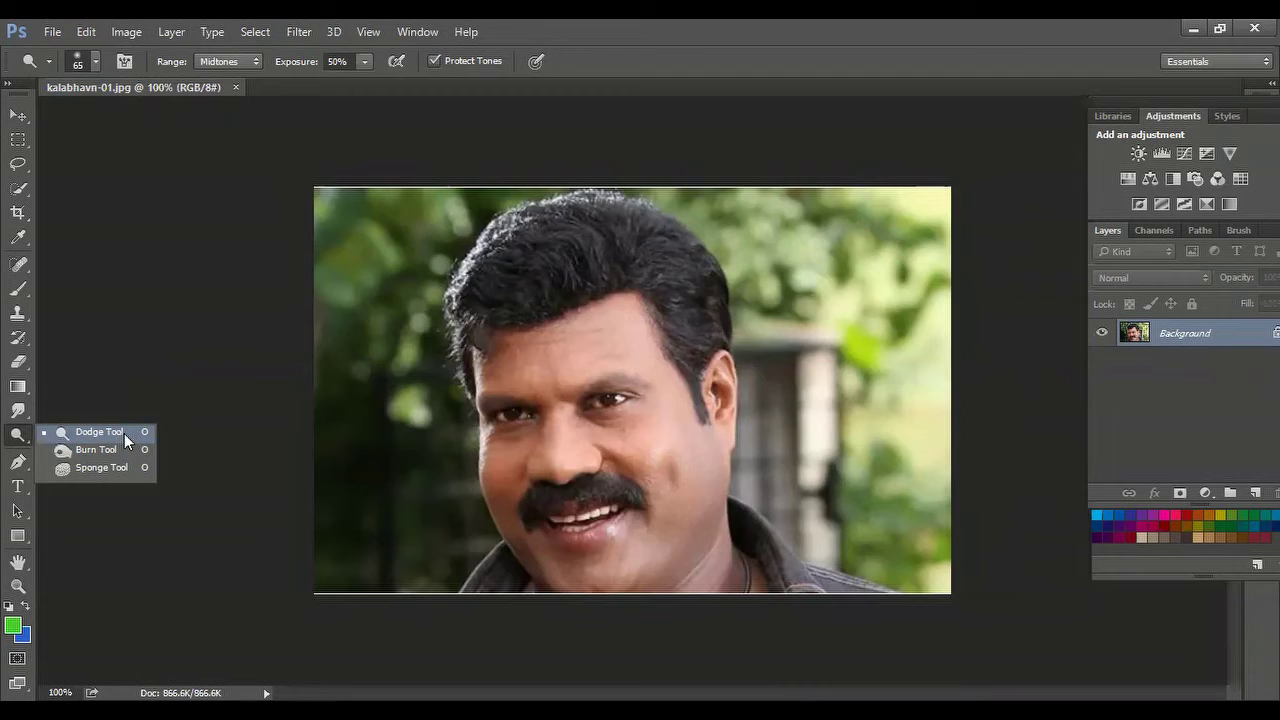
{"action": "left_click", "coordinate": [124, 433]}
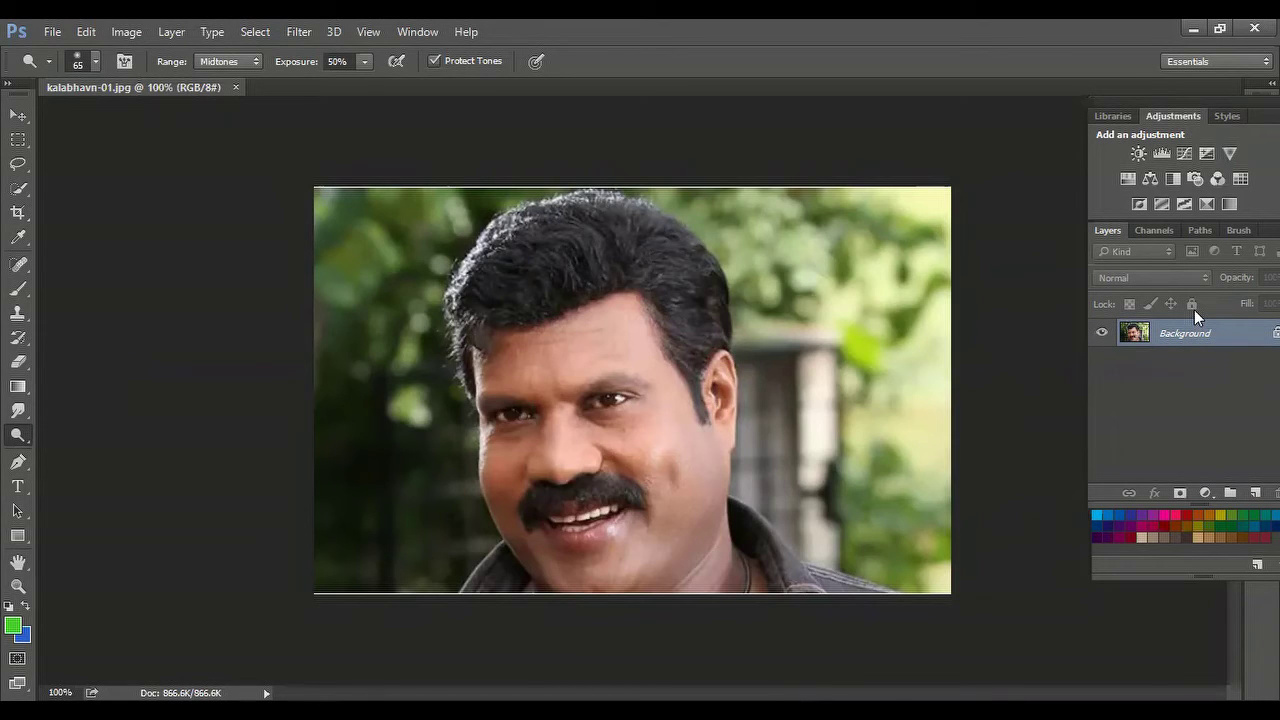
Duplicate the Background layer and rename the copy "dodge"
{"action": "key", "text": "ctrl+j"}
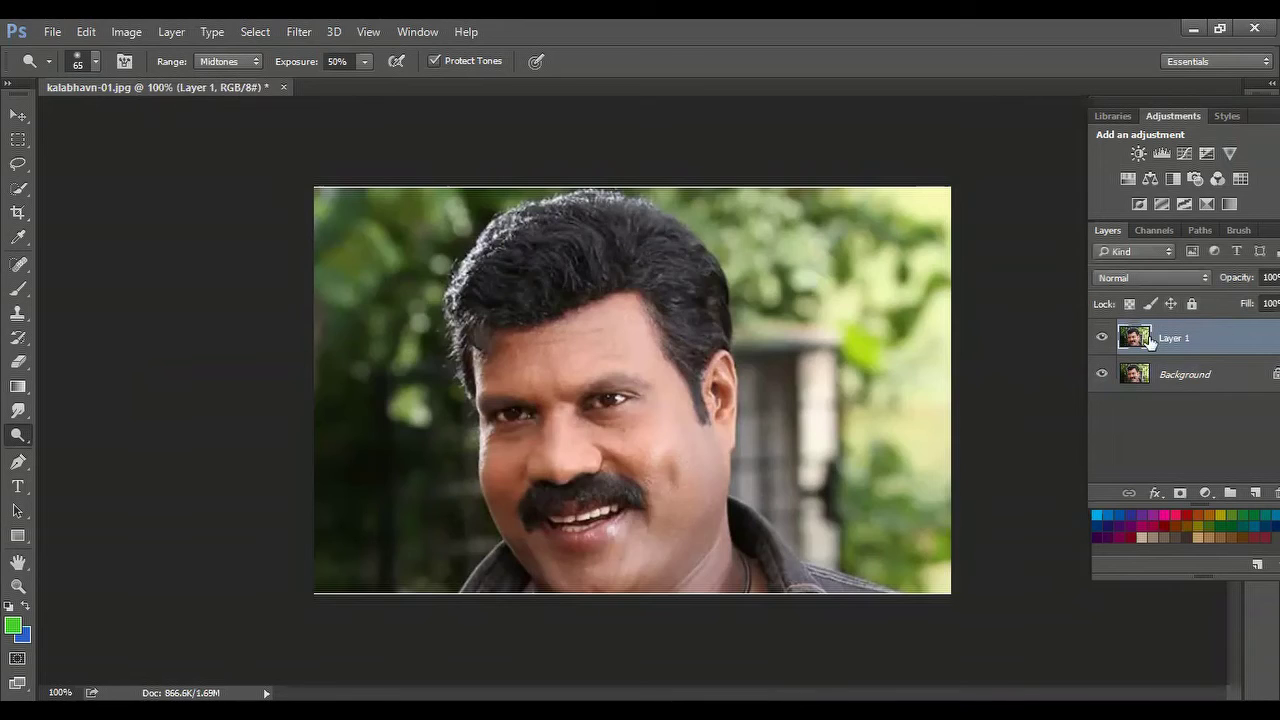
{"action": "double_click", "coordinate": [1203, 338]}
{"action": "type", "text": "c"}
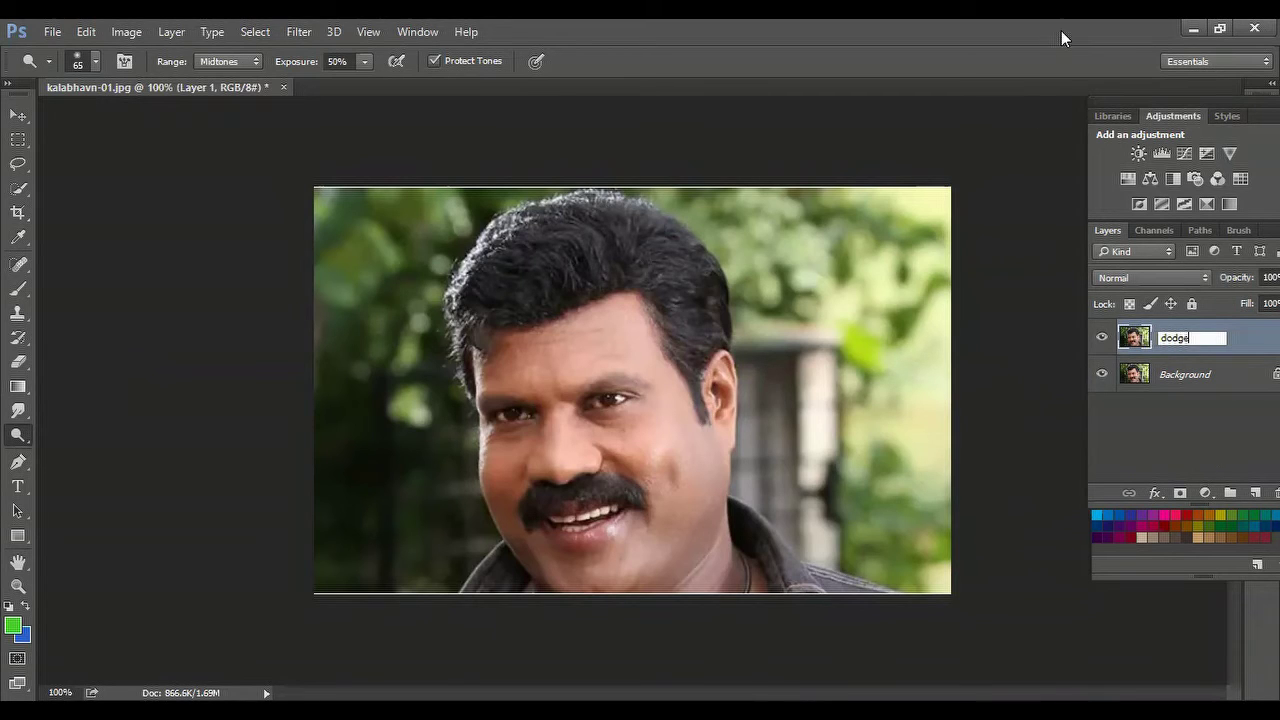
{"action": "key", "text": "Return"}
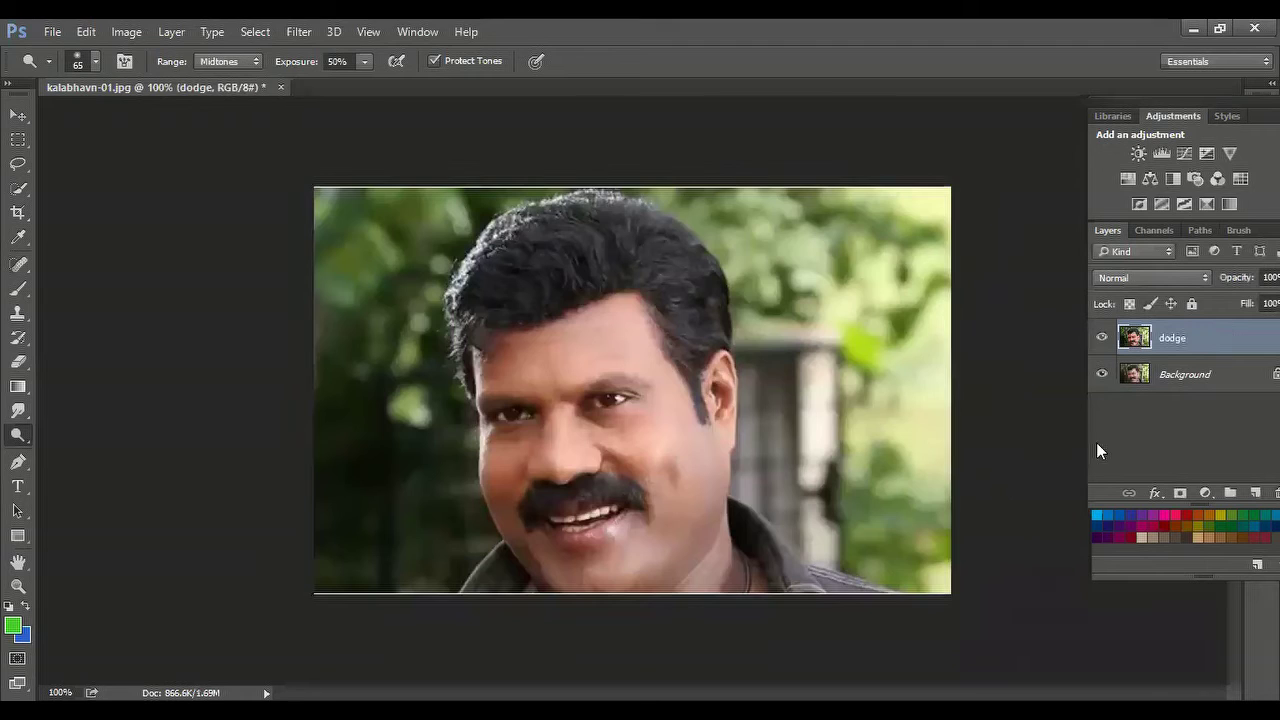
Hide the Background layer and lighten the man's forehead, cheek and nose area with the Dodge tool
{"action": "left_click", "coordinate": [1100, 376]}
{"action": "right_click", "coordinate": [18, 437]}
{"action": "left_click", "coordinate": [96, 430]}
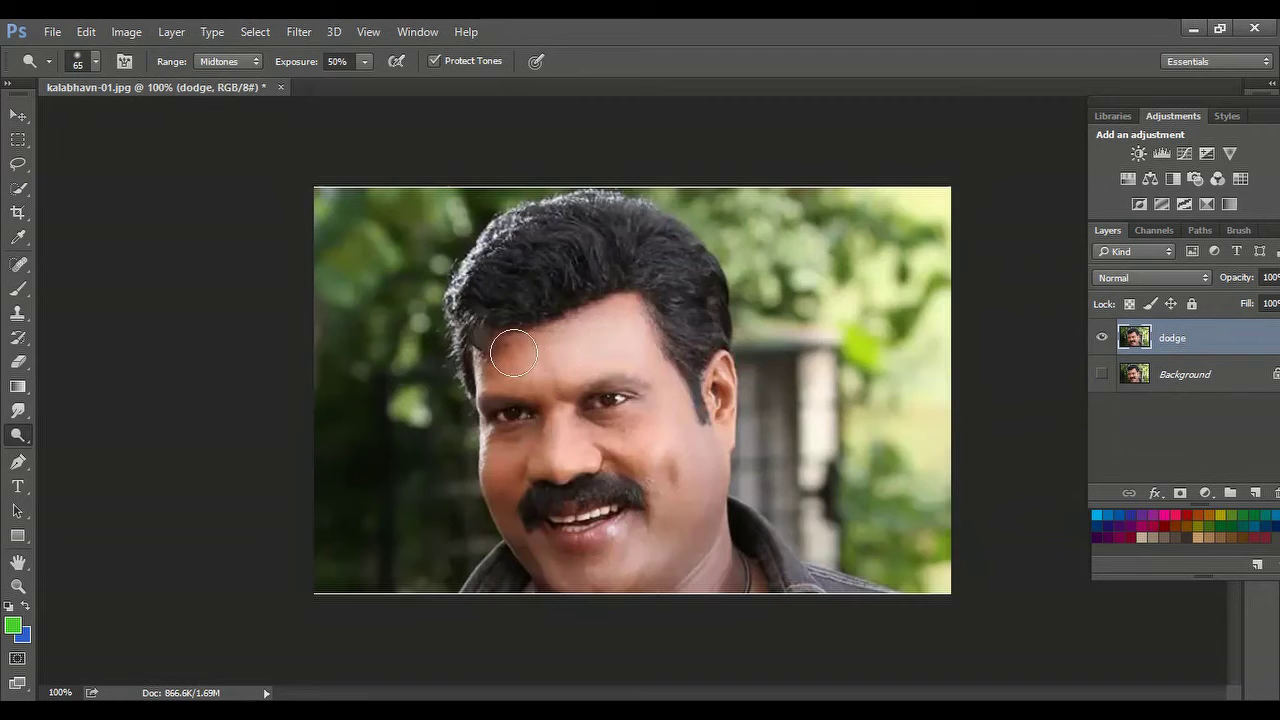
{"action": "mouse_move", "coordinate": [517, 348]}
{"action": "left_mouse_down"}
{"action": "mouse_move", "coordinate": [500, 360]}
{"action": "mouse_move", "coordinate": [540, 342]}
{"action": "left_mouse_up"}
{"action": "mouse_move", "coordinate": [664, 441]}
{"action": "left_mouse_down"}
{"action": "mouse_move", "coordinate": [705, 465]}
{"action": "mouse_move", "coordinate": [681, 535]}
{"action": "mouse_move", "coordinate": [709, 497]}
{"action": "mouse_move", "coordinate": [692, 542]}
{"action": "mouse_move", "coordinate": [688, 525]}
{"action": "mouse_move", "coordinate": [653, 563]}
{"action": "mouse_move", "coordinate": [673, 555]}
{"action": "mouse_move", "coordinate": [623, 570]}
{"action": "mouse_move", "coordinate": [565, 562]}
{"action": "mouse_move", "coordinate": [658, 561]}
{"action": "mouse_move", "coordinate": [649, 570]}
{"action": "mouse_move", "coordinate": [696, 534]}
{"action": "mouse_move", "coordinate": [724, 567]}
{"action": "mouse_move", "coordinate": [673, 571]}
{"action": "mouse_move", "coordinate": [692, 511]}
{"action": "mouse_move", "coordinate": [681, 539]}
{"action": "mouse_move", "coordinate": [703, 519]}
{"action": "mouse_move", "coordinate": [666, 571]}
{"action": "mouse_move", "coordinate": [703, 513]}
{"action": "mouse_move", "coordinate": [658, 525]}
{"action": "mouse_move", "coordinate": [638, 446]}
{"action": "mouse_move", "coordinate": [608, 440]}
{"action": "mouse_move", "coordinate": [645, 461]}
{"action": "mouse_move", "coordinate": [694, 442]}
{"action": "mouse_move", "coordinate": [666, 476]}
{"action": "mouse_move", "coordinate": [681, 489]}
{"action": "mouse_move", "coordinate": [489, 363]}
{"action": "mouse_move", "coordinate": [549, 365]}
{"action": "mouse_move", "coordinate": [518, 452]}
{"action": "mouse_move", "coordinate": [500, 461]}
{"action": "mouse_move", "coordinate": [531, 455]}
{"action": "mouse_move", "coordinate": [519, 445]}
{"action": "mouse_move", "coordinate": [510, 483]}
{"action": "mouse_move", "coordinate": [510, 459]}
{"action": "mouse_move", "coordinate": [504, 476]}
{"action": "mouse_move", "coordinate": [555, 450]}
{"action": "mouse_move", "coordinate": [555, 437]}
{"action": "mouse_move", "coordinate": [640, 413]}
{"action": "mouse_move", "coordinate": [493, 441]}
{"action": "mouse_move", "coordinate": [528, 436]}
{"action": "mouse_move", "coordinate": [514, 486]}
{"action": "mouse_move", "coordinate": [494, 471]}
{"action": "mouse_move", "coordinate": [490, 450]}
{"action": "mouse_move", "coordinate": [563, 443]}
{"action": "left_mouse_up"}
Reduce the Dodge brush size to 40 and lighten the jaw, chin, neck and remaining dark areas of the face
{"action": "key", "text": "bracketleft"}
{"action": "key", "text": "bracketleft"}
{"action": "key", "text": "bracketleft"}
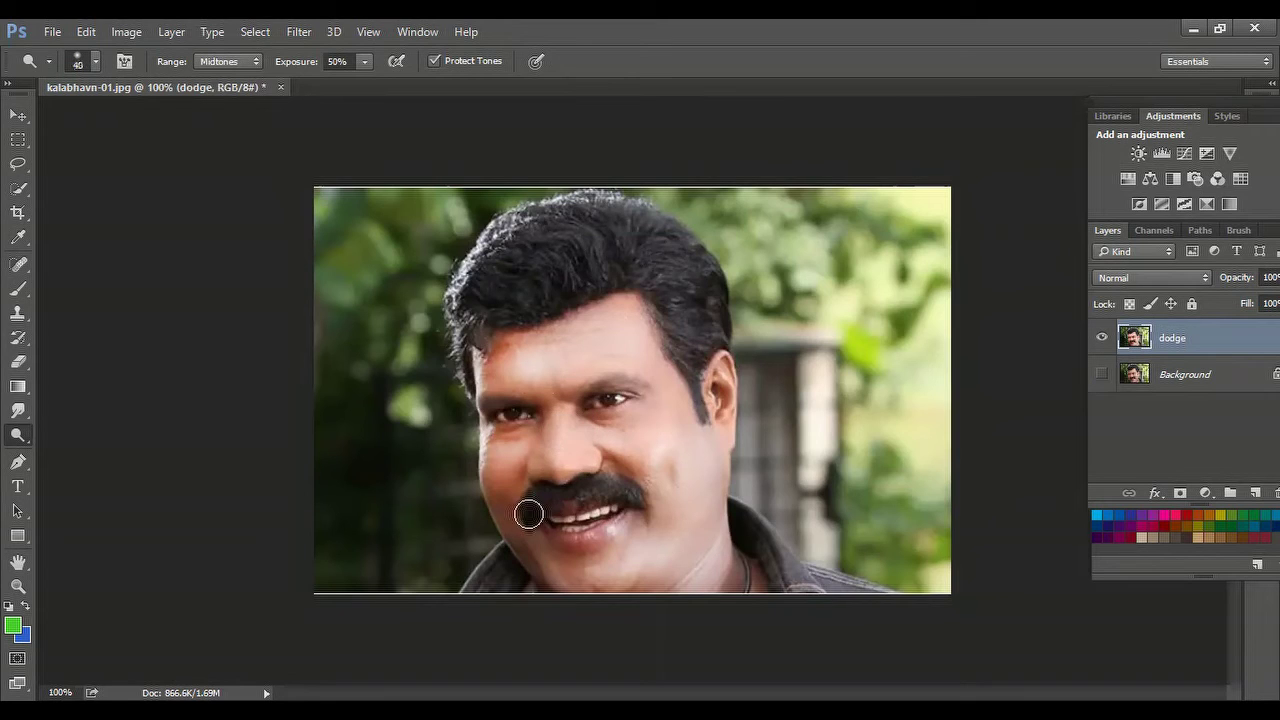
{"action": "mouse_move", "coordinate": [529, 511]}
{"action": "left_mouse_down"}
{"action": "mouse_move", "coordinate": [523, 491]}
{"action": "mouse_move", "coordinate": [503, 494]}
{"action": "mouse_move", "coordinate": [537, 566]}
{"action": "mouse_move", "coordinate": [523, 544]}
{"action": "mouse_move", "coordinate": [523, 563]}
{"action": "mouse_move", "coordinate": [532, 555]}
{"action": "mouse_move", "coordinate": [509, 560]}
{"action": "mouse_move", "coordinate": [527, 561]}
{"action": "left_mouse_up"}
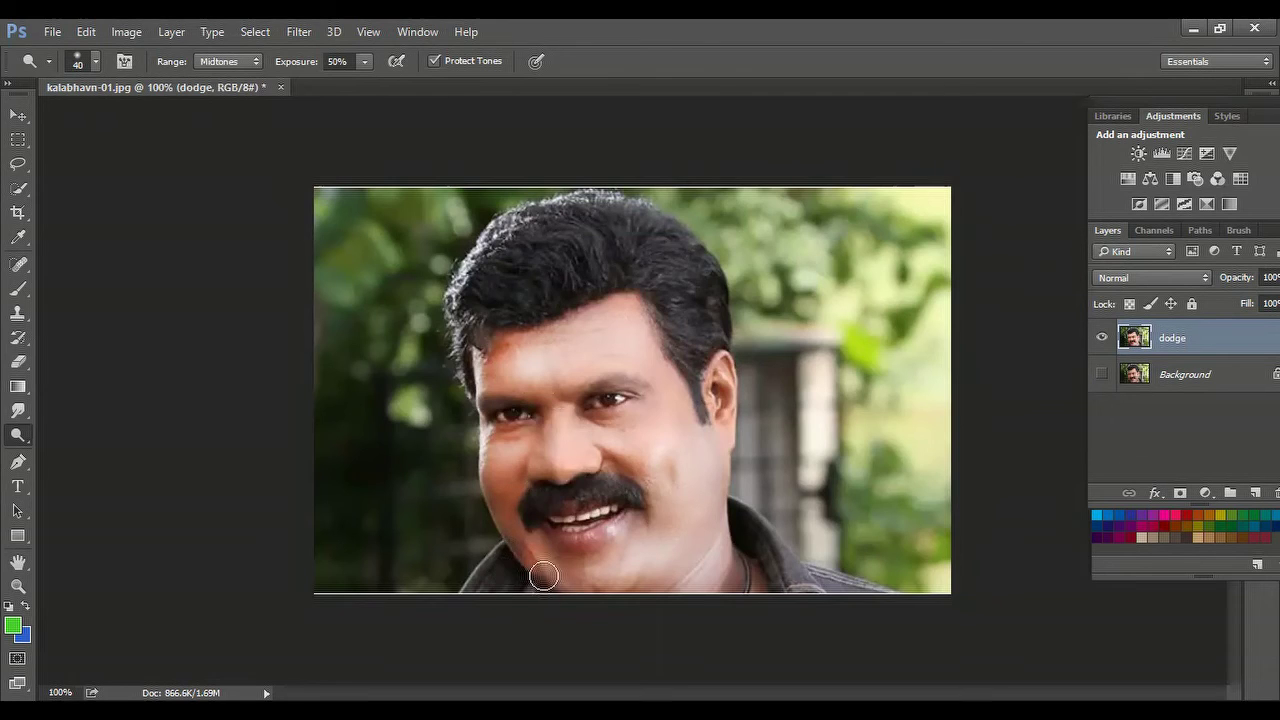
{"action": "mouse_move", "coordinate": [763, 531]}
{"action": "left_mouse_down"}
{"action": "mouse_move", "coordinate": [693, 542]}
{"action": "mouse_move", "coordinate": [721, 520]}
{"action": "mouse_move", "coordinate": [723, 549]}
{"action": "mouse_move", "coordinate": [621, 583]}
{"action": "mouse_move", "coordinate": [669, 576]}
{"action": "mouse_move", "coordinate": [654, 568]}
{"action": "mouse_move", "coordinate": [626, 470]}
{"action": "mouse_move", "coordinate": [614, 471]}
{"action": "mouse_move", "coordinate": [662, 497]}
{"action": "mouse_move", "coordinate": [520, 487]}
{"action": "mouse_move", "coordinate": [525, 478]}
{"action": "mouse_move", "coordinate": [502, 497]}
{"action": "mouse_move", "coordinate": [521, 535]}
{"action": "mouse_move", "coordinate": [532, 510]}
{"action": "mouse_move", "coordinate": [620, 464]}
{"action": "mouse_move", "coordinate": [649, 518]}
{"action": "mouse_move", "coordinate": [562, 542]}
{"action": "mouse_move", "coordinate": [602, 541]}
{"action": "mouse_move", "coordinate": [632, 529]}
{"action": "mouse_move", "coordinate": [545, 543]}
{"action": "mouse_move", "coordinate": [542, 531]}
{"action": "mouse_move", "coordinate": [598, 539]}
{"action": "left_mouse_up"}
{"action": "mouse_move", "coordinate": [492, 351]}
{"action": "left_mouse_down"}
{"action": "mouse_move", "coordinate": [609, 359]}
{"action": "mouse_move", "coordinate": [737, 424]}
{"action": "mouse_move", "coordinate": [725, 412]}
{"action": "mouse_move", "coordinate": [685, 405]}
{"action": "mouse_move", "coordinate": [701, 538]}
{"action": "mouse_move", "coordinate": [658, 495]}
{"action": "left_mouse_up"}
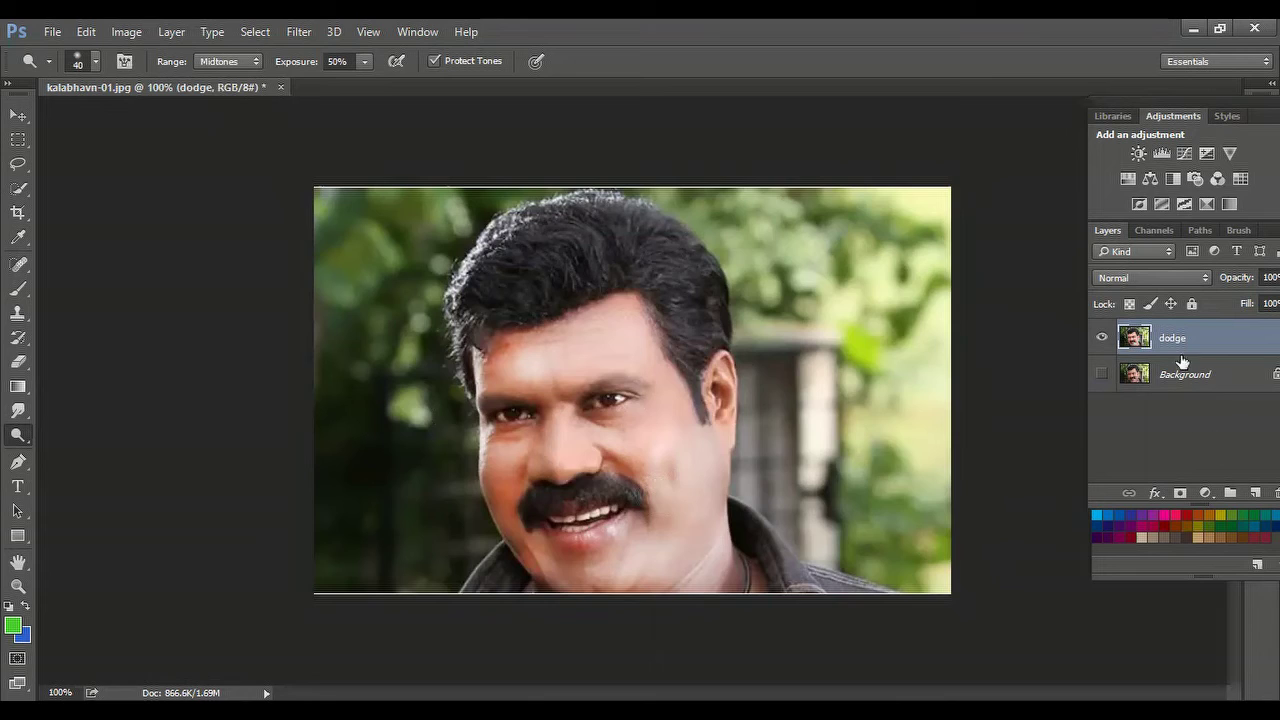
Show the Background layer again and toggle the dodge layer's visibility to compare the retouch with the original
{"action": "left_click", "coordinate": [1102, 373]}
{"action": "left_click", "coordinate": [1102, 338]}
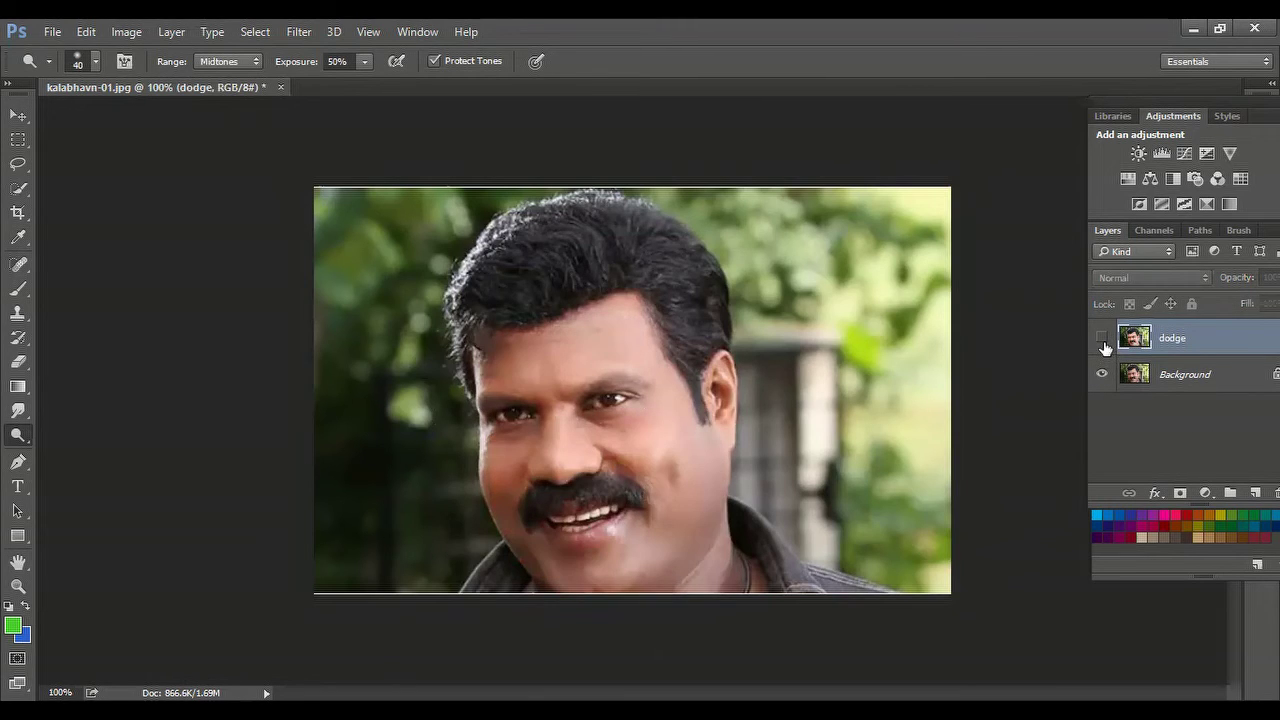
{"action": "left_click", "coordinate": [1102, 340]}
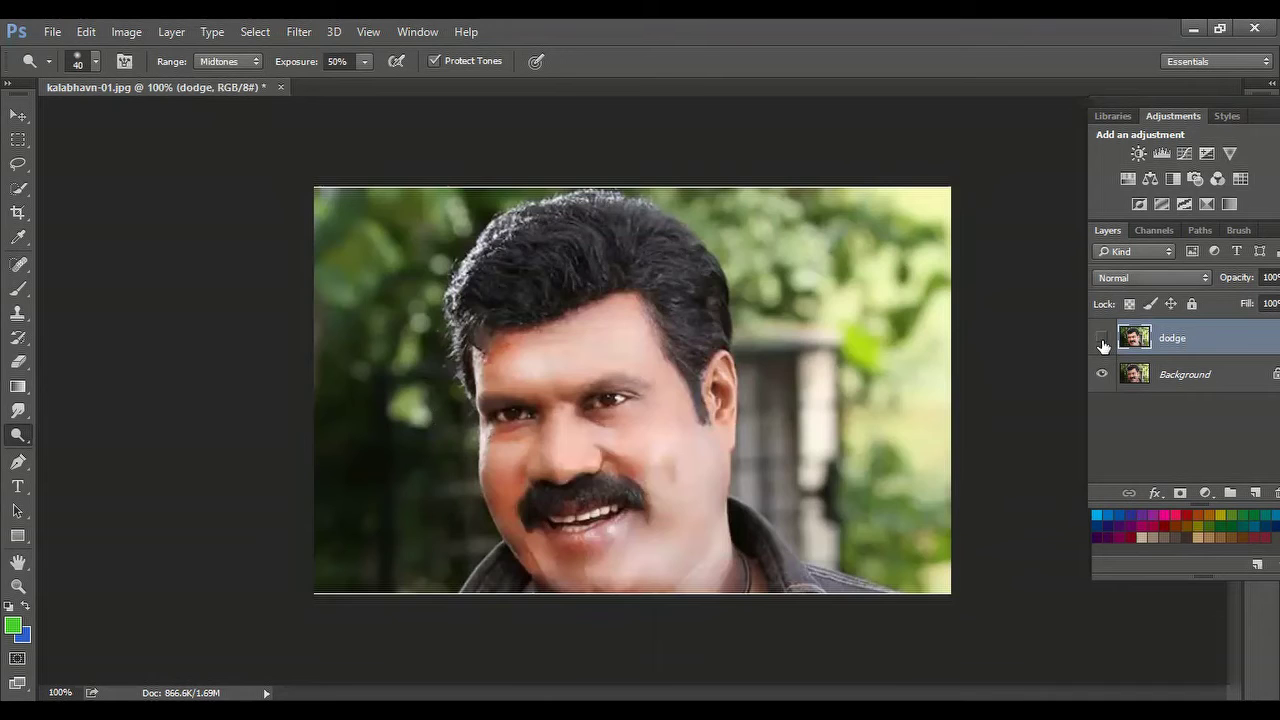
{"action": "left_click", "coordinate": [1102, 340]}
{"action": "left_click", "coordinate": [1101, 340]}
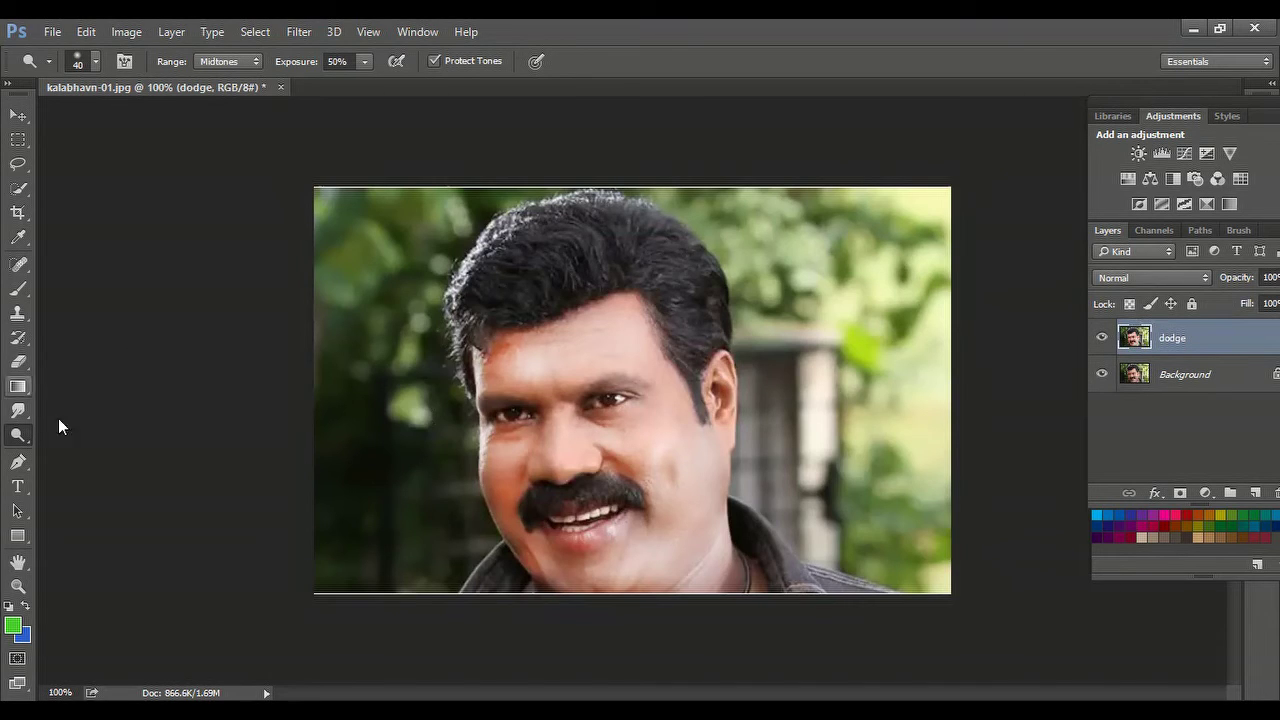
Hide the dodge layer, then duplicate the Background layer and rename the copy "burn"
{"action": "right_click", "coordinate": [21, 443]}
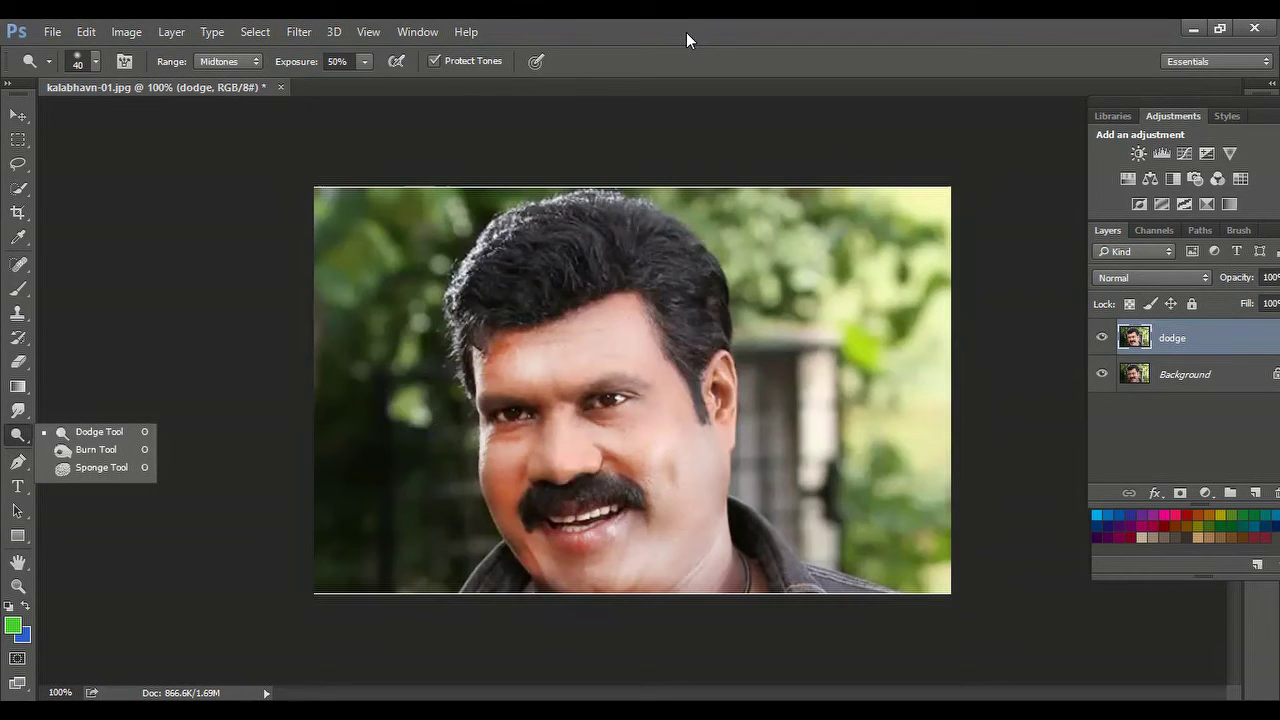
{"action": "left_click", "coordinate": [1188, 388]}
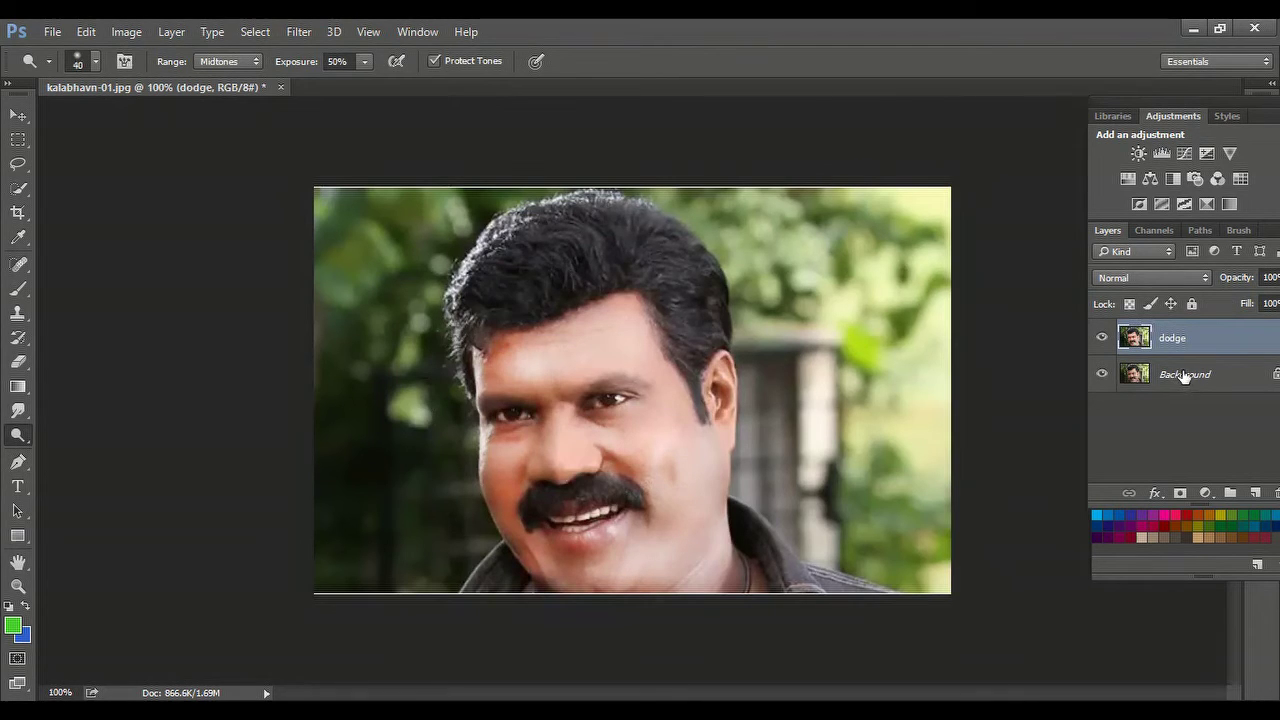
{"action": "left_click", "coordinate": [1185, 375]}
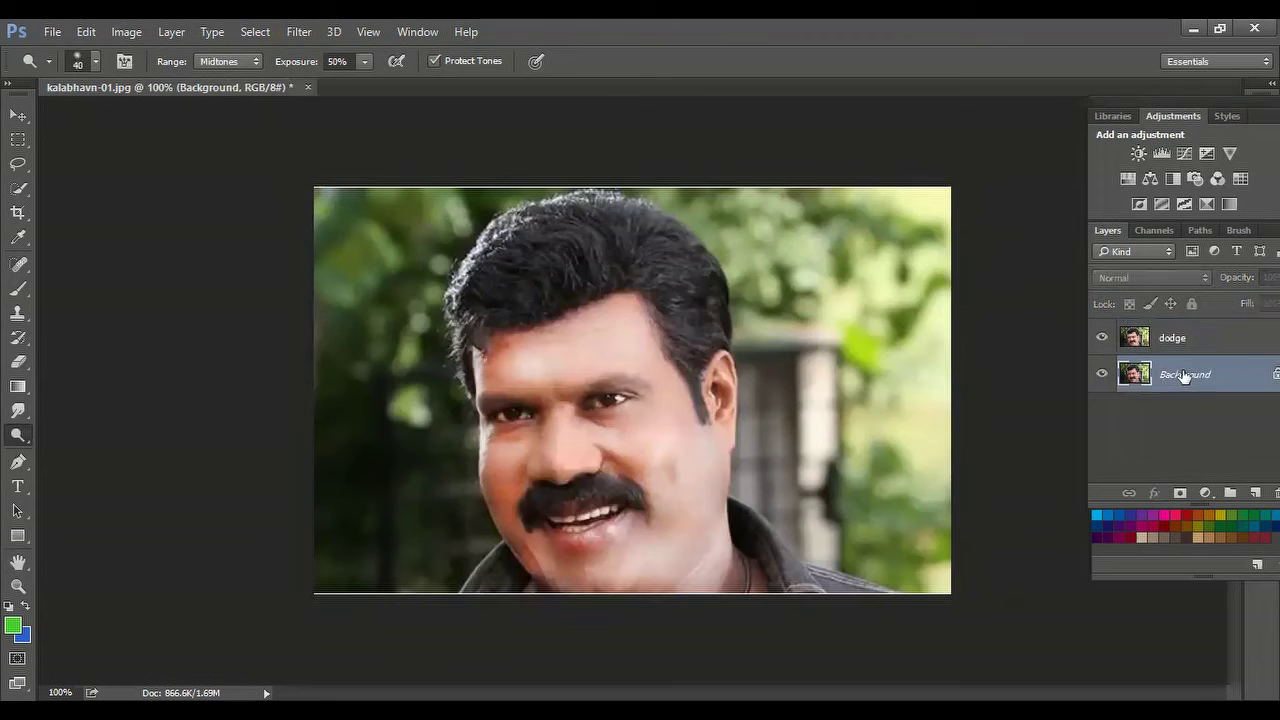
{"action": "left_click", "coordinate": [1103, 340]}
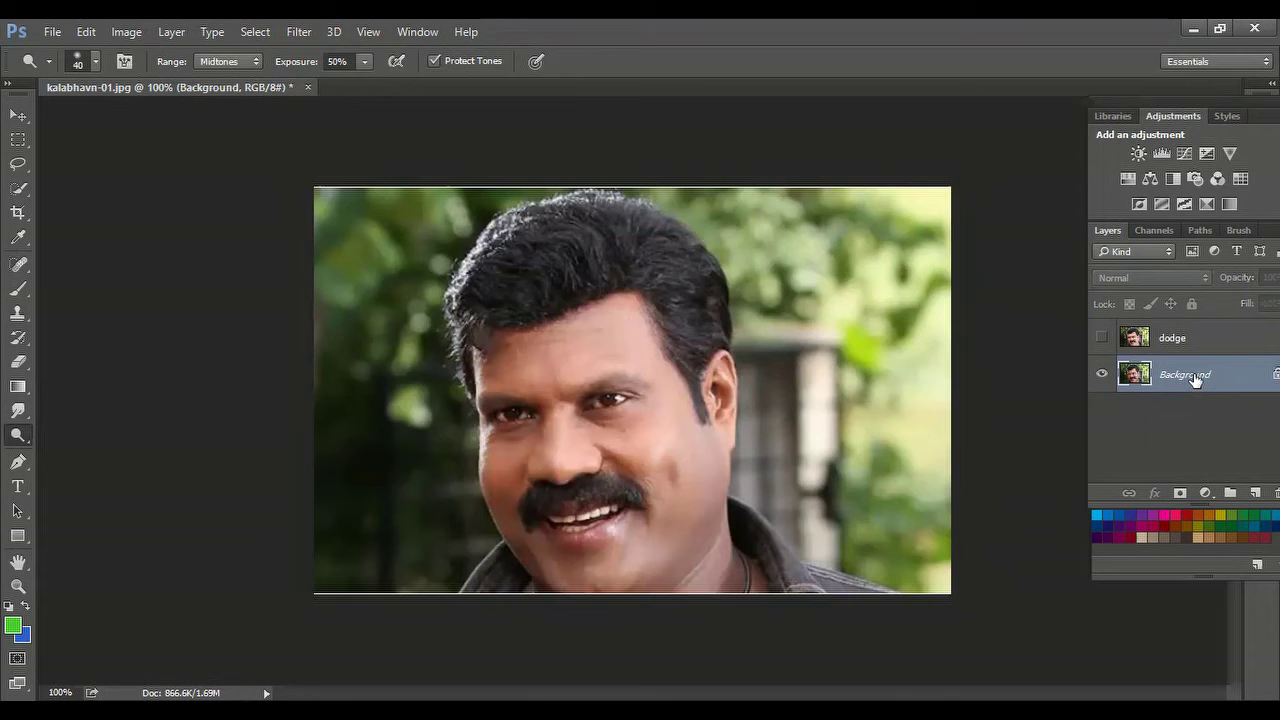
{"action": "key", "text": "ctrl+j"}
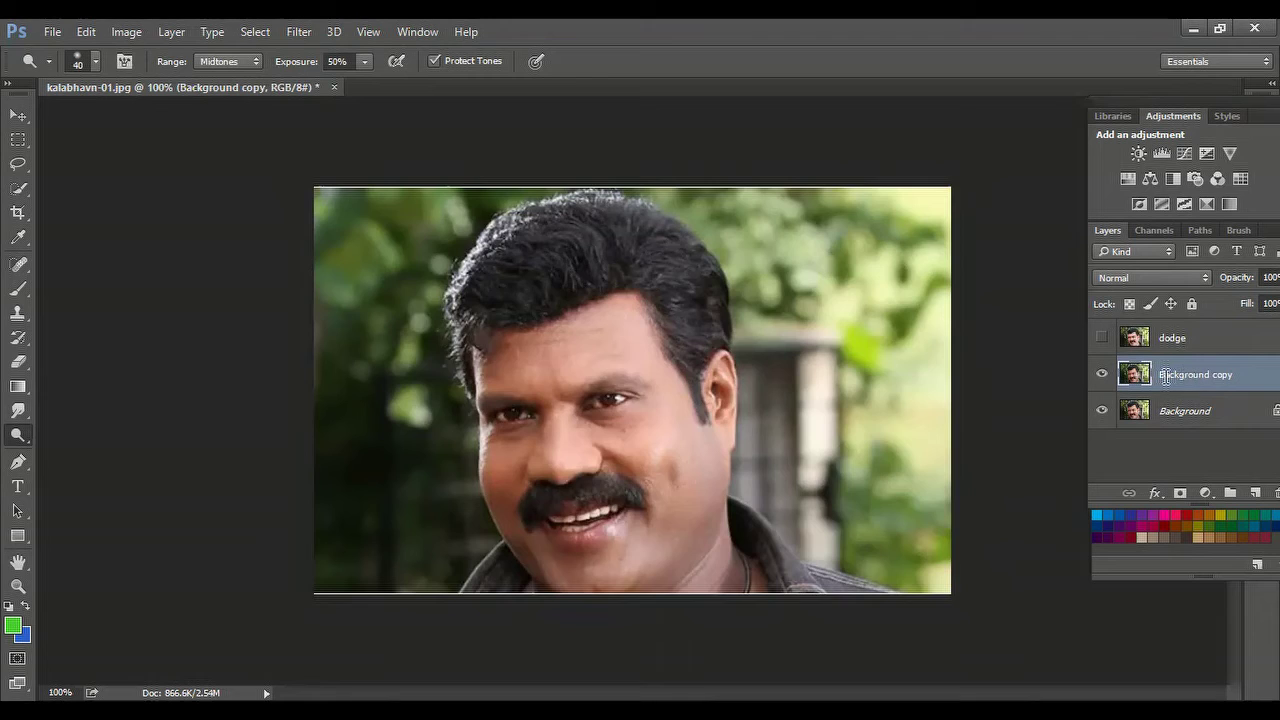
{"action": "double_click", "coordinate": [1165, 376]}
{"action": "key", "text": "BackSpace"}
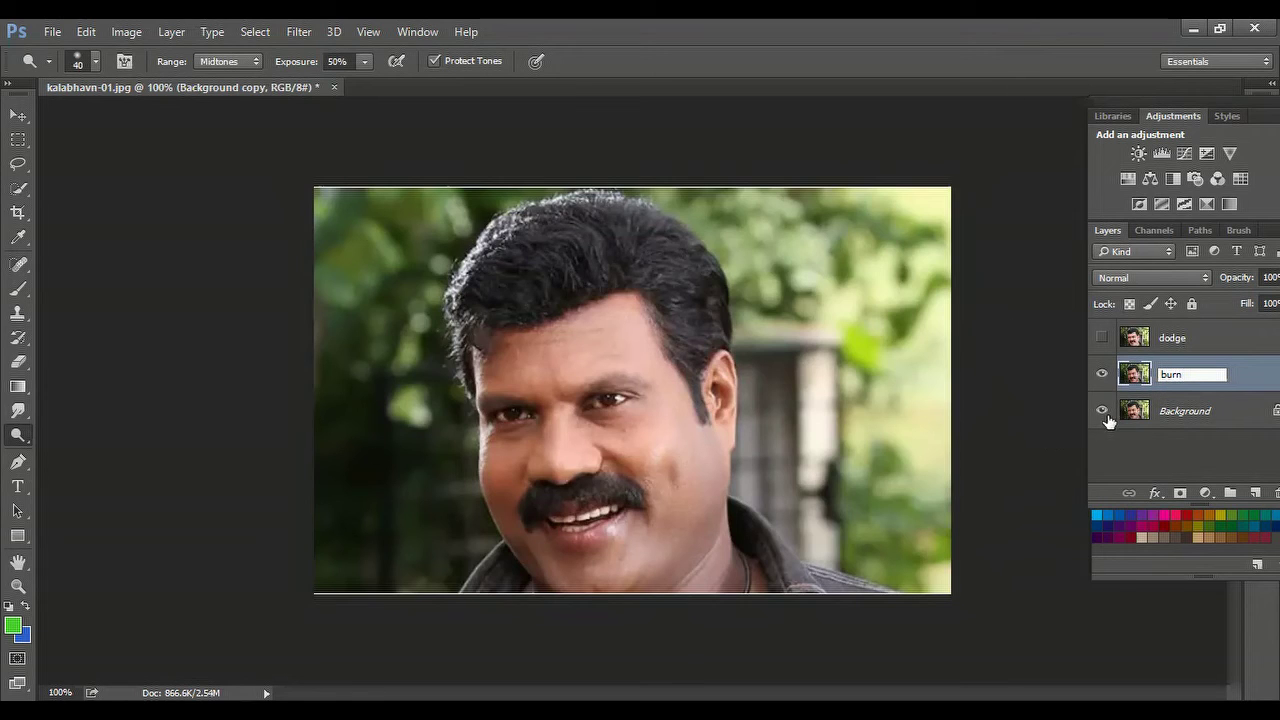
Darken the man's forehead, cheeks and chin on the burn layer with the Burn tool at 50% exposure
{"action": "right_click", "coordinate": [26, 443]}
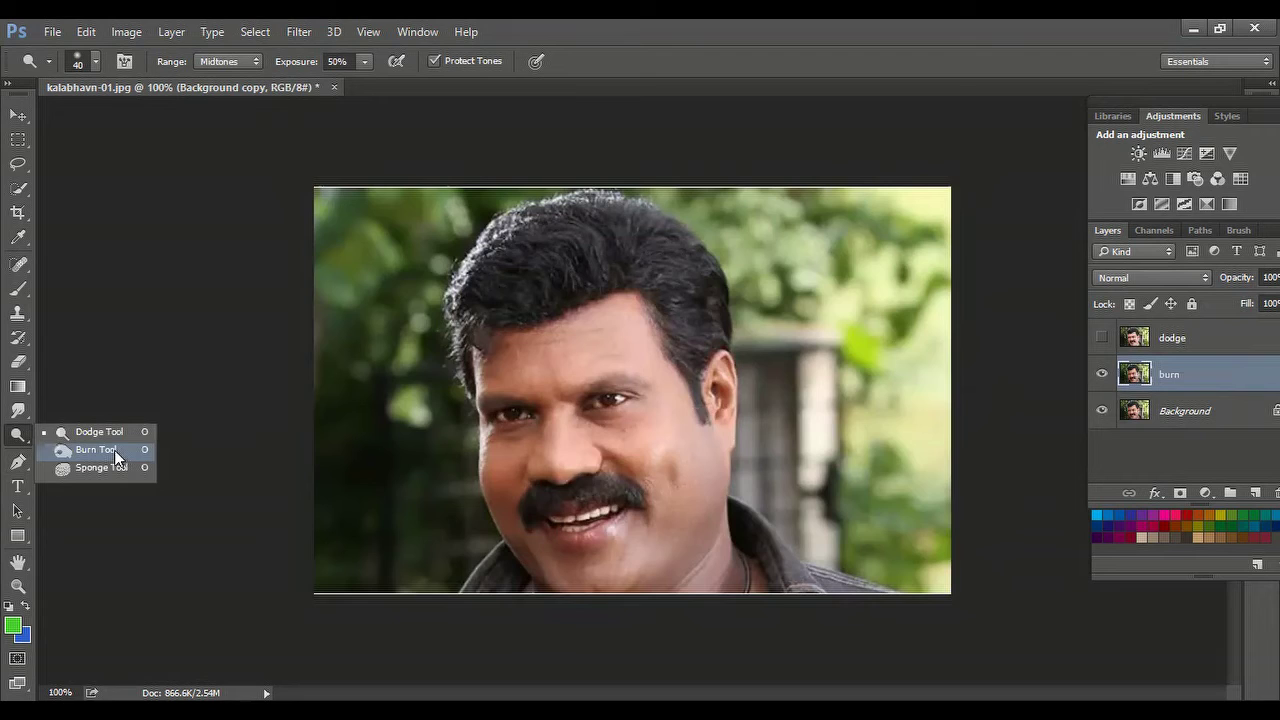
{"action": "left_click", "coordinate": [112, 451]}
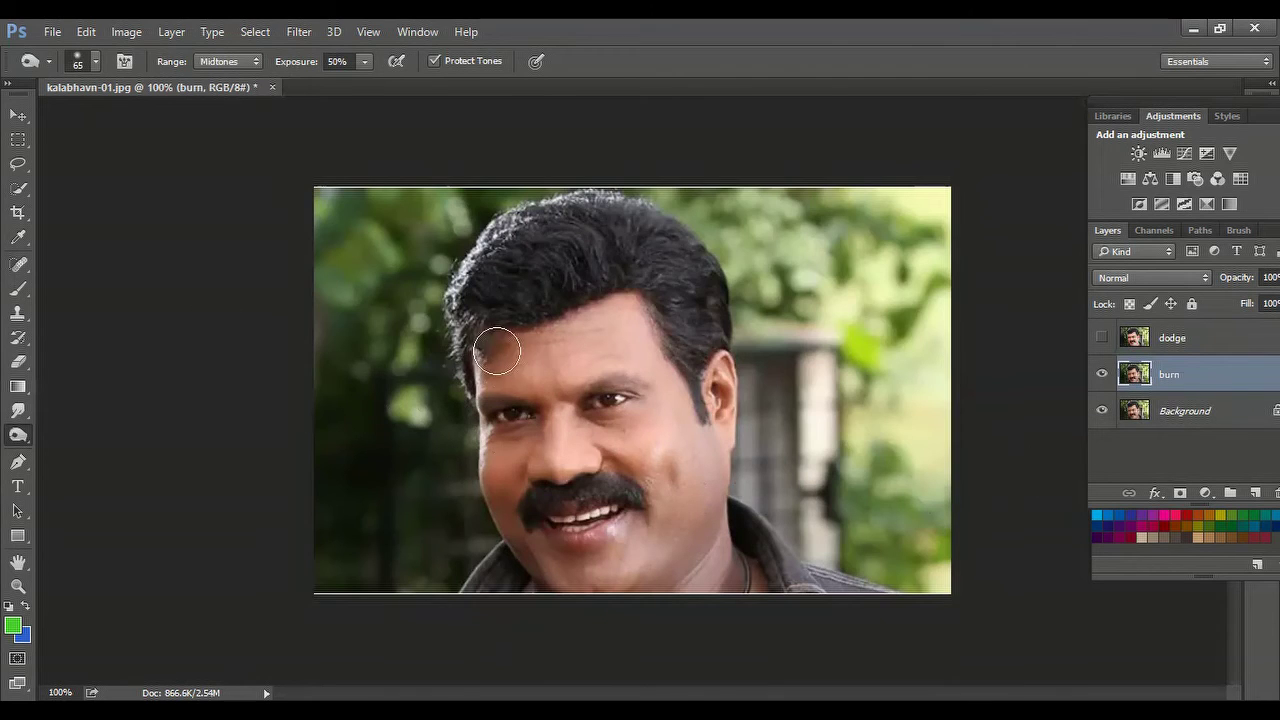
{"action": "mouse_move", "coordinate": [506, 372]}
{"action": "left_mouse_down"}
{"action": "mouse_move", "coordinate": [553, 349]}
{"action": "mouse_move", "coordinate": [531, 375]}
{"action": "mouse_move", "coordinate": [555, 379]}
{"action": "mouse_move", "coordinate": [621, 315]}
{"action": "mouse_move", "coordinate": [681, 455]}
{"action": "mouse_move", "coordinate": [608, 440]}
{"action": "mouse_move", "coordinate": [677, 468]}
{"action": "mouse_move", "coordinate": [710, 456]}
{"action": "mouse_move", "coordinate": [714, 489]}
{"action": "mouse_move", "coordinate": [686, 546]}
{"action": "mouse_move", "coordinate": [645, 562]}
{"action": "mouse_move", "coordinate": [645, 540]}
{"action": "mouse_move", "coordinate": [604, 571]}
{"action": "mouse_move", "coordinate": [518, 551]}
{"action": "mouse_move", "coordinate": [480, 451]}
{"action": "mouse_move", "coordinate": [510, 454]}
{"action": "mouse_move", "coordinate": [566, 429]}
{"action": "mouse_move", "coordinate": [544, 456]}
{"action": "mouse_move", "coordinate": [634, 455]}
{"action": "mouse_move", "coordinate": [579, 451]}
{"action": "mouse_move", "coordinate": [622, 460]}
{"action": "mouse_move", "coordinate": [707, 569]}
{"action": "mouse_move", "coordinate": [688, 551]}
{"action": "mouse_move", "coordinate": [696, 568]}
{"action": "mouse_move", "coordinate": [709, 510]}
{"action": "mouse_move", "coordinate": [651, 386]}
{"action": "mouse_move", "coordinate": [647, 319]}
{"action": "mouse_move", "coordinate": [627, 311]}
{"action": "mouse_move", "coordinate": [720, 516]}
{"action": "mouse_move", "coordinate": [714, 439]}
{"action": "mouse_move", "coordinate": [742, 369]}
{"action": "mouse_move", "coordinate": [717, 365]}
{"action": "mouse_move", "coordinate": [712, 439]}
{"action": "mouse_move", "coordinate": [714, 379]}
{"action": "mouse_move", "coordinate": [674, 424]}
{"action": "mouse_move", "coordinate": [690, 370]}
{"action": "left_mouse_up"}
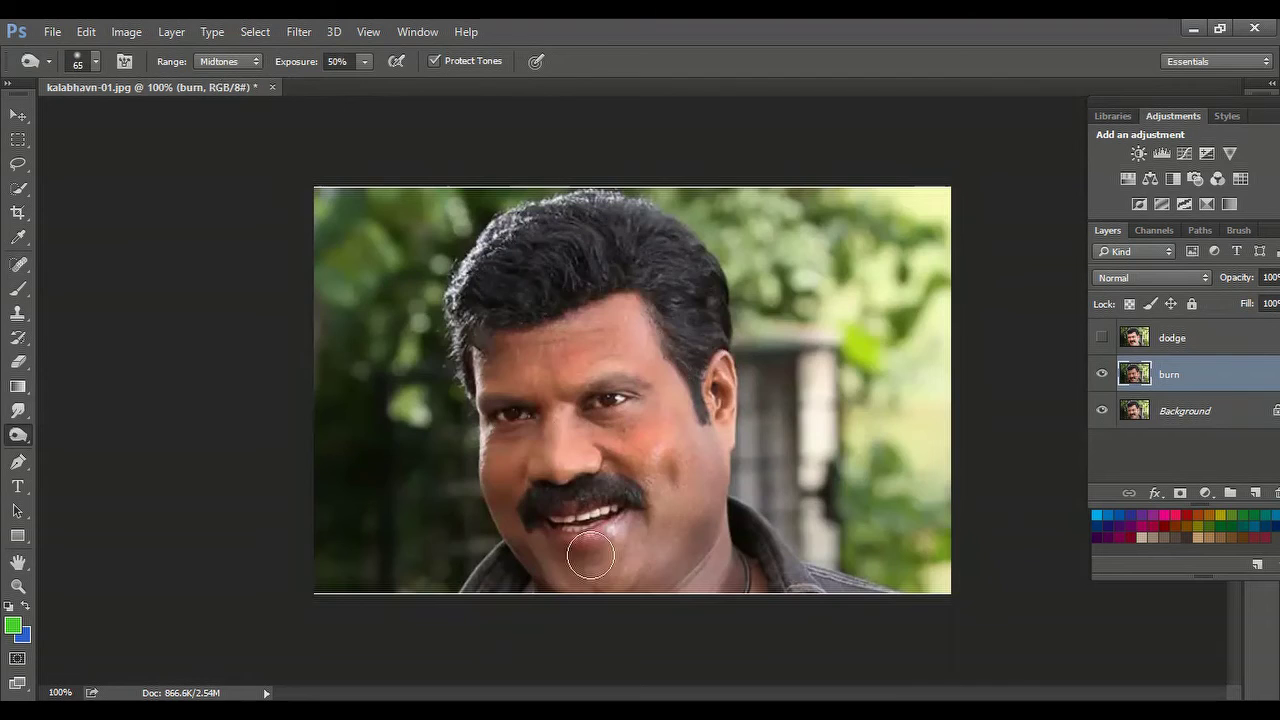
Toggle the burn layer's visibility several times to compare the darkened face with the original, leaving the layer shown
{"action": "left_click", "coordinate": [1102, 375]}
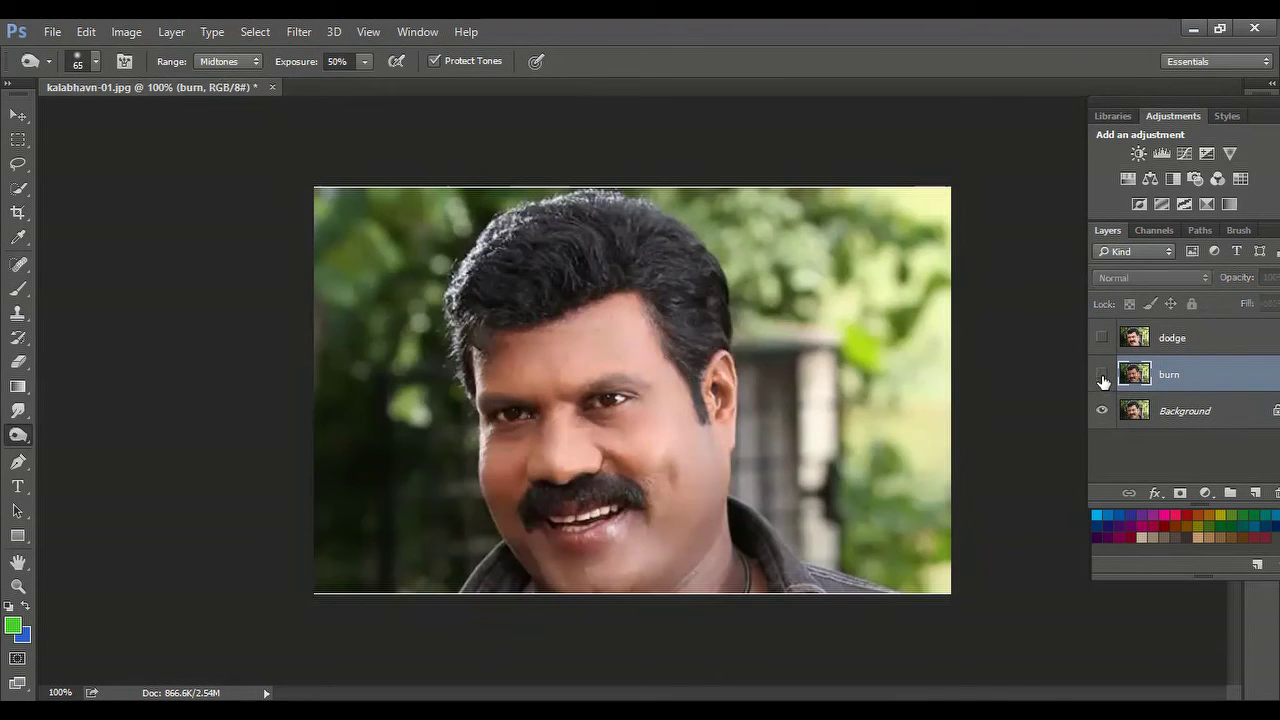
{"action": "left_click", "coordinate": [1102, 376]}
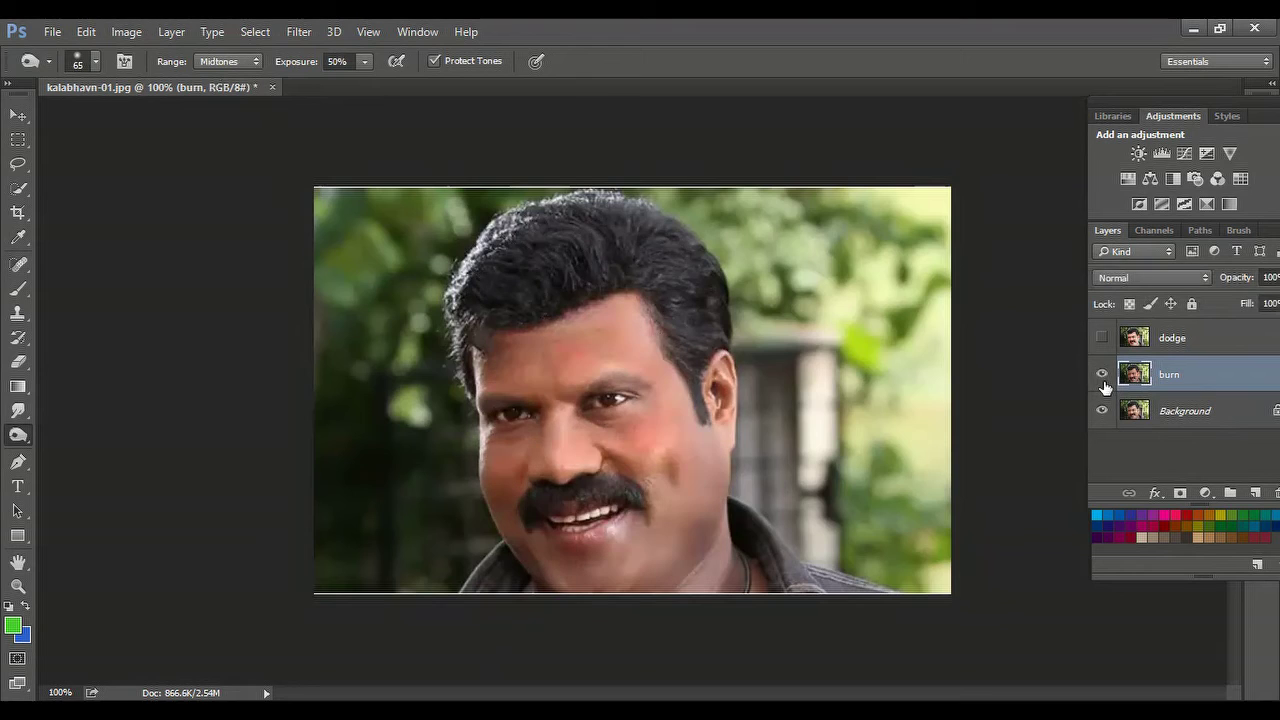
{"action": "left_click", "coordinate": [1102, 375]}
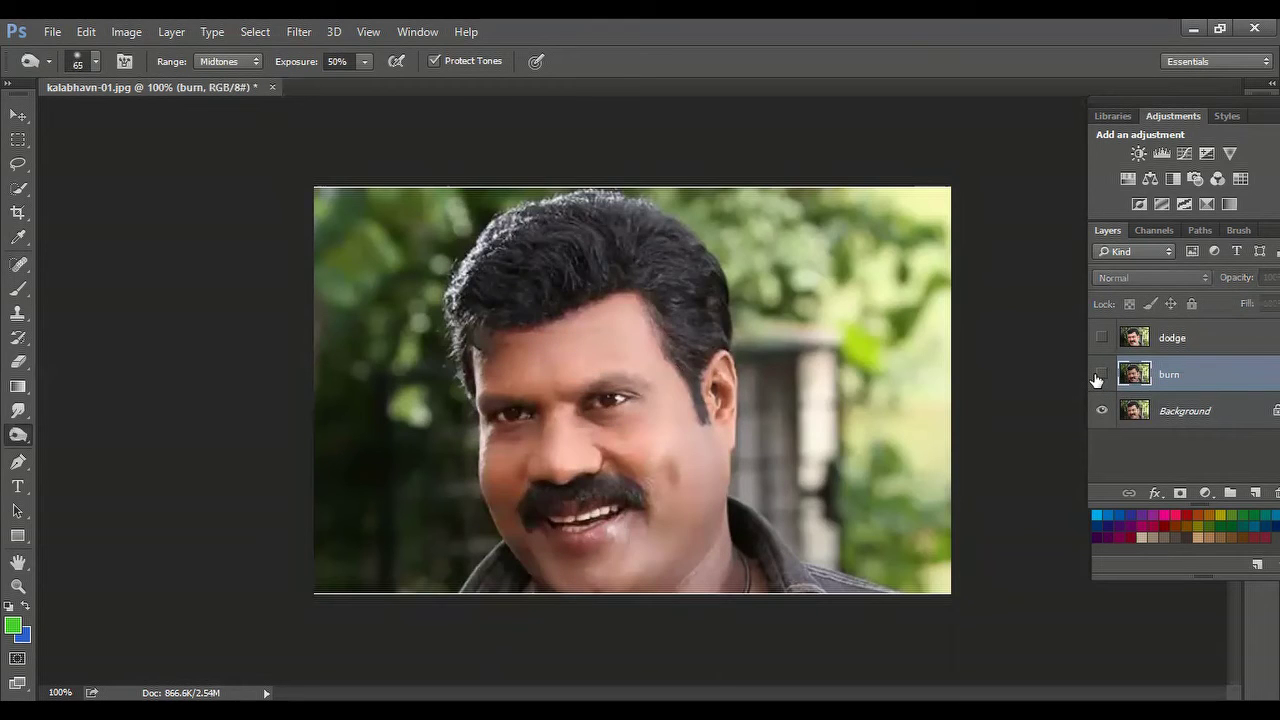
{"action": "left_click", "coordinate": [1100, 376]}
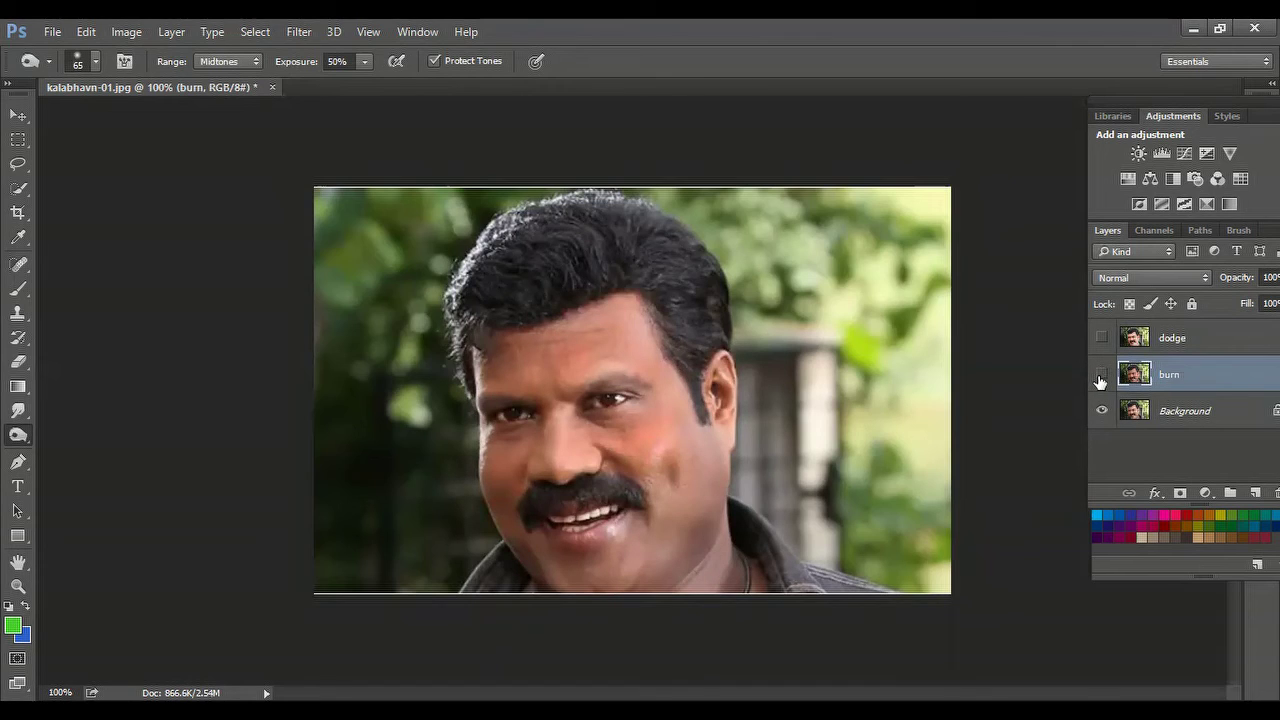
{"action": "left_click", "coordinate": [1100, 376]}
{"action": "left_click", "coordinate": [1100, 376]}
Switch to the Sponge tool and open the image jayaram2.jpg from the Class-09 folder
{"action": "right_click", "coordinate": [23, 447]}
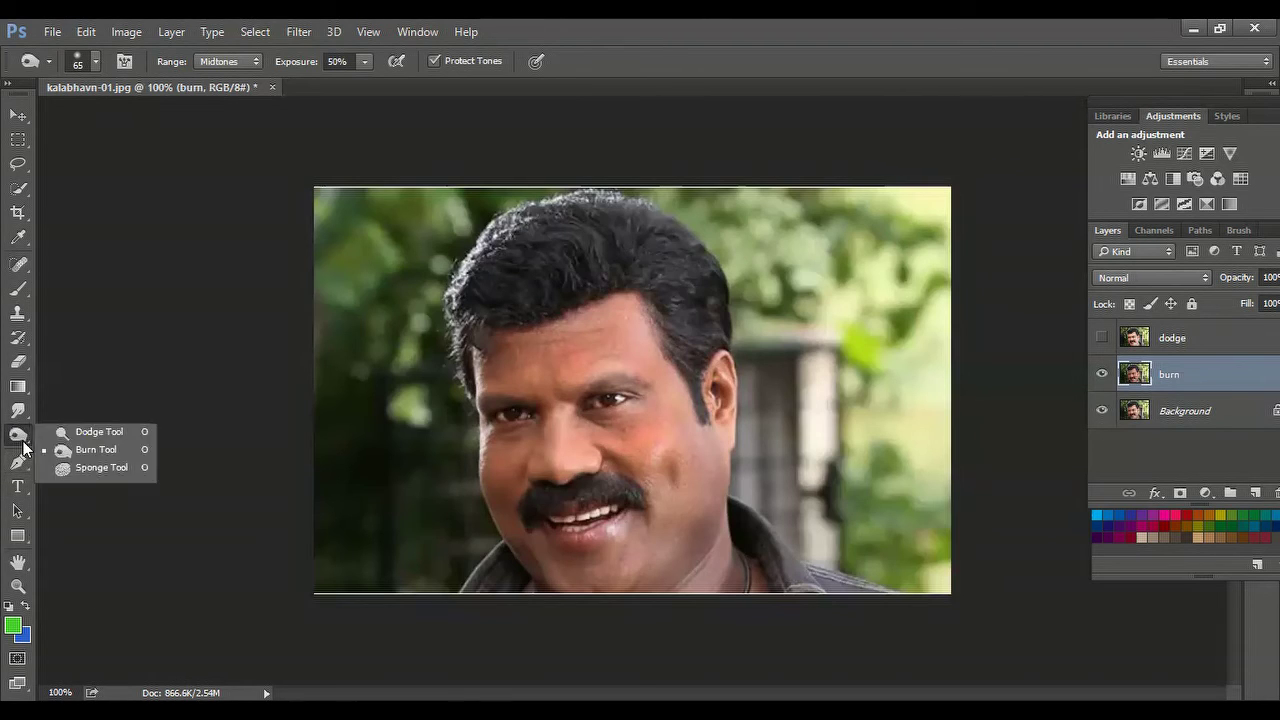
{"action": "left_click", "coordinate": [103, 467]}
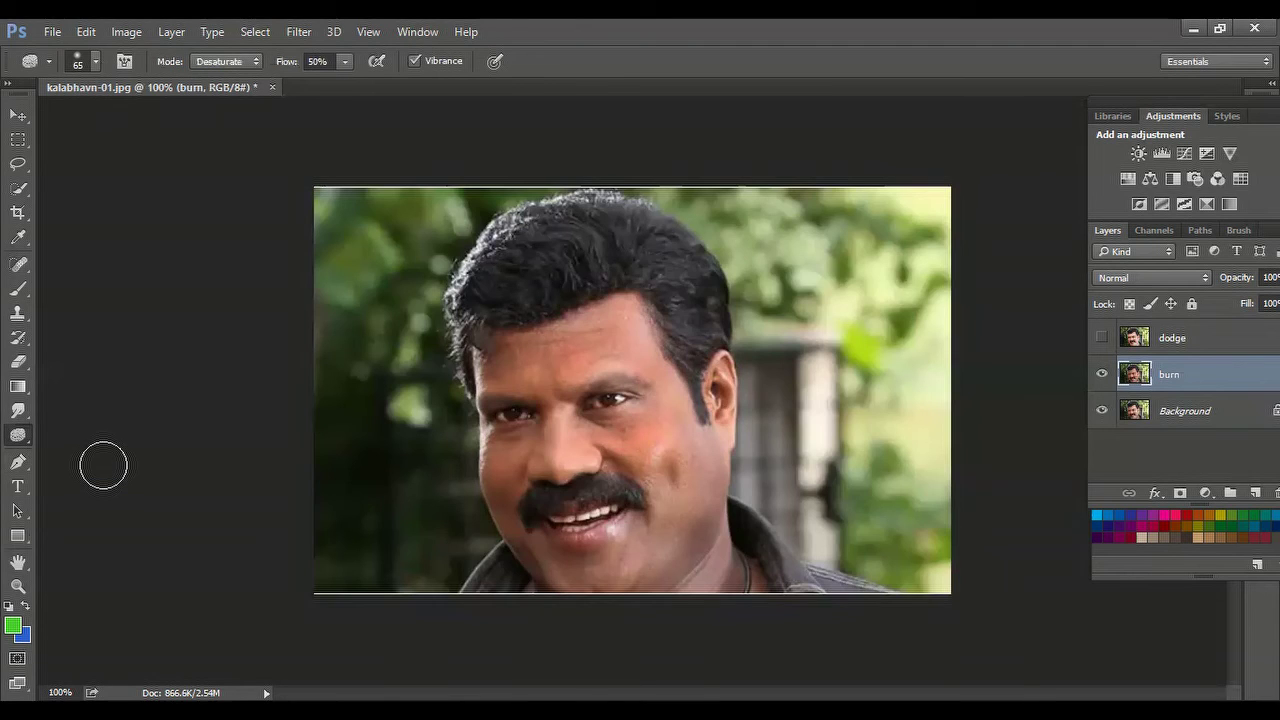
{"action": "left_click", "coordinate": [54, 33]}
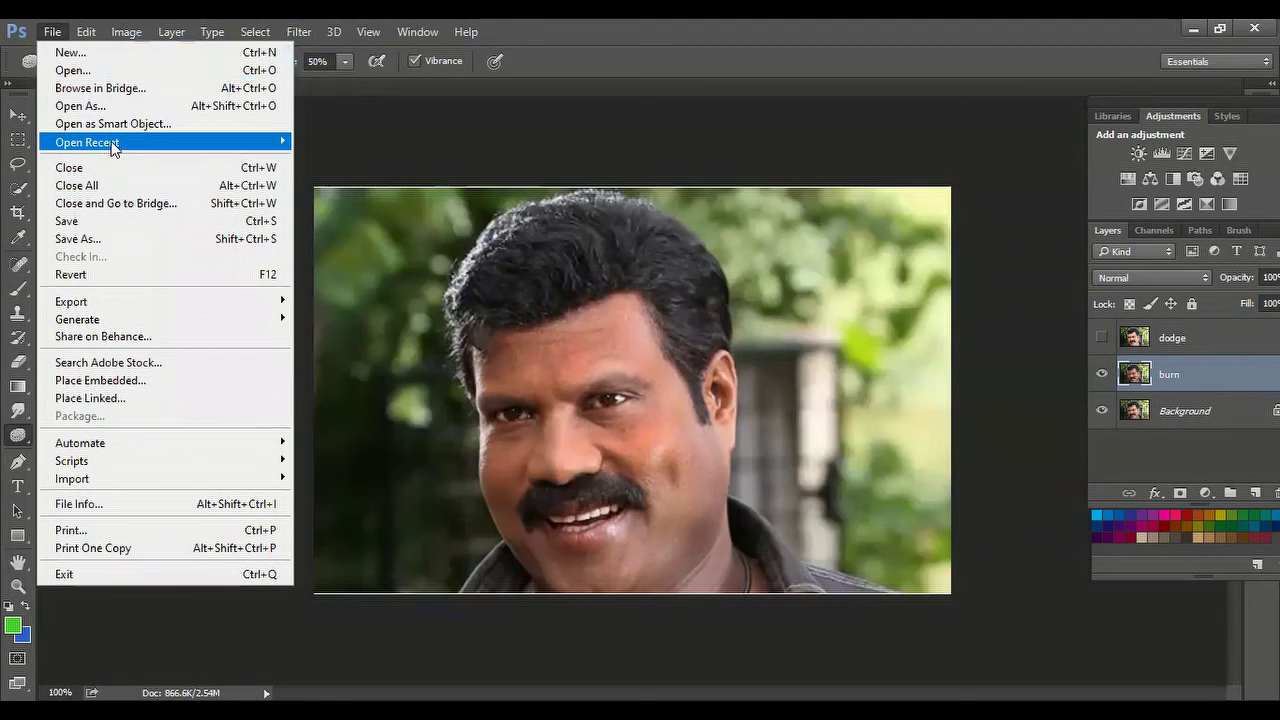
{"action": "left_click", "coordinate": [72, 71]}
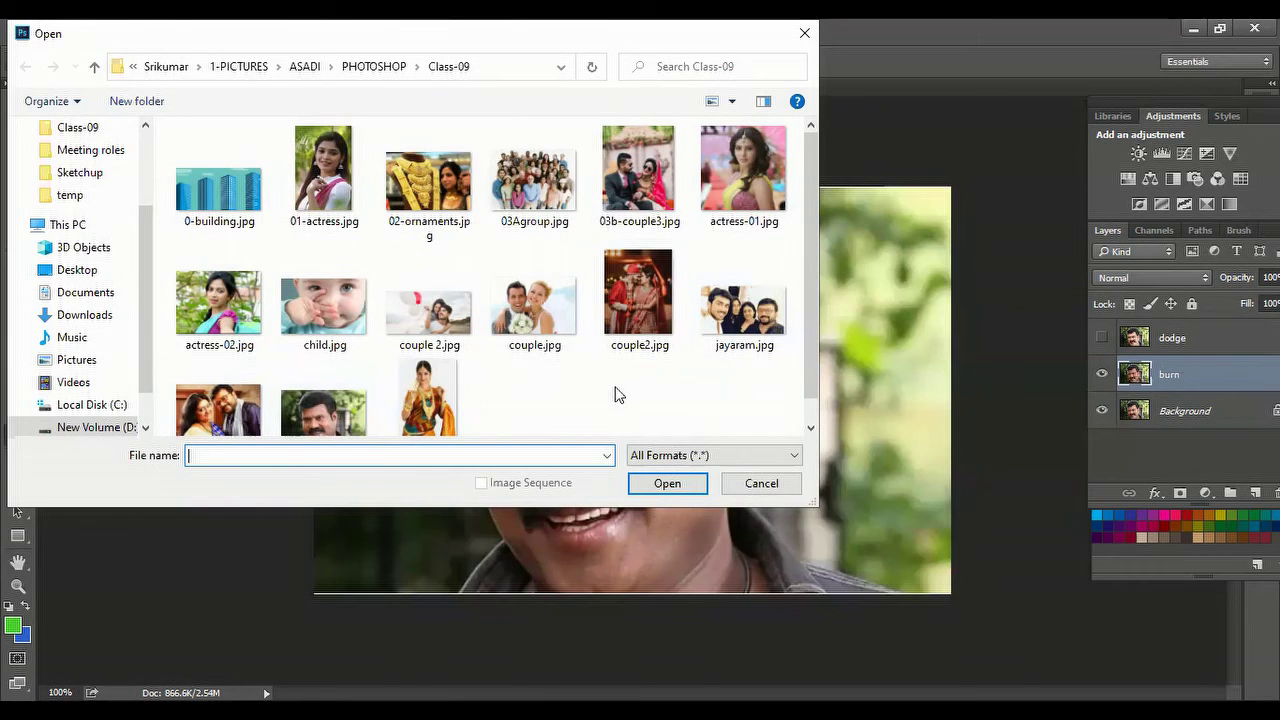
{"action": "left_click", "coordinate": [224, 405]}
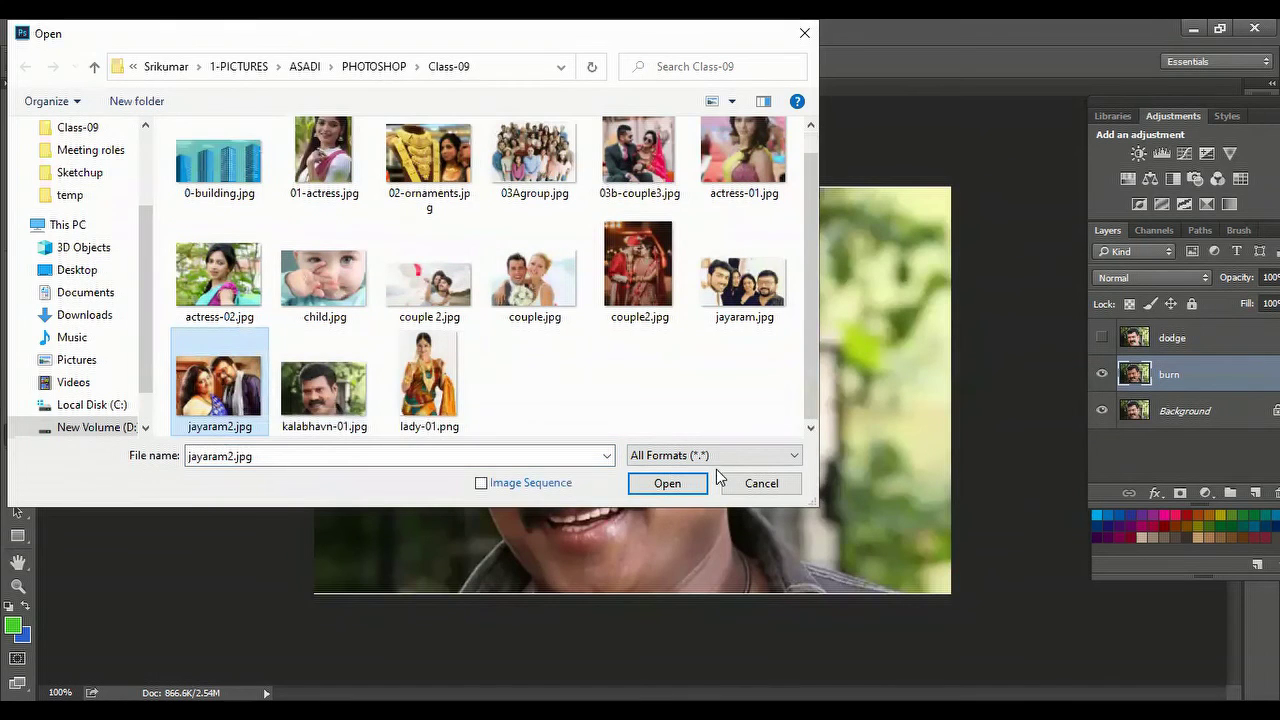
{"action": "left_click", "coordinate": [667, 484]}
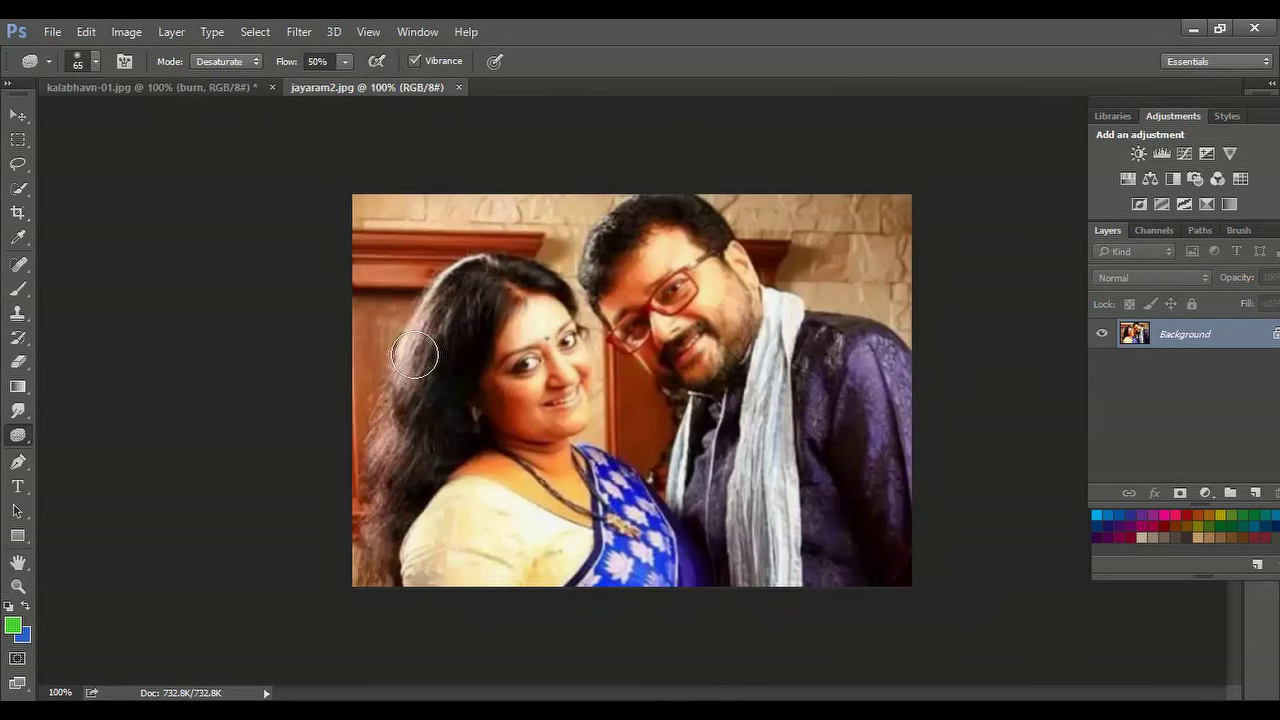
Set the Sponge tool's mode to Desaturate for the couple photo
{"action": "left_click", "coordinate": [232, 64]}
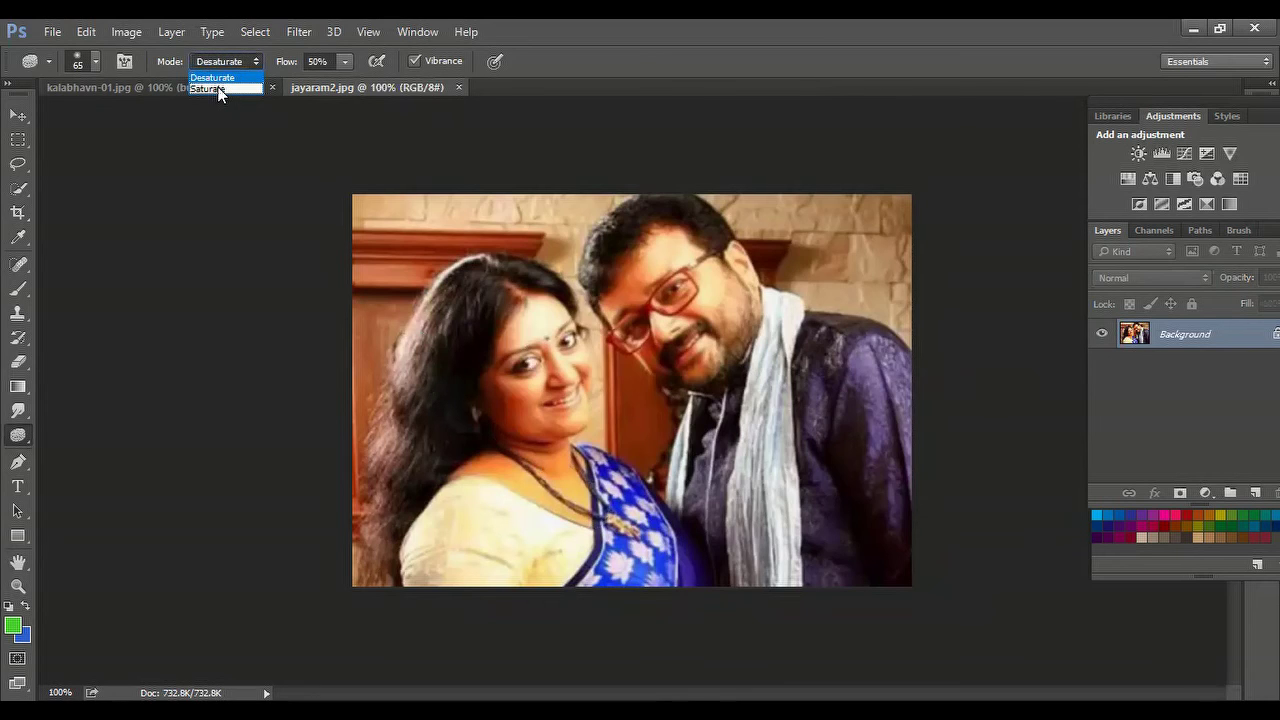
{"action": "left_click", "coordinate": [212, 78]}
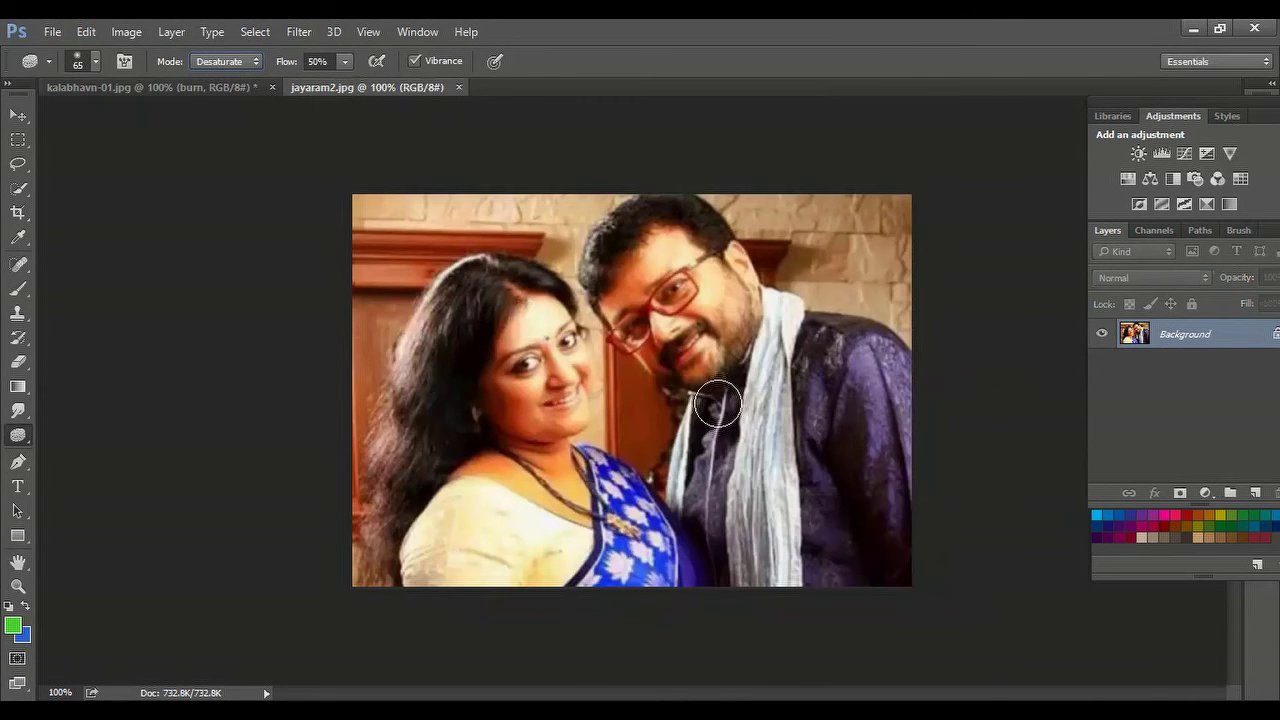
{"action": "mouse_move", "coordinate": [718, 404]}
{"action": "left_mouse_down"}
{"action": "mouse_move", "coordinate": [641, 314]}
{"action": "mouse_move", "coordinate": [716, 300]}
{"action": "mouse_move", "coordinate": [667, 359]}
{"action": "mouse_move", "coordinate": [738, 344]}
{"action": "mouse_move", "coordinate": [729, 387]}
{"action": "mouse_move", "coordinate": [717, 302]}
{"action": "mouse_move", "coordinate": [746, 372]}
{"action": "left_mouse_up"}
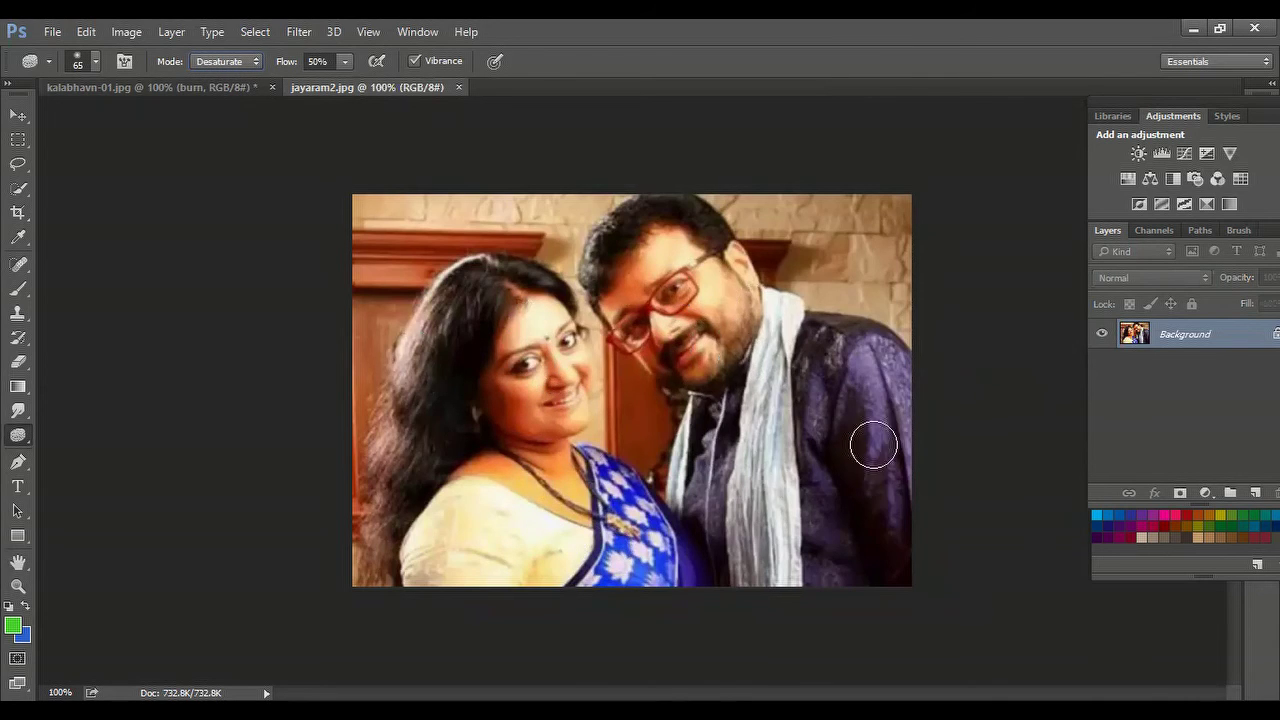
{"action": "mouse_move", "coordinate": [874, 446]}
{"action": "left_mouse_down"}
{"action": "mouse_move", "coordinate": [847, 375]}
{"action": "mouse_move", "coordinate": [849, 446]}
{"action": "left_mouse_up"}
{"action": "mouse_move", "coordinate": [457, 394]}
{"action": "left_mouse_down"}
{"action": "mouse_move", "coordinate": [548, 389]}
{"action": "mouse_move", "coordinate": [465, 383]}
{"action": "mouse_move", "coordinate": [470, 287]}
{"action": "left_mouse_up"}
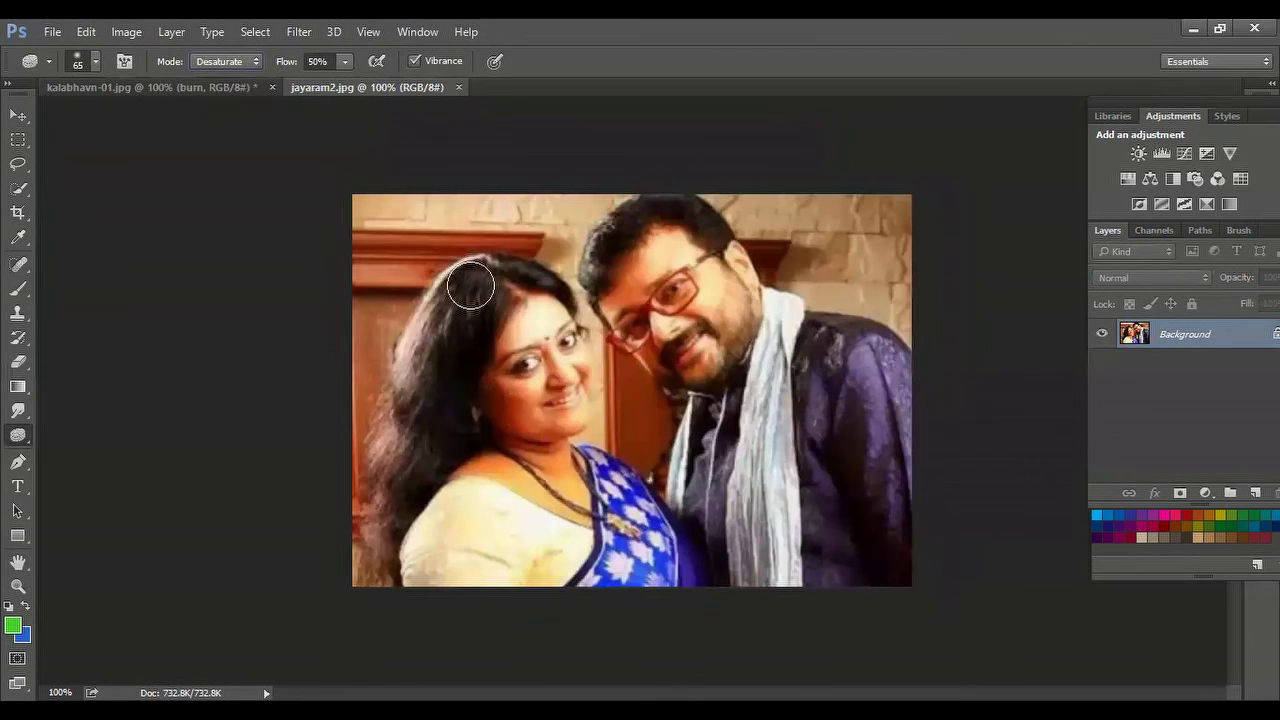
{"action": "mouse_move", "coordinate": [522, 378]}
{"action": "left_mouse_down"}
{"action": "mouse_move", "coordinate": [544, 405]}
{"action": "mouse_move", "coordinate": [538, 392]}
{"action": "mouse_move", "coordinate": [581, 358]}
{"action": "mouse_move", "coordinate": [527, 365]}
{"action": "left_mouse_up"}
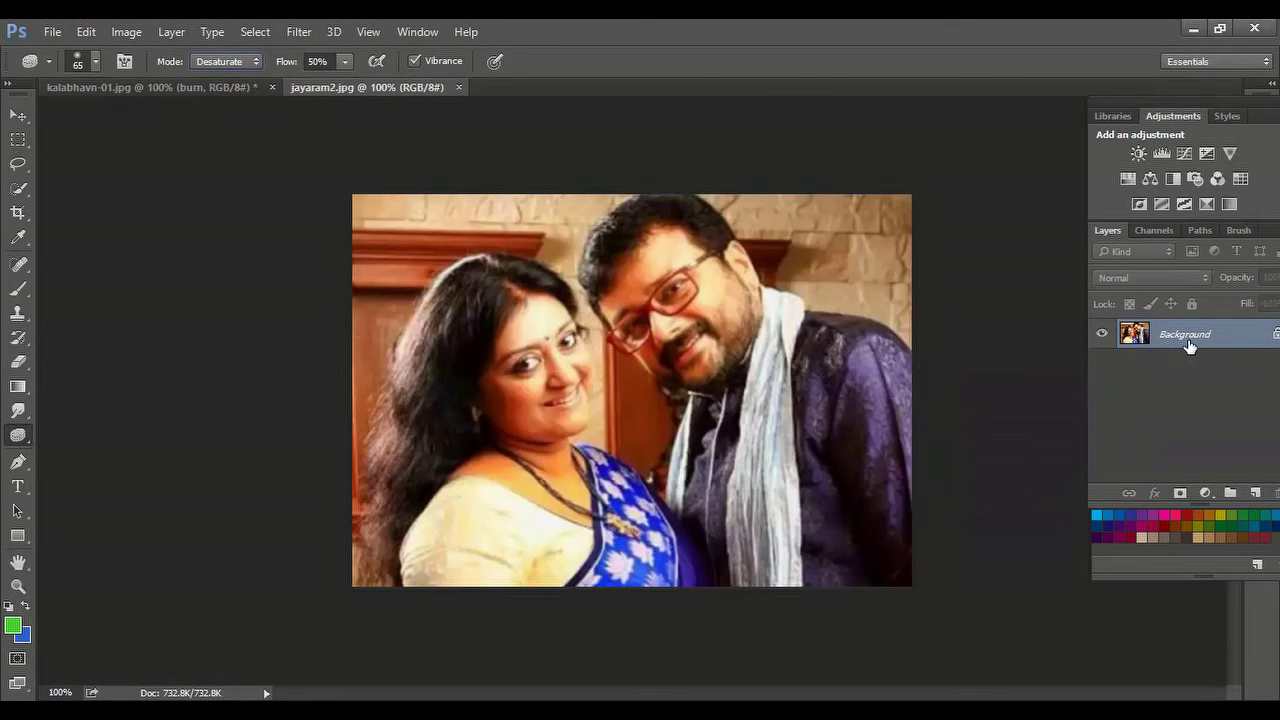
Duplicate the couple photo's Background layer and rename the copy "spong"
{"action": "key", "text": "ctrl+j"}
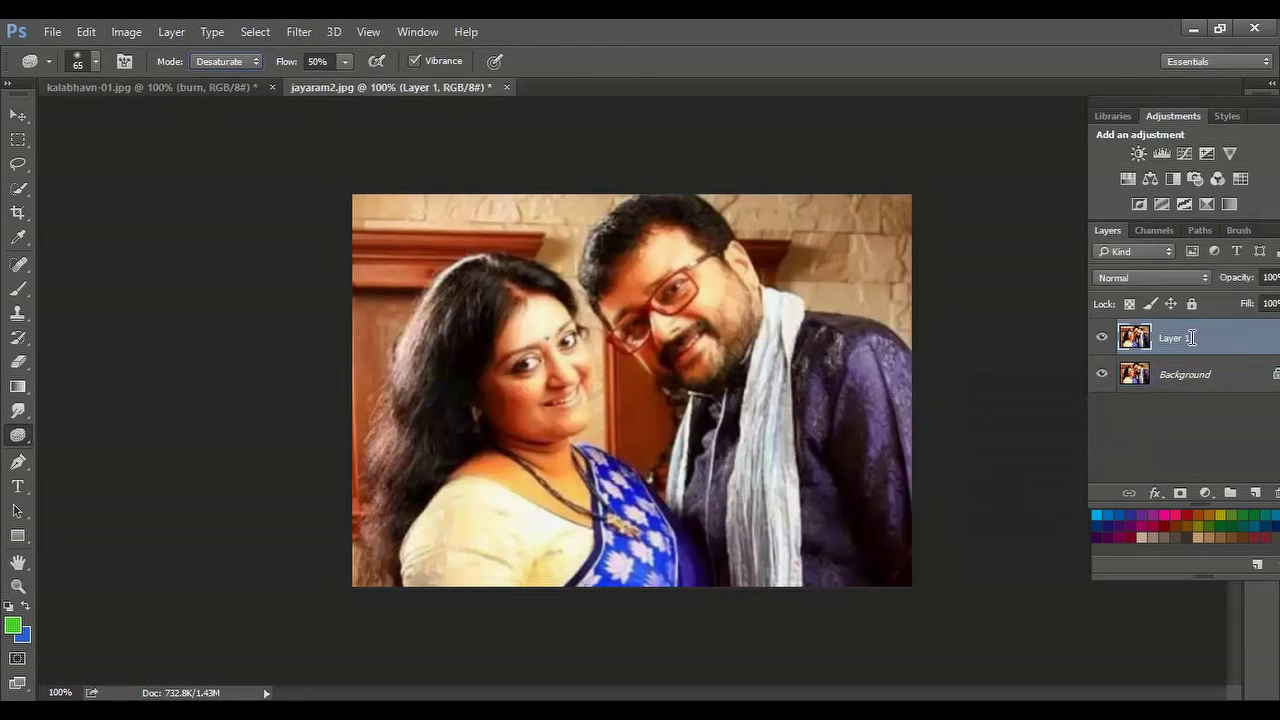
{"action": "double_click", "coordinate": [1191, 338]}
{"action": "type", "text": "spong"}
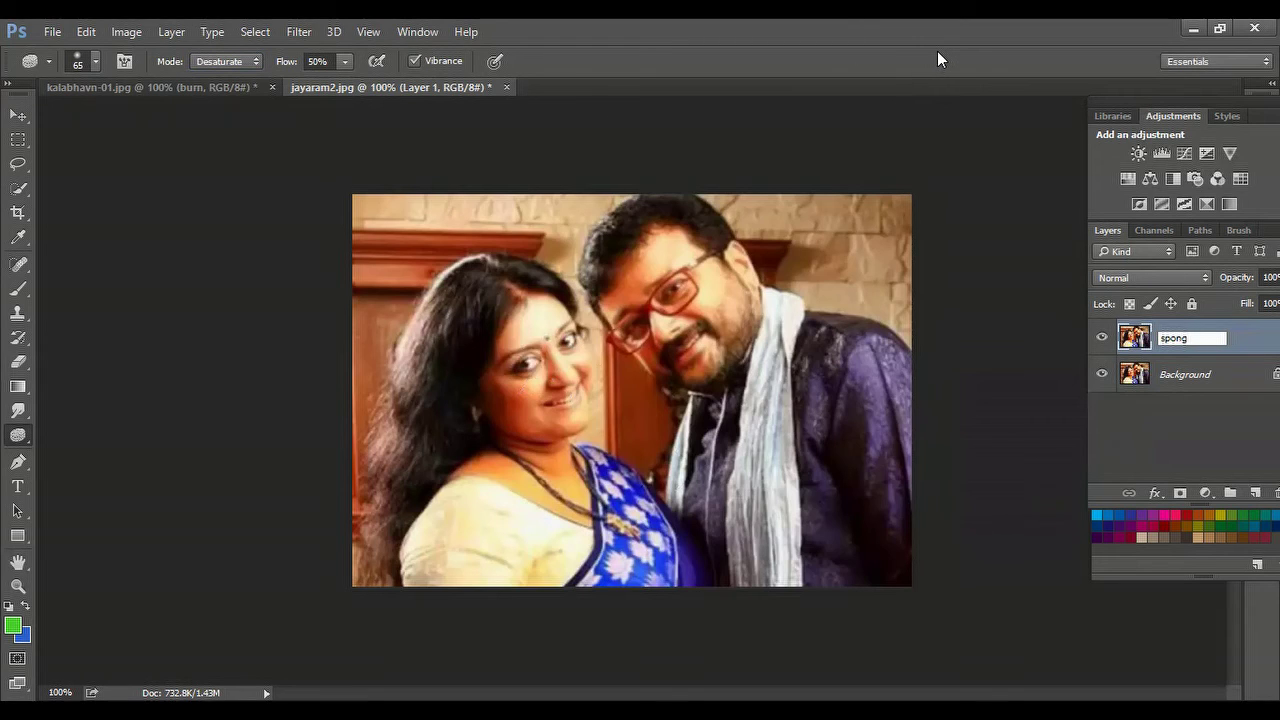
{"action": "left_click", "coordinate": [1031, 460]}
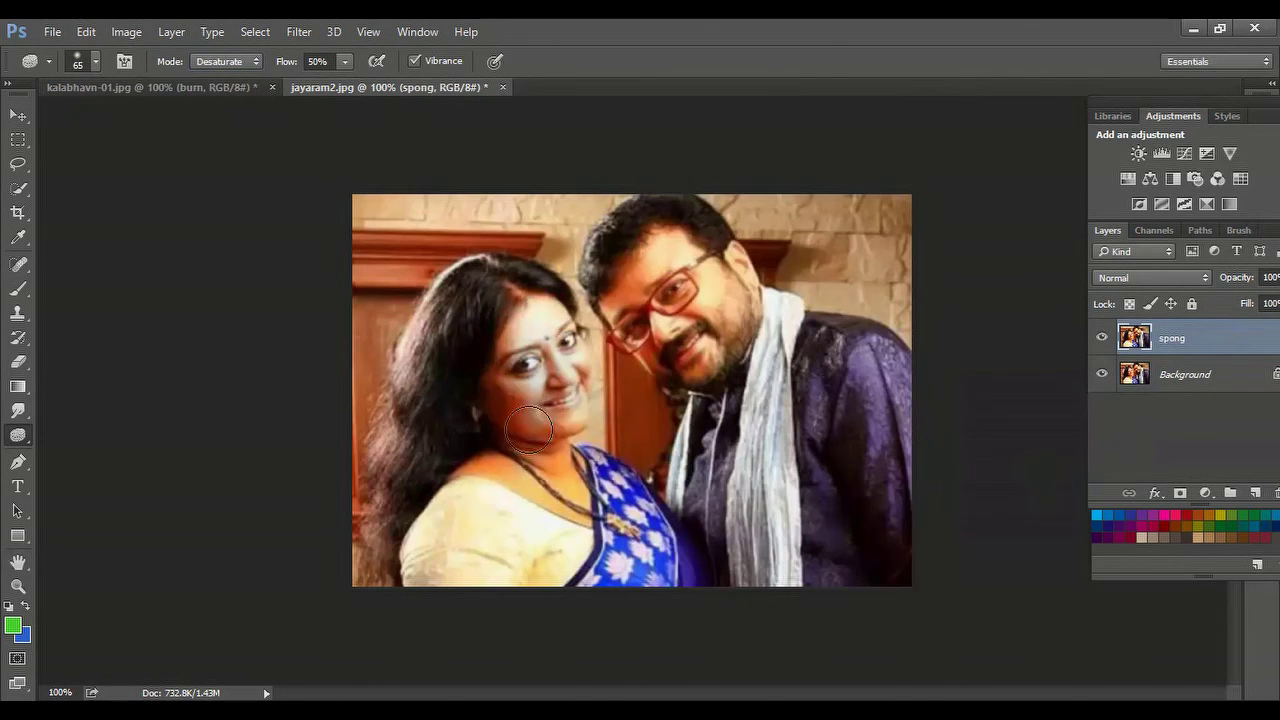
Desaturate the woman's face and neck, part of her sari, and the man's face on the spong layer with the Sponge tool
{"action": "mouse_move", "coordinate": [503, 440]}
{"action": "left_mouse_down"}
{"action": "mouse_move", "coordinate": [532, 395]}
{"action": "mouse_move", "coordinate": [506, 408]}
{"action": "mouse_move", "coordinate": [550, 390]}
{"action": "mouse_move", "coordinate": [557, 430]}
{"action": "mouse_move", "coordinate": [576, 362]}
{"action": "mouse_move", "coordinate": [578, 402]}
{"action": "mouse_move", "coordinate": [499, 430]}
{"action": "mouse_move", "coordinate": [486, 384]}
{"action": "mouse_move", "coordinate": [514, 357]}
{"action": "mouse_move", "coordinate": [521, 324]}
{"action": "mouse_move", "coordinate": [506, 302]}
{"action": "mouse_move", "coordinate": [523, 314]}
{"action": "mouse_move", "coordinate": [499, 295]}
{"action": "mouse_move", "coordinate": [495, 403]}
{"action": "mouse_move", "coordinate": [530, 352]}
{"action": "mouse_move", "coordinate": [555, 422]}
{"action": "mouse_move", "coordinate": [517, 400]}
{"action": "mouse_move", "coordinate": [472, 469]}
{"action": "mouse_move", "coordinate": [497, 452]}
{"action": "mouse_move", "coordinate": [534, 498]}
{"action": "mouse_move", "coordinate": [564, 501]}
{"action": "mouse_move", "coordinate": [545, 470]}
{"action": "mouse_move", "coordinate": [586, 525]}
{"action": "mouse_move", "coordinate": [554, 450]}
{"action": "mouse_move", "coordinate": [563, 460]}
{"action": "mouse_move", "coordinate": [528, 451]}
{"action": "mouse_move", "coordinate": [484, 464]}
{"action": "left_mouse_up"}
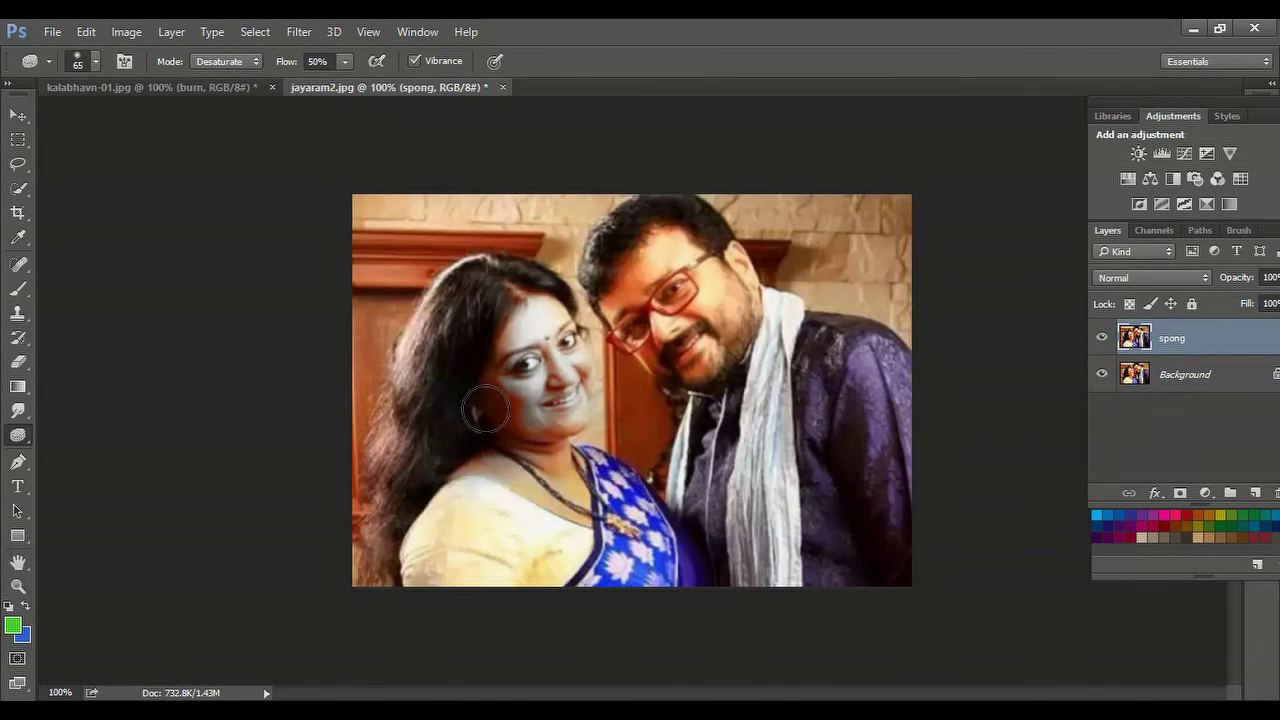
{"action": "mouse_move", "coordinate": [572, 548]}
{"action": "left_mouse_down"}
{"action": "mouse_move", "coordinate": [459, 560]}
{"action": "mouse_move", "coordinate": [561, 506]}
{"action": "mouse_move", "coordinate": [551, 467]}
{"action": "mouse_move", "coordinate": [570, 486]}
{"action": "mouse_move", "coordinate": [572, 473]}
{"action": "mouse_move", "coordinate": [575, 500]}
{"action": "mouse_move", "coordinate": [579, 481]}
{"action": "mouse_move", "coordinate": [622, 562]}
{"action": "mouse_move", "coordinate": [623, 503]}
{"action": "mouse_move", "coordinate": [577, 474]}
{"action": "mouse_move", "coordinate": [655, 560]}
{"action": "left_mouse_up"}
{"action": "mouse_move", "coordinate": [663, 253]}
{"action": "left_mouse_down"}
{"action": "mouse_move", "coordinate": [713, 305]}
{"action": "mouse_move", "coordinate": [723, 340]}
{"action": "mouse_move", "coordinate": [671, 289]}
{"action": "mouse_move", "coordinate": [664, 257]}
{"action": "mouse_move", "coordinate": [620, 297]}
{"action": "mouse_move", "coordinate": [634, 291]}
{"action": "mouse_move", "coordinate": [667, 346]}
{"action": "mouse_move", "coordinate": [682, 316]}
{"action": "mouse_move", "coordinate": [720, 384]}
{"action": "mouse_move", "coordinate": [669, 321]}
{"action": "mouse_move", "coordinate": [656, 325]}
{"action": "mouse_move", "coordinate": [705, 391]}
{"action": "mouse_move", "coordinate": [699, 356]}
{"action": "mouse_move", "coordinate": [716, 323]}
{"action": "mouse_move", "coordinate": [726, 333]}
{"action": "mouse_move", "coordinate": [722, 257]}
{"action": "left_mouse_up"}
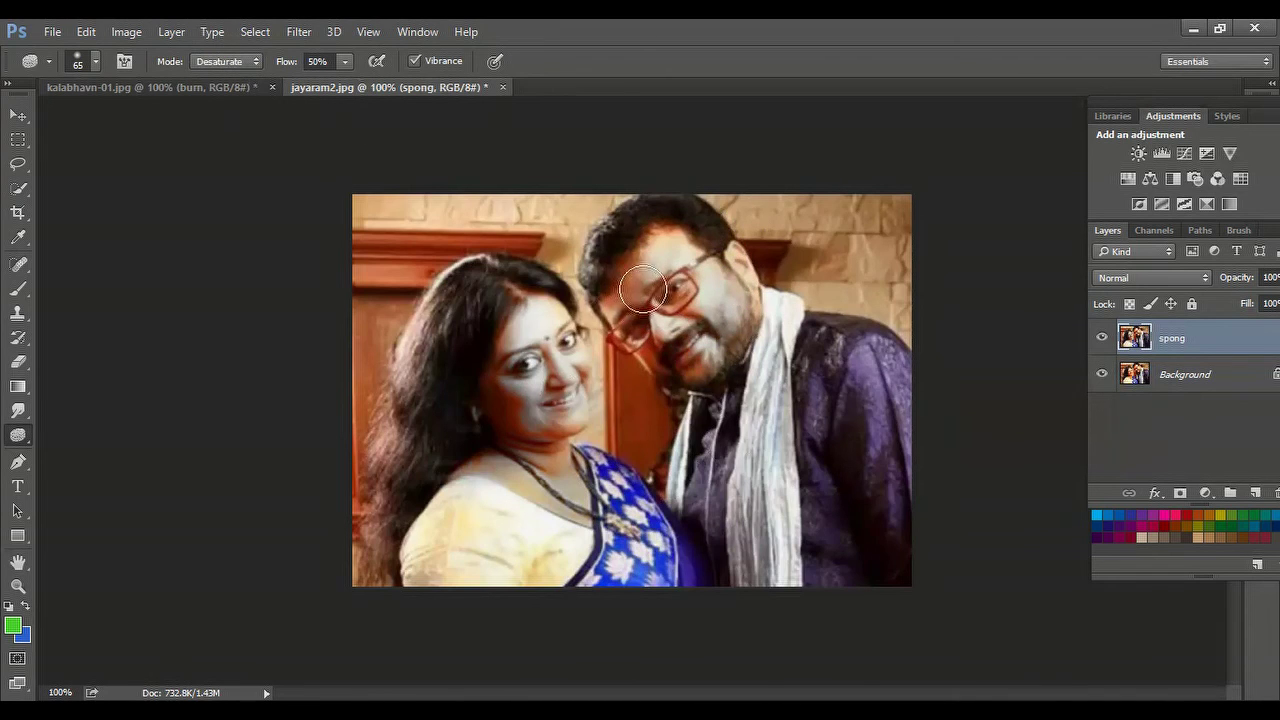
{"action": "mouse_move", "coordinate": [644, 332]}
{"action": "left_mouse_down"}
{"action": "mouse_move", "coordinate": [684, 373]}
{"action": "mouse_move", "coordinate": [701, 361]}
{"action": "mouse_move", "coordinate": [705, 348]}
{"action": "mouse_move", "coordinate": [652, 349]}
{"action": "mouse_move", "coordinate": [671, 367]}
{"action": "mouse_move", "coordinate": [677, 327]}
{"action": "mouse_move", "coordinate": [705, 350]}
{"action": "mouse_move", "coordinate": [663, 257]}
{"action": "mouse_move", "coordinate": [619, 285]}
{"action": "mouse_move", "coordinate": [634, 257]}
{"action": "mouse_move", "coordinate": [630, 277]}
{"action": "mouse_move", "coordinate": [660, 259]}
{"action": "mouse_move", "coordinate": [697, 297]}
{"action": "left_mouse_up"}
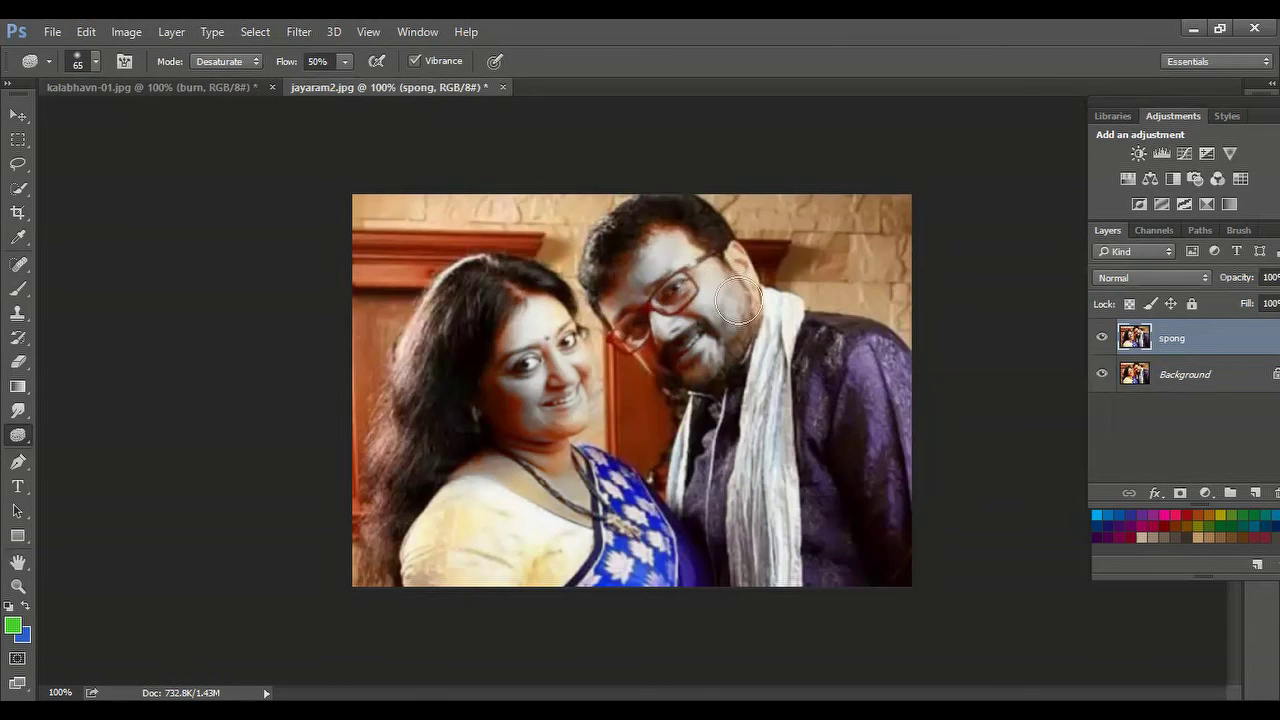
{"action": "mouse_move", "coordinate": [740, 360]}
{"action": "left_mouse_down"}
{"action": "mouse_move", "coordinate": [669, 318]}
{"action": "mouse_move", "coordinate": [659, 331]}
{"action": "mouse_move", "coordinate": [694, 343]}
{"action": "mouse_move", "coordinate": [709, 413]}
{"action": "left_mouse_up"}
Desaturate the remaining colour in both faces, the woman's neck, blouse and sari, and the man's scarf and dark shirt
{"action": "mouse_move", "coordinate": [500, 409]}
{"action": "left_mouse_down"}
{"action": "mouse_move", "coordinate": [545, 442]}
{"action": "mouse_move", "coordinate": [562, 433]}
{"action": "left_mouse_up"}
{"action": "mouse_move", "coordinate": [559, 366]}
{"action": "left_mouse_down"}
{"action": "mouse_move", "coordinate": [568, 372]}
{"action": "mouse_move", "coordinate": [507, 296]}
{"action": "mouse_move", "coordinate": [503, 345]}
{"action": "left_mouse_up"}
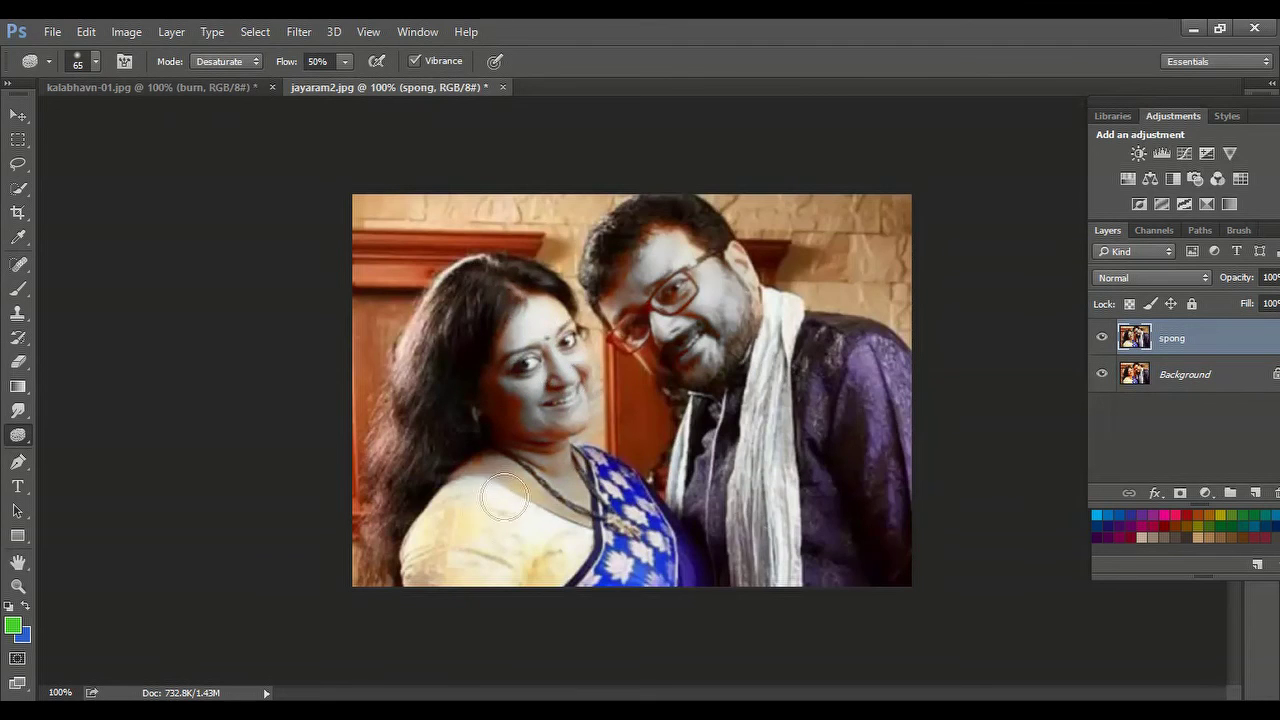
{"action": "mouse_move", "coordinate": [504, 496]}
{"action": "left_mouse_down"}
{"action": "mouse_move", "coordinate": [467, 532]}
{"action": "mouse_move", "coordinate": [590, 568]}
{"action": "mouse_move", "coordinate": [606, 472]}
{"action": "left_mouse_up"}
{"action": "mouse_move", "coordinate": [649, 575]}
{"action": "left_mouse_down"}
{"action": "mouse_move", "coordinate": [598, 494]}
{"action": "mouse_move", "coordinate": [623, 488]}
{"action": "mouse_move", "coordinate": [662, 550]}
{"action": "mouse_move", "coordinate": [607, 477]}
{"action": "mouse_move", "coordinate": [634, 518]}
{"action": "left_mouse_up"}
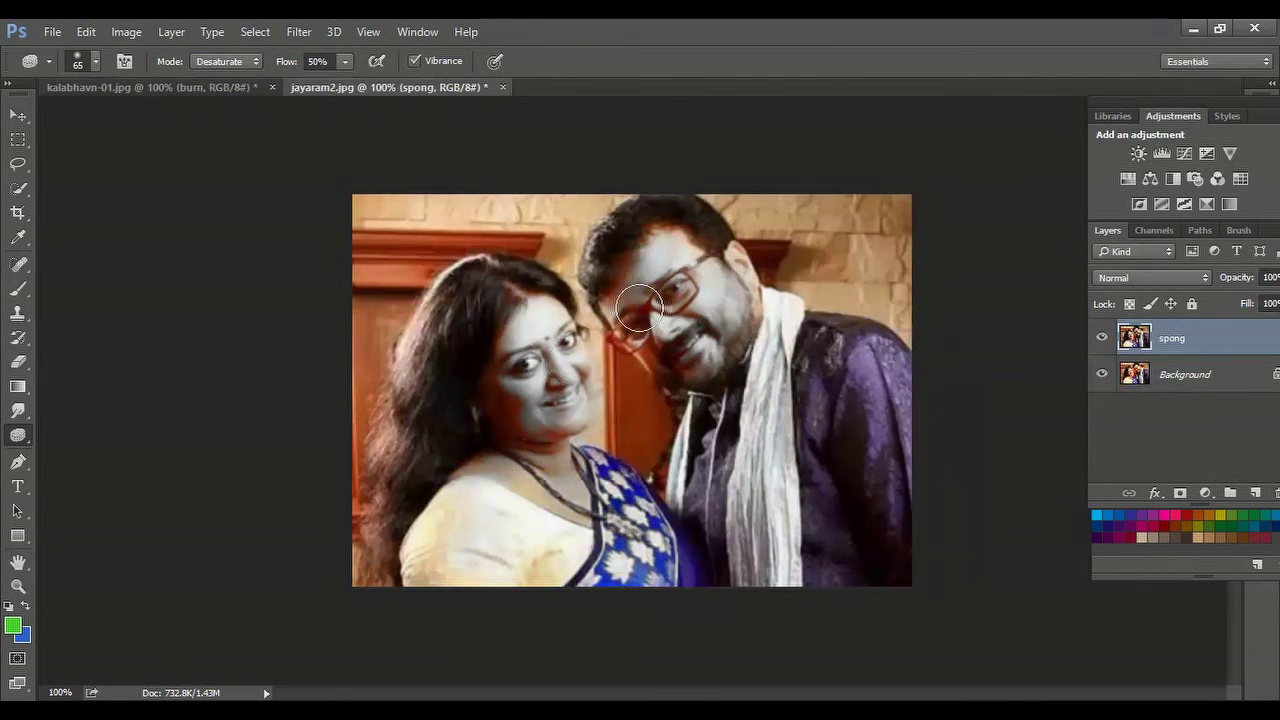
{"action": "mouse_move", "coordinate": [666, 246]}
{"action": "left_mouse_down"}
{"action": "mouse_move", "coordinate": [677, 229]}
{"action": "mouse_move", "coordinate": [706, 294]}
{"action": "mouse_move", "coordinate": [739, 318]}
{"action": "left_mouse_up"}
{"action": "left_click_drag", "start_coordinate": [720, 260], "coordinate": [738, 320]}
{"action": "left_click_drag", "start_coordinate": [733, 270], "coordinate": [741, 353]}
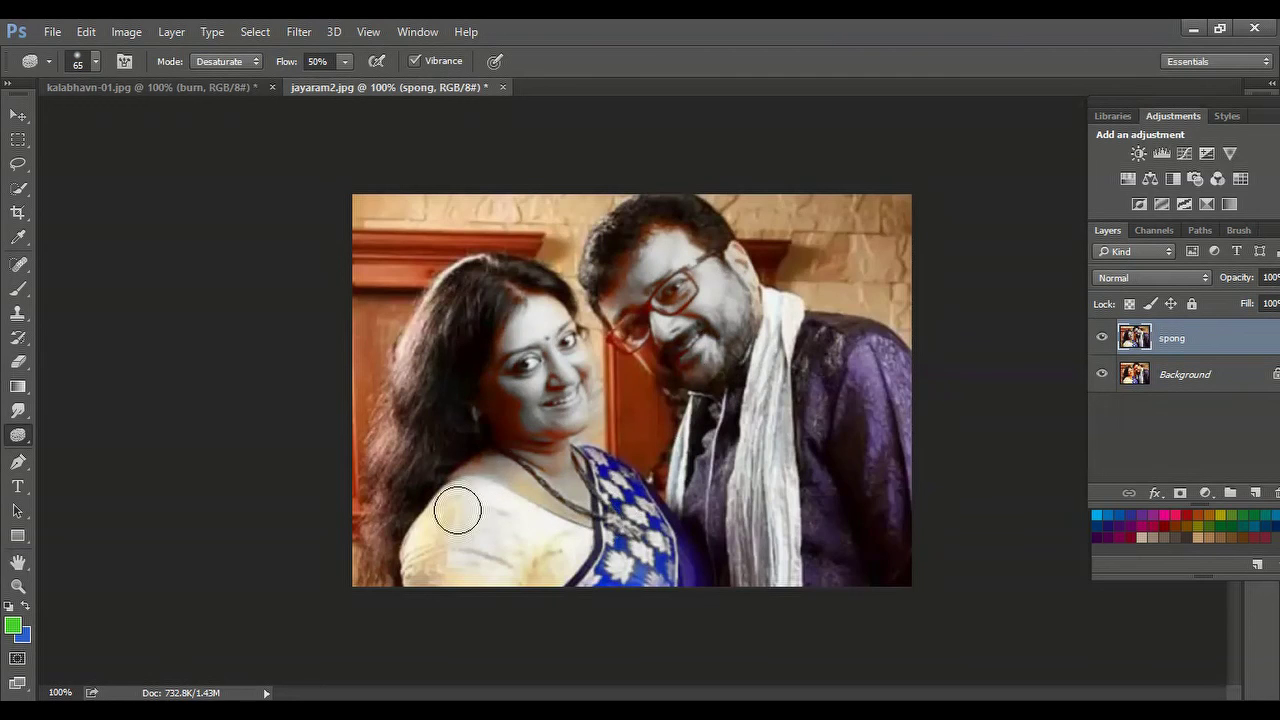
{"action": "mouse_move", "coordinate": [566, 466]}
{"action": "left_mouse_down"}
{"action": "mouse_move", "coordinate": [534, 482]}
{"action": "mouse_move", "coordinate": [520, 454]}
{"action": "mouse_move", "coordinate": [555, 548]}
{"action": "mouse_move", "coordinate": [448, 565]}
{"action": "mouse_move", "coordinate": [478, 468]}
{"action": "mouse_move", "coordinate": [428, 527]}
{"action": "mouse_move", "coordinate": [458, 482]}
{"action": "mouse_move", "coordinate": [493, 475]}
{"action": "mouse_move", "coordinate": [512, 325]}
{"action": "mouse_move", "coordinate": [542, 310]}
{"action": "left_mouse_up"}
{"action": "mouse_move", "coordinate": [478, 446]}
{"action": "left_mouse_down"}
{"action": "mouse_move", "coordinate": [529, 331]}
{"action": "mouse_move", "coordinate": [525, 309]}
{"action": "mouse_move", "coordinate": [503, 330]}
{"action": "mouse_move", "coordinate": [511, 418]}
{"action": "mouse_move", "coordinate": [502, 333]}
{"action": "mouse_move", "coordinate": [601, 331]}
{"action": "mouse_move", "coordinate": [666, 287]}
{"action": "mouse_move", "coordinate": [635, 277]}
{"action": "mouse_move", "coordinate": [626, 291]}
{"action": "mouse_move", "coordinate": [664, 239]}
{"action": "mouse_move", "coordinate": [787, 402]}
{"action": "mouse_move", "coordinate": [843, 452]}
{"action": "mouse_move", "coordinate": [839, 543]}
{"action": "mouse_move", "coordinate": [889, 533]}
{"action": "mouse_move", "coordinate": [823, 514]}
{"action": "left_mouse_up"}
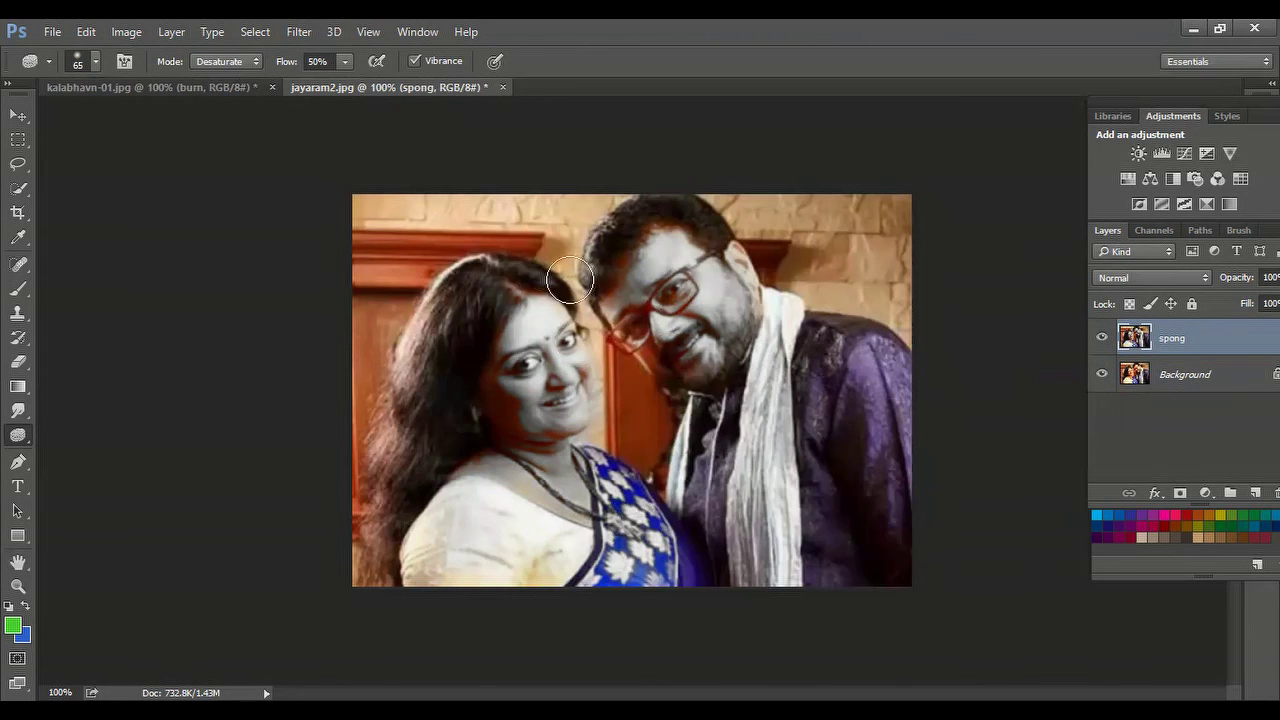
{"action": "left_click_drag", "start_coordinate": [849, 542], "coordinate": [883, 487]}
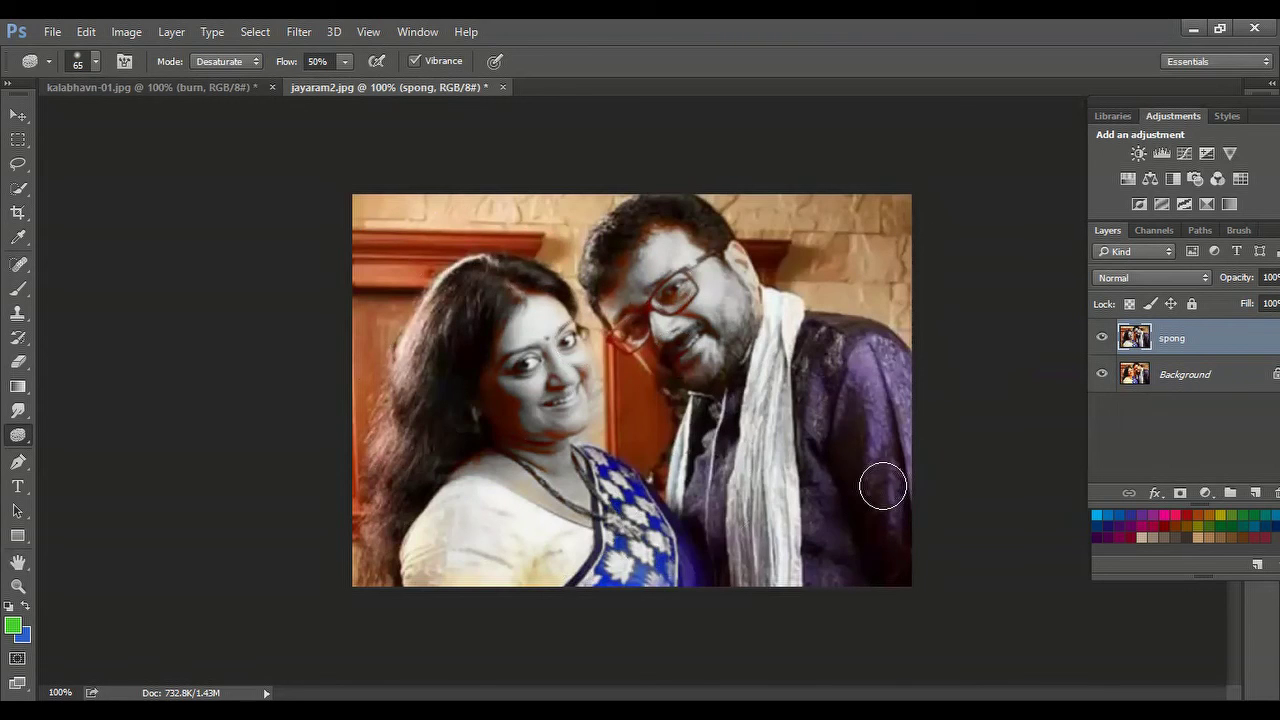
Compare the couple photo with and without the desaturated spong layer by switching its visibility repeatedly
{"action": "left_click", "coordinate": [1102, 340]}
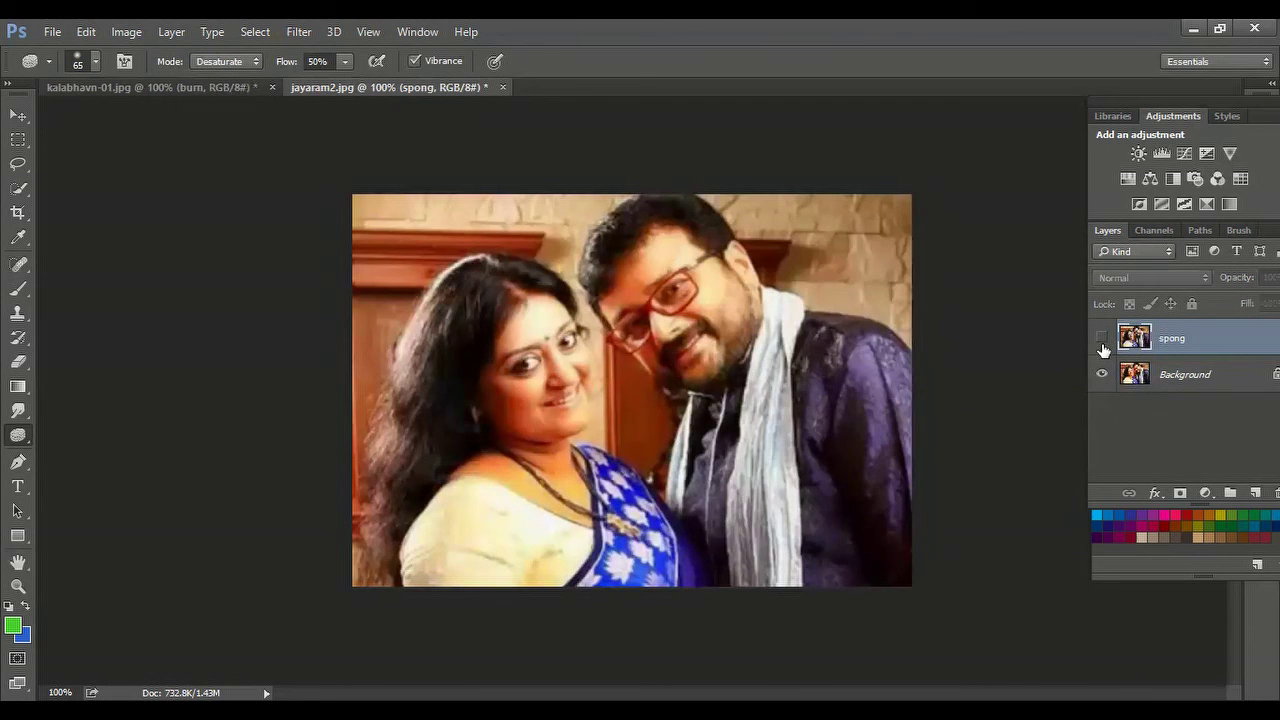
{"action": "left_click", "coordinate": [1100, 344]}
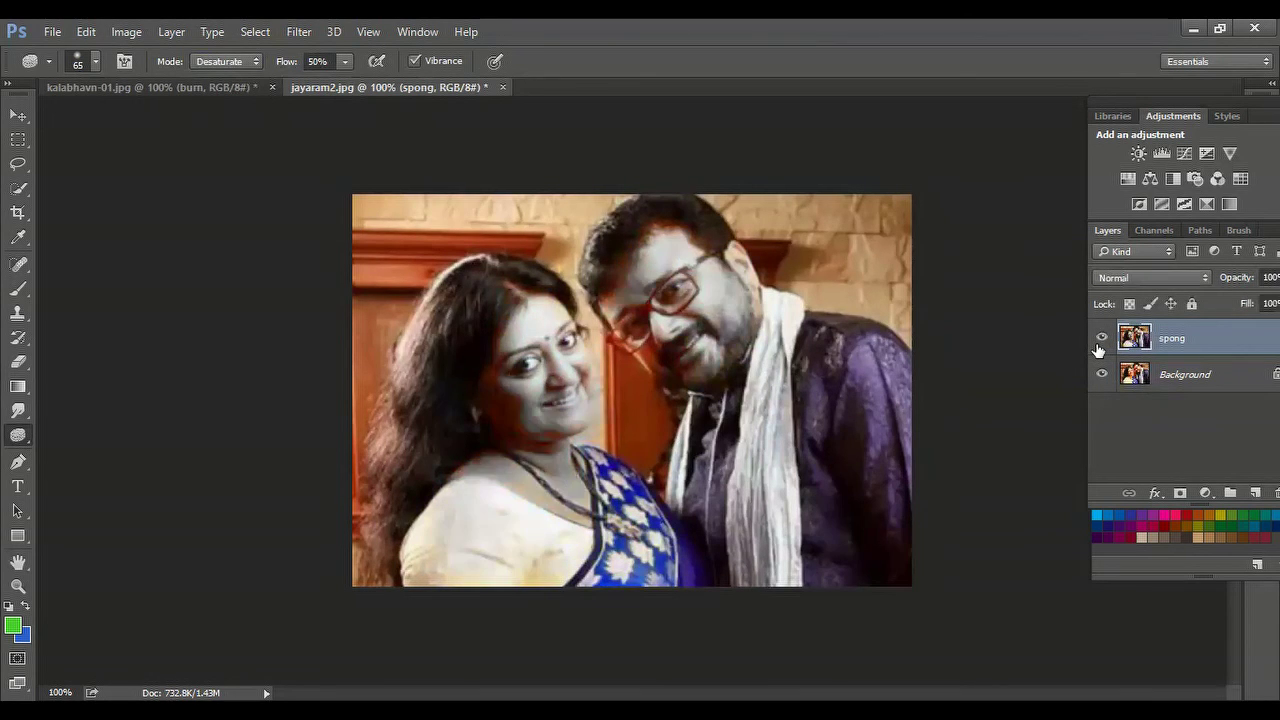
{"action": "left_click", "coordinate": [1099, 342]}
{"action": "left_click", "coordinate": [1100, 345]}
{"action": "left_click", "coordinate": [1100, 350]}
{"action": "left_click", "coordinate": [1100, 352]}
{"action": "left_click", "coordinate": [1101, 342]}
{"action": "left_click", "coordinate": [1101, 342]}
Open jayaram.jpg from the Class-09 folder and set the Sponge tool's mode to Saturate
{"action": "left_click", "coordinate": [49, 36]}
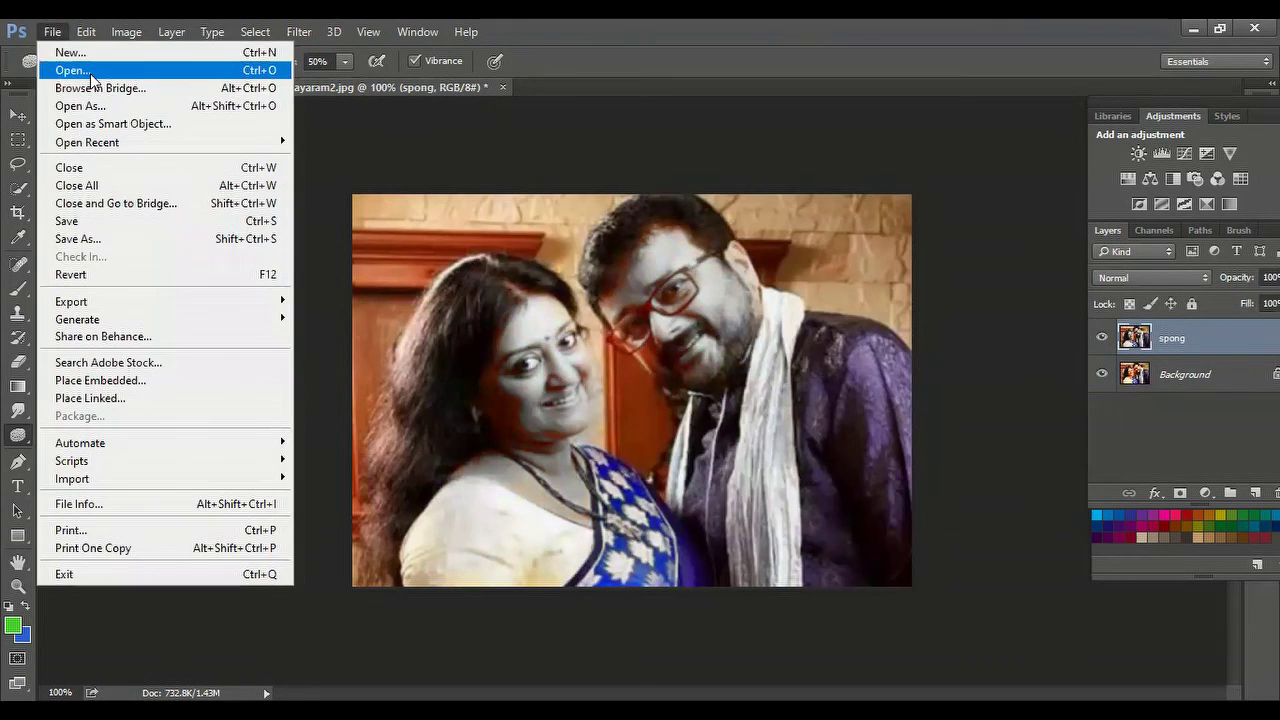
{"action": "left_click", "coordinate": [90, 71]}
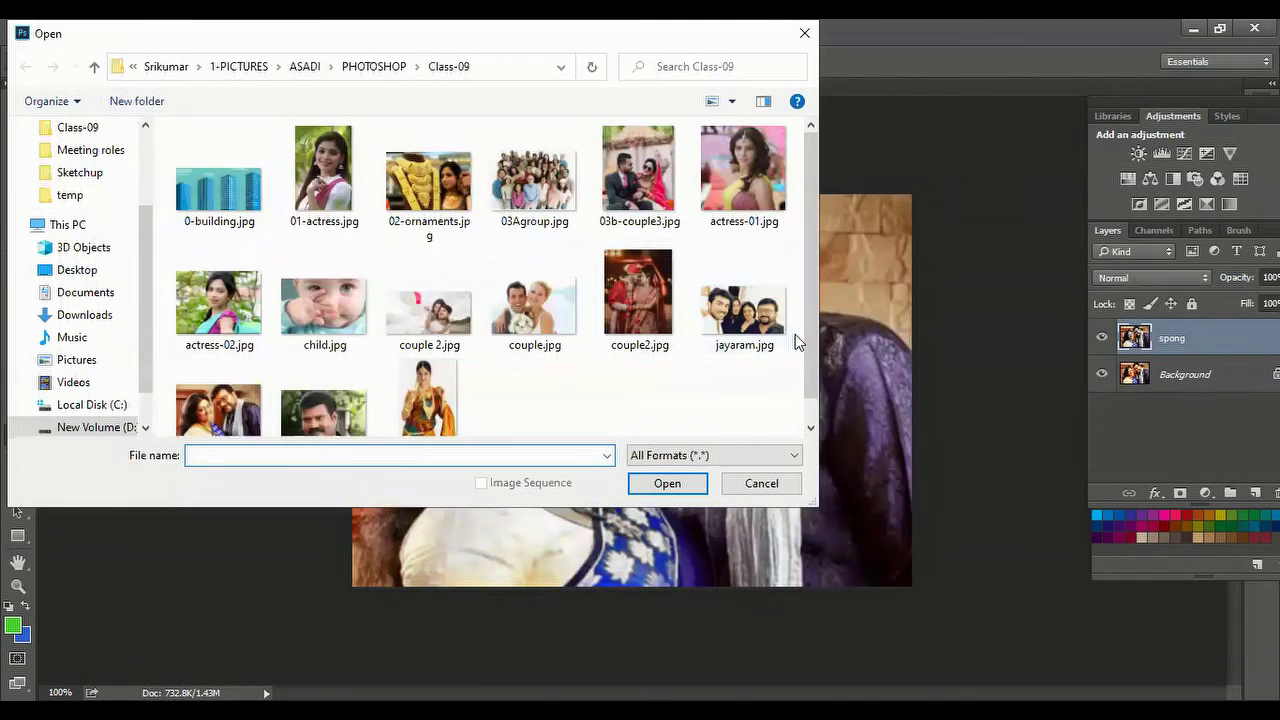
{"action": "left_click", "coordinate": [743, 300]}
{"action": "left_click", "coordinate": [661, 488]}
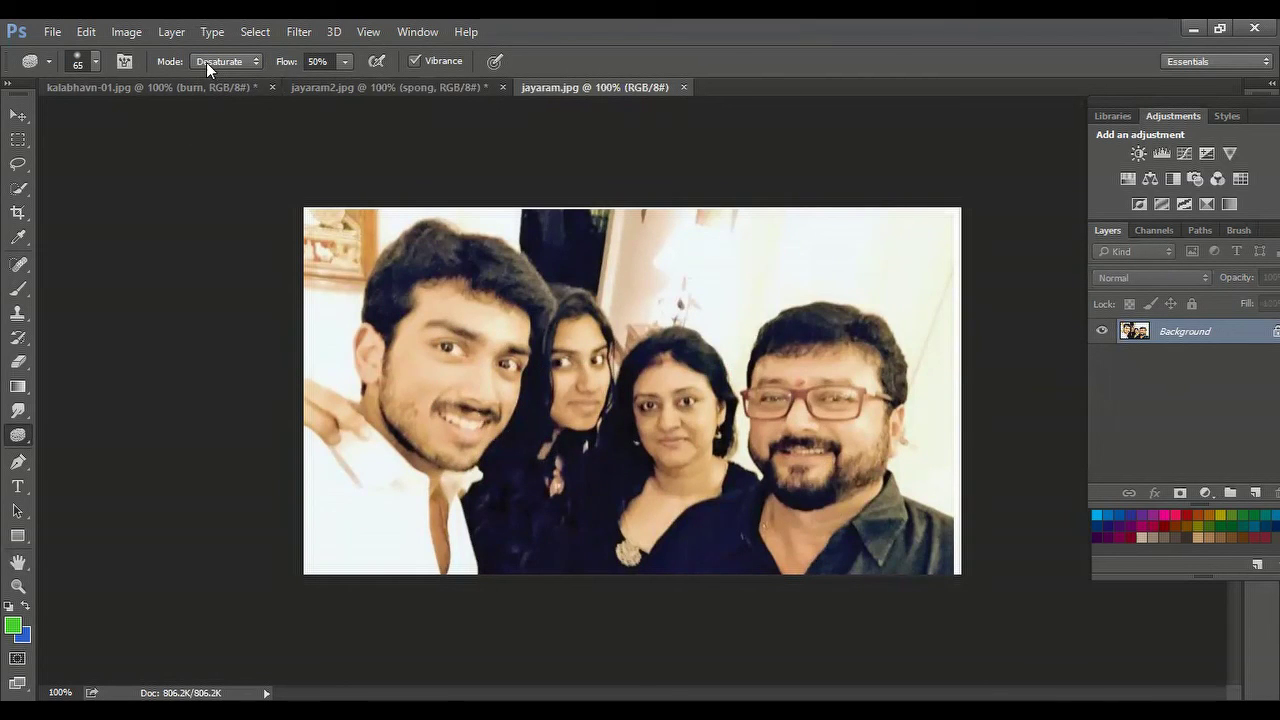
{"action": "left_click", "coordinate": [255, 63]}
{"action": "left_click", "coordinate": [221, 88]}
{"action": "mouse_move", "coordinate": [491, 563]}
{"action": "left_mouse_down"}
{"action": "mouse_move", "coordinate": [429, 551]}
{"action": "mouse_move", "coordinate": [462, 447]}
{"action": "left_mouse_up"}
{"action": "mouse_move", "coordinate": [315, 408]}
{"action": "left_mouse_down"}
{"action": "mouse_move", "coordinate": [330, 437]}
{"action": "mouse_move", "coordinate": [375, 439]}
{"action": "mouse_move", "coordinate": [416, 373]}
{"action": "mouse_move", "coordinate": [422, 428]}
{"action": "mouse_move", "coordinate": [430, 363]}
{"action": "mouse_move", "coordinate": [401, 467]}
{"action": "mouse_move", "coordinate": [420, 317]}
{"action": "mouse_move", "coordinate": [449, 329]}
{"action": "mouse_move", "coordinate": [463, 295]}
{"action": "mouse_move", "coordinate": [485, 398]}
{"action": "mouse_move", "coordinate": [491, 334]}
{"action": "mouse_move", "coordinate": [498, 422]}
{"action": "mouse_move", "coordinate": [495, 342]}
{"action": "mouse_move", "coordinate": [521, 352]}
{"action": "mouse_move", "coordinate": [480, 427]}
{"action": "mouse_move", "coordinate": [439, 438]}
{"action": "mouse_move", "coordinate": [450, 454]}
{"action": "mouse_move", "coordinate": [384, 418]}
{"action": "mouse_move", "coordinate": [386, 336]}
{"action": "mouse_move", "coordinate": [382, 449]}
{"action": "mouse_move", "coordinate": [323, 419]}
{"action": "mouse_move", "coordinate": [342, 429]}
{"action": "mouse_move", "coordinate": [402, 417]}
{"action": "mouse_move", "coordinate": [413, 509]}
{"action": "mouse_move", "coordinate": [481, 369]}
{"action": "mouse_move", "coordinate": [516, 379]}
{"action": "mouse_move", "coordinate": [534, 350]}
{"action": "mouse_move", "coordinate": [568, 359]}
{"action": "mouse_move", "coordinate": [593, 414]}
{"action": "mouse_move", "coordinate": [585, 344]}
{"action": "mouse_move", "coordinate": [572, 312]}
{"action": "left_mouse_up"}
{"action": "mouse_move", "coordinate": [591, 398]}
{"action": "left_mouse_down"}
{"action": "mouse_move", "coordinate": [576, 382]}
{"action": "mouse_move", "coordinate": [720, 430]}
{"action": "mouse_move", "coordinate": [660, 453]}
{"action": "mouse_move", "coordinate": [683, 384]}
{"action": "mouse_move", "coordinate": [695, 463]}
{"action": "mouse_move", "coordinate": [652, 518]}
{"action": "mouse_move", "coordinate": [706, 470]}
{"action": "mouse_move", "coordinate": [660, 384]}
{"action": "mouse_move", "coordinate": [702, 513]}
{"action": "mouse_move", "coordinate": [809, 545]}
{"action": "mouse_move", "coordinate": [792, 584]}
{"action": "mouse_move", "coordinate": [847, 451]}
{"action": "mouse_move", "coordinate": [775, 390]}
{"action": "mouse_move", "coordinate": [838, 358]}
{"action": "mouse_move", "coordinate": [865, 370]}
{"action": "mouse_move", "coordinate": [873, 480]}
{"action": "mouse_move", "coordinate": [840, 450]}
{"action": "mouse_move", "coordinate": [799, 463]}
{"action": "mouse_move", "coordinate": [848, 440]}
{"action": "mouse_move", "coordinate": [850, 420]}
{"action": "mouse_move", "coordinate": [876, 420]}
{"action": "left_mouse_up"}
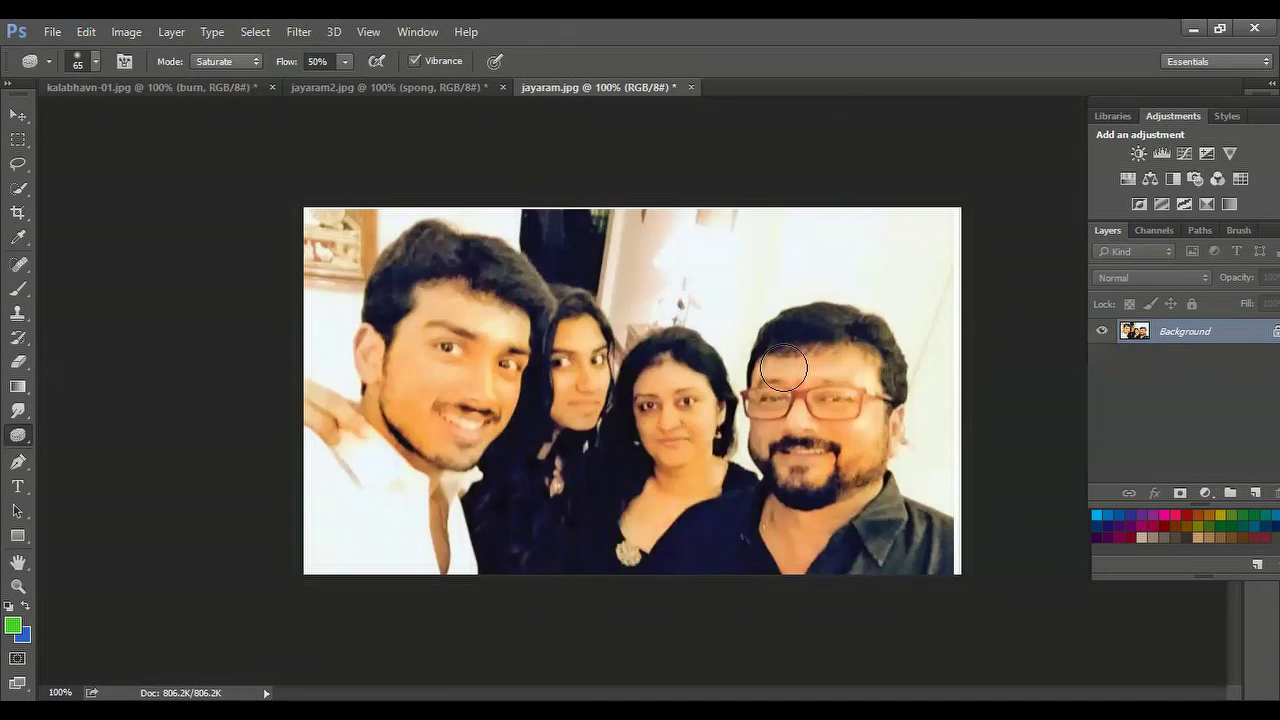
{"action": "key", "text": "ctrl+alt+z"}
{"action": "key", "text": "ctrl+alt+z"}
{"action": "key", "text": "ctrl+alt+z"}
{"action": "key", "text": "ctrl+alt+z"}
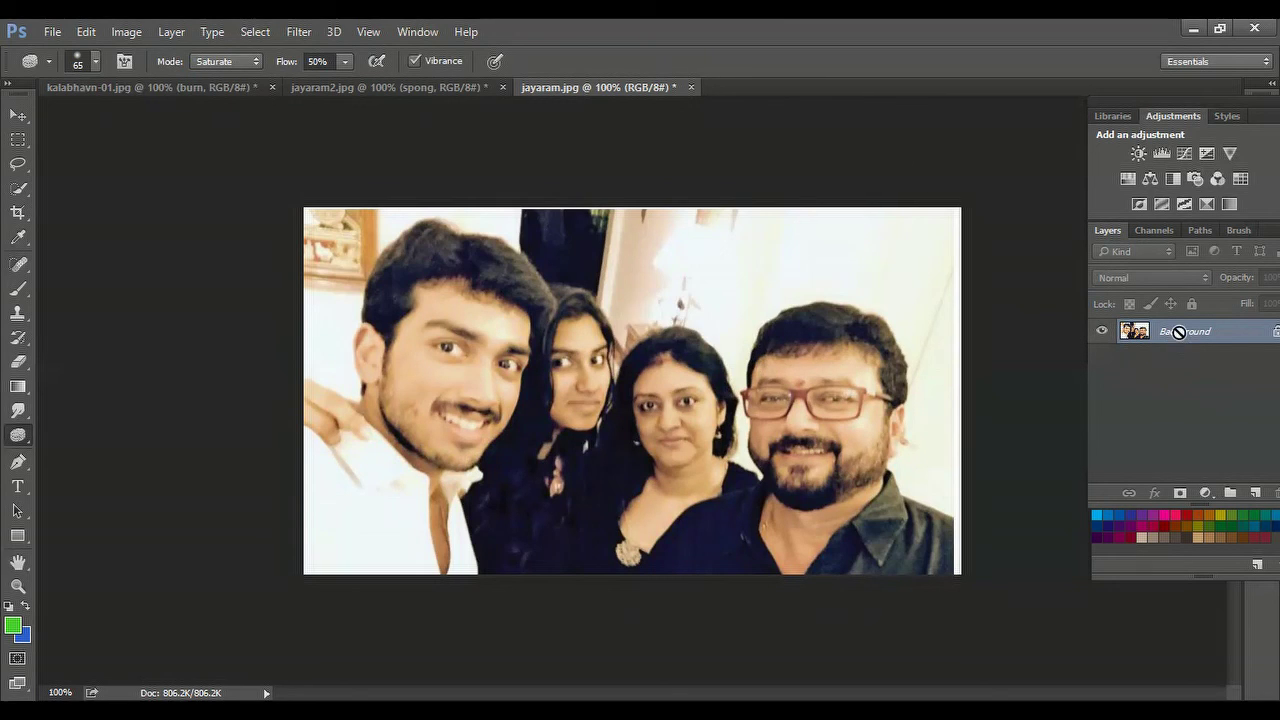
Duplicate the group photo's Background layer and rename the copy "sponge"
{"action": "key", "text": "ctrl+j"}
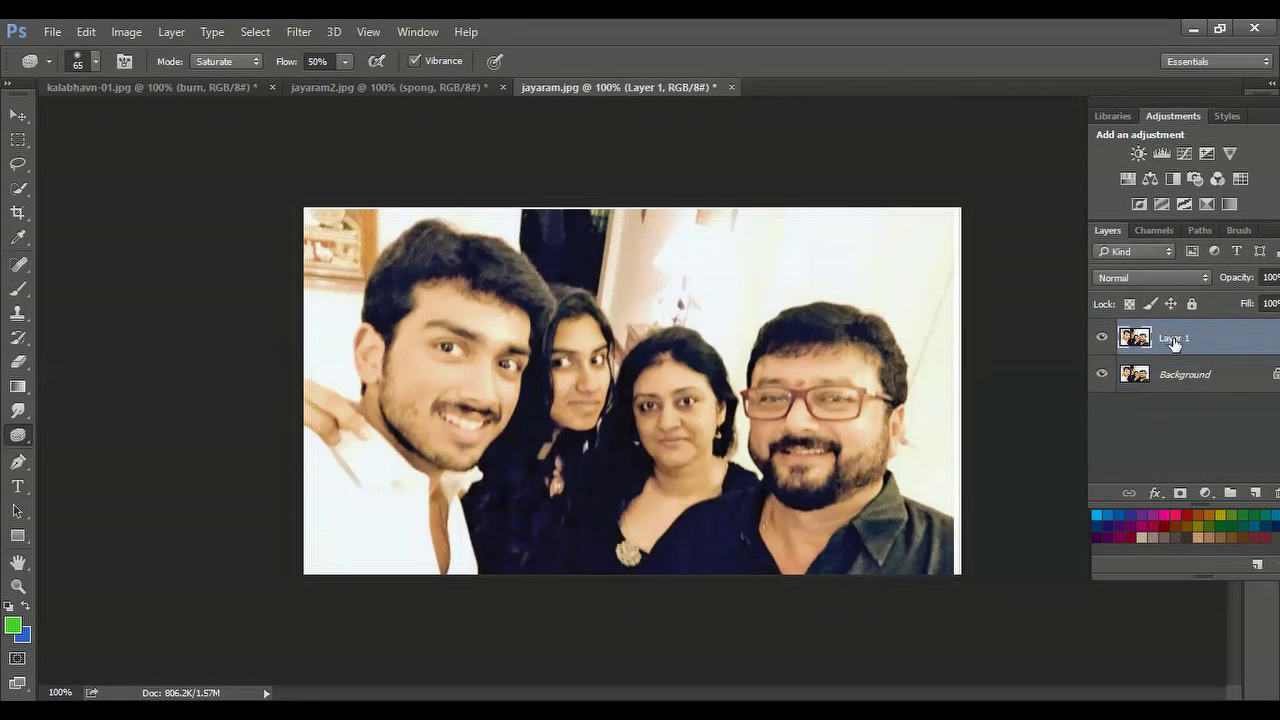
{"action": "double_click", "coordinate": [1175, 340]}
{"action": "key", "text": "Return"}
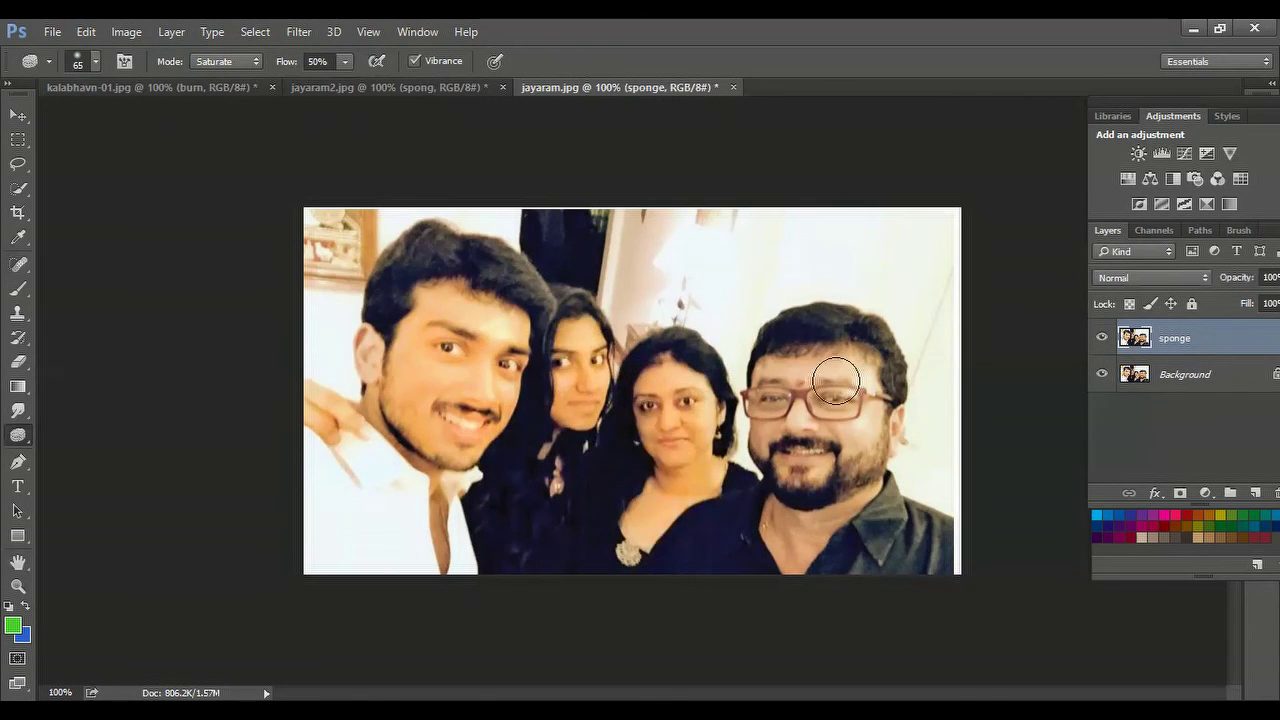
Saturate the bespectacled man's face and neck and the young man's face and hand on the sponge layer with the Sponge tool
{"action": "mouse_move", "coordinate": [836, 381]}
{"action": "left_mouse_down"}
{"action": "mouse_move", "coordinate": [804, 452]}
{"action": "mouse_move", "coordinate": [786, 435]}
{"action": "mouse_move", "coordinate": [803, 386]}
{"action": "mouse_move", "coordinate": [866, 414]}
{"action": "mouse_move", "coordinate": [792, 553]}
{"action": "mouse_move", "coordinate": [879, 505]}
{"action": "left_mouse_up"}
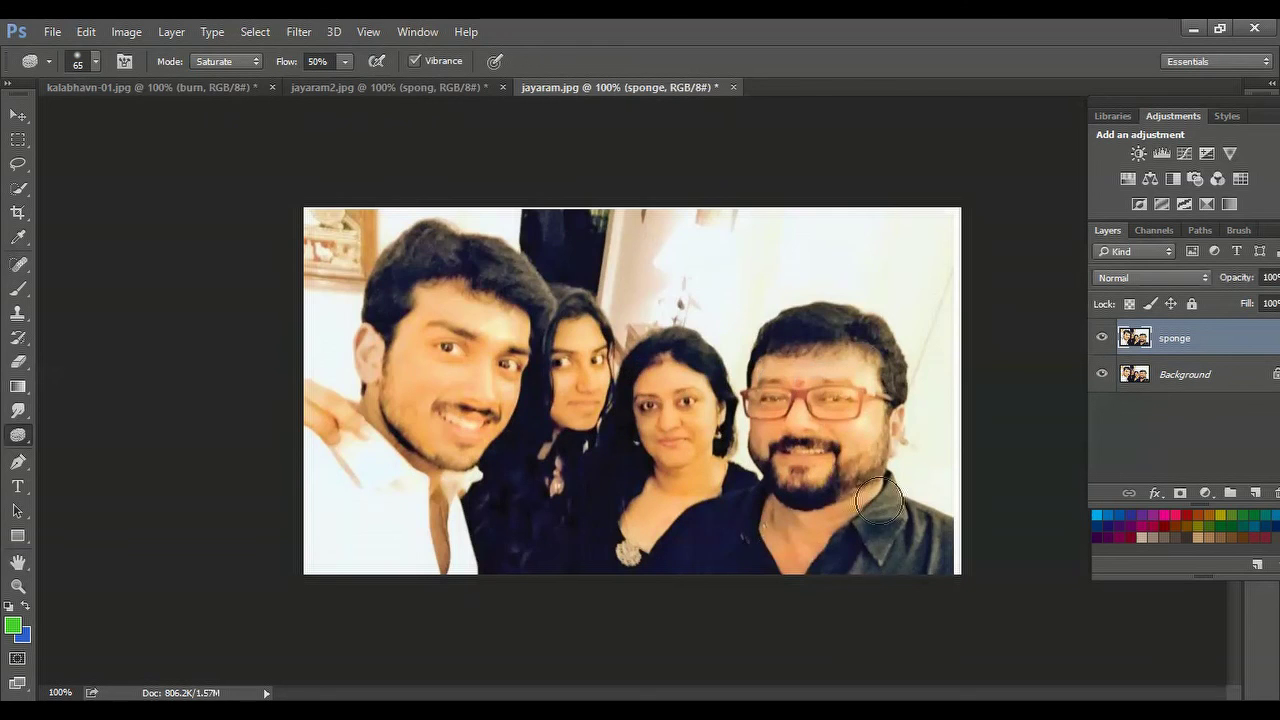
{"action": "mouse_move", "coordinate": [868, 362]}
{"action": "left_mouse_down"}
{"action": "mouse_move", "coordinate": [900, 418]}
{"action": "mouse_move", "coordinate": [882, 425]}
{"action": "mouse_move", "coordinate": [860, 379]}
{"action": "mouse_move", "coordinate": [783, 394]}
{"action": "mouse_move", "coordinate": [766, 363]}
{"action": "mouse_move", "coordinate": [823, 361]}
{"action": "mouse_move", "coordinate": [868, 394]}
{"action": "mouse_move", "coordinate": [849, 367]}
{"action": "mouse_move", "coordinate": [878, 418]}
{"action": "mouse_move", "coordinate": [887, 463]}
{"action": "mouse_move", "coordinate": [795, 488]}
{"action": "left_mouse_up"}
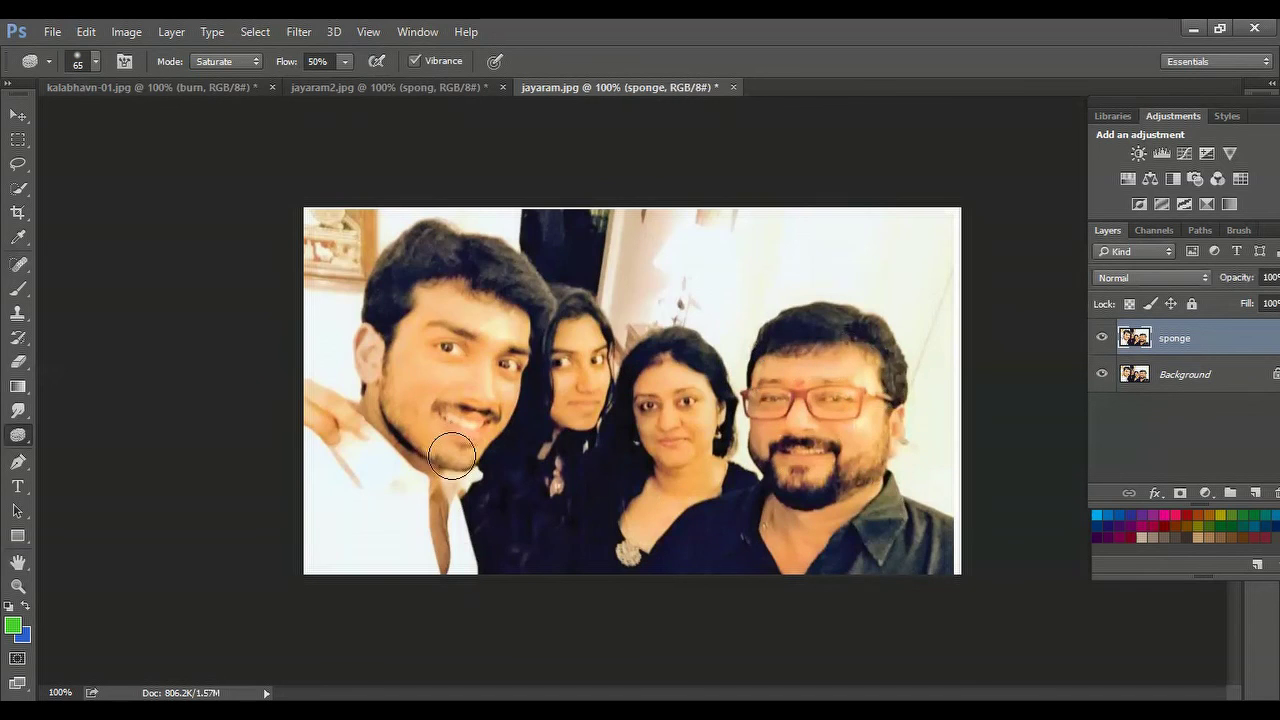
{"action": "mouse_move", "coordinate": [447, 357]}
{"action": "left_mouse_down"}
{"action": "mouse_move", "coordinate": [478, 309]}
{"action": "mouse_move", "coordinate": [483, 351]}
{"action": "mouse_move", "coordinate": [429, 478]}
{"action": "mouse_move", "coordinate": [317, 419]}
{"action": "mouse_move", "coordinate": [342, 424]}
{"action": "mouse_move", "coordinate": [326, 403]}
{"action": "mouse_move", "coordinate": [377, 503]}
{"action": "mouse_move", "coordinate": [450, 546]}
{"action": "mouse_move", "coordinate": [817, 548]}
{"action": "left_mouse_up"}
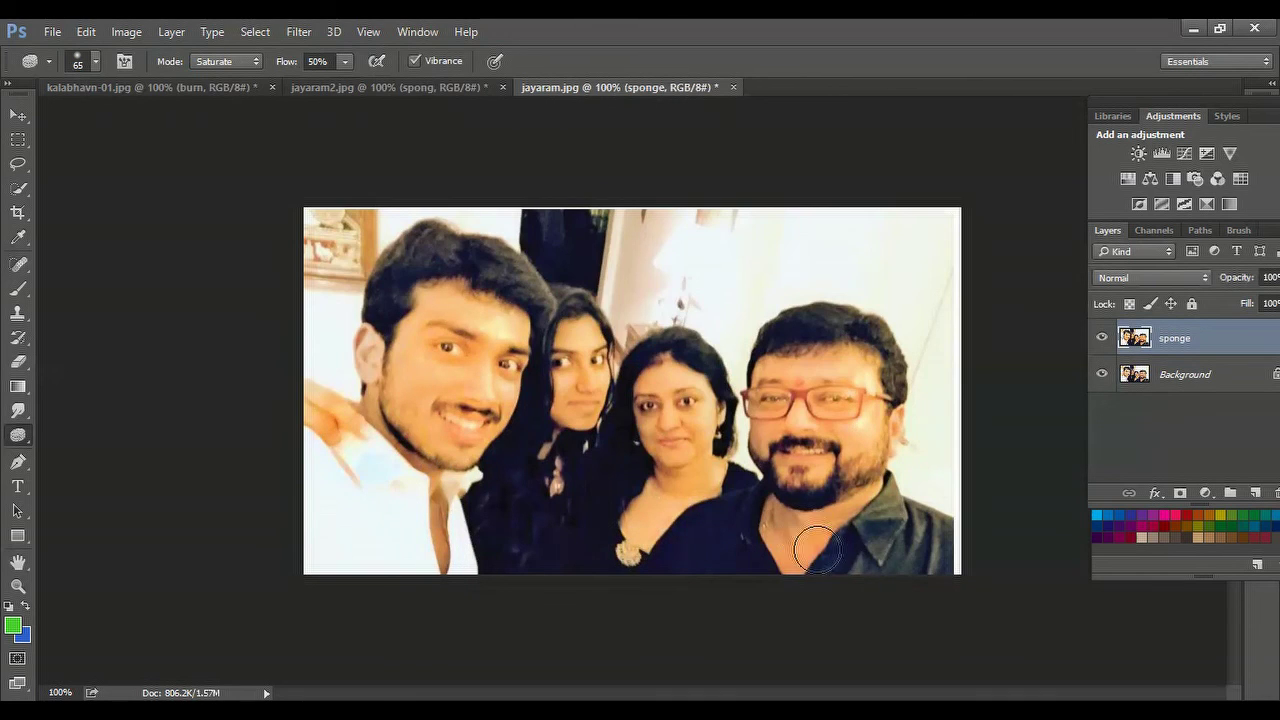
{"action": "left_click", "coordinate": [217, 61]}
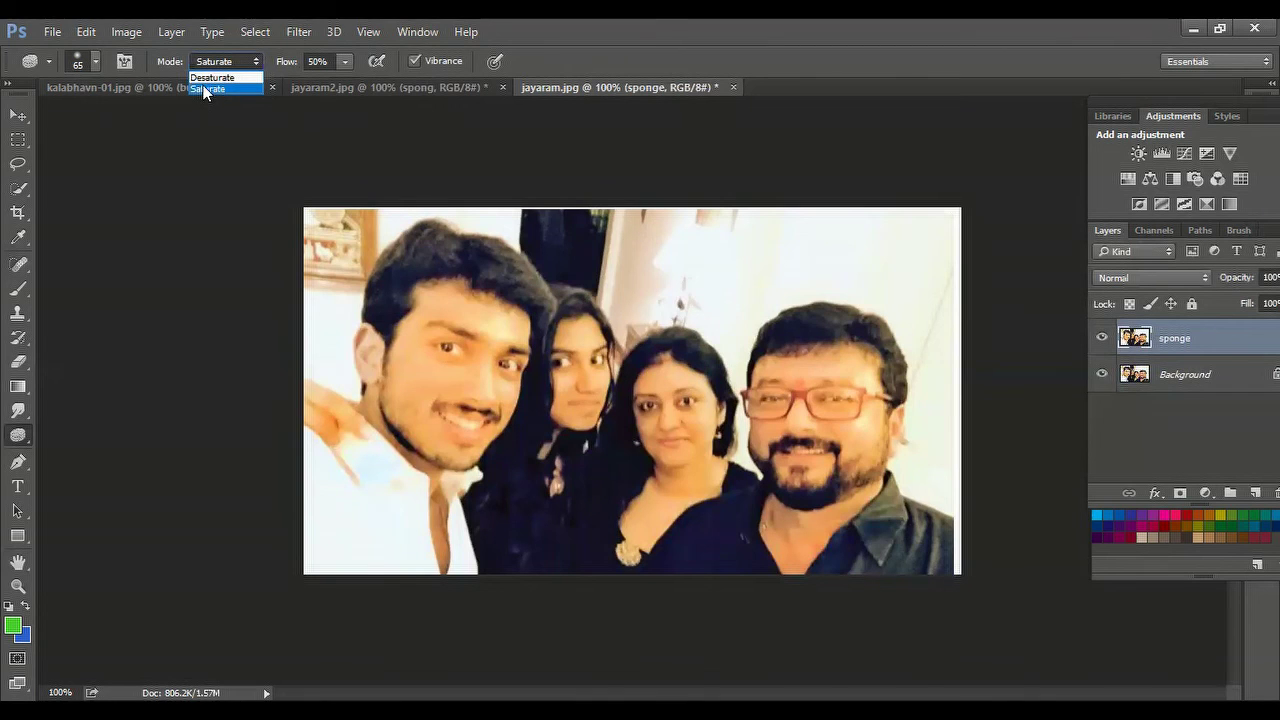
{"action": "key", "text": "Return"}
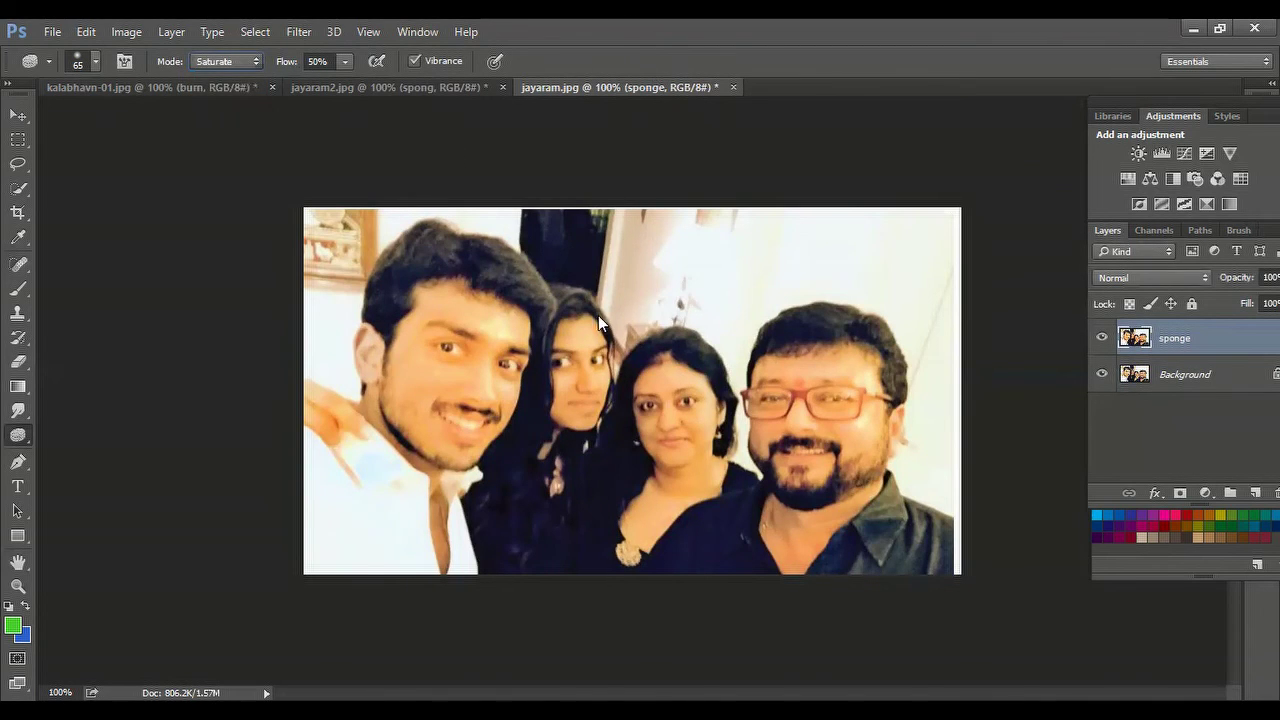
{"action": "right_click", "coordinate": [25, 446]}
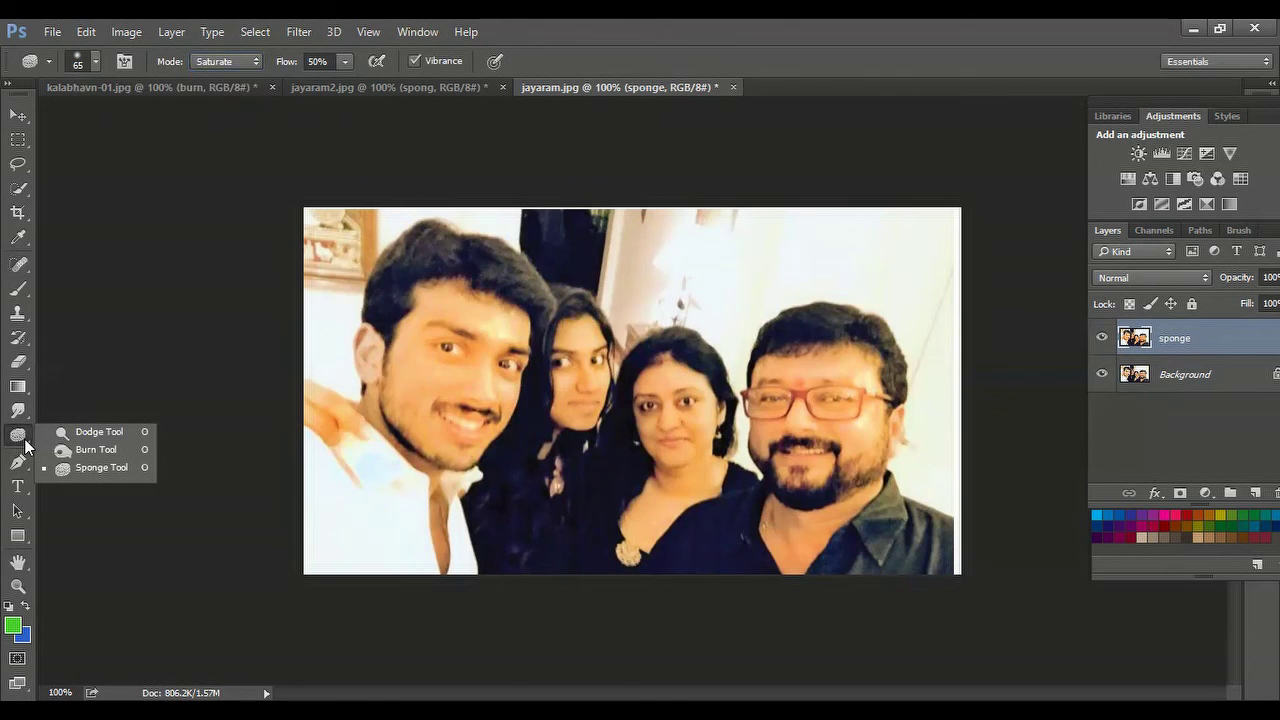